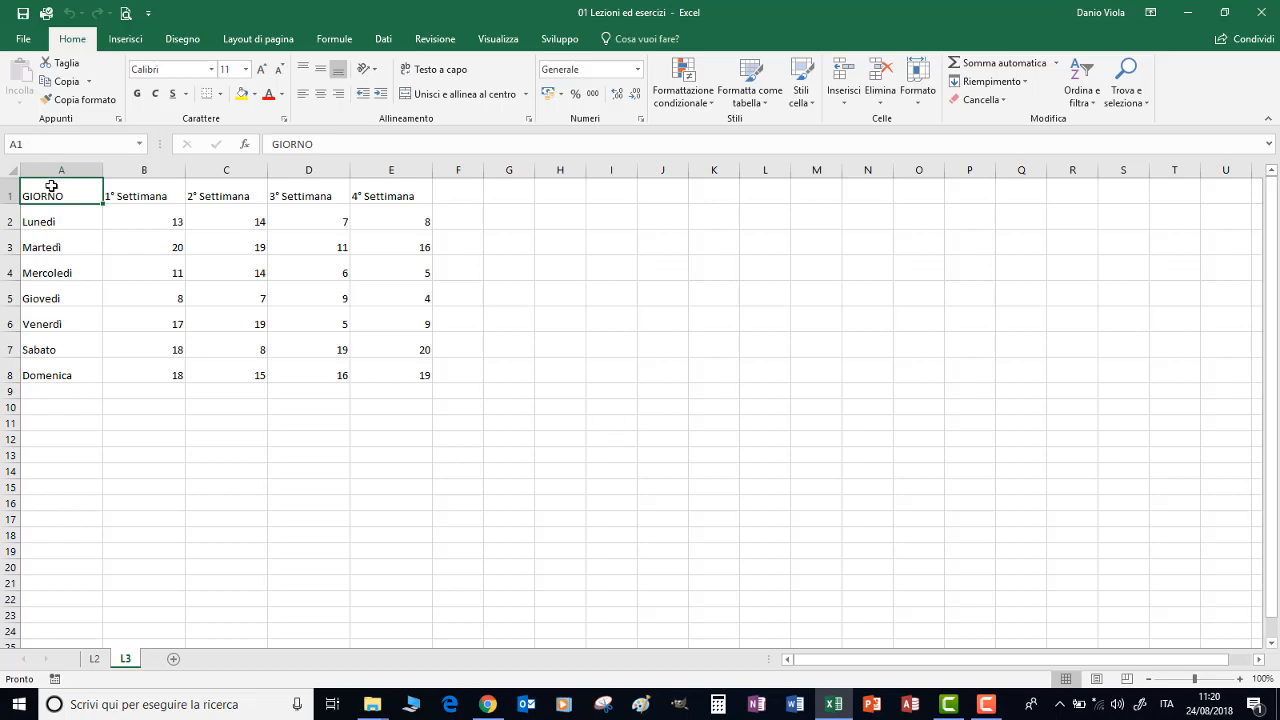
Set the font of the whole table A1:E8 to Arial, size 12
left_click_drag(51, 186, 408, 366)
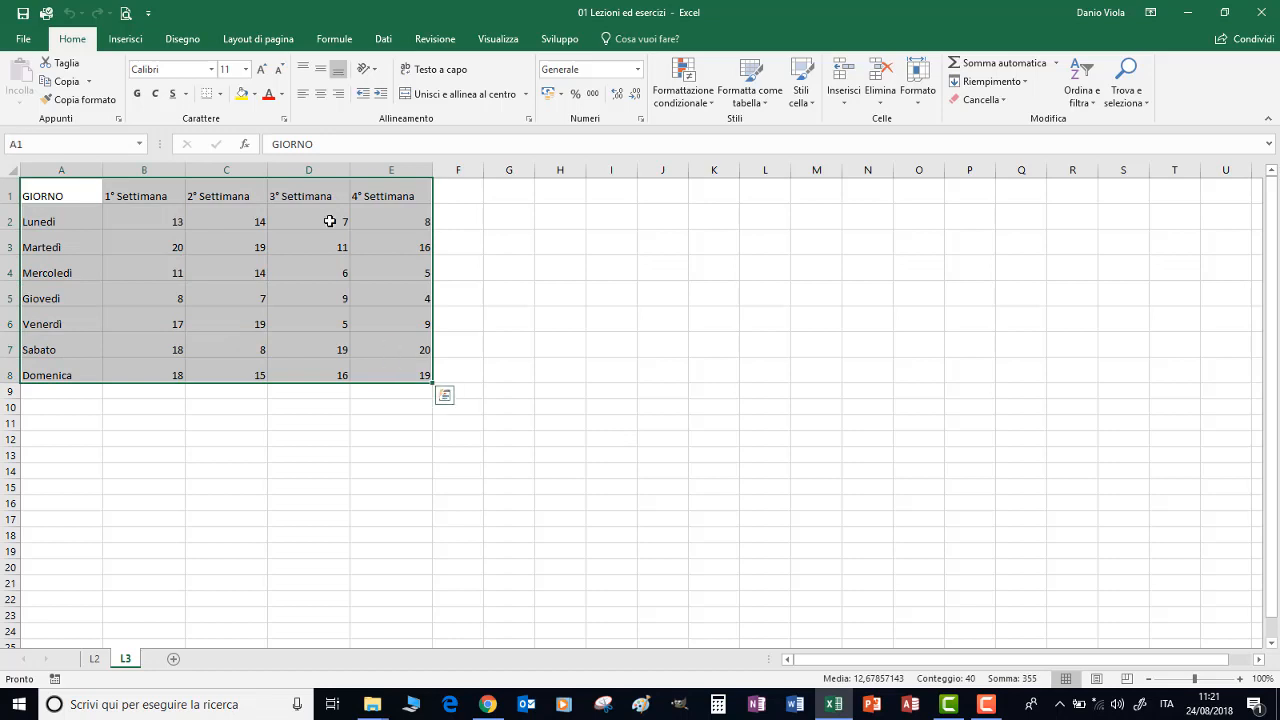
left_click(212, 69)
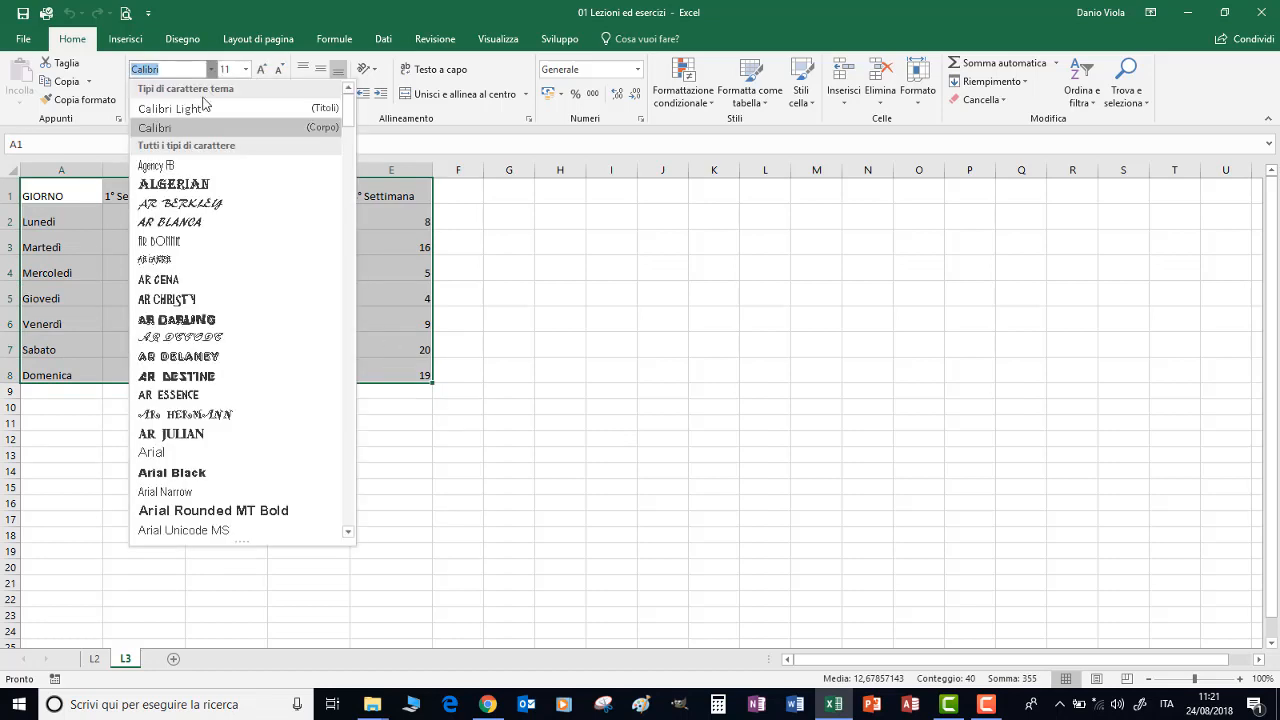
left_click(150, 452)
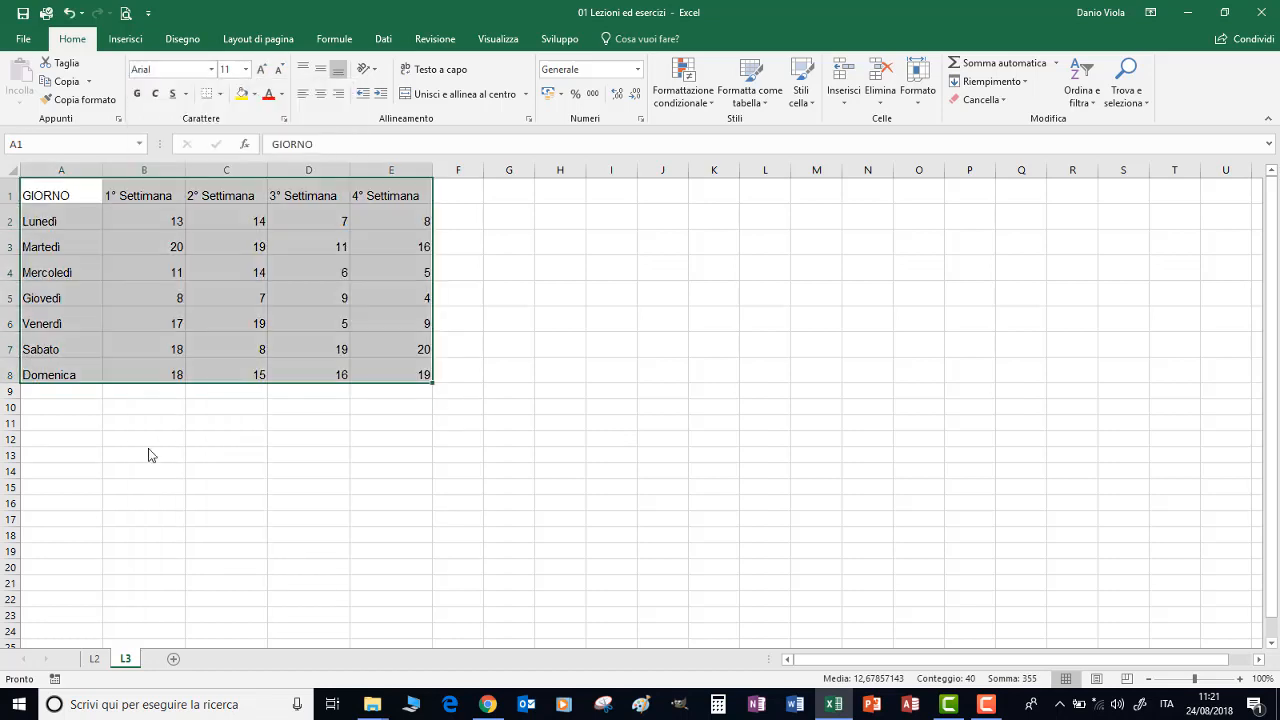
left_click(245, 69)
left_click(230, 148)
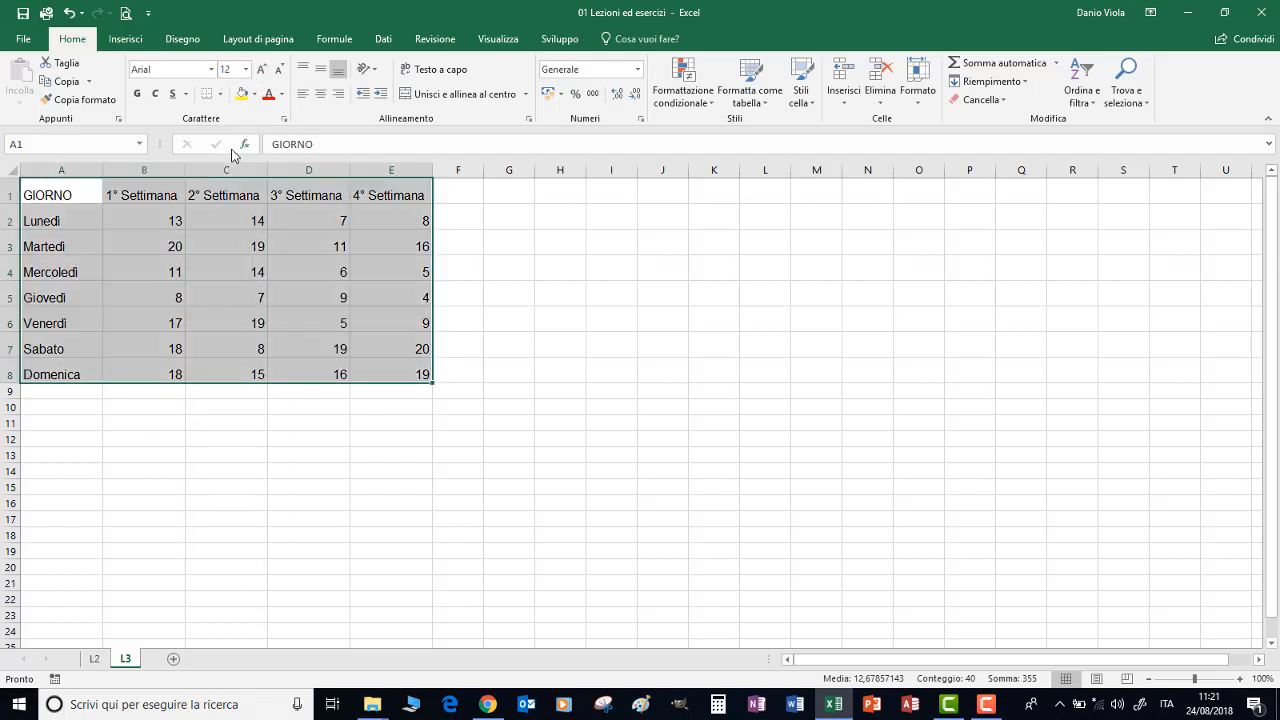
Try enlarging the table text in two increments to size 16, and reduce it back to 12
left_click(260, 69)
left_click(261, 70)
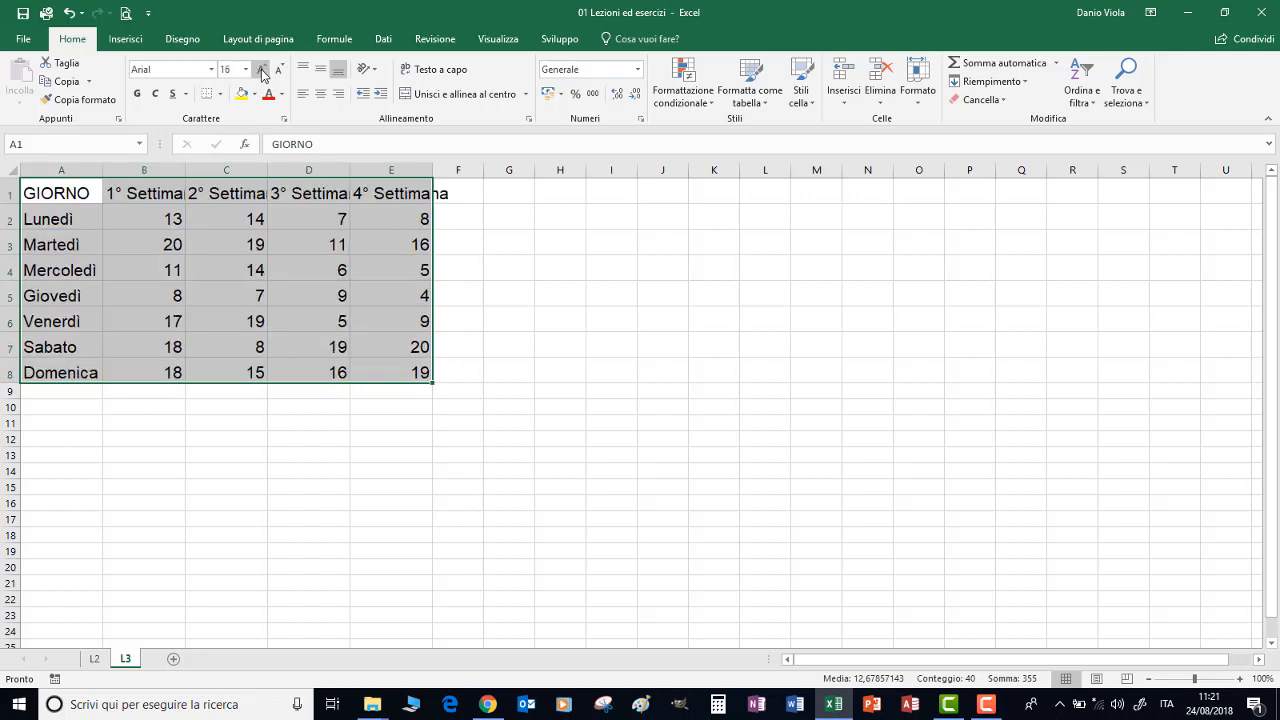
left_click(278, 71)
left_click(279, 72)
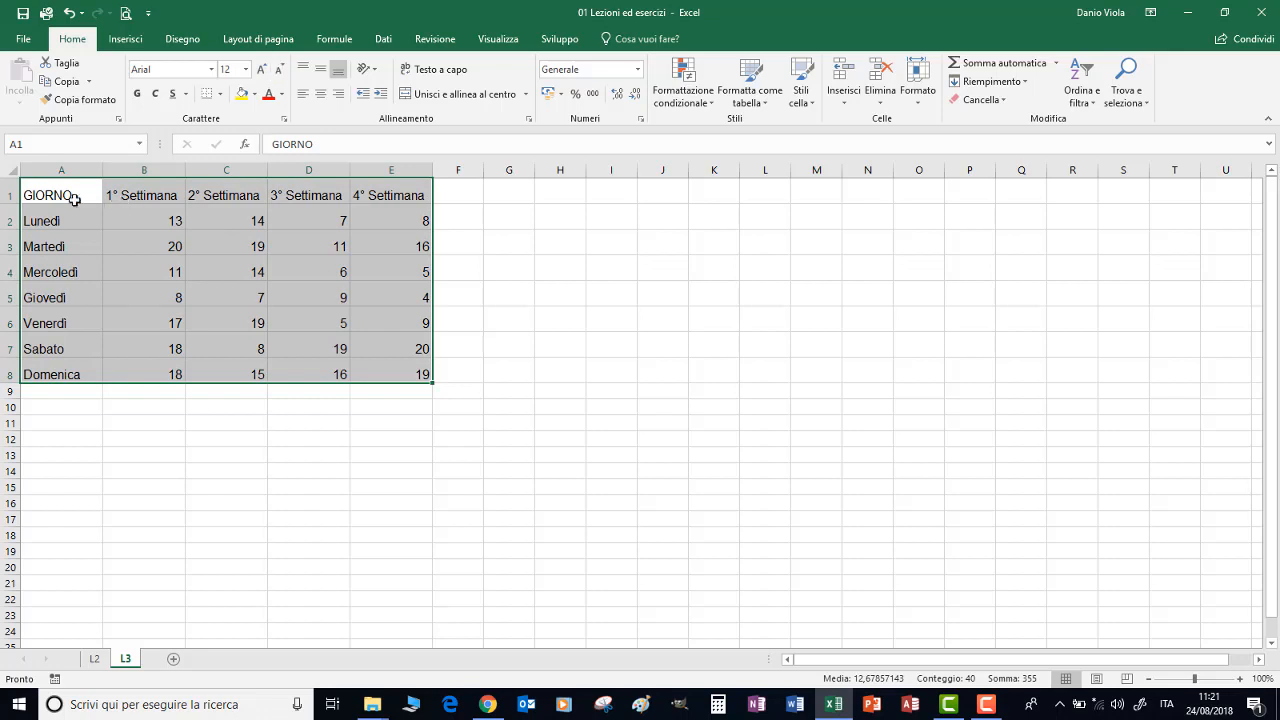
Make the header row A1:E1 bold, toggling the bold formatting off and on
left_click_drag(47, 195, 372, 196)
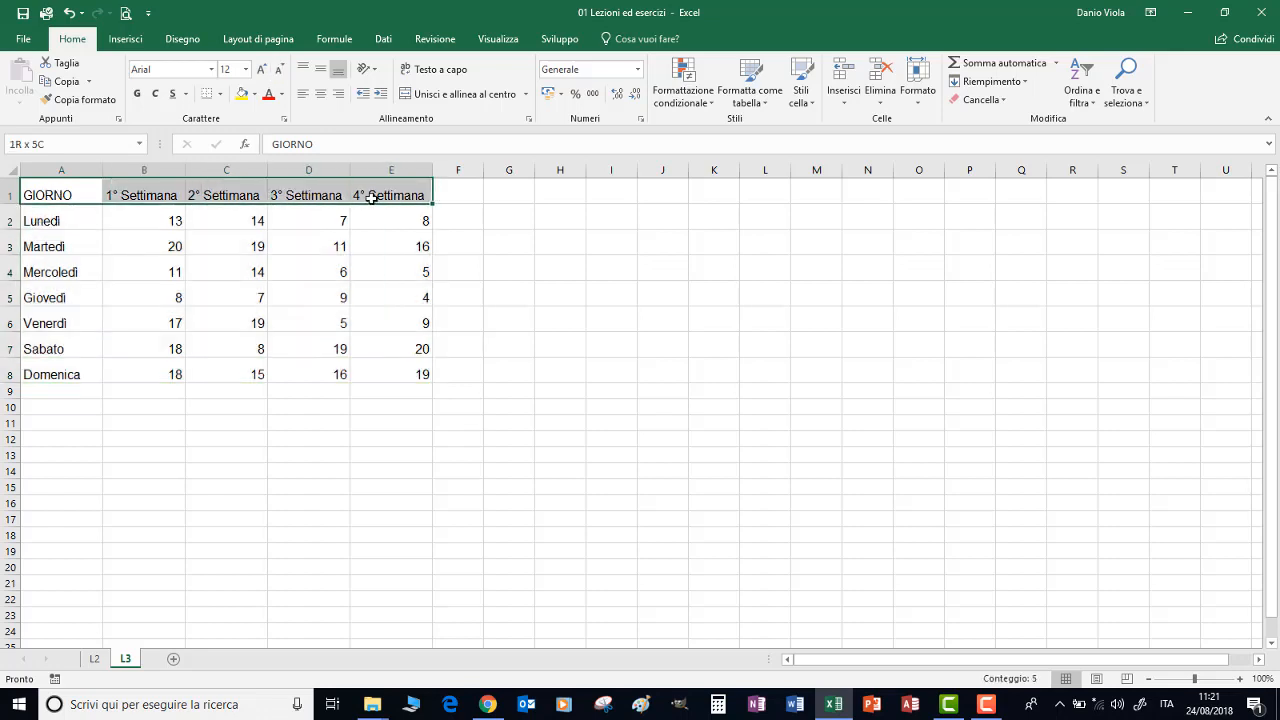
left_click(135, 94)
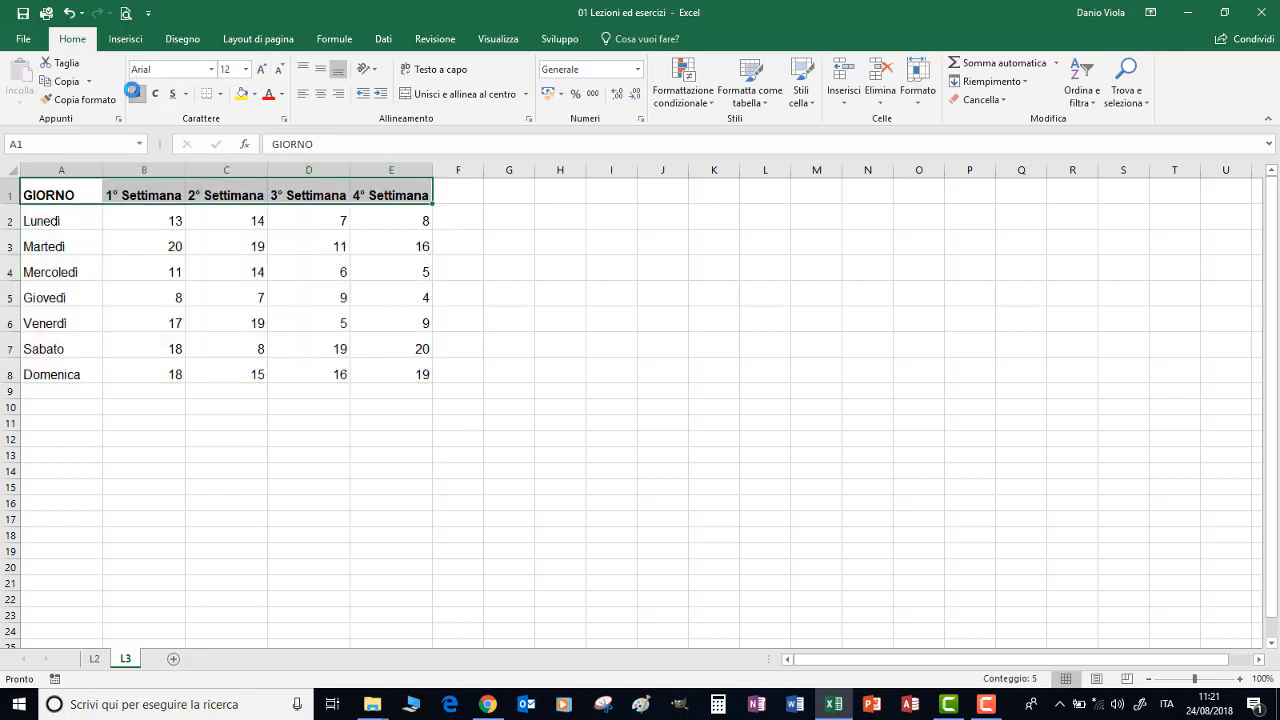
left_click(135, 94)
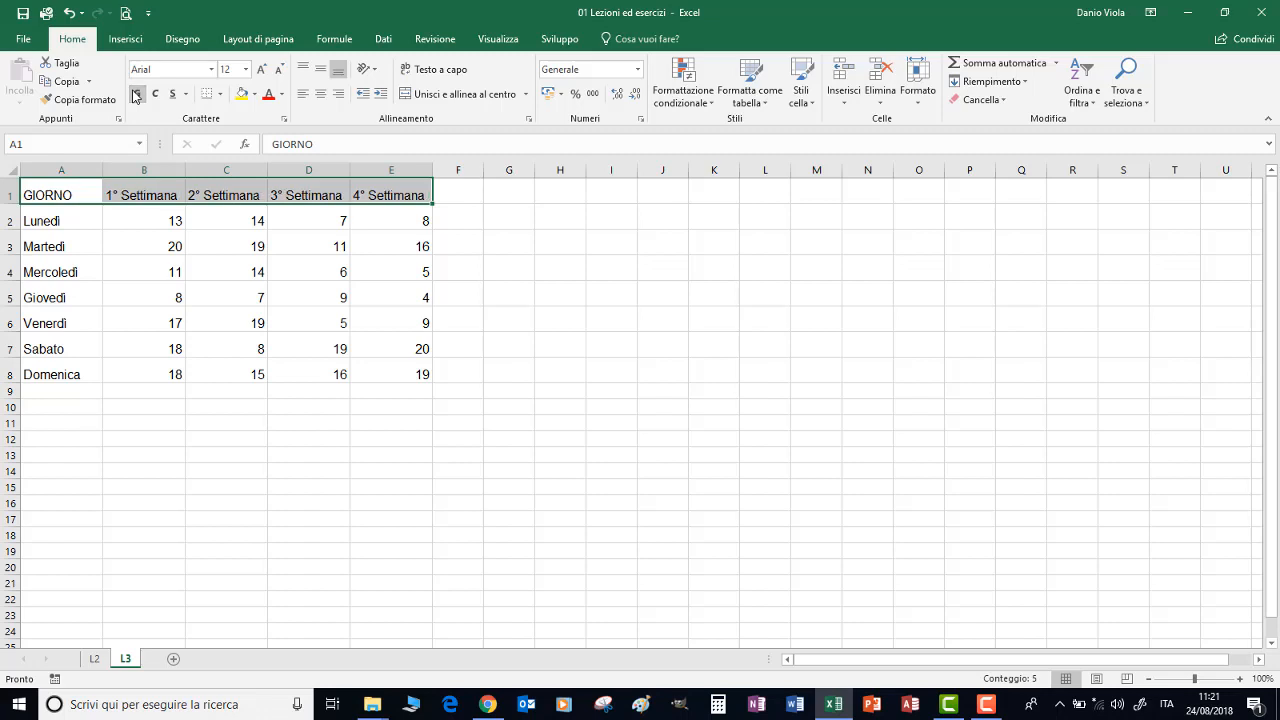
left_click(138, 96)
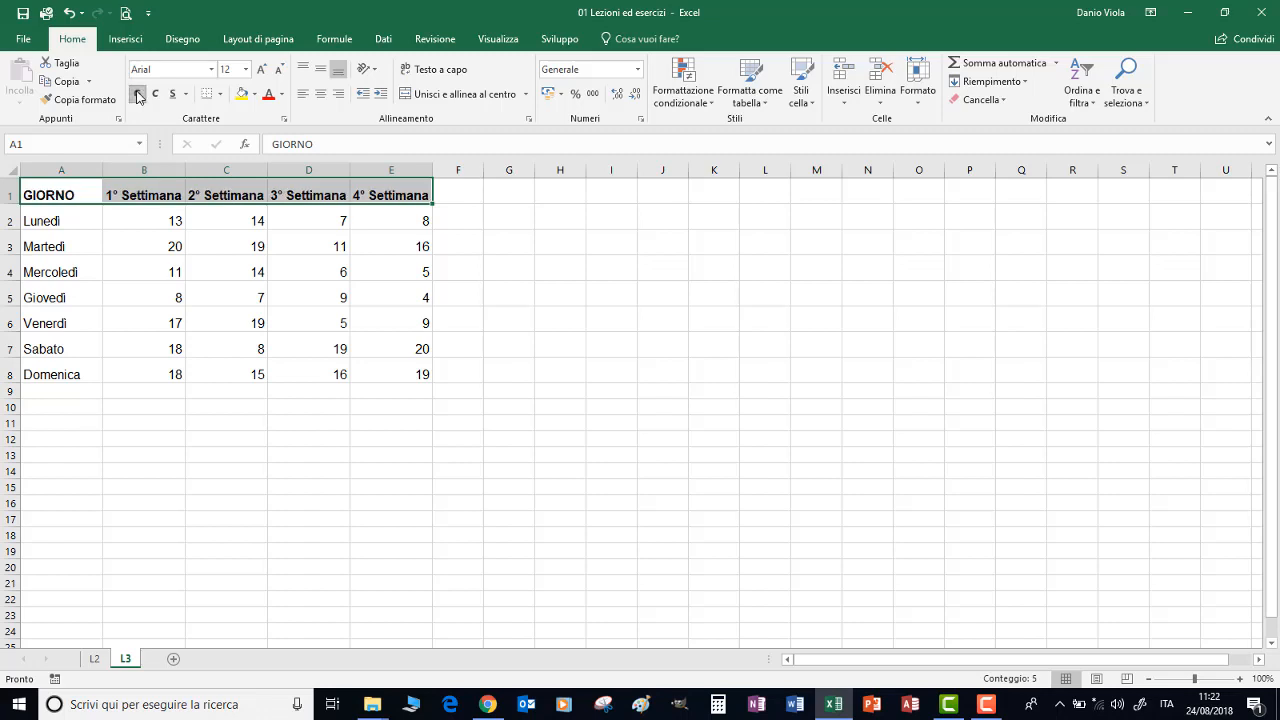
left_click(138, 96)
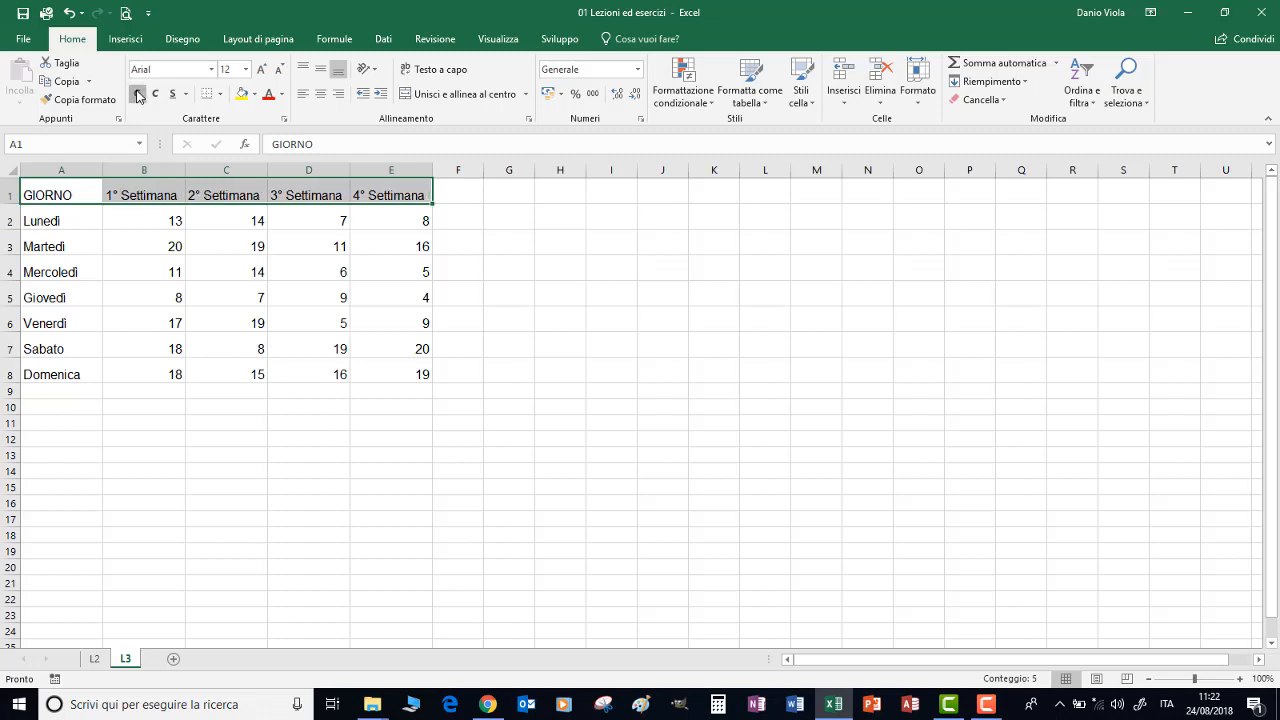
left_click(138, 96)
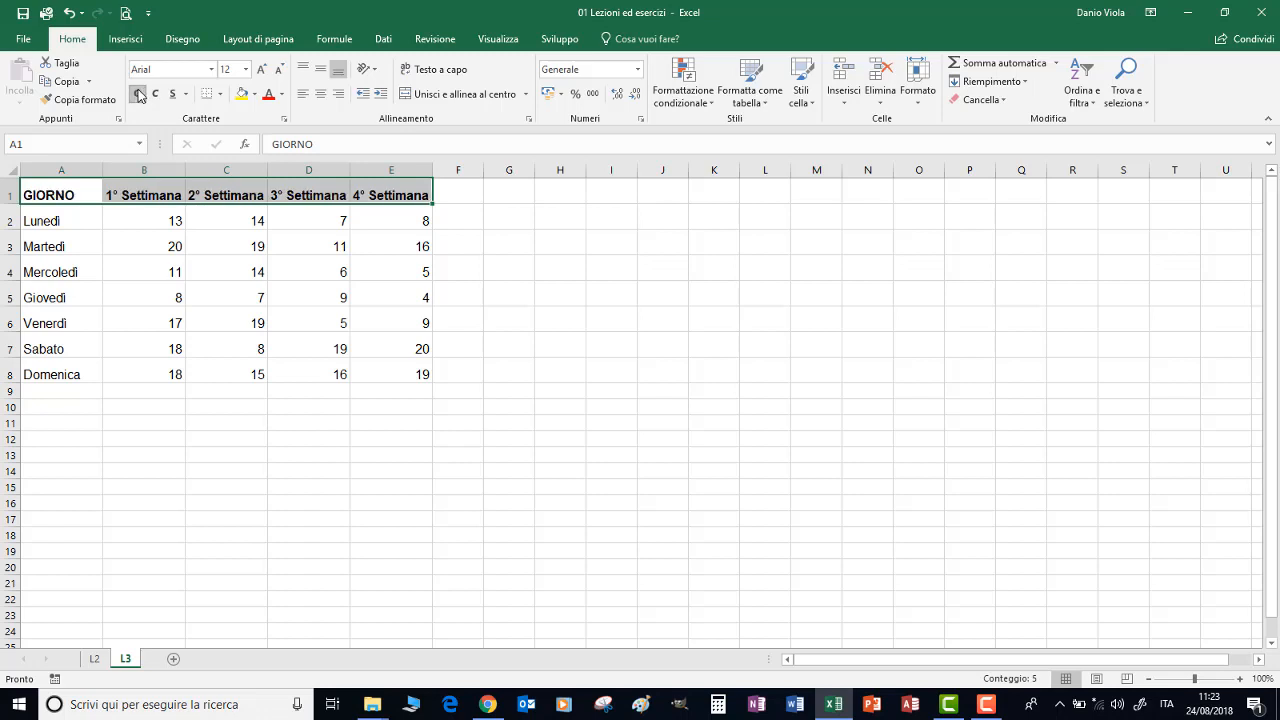
Try italic, single underline and double underline on the header row, and remove all three
left_click(156, 95)
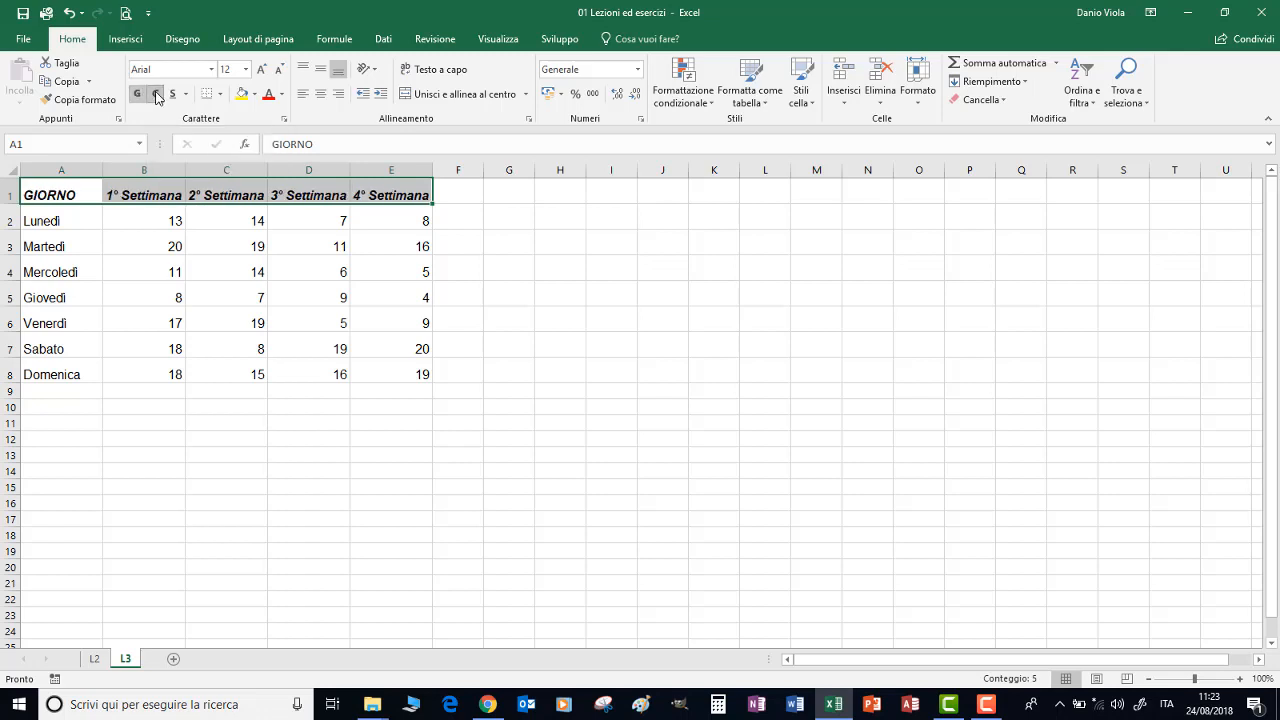
left_click(174, 95)
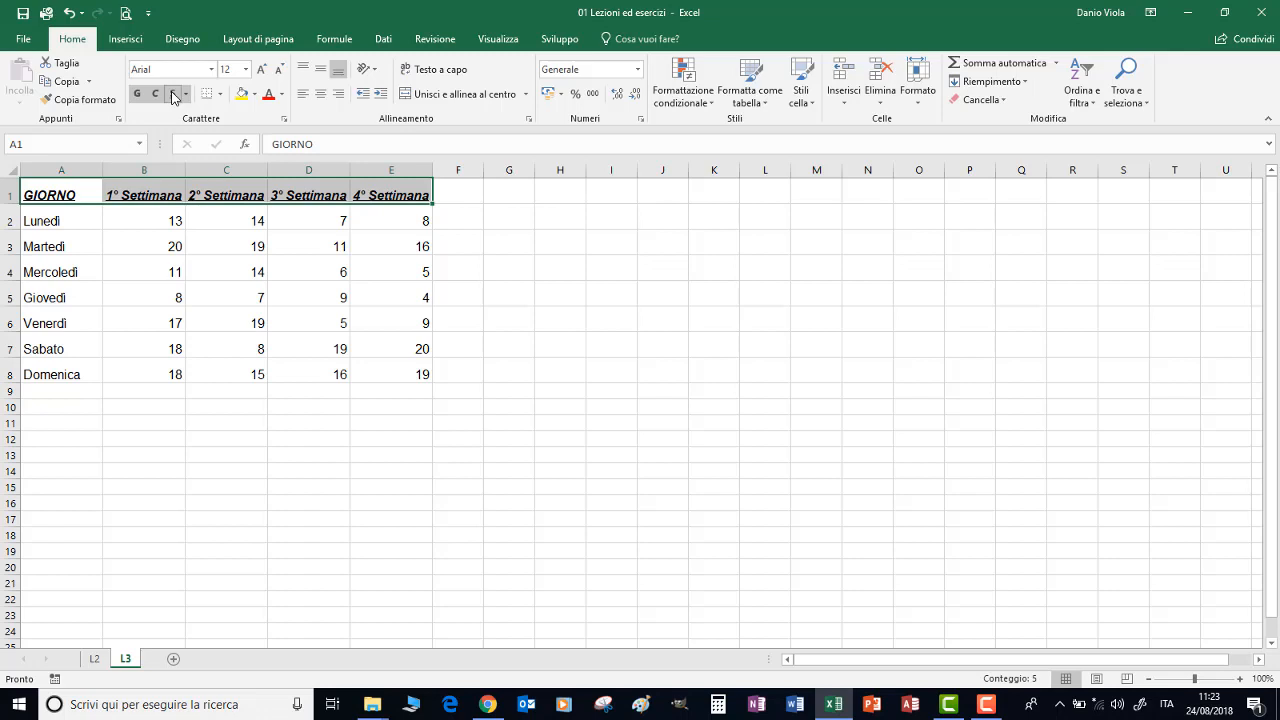
left_click(174, 95)
left_click(185, 94)
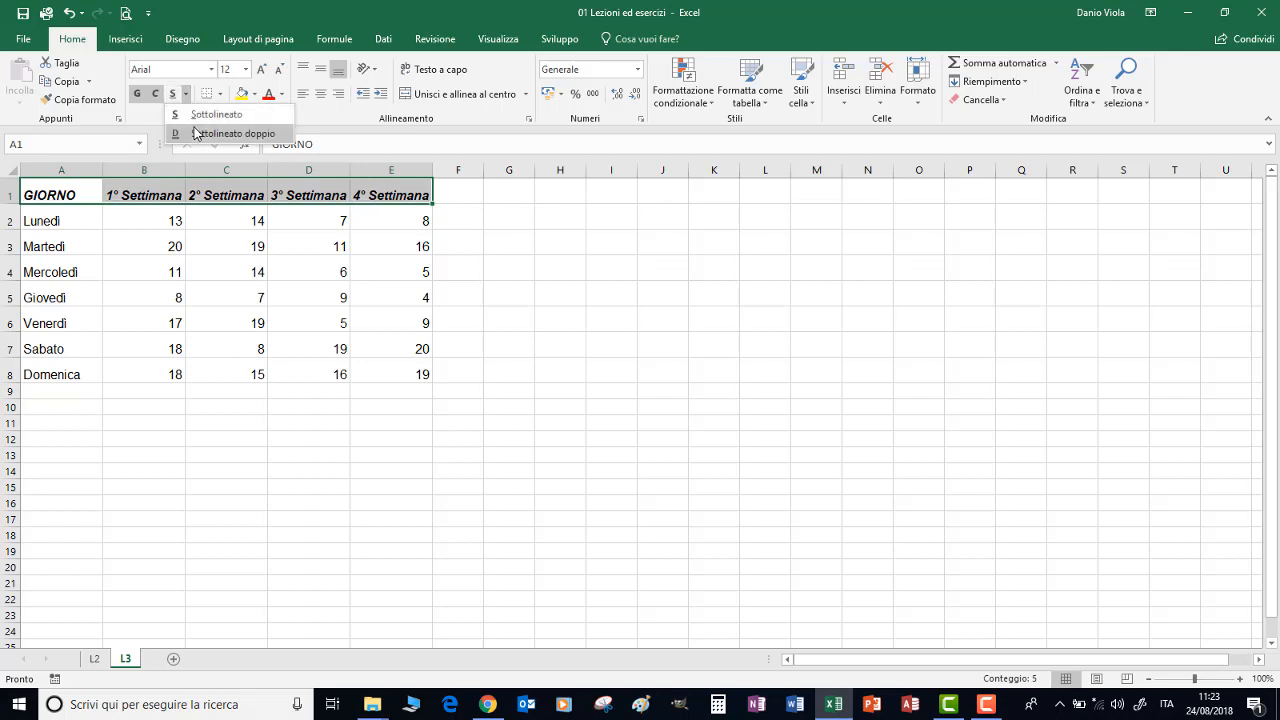
left_click(196, 134)
left_click(172, 98)
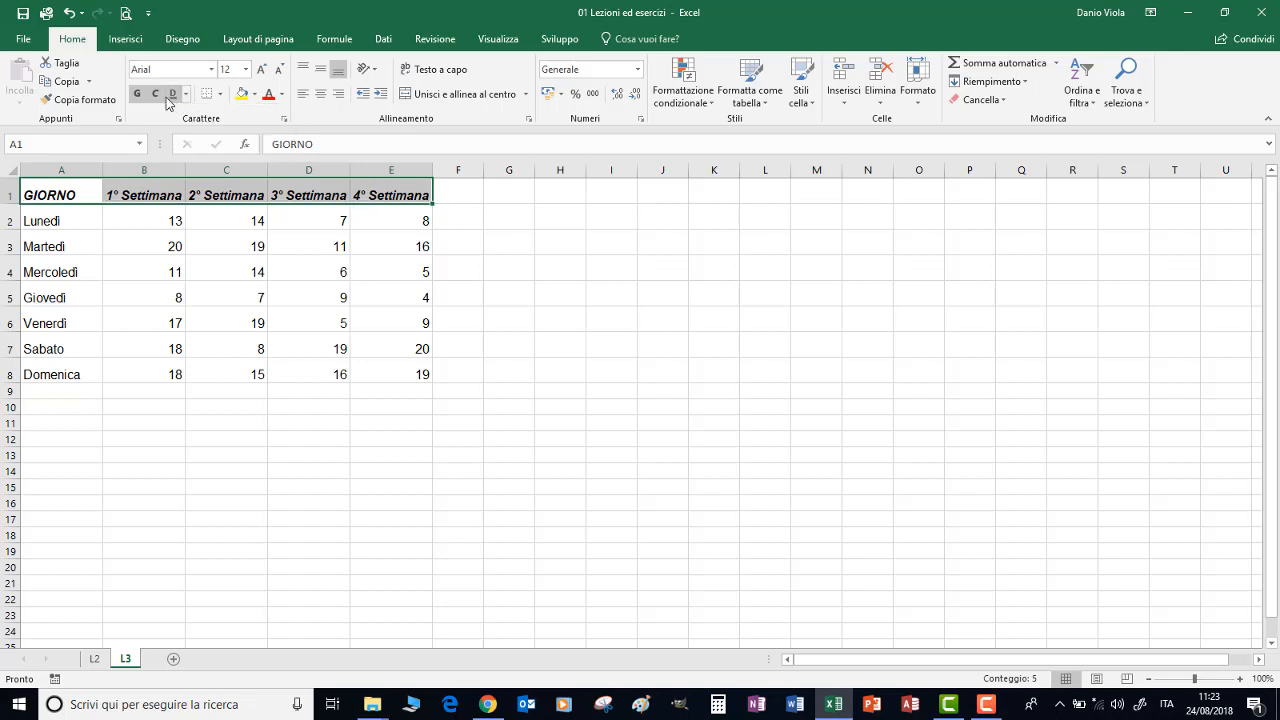
left_click(157, 94)
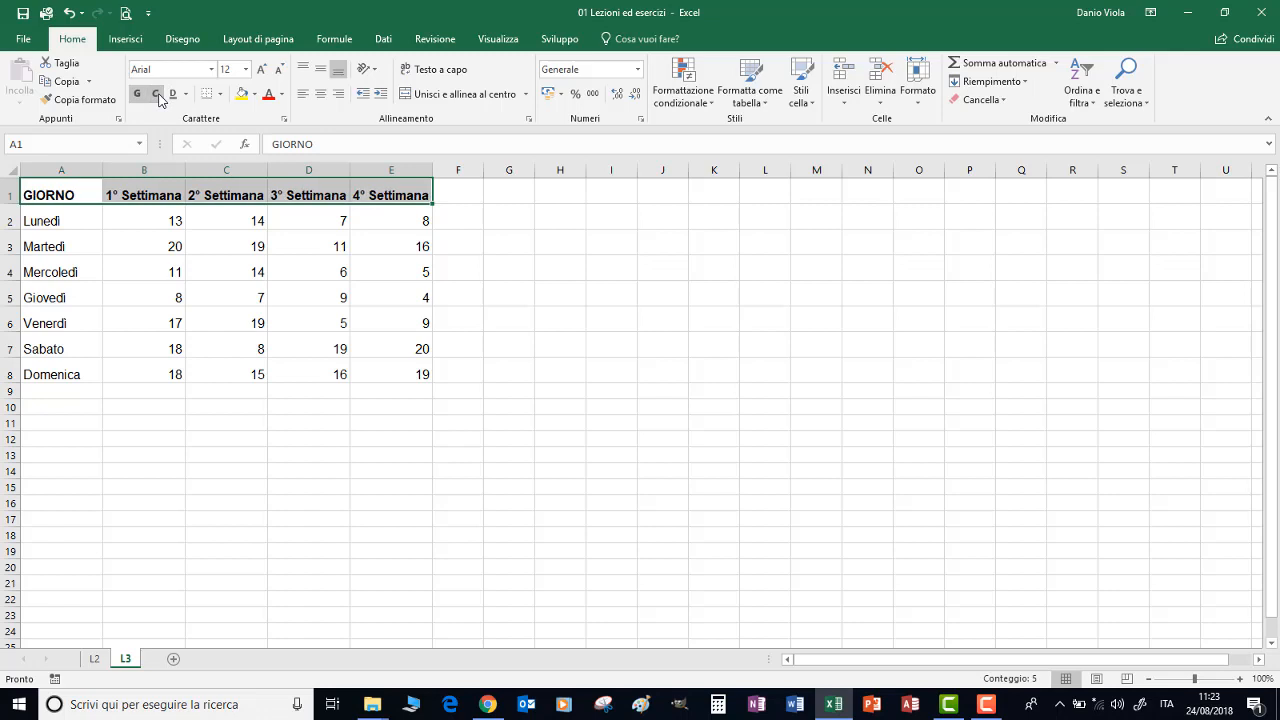
Make the weekday names in A2:A8 italic
left_click_drag(46, 216, 62, 376)
left_click(155, 94)
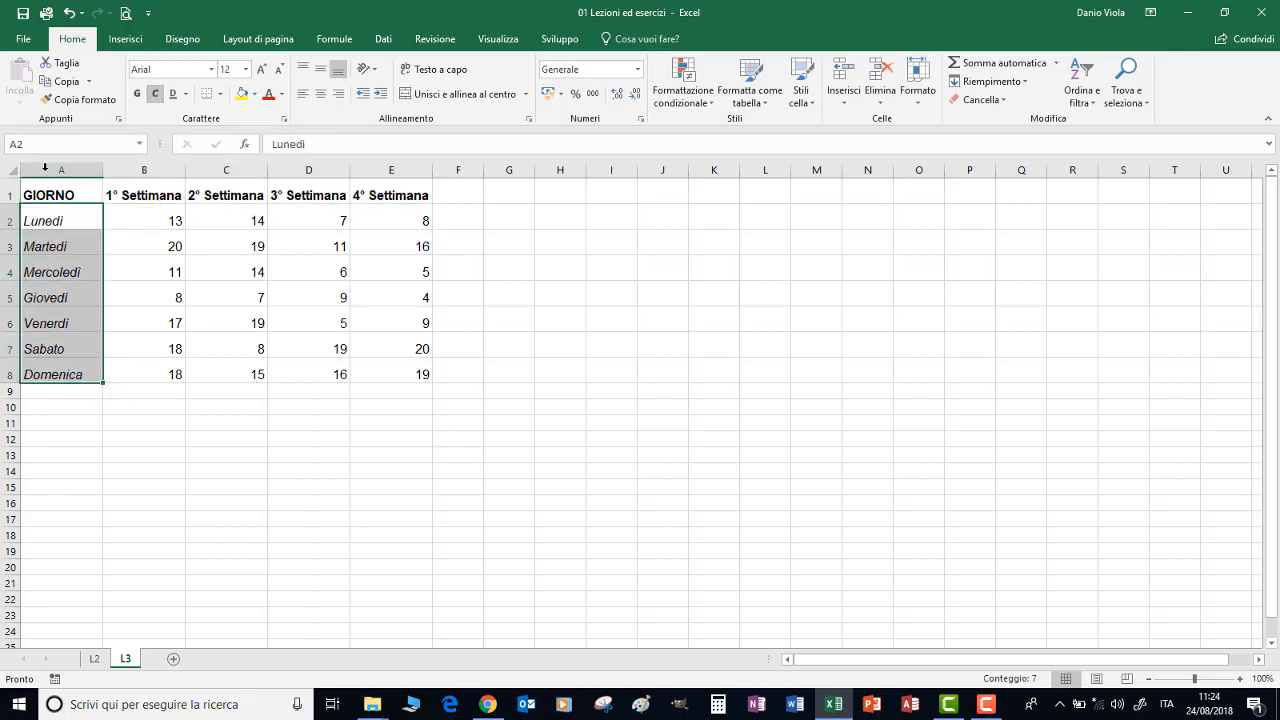
Give the header row A1:E1 a red font colour and a yellow fill
left_click_drag(40, 193, 372, 202)
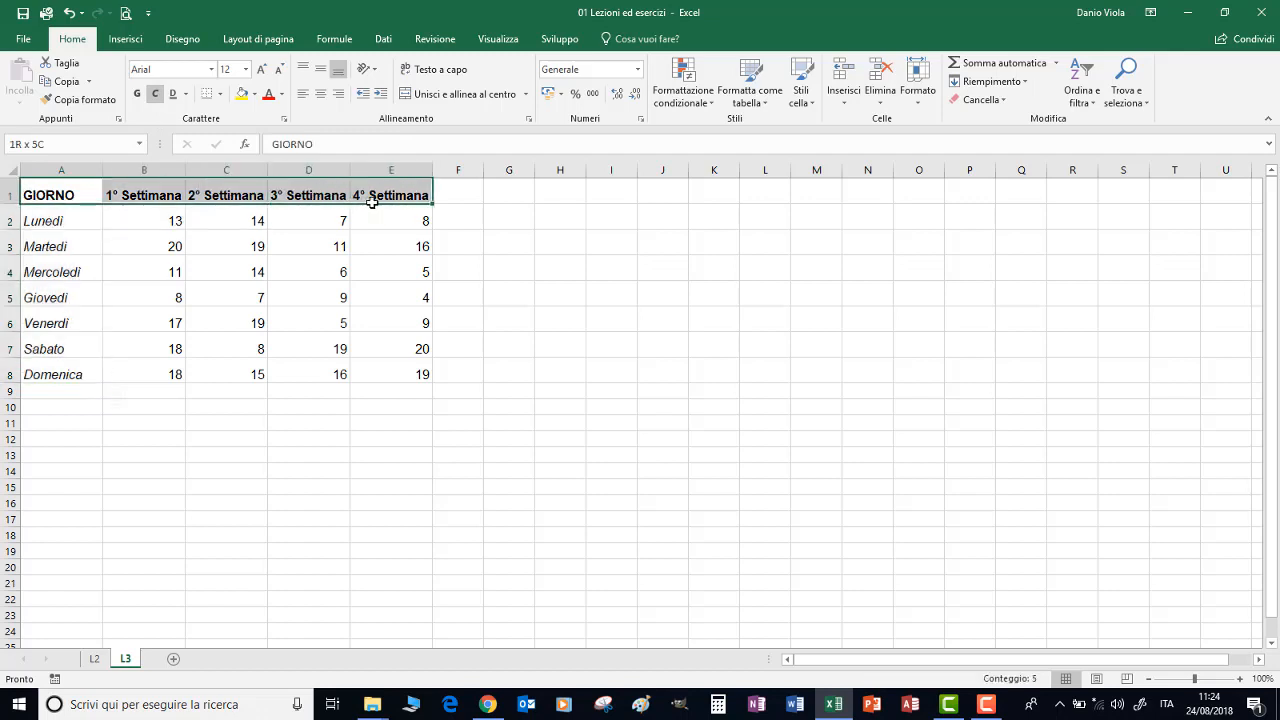
left_click(269, 96)
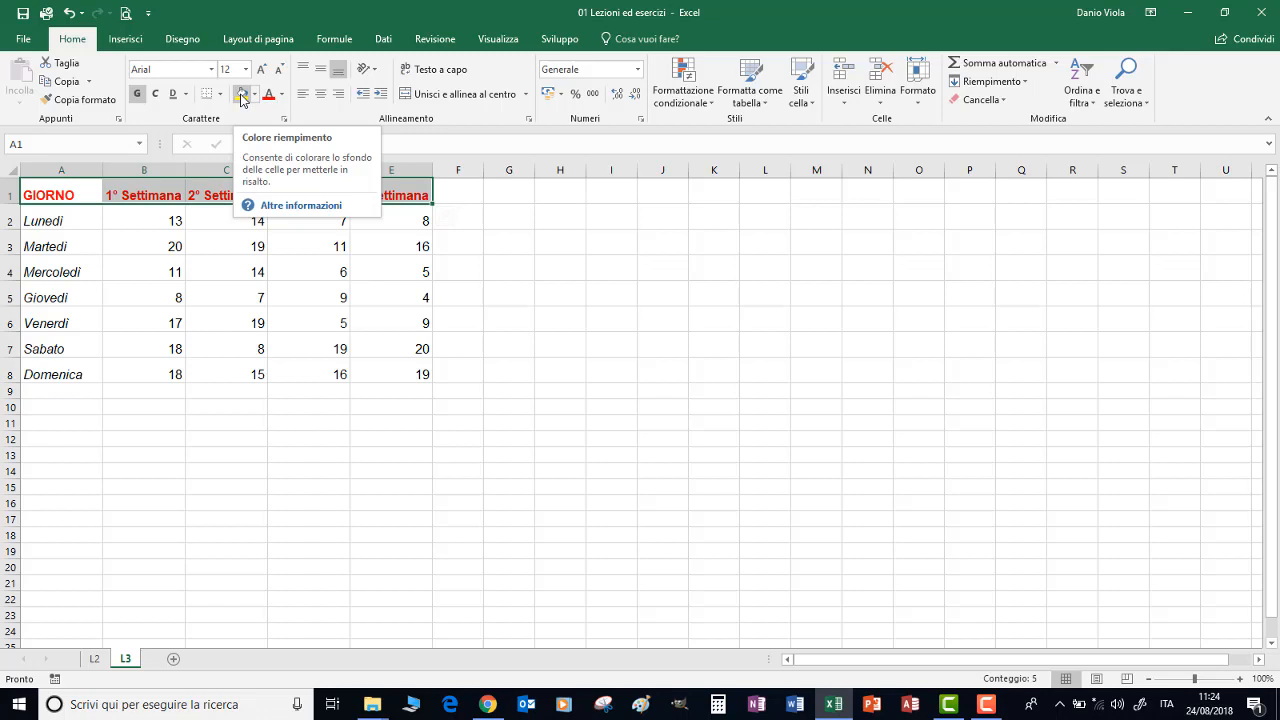
left_click(241, 95)
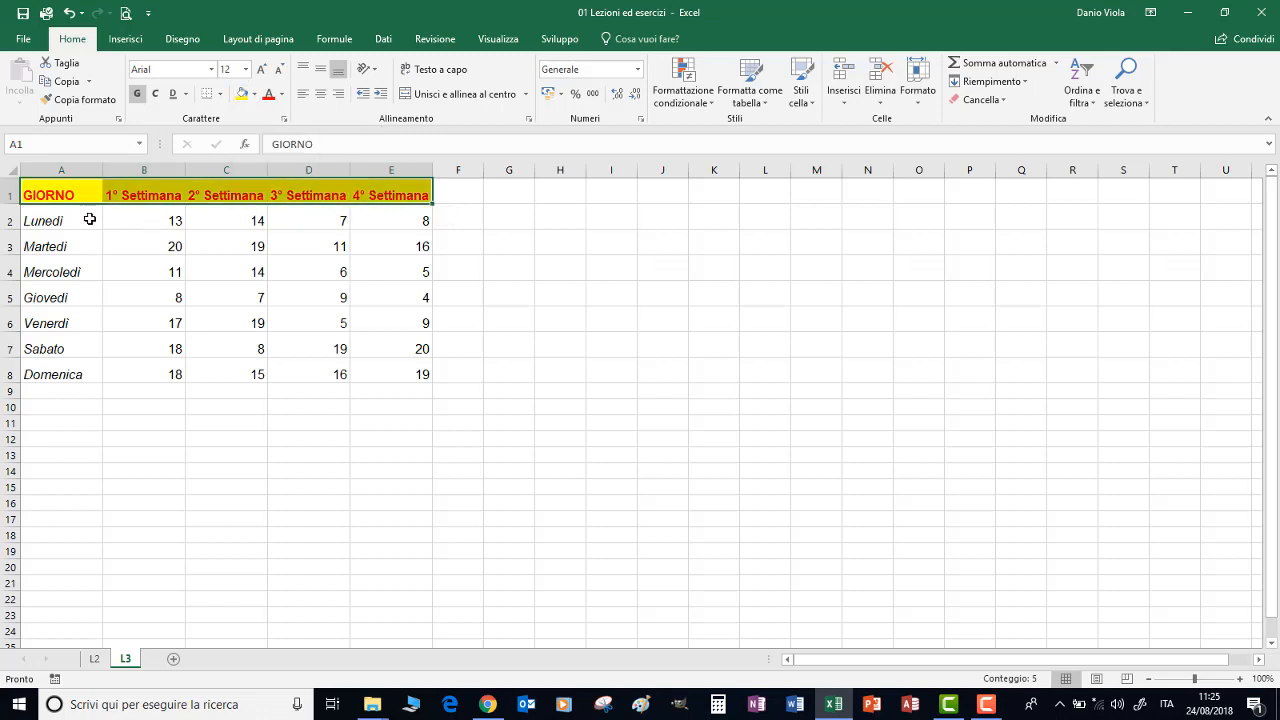
Fill the weekday cells A2:A8 with the standard light blue colour
left_click_drag(40, 216, 68, 366)
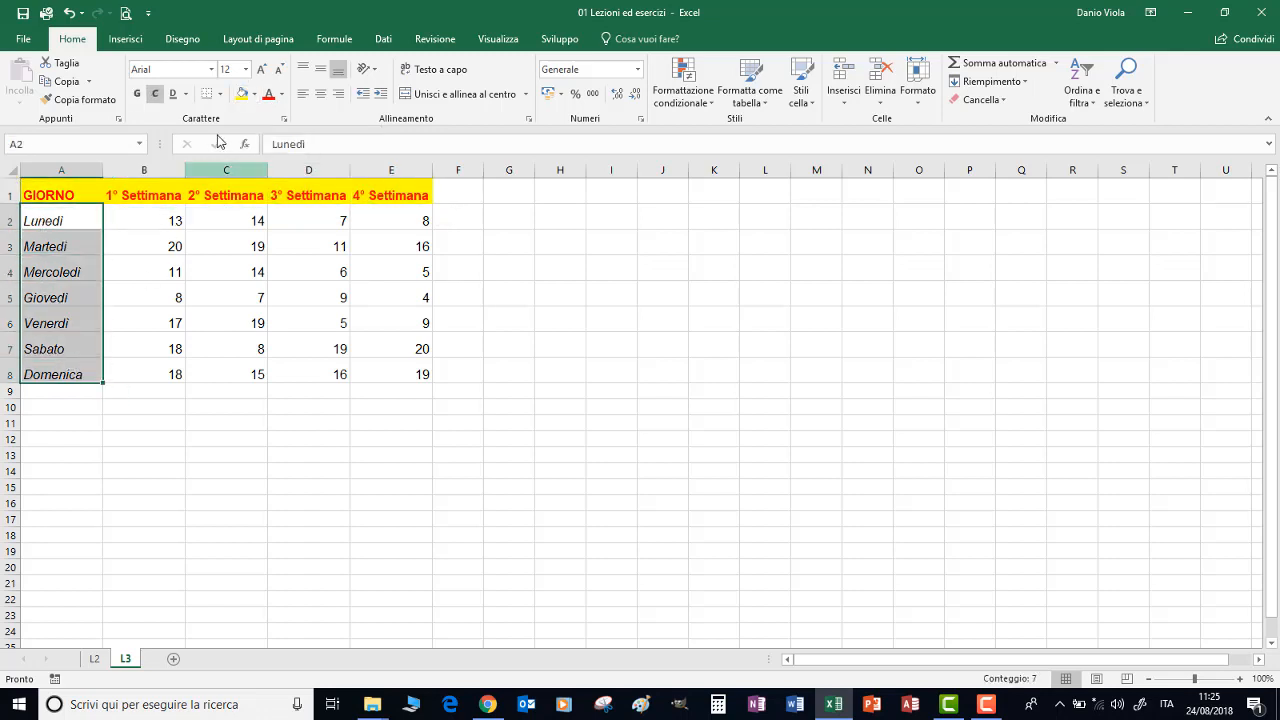
left_click(256, 94)
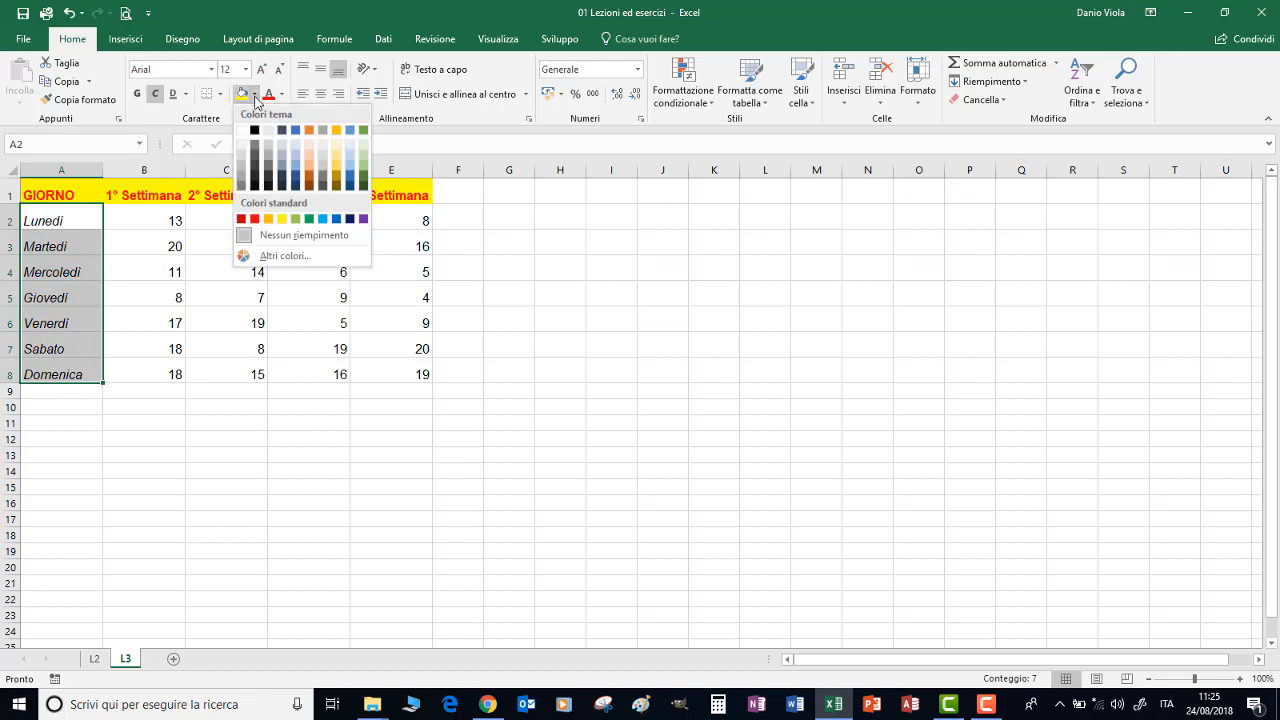
left_click(324, 219)
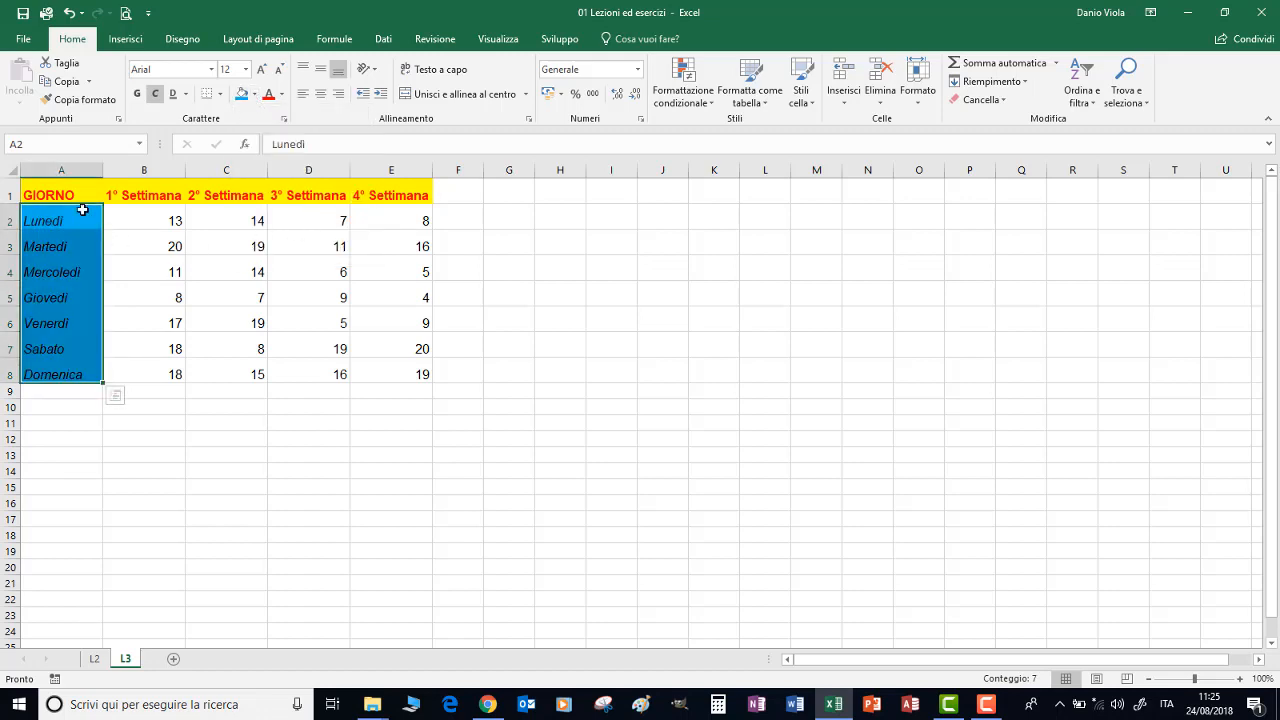
Apply all borders to the table range A1:E8
left_click_drag(57, 190, 417, 372)
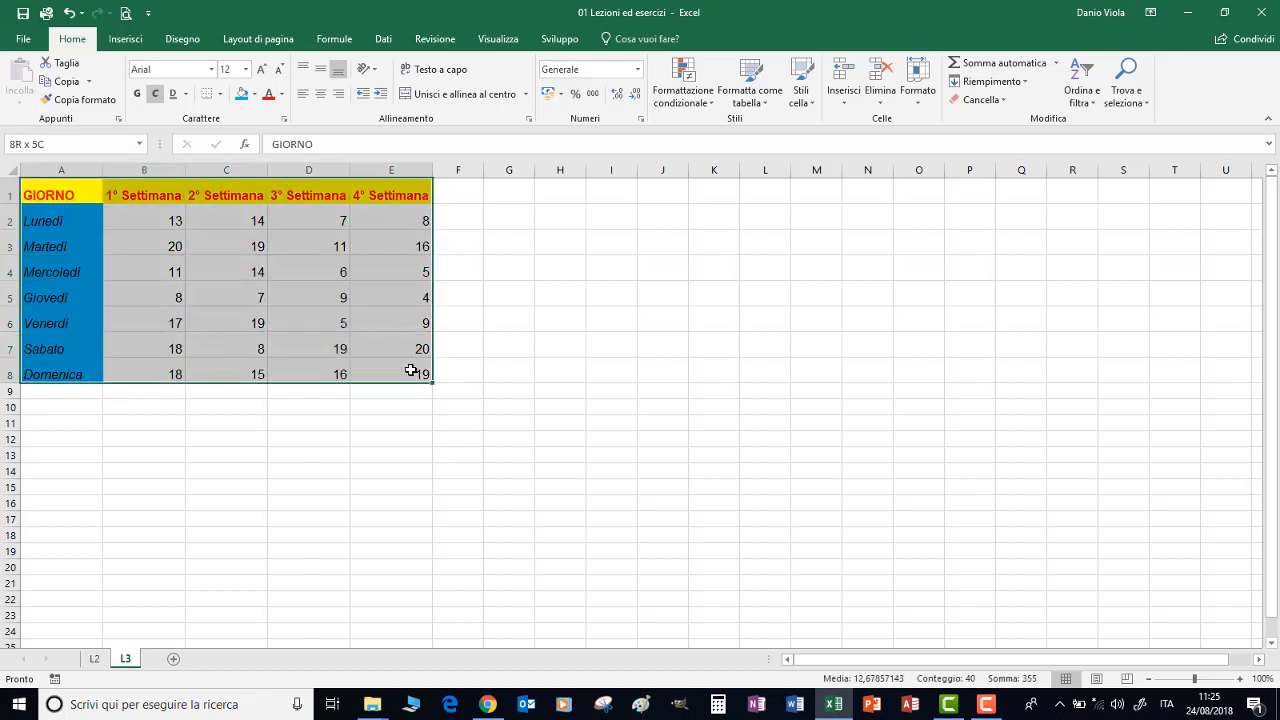
left_click(219, 93)
left_click(229, 230)
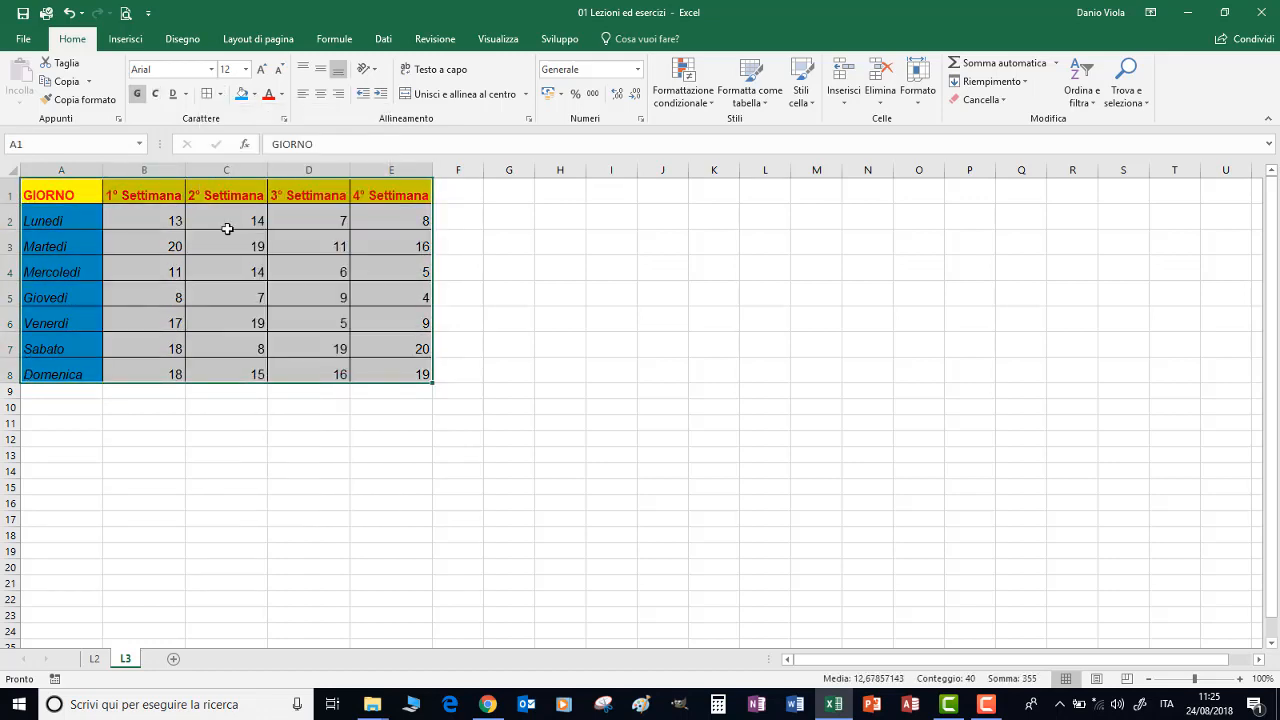
Set a thick red line for the table's borders in the detailed cell border settings
left_click(221, 94)
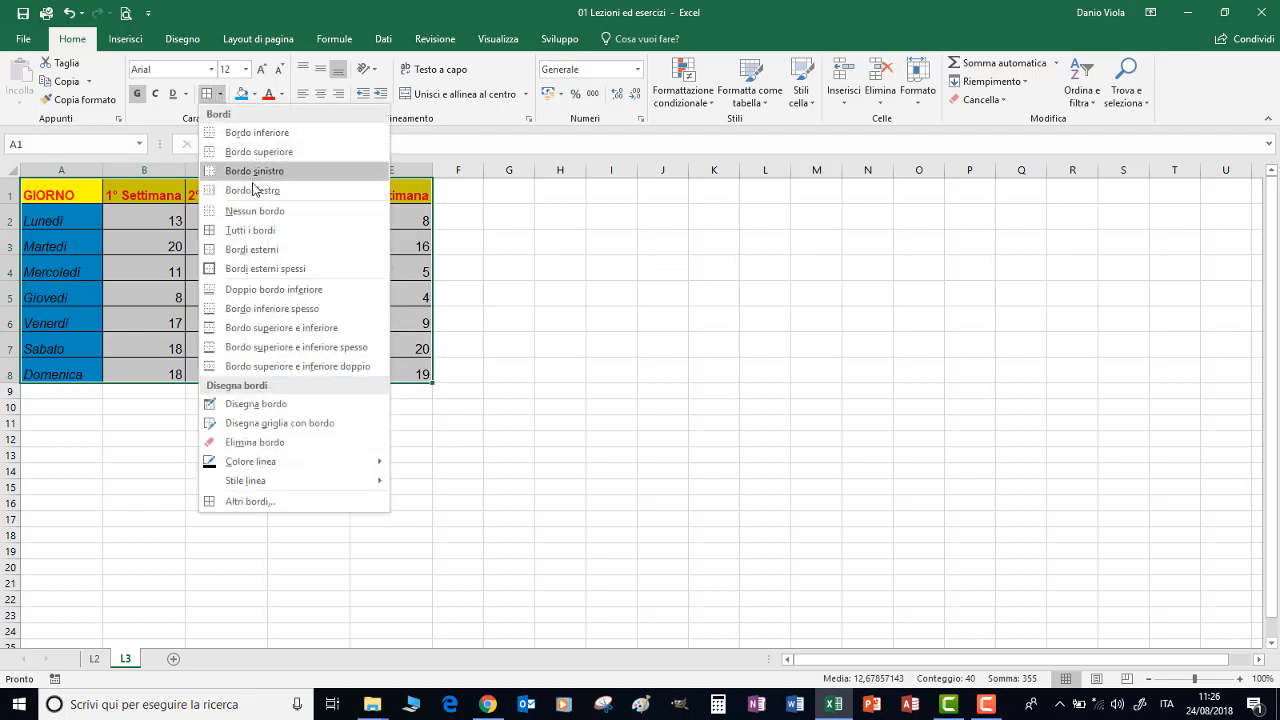
left_click(246, 502)
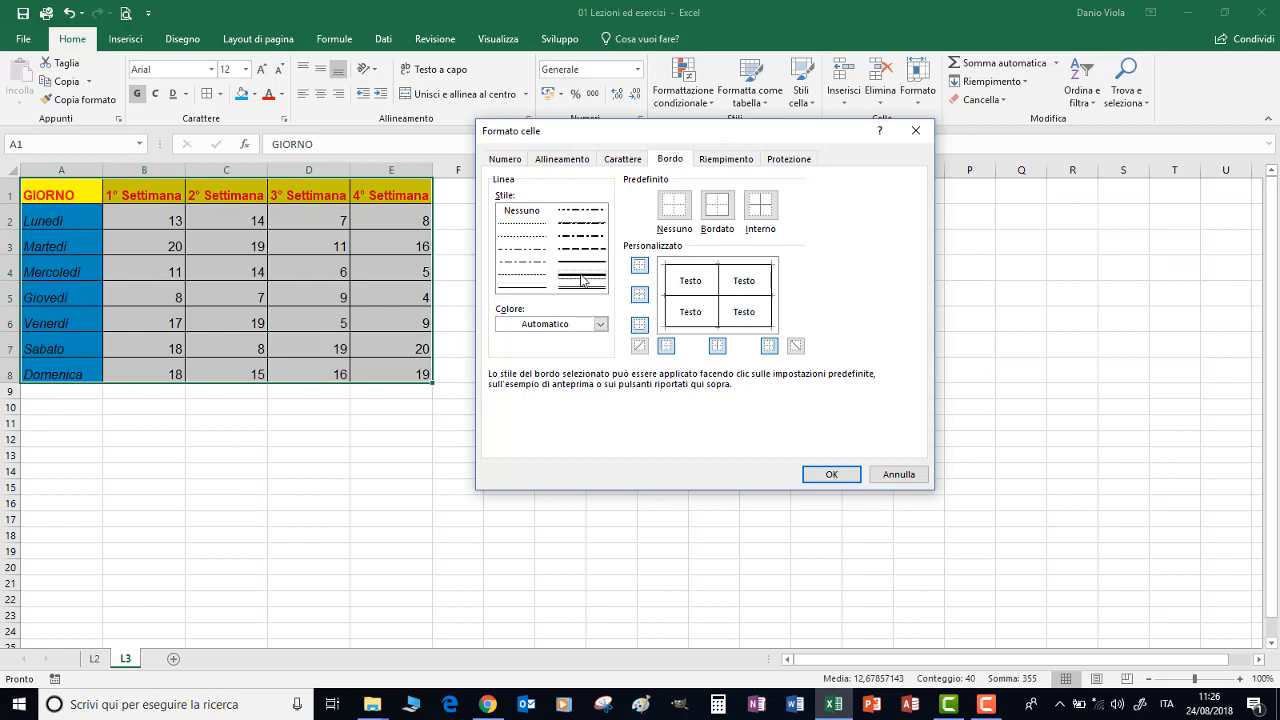
left_click(600, 324)
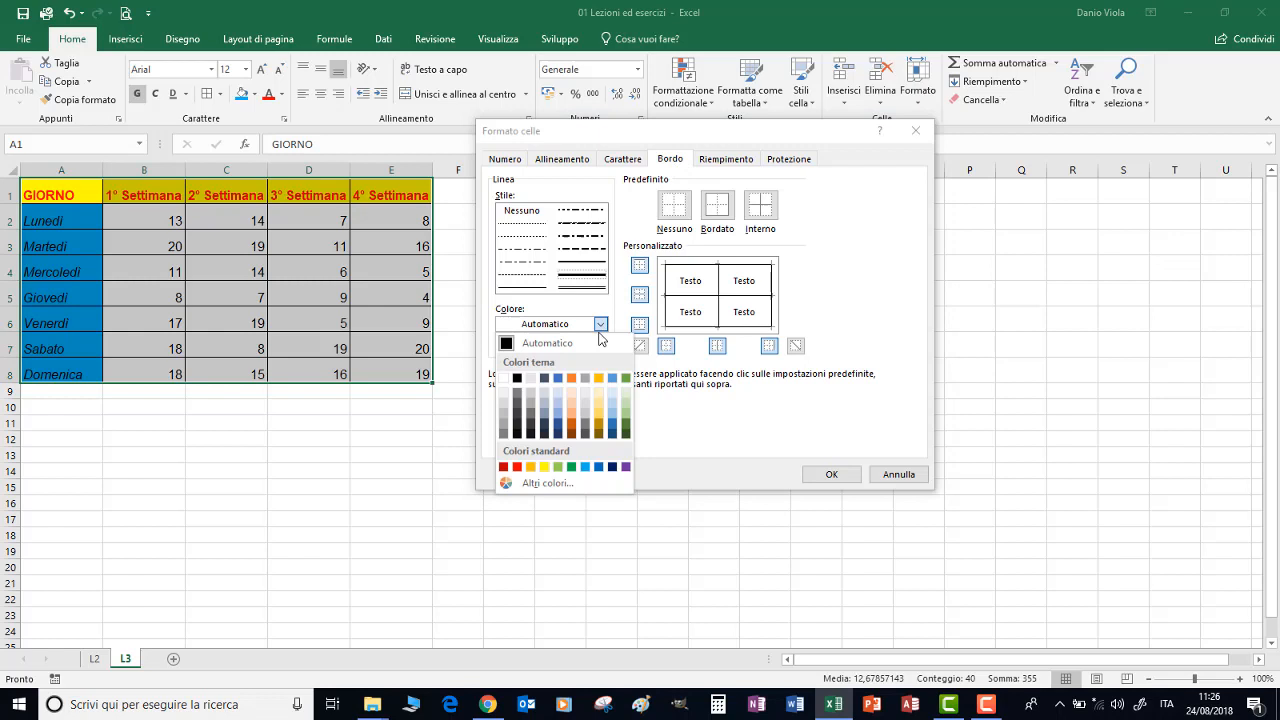
left_click(517, 467)
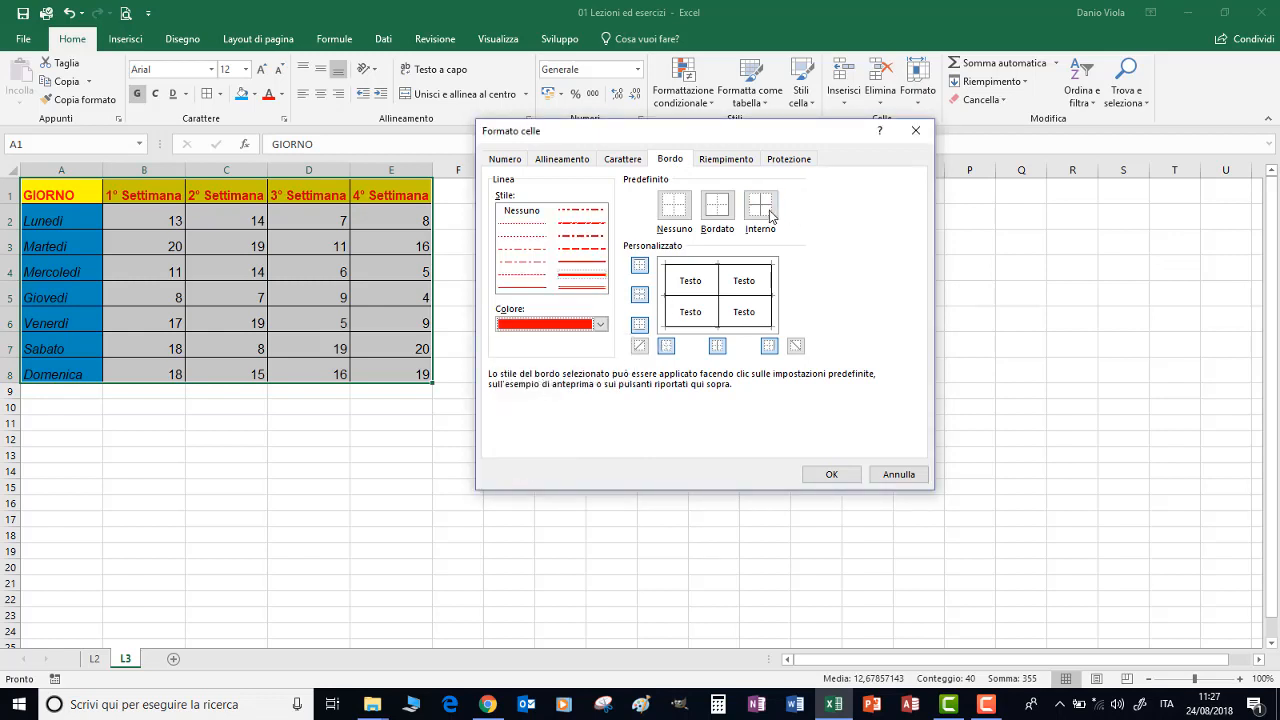
Try red diagonal borders in both directions in the border preview, and remove them
left_click(745, 288)
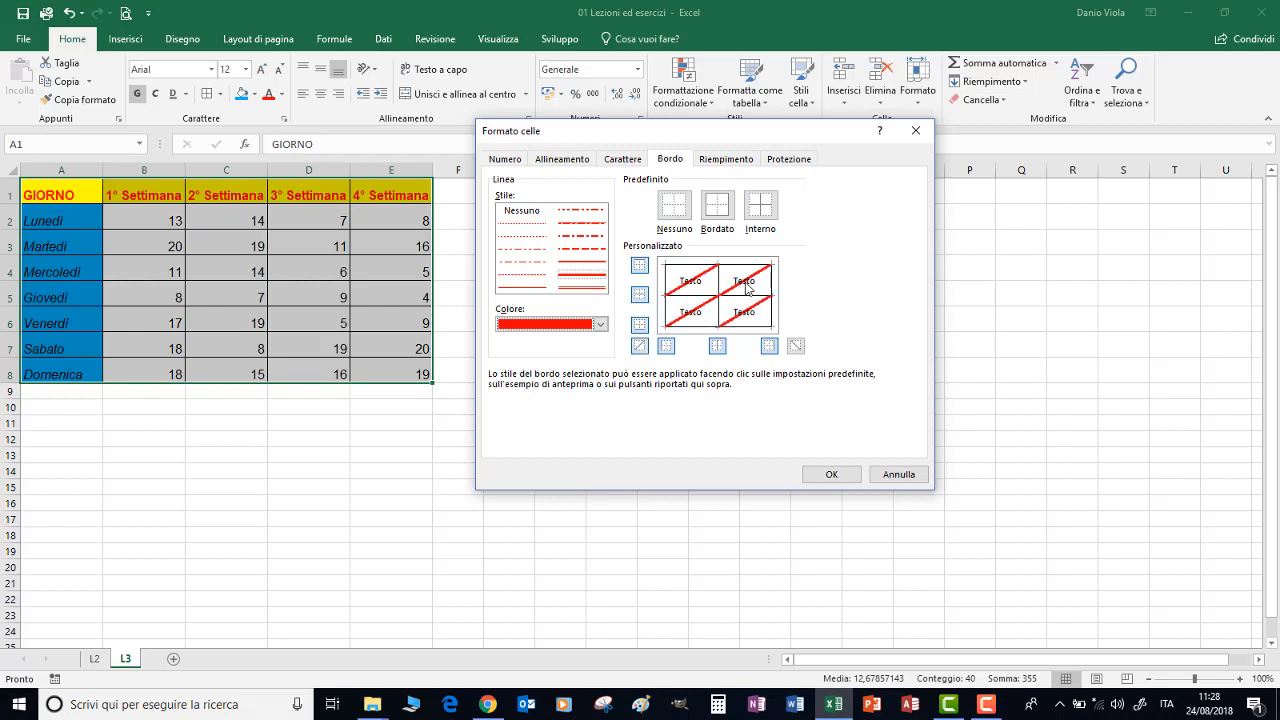
left_click(745, 288)
left_click(741, 279)
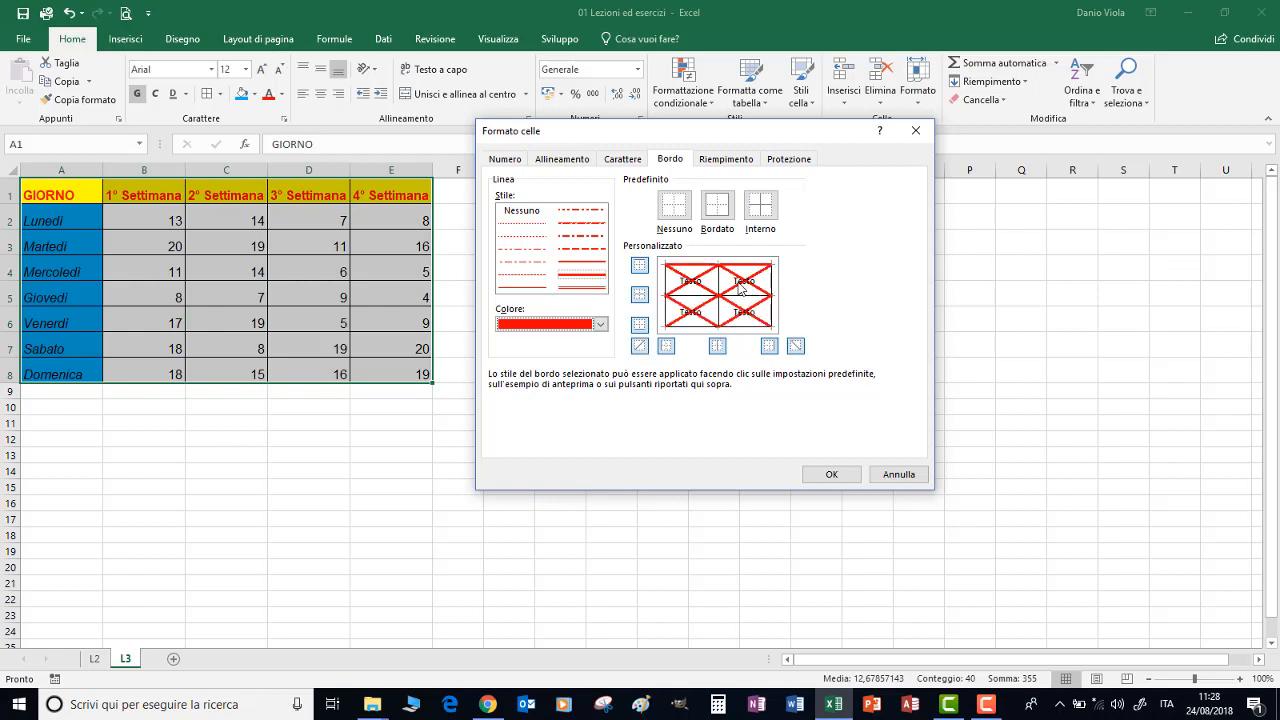
left_click(741, 281)
Apply the thick red line as the outer border of A1:E8 and deselect the table
left_click(718, 212)
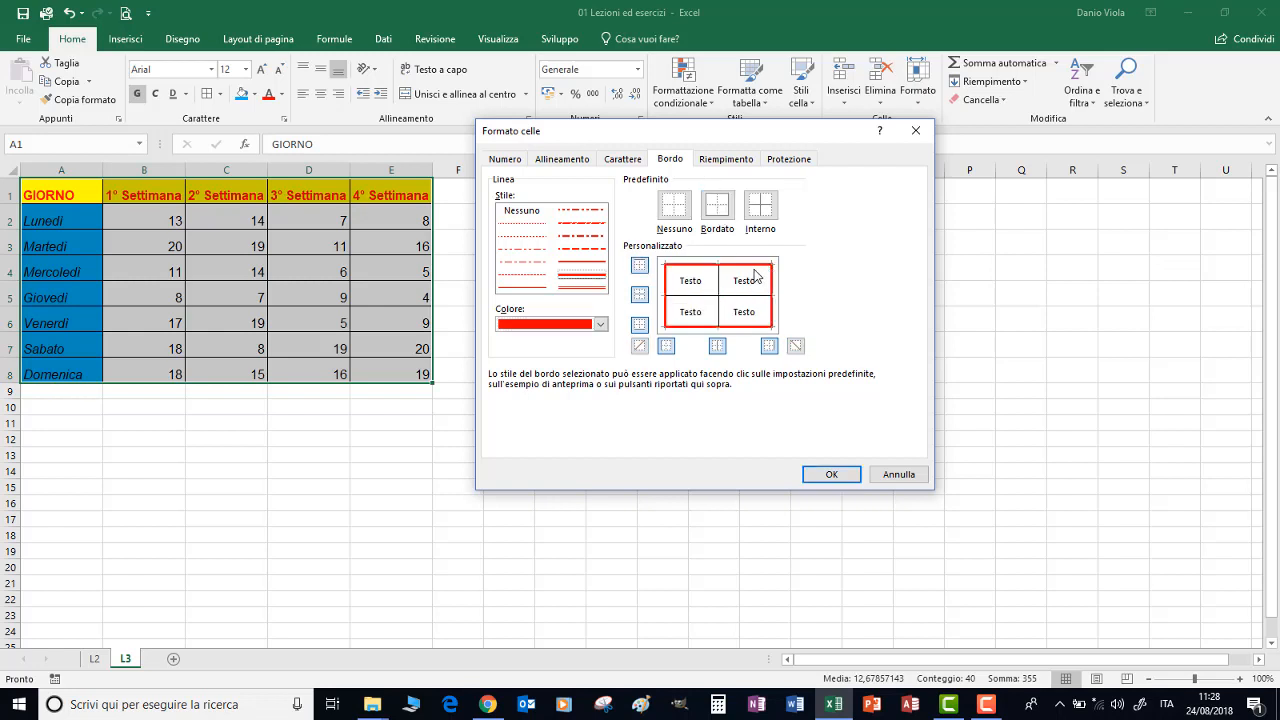
left_click(822, 475)
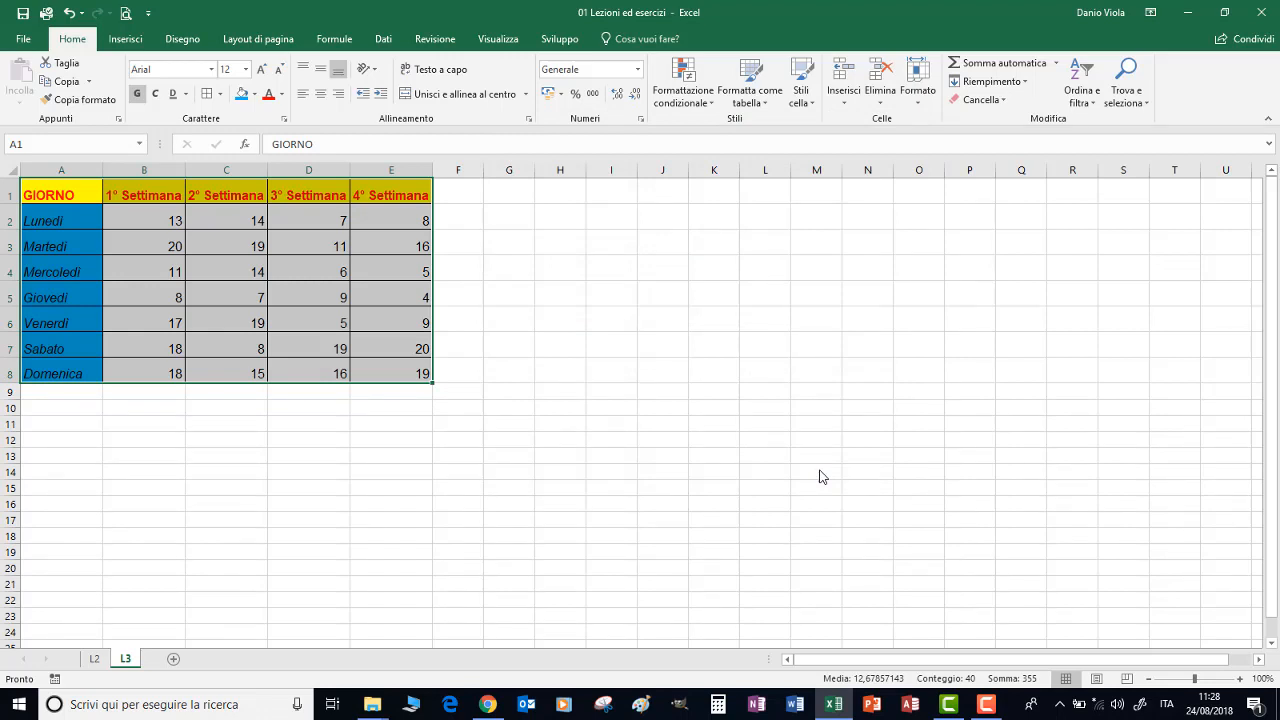
left_click(559, 299)
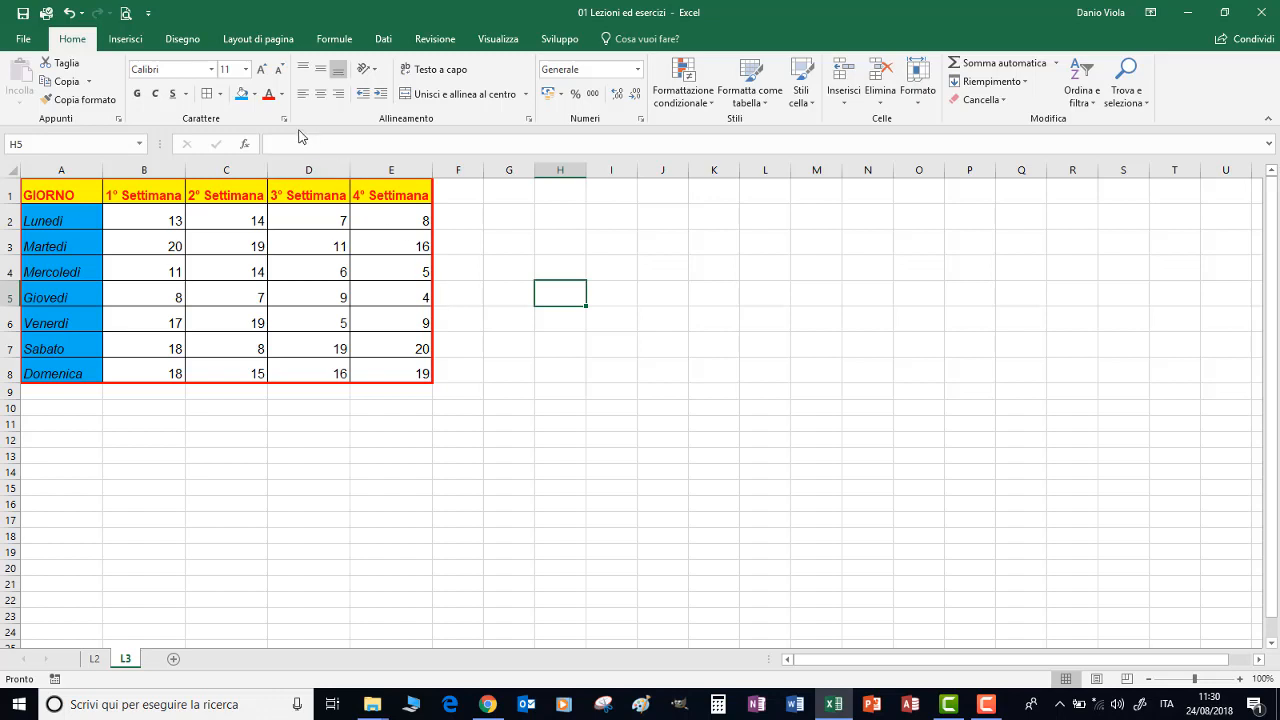
left_click(222, 94)
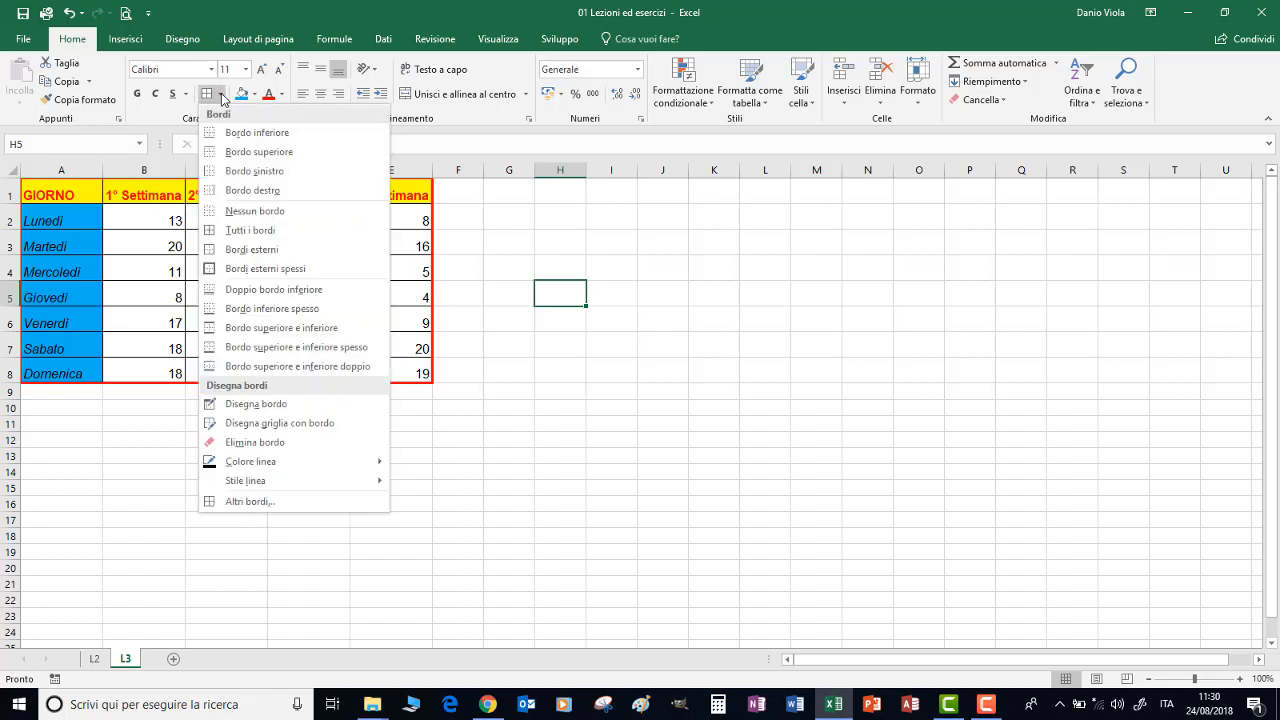
left_click(265, 505)
key("Escape")
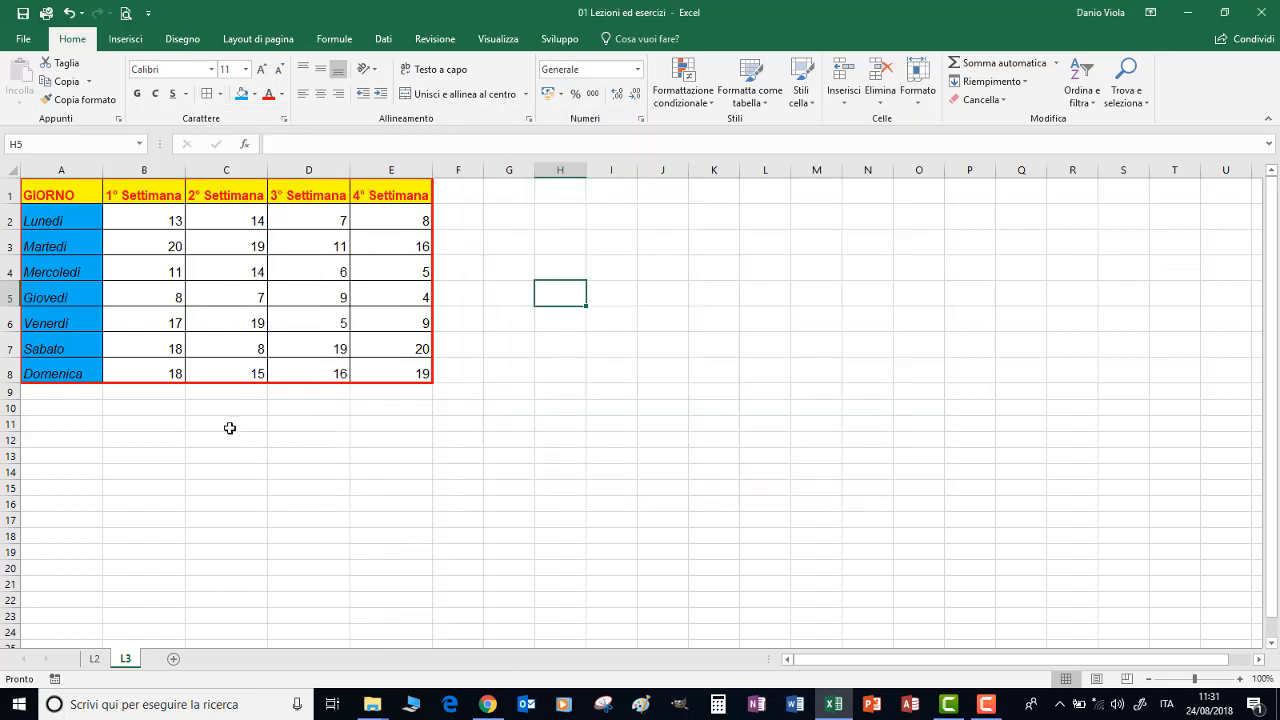
left_click(52, 221)
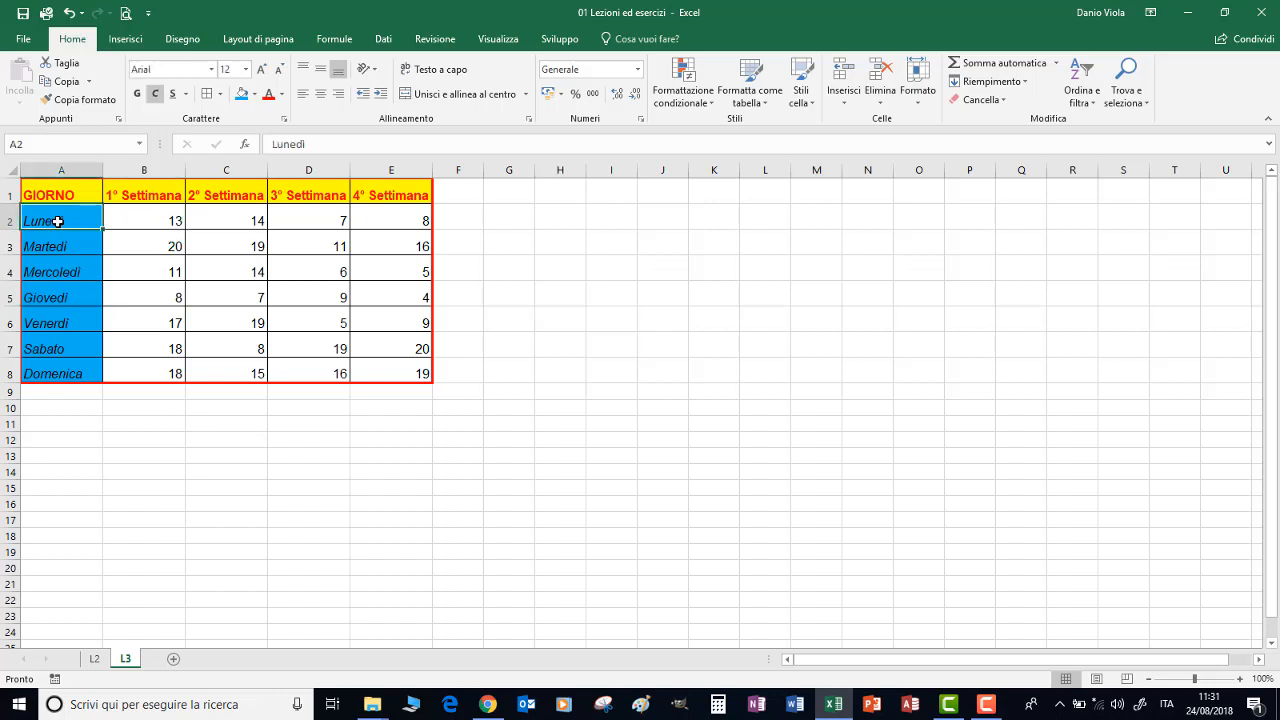
left_click(55, 246)
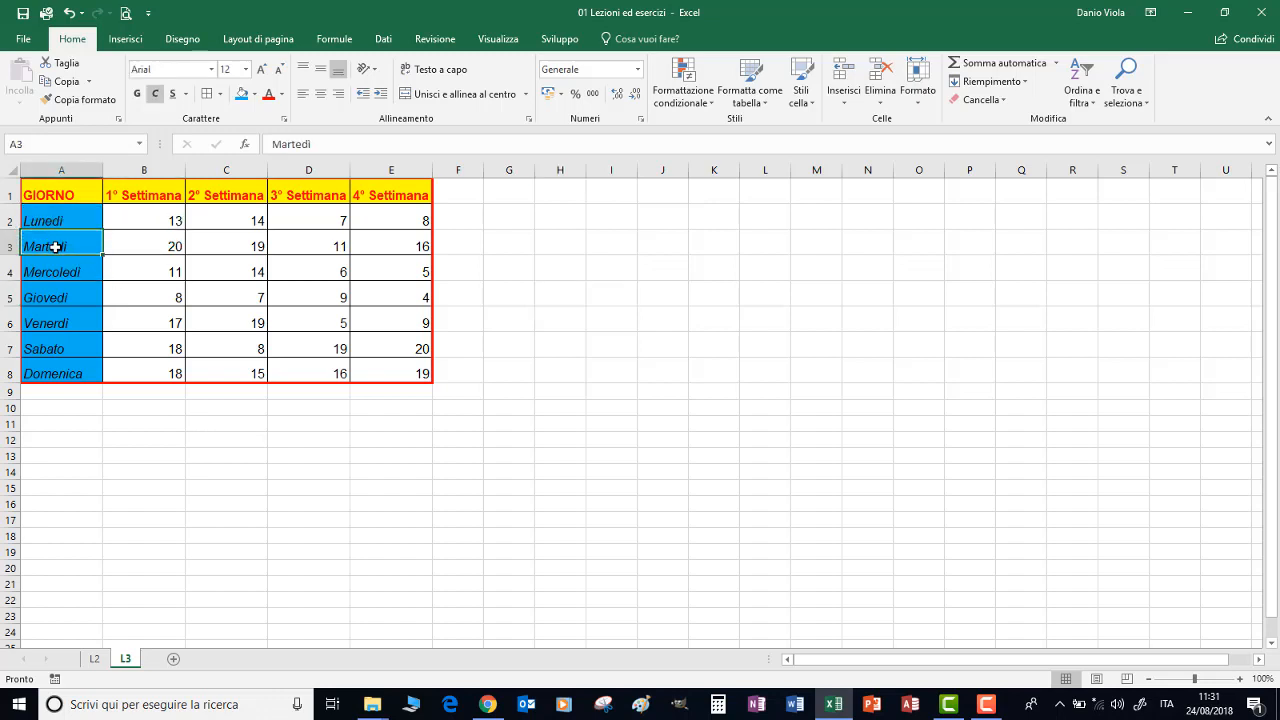
left_click(158, 247)
Enter the sample text a, the number 5 and the date 14/3 in cells B11 to B13
left_click(145, 424)
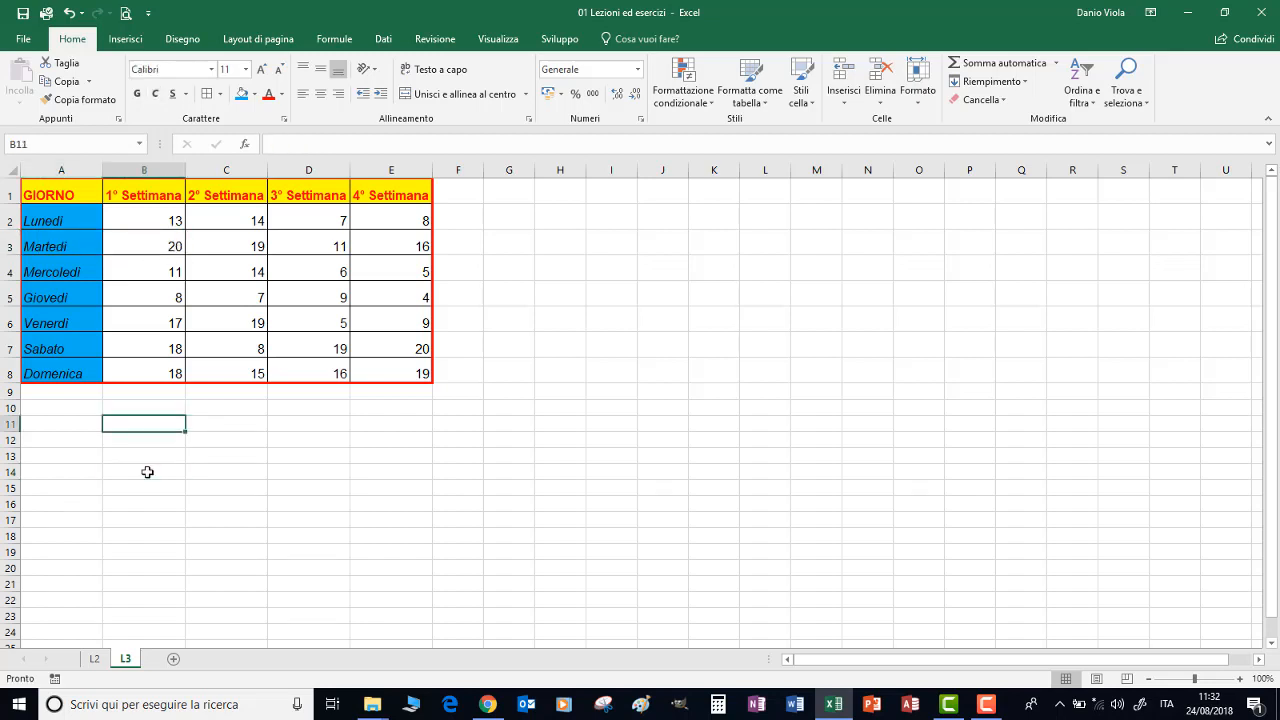
type("a")
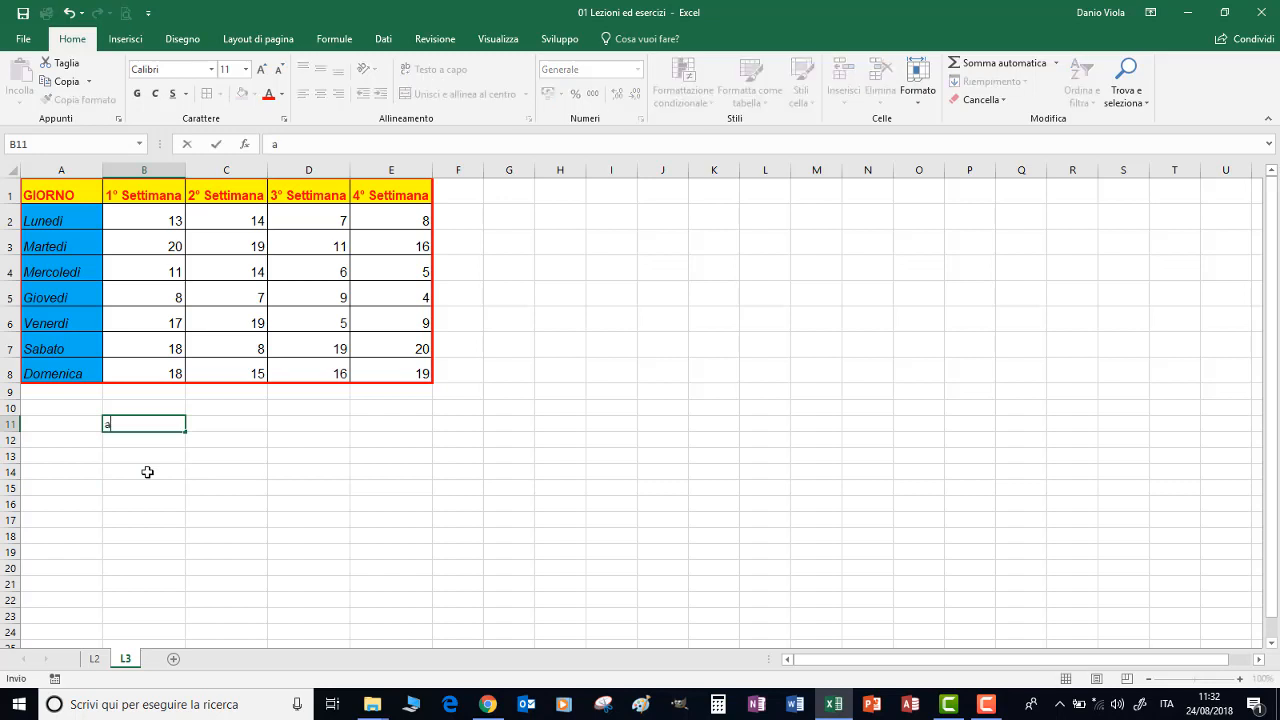
key("Return")
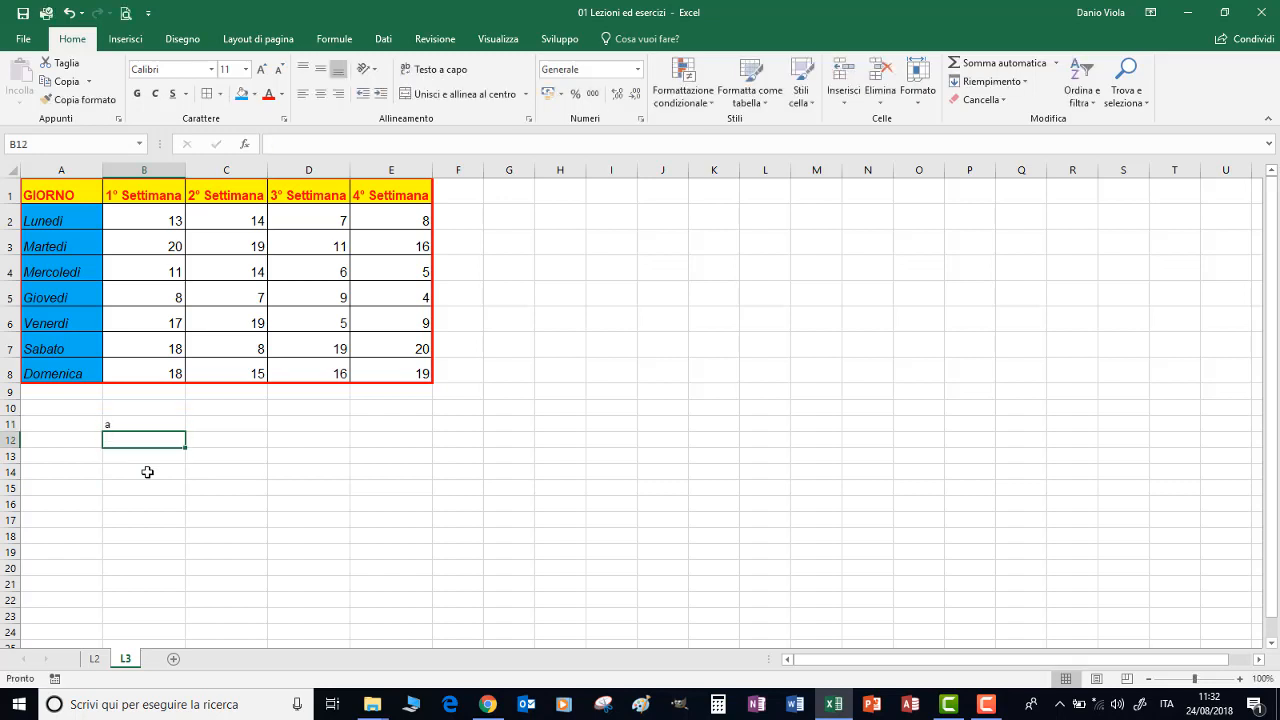
type("5")
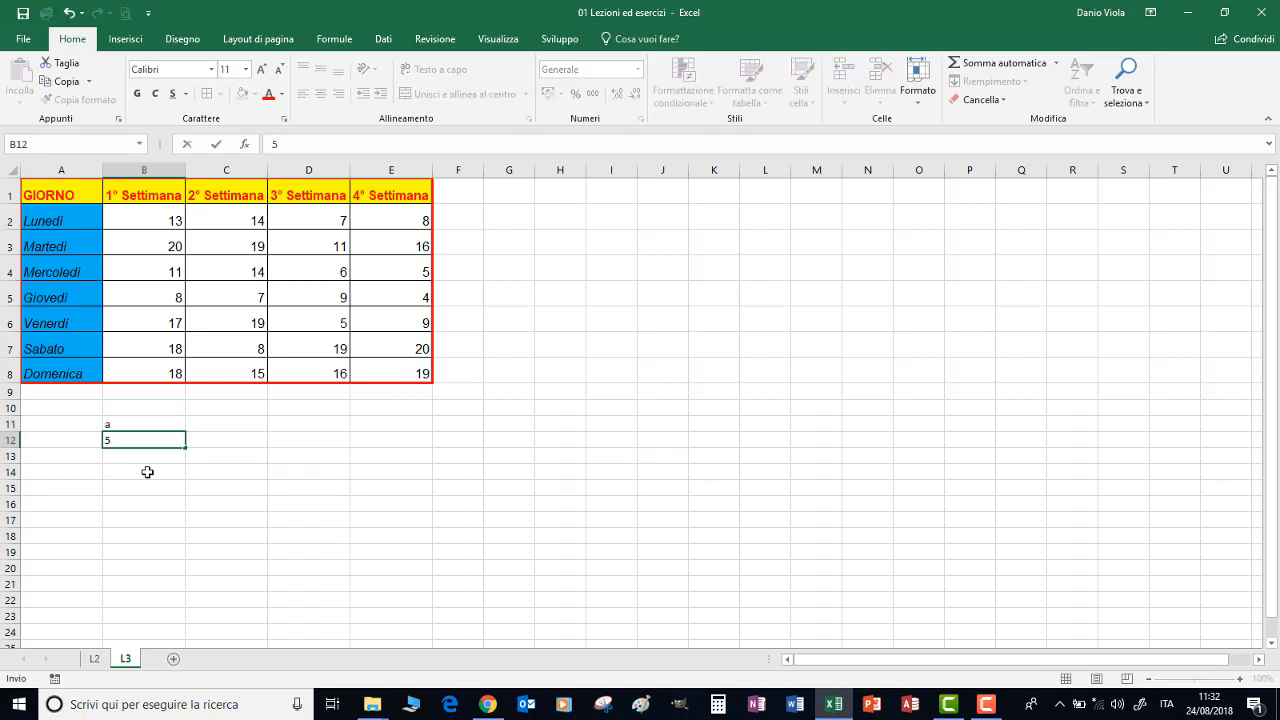
key("Return")
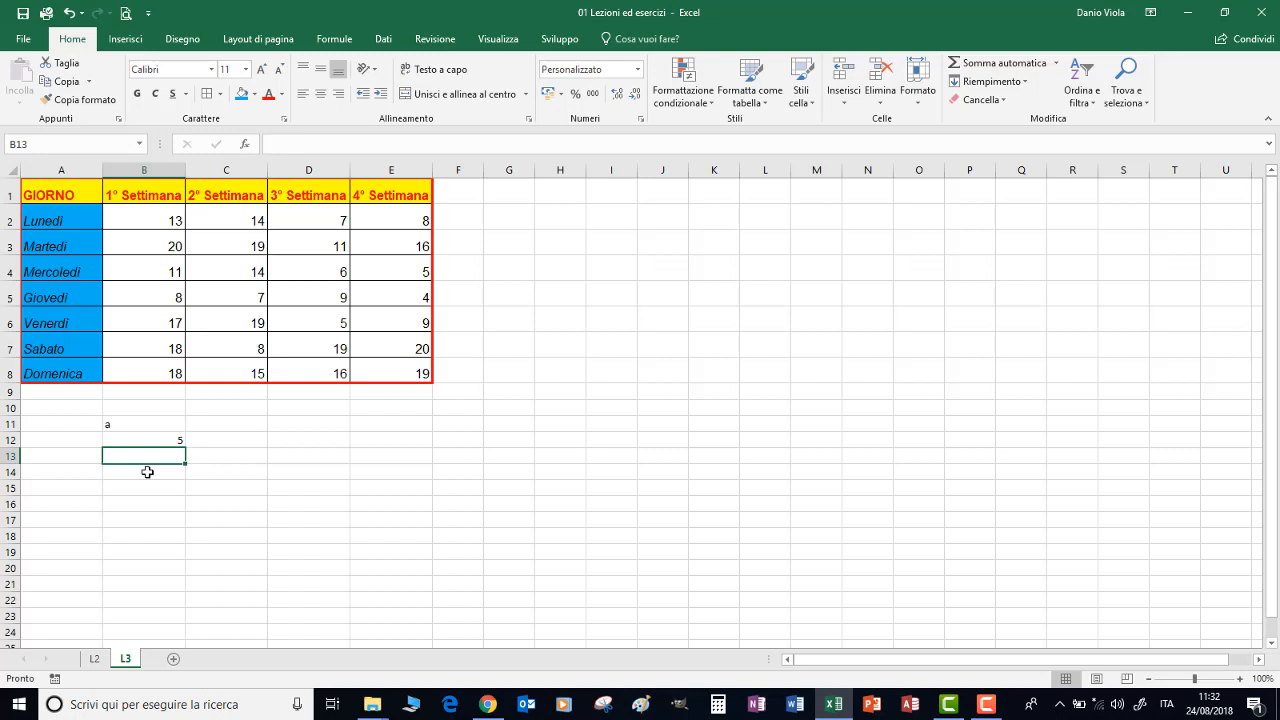
type("14/3")
key("Return")
Try top and bottom alignment on A1:E8, settling on middle vertical alignment with horizontally centred content
left_click_drag(35, 191, 374, 374)
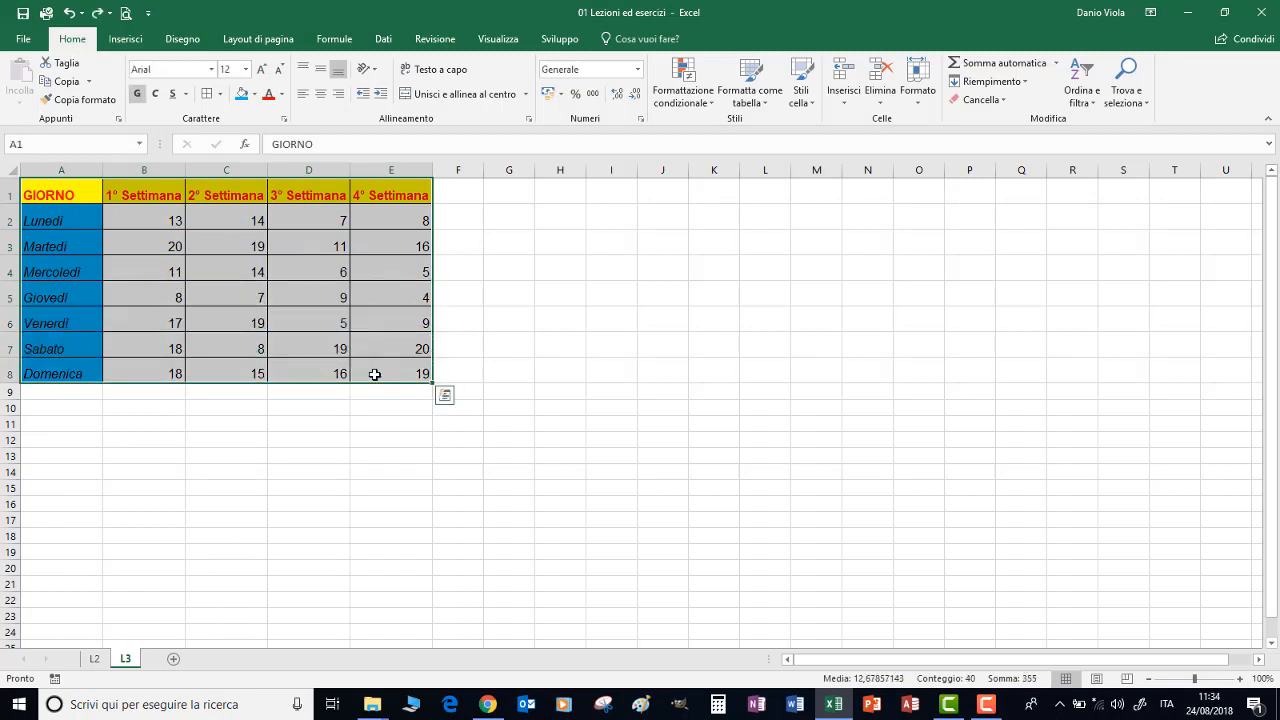
left_click(304, 70)
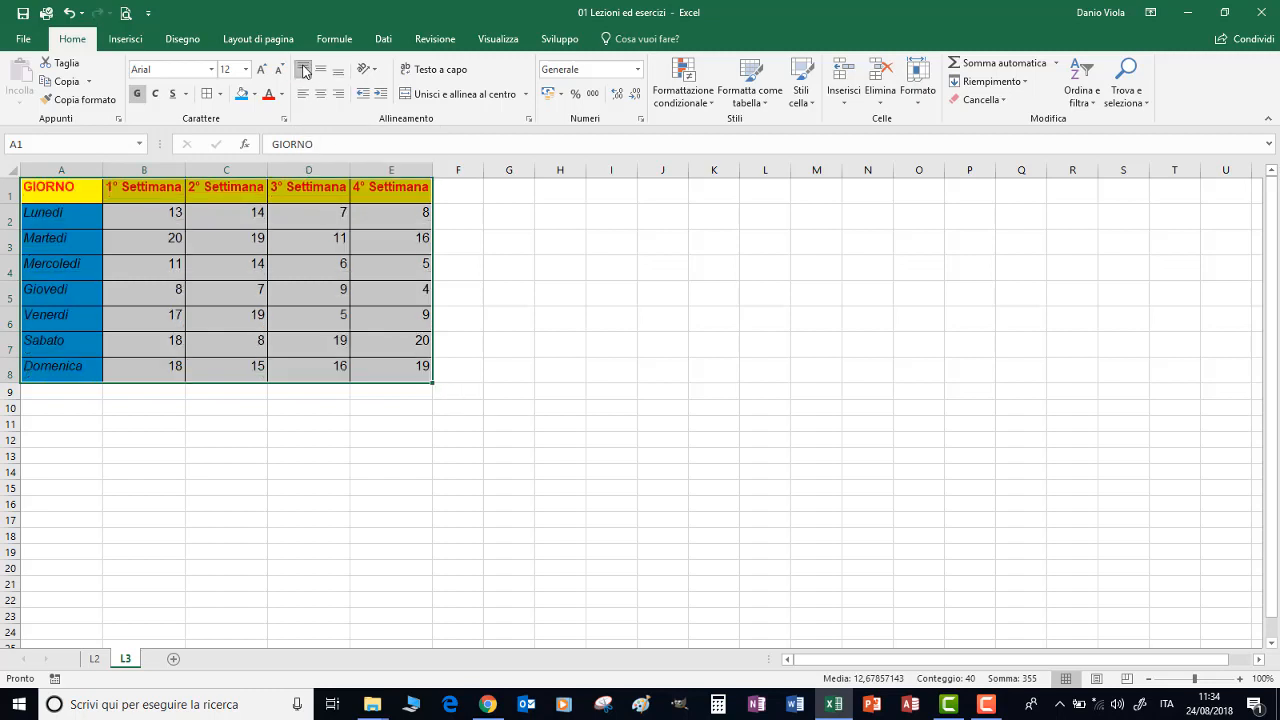
left_click(320, 70)
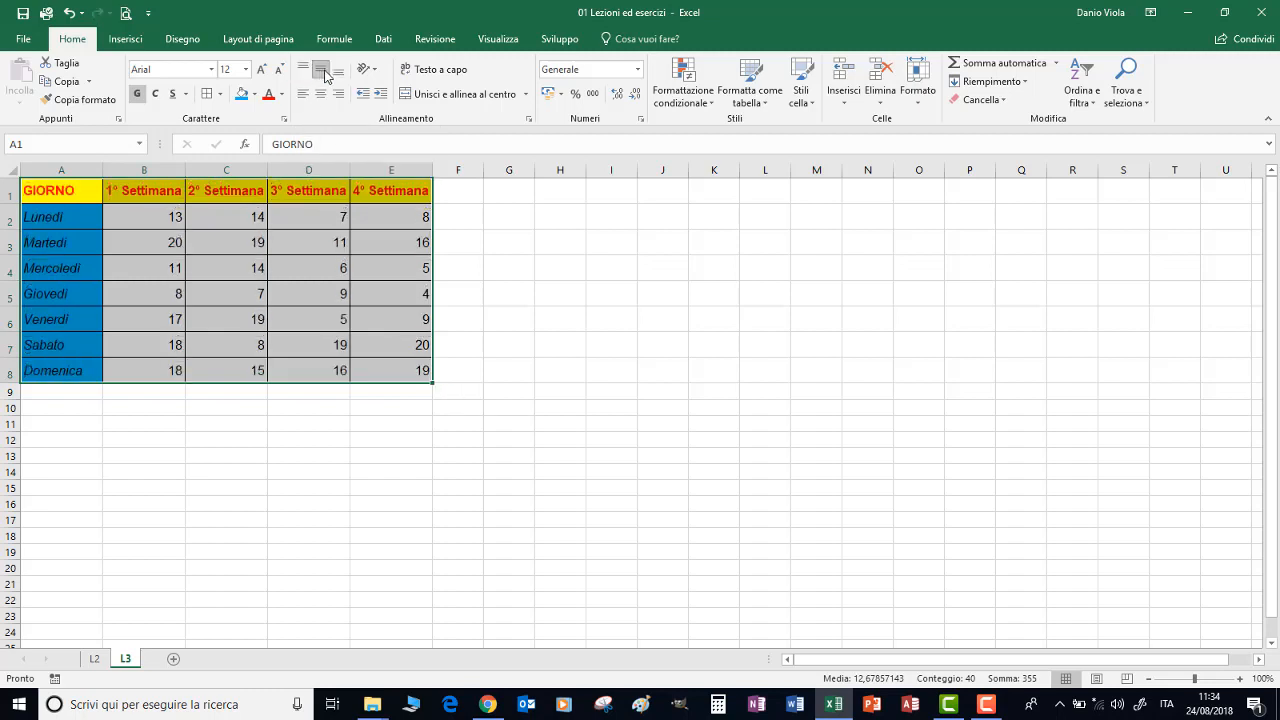
left_click(339, 72)
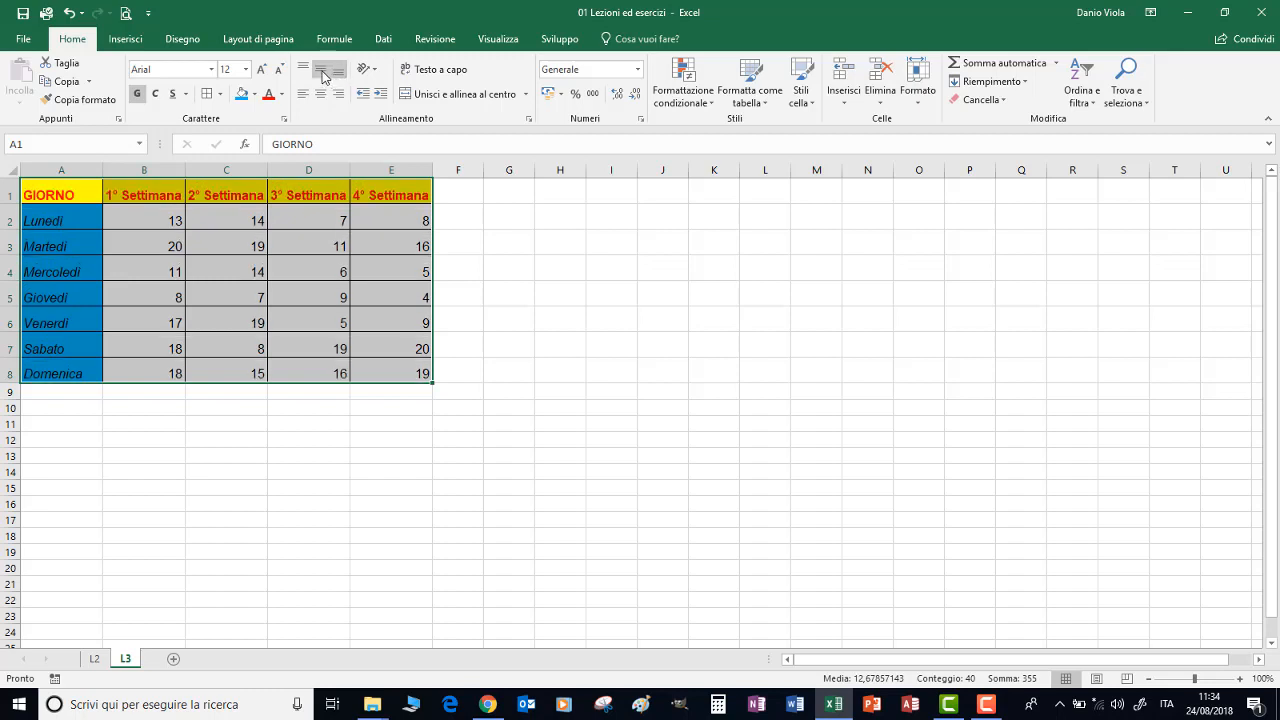
left_click(320, 70)
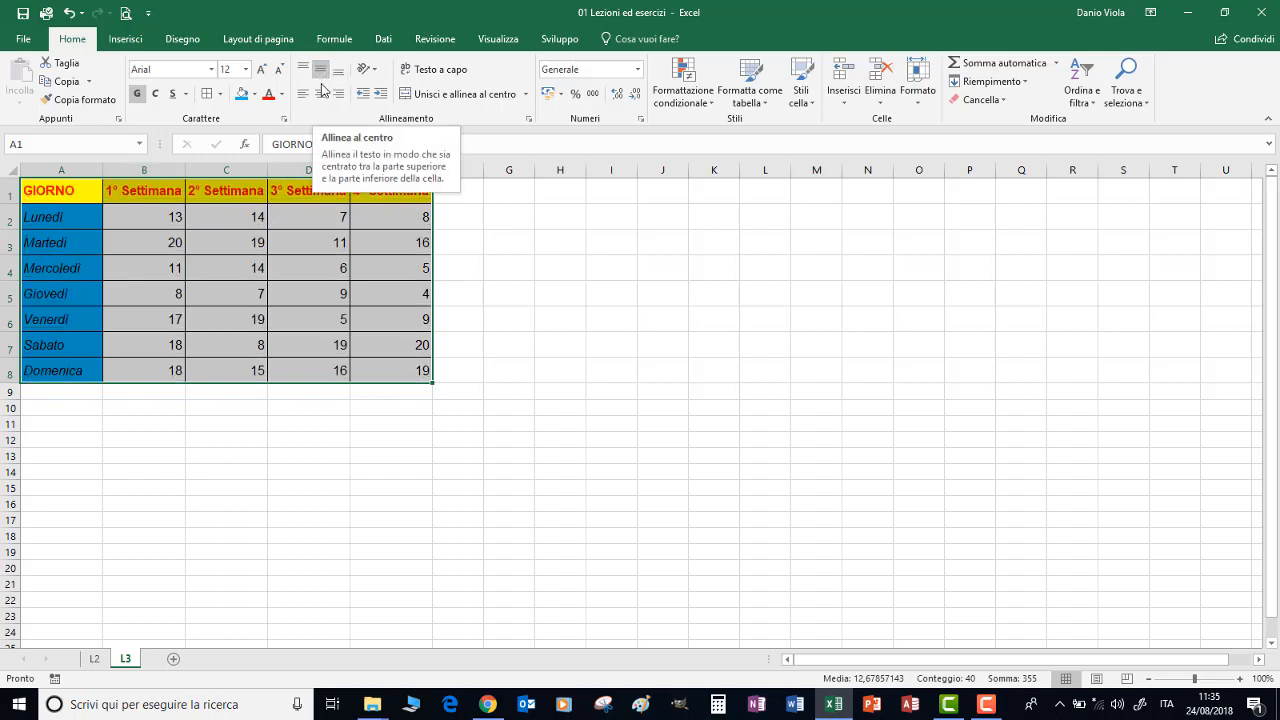
left_click(321, 95)
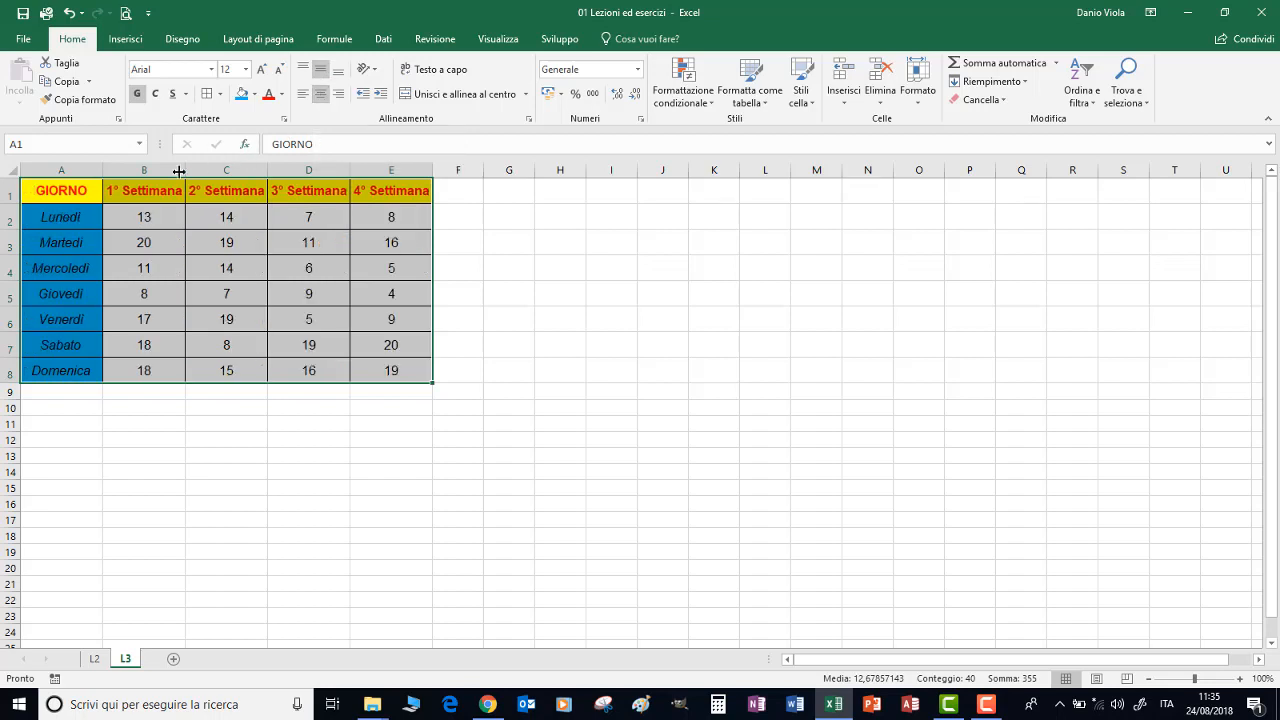
Left-align the day names in A2:A8 and increase their indent by one level
left_click_drag(57, 215, 62, 380)
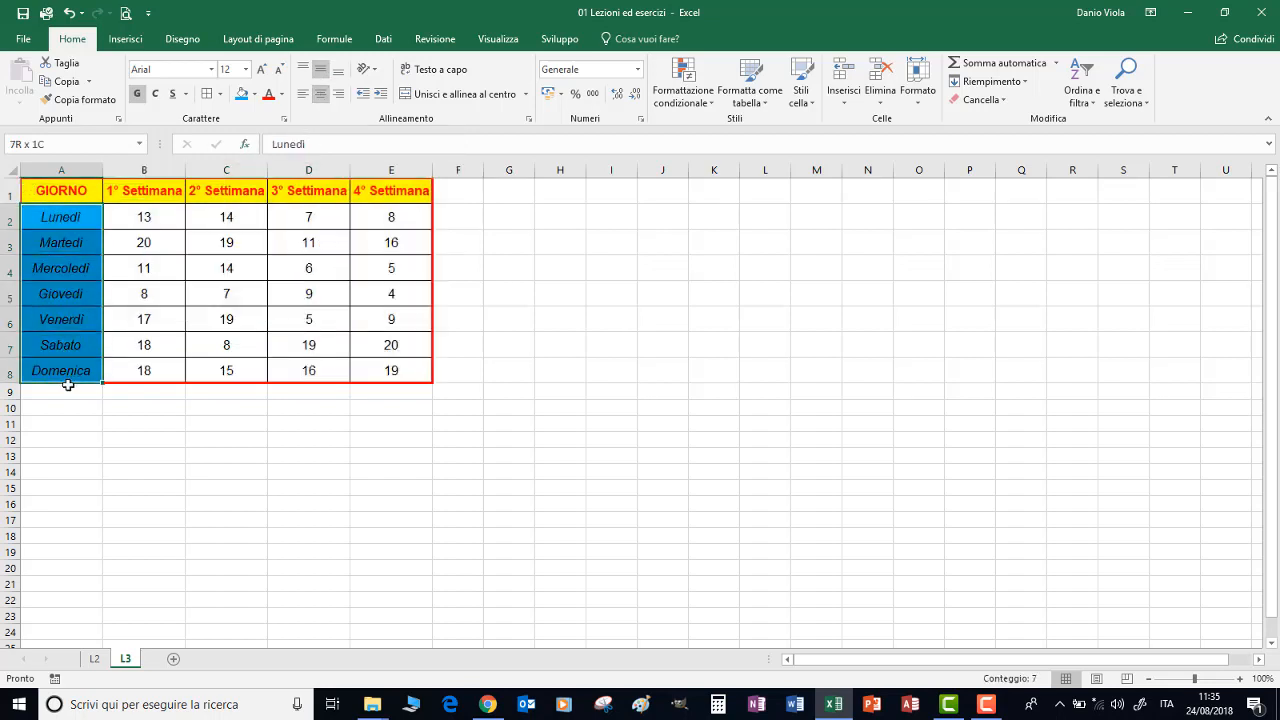
left_click(303, 95)
left_click(380, 94)
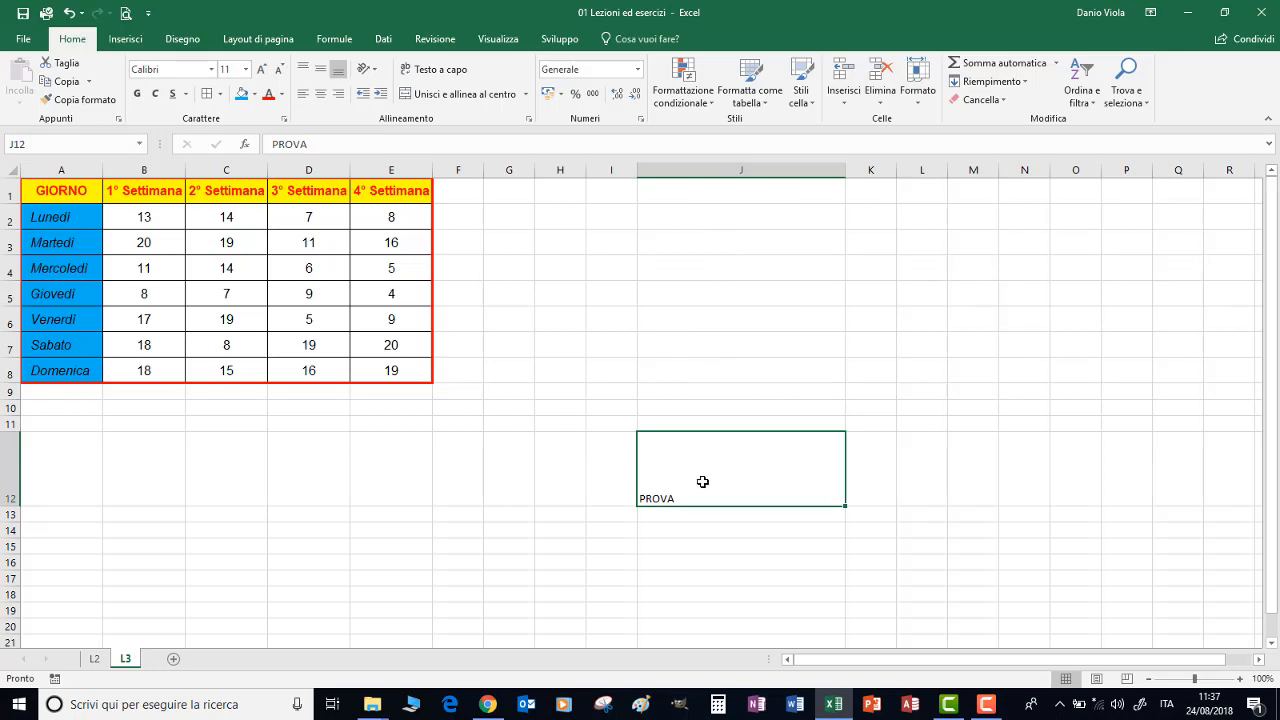
Try top, middle and bottom alignment on PROVA in J12, followed by right, centre and left alignment
left_click(303, 70)
left_click(320, 70)
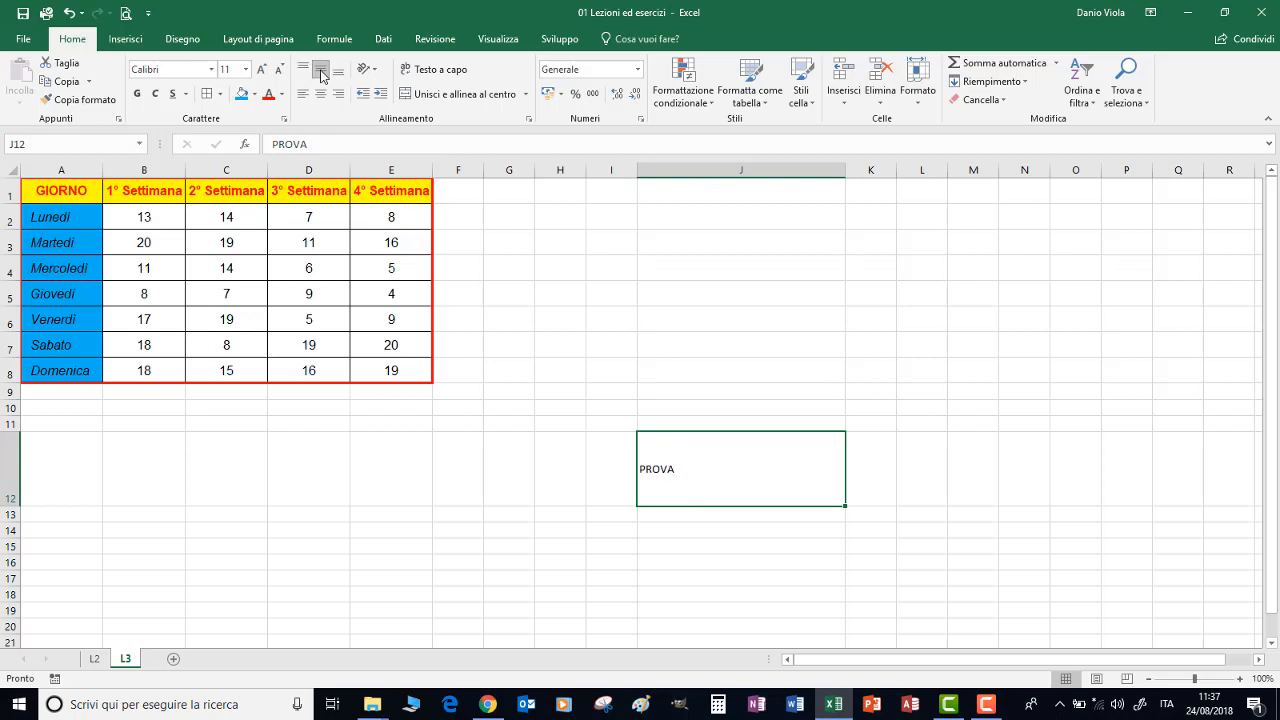
left_click(339, 71)
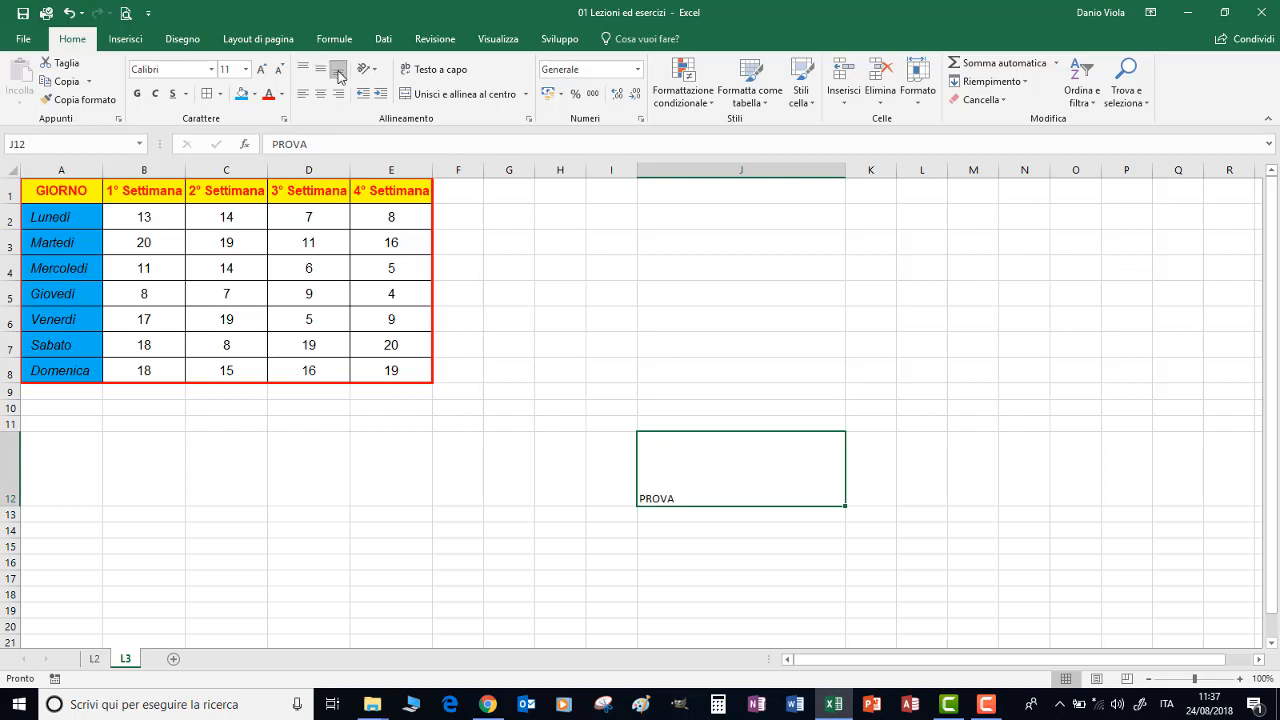
left_click(339, 94)
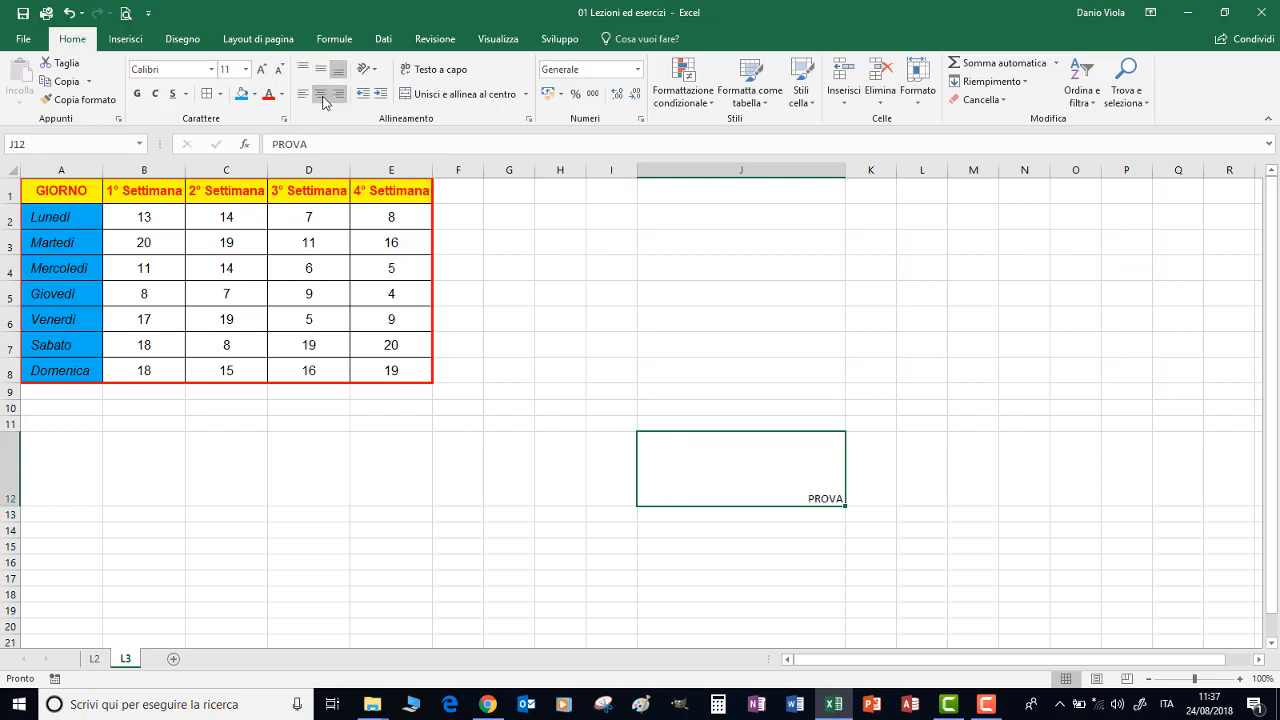
left_click(321, 97)
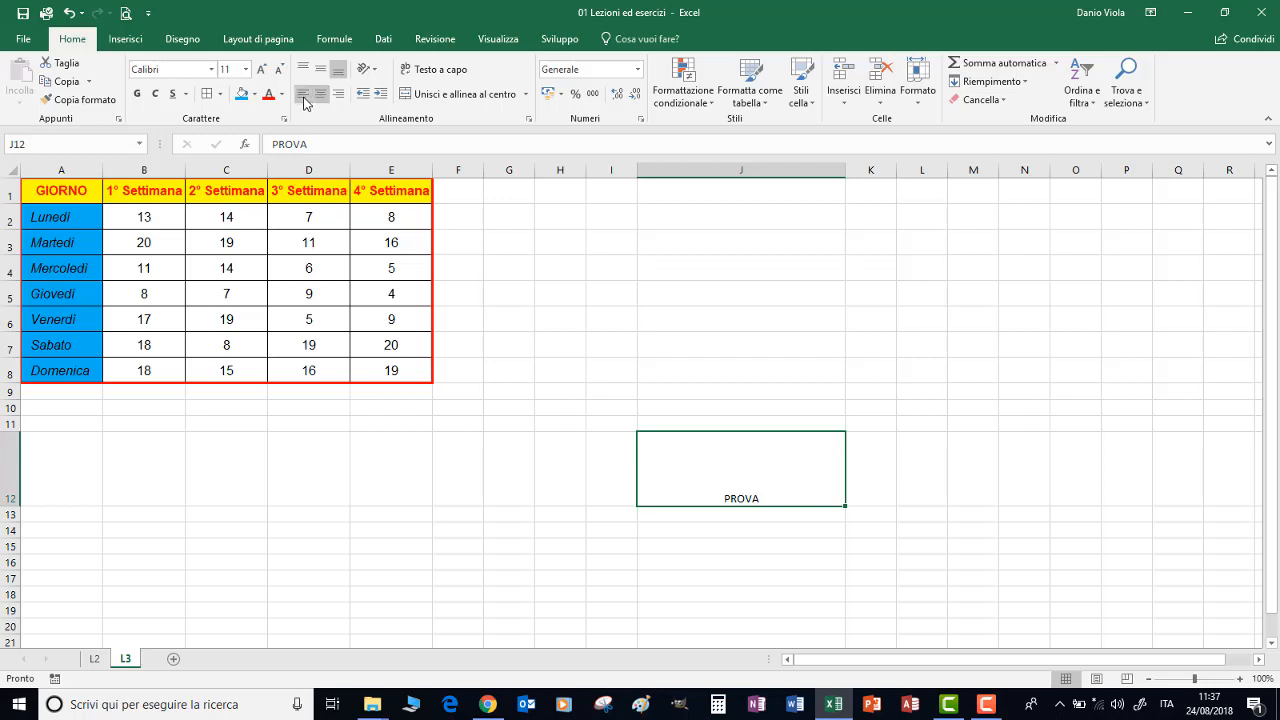
left_click(304, 96)
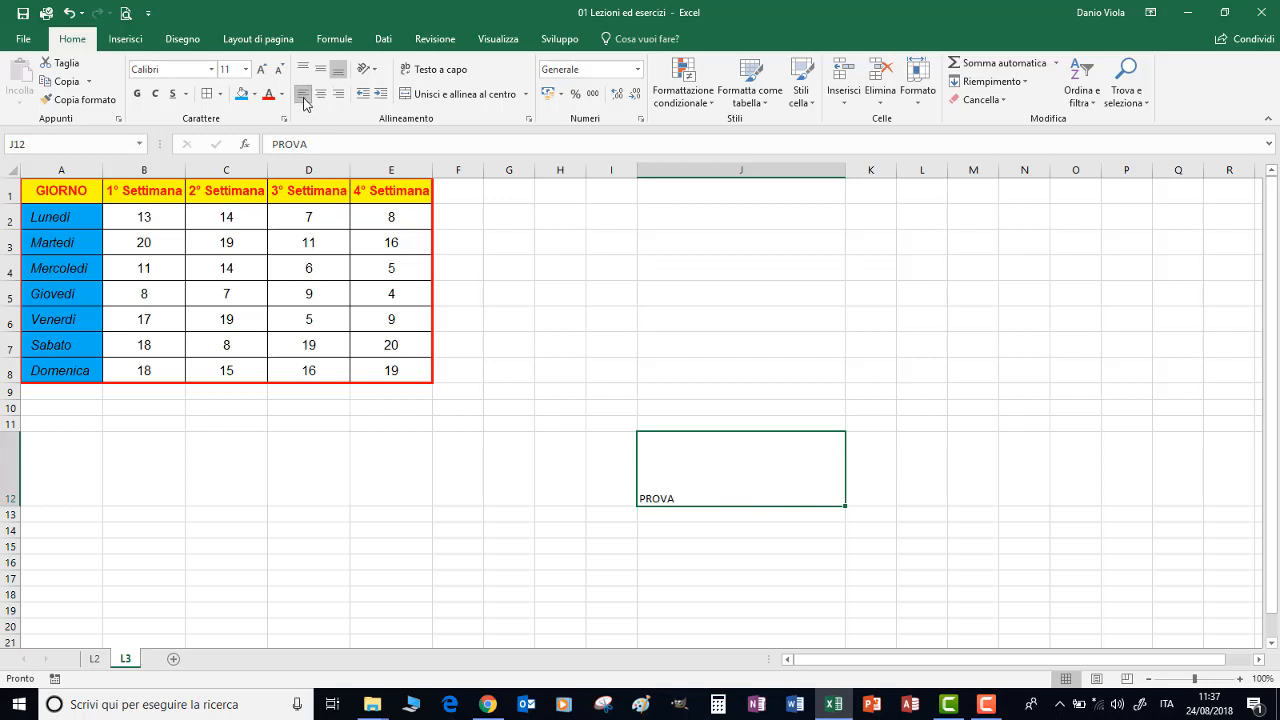
Try increasing the indent of PROVA in J12 by several levels and decreasing it again
left_click(381, 94)
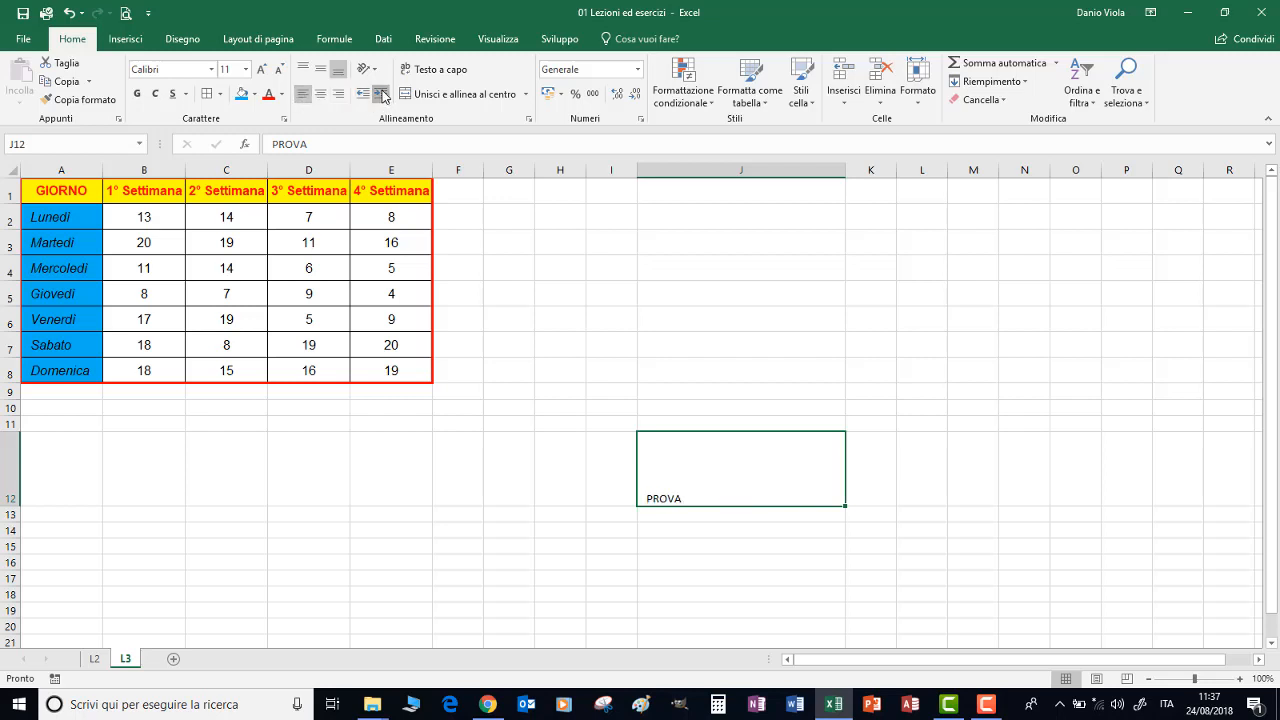
left_click(381, 94)
left_click(381, 94)
left_click(378, 95)
left_click(362, 94)
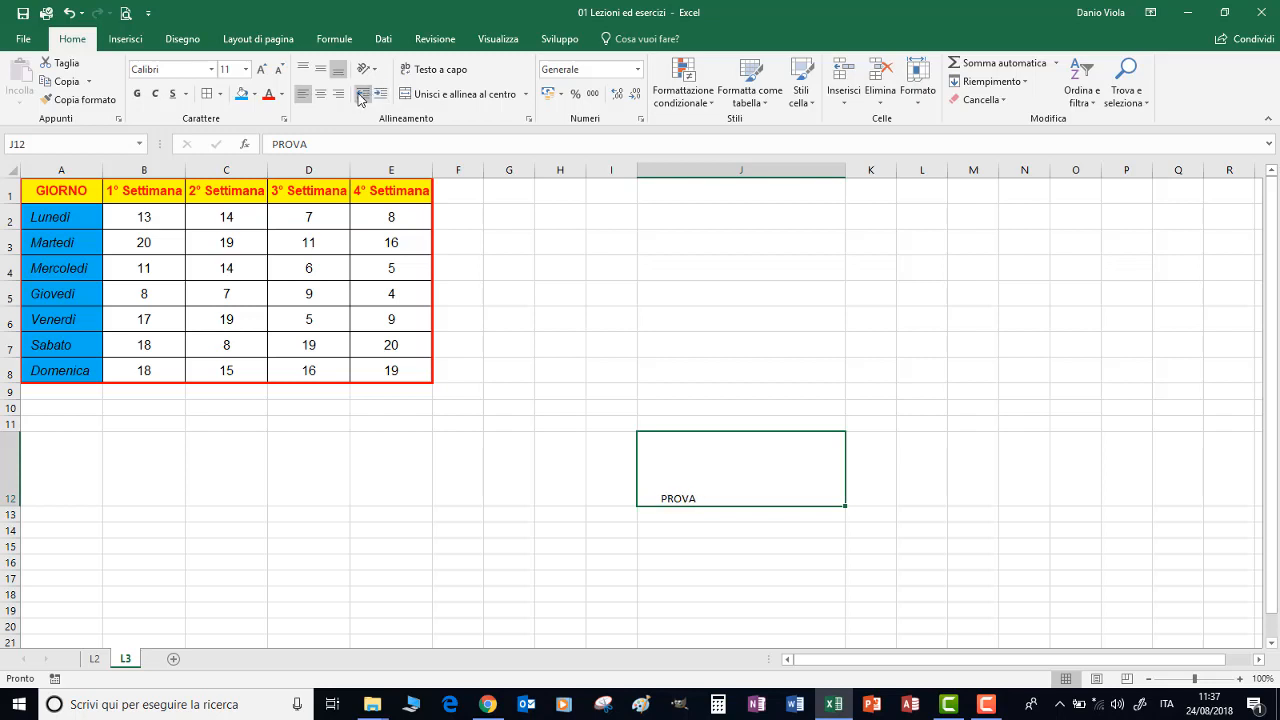
left_click(362, 94)
left_click(362, 94)
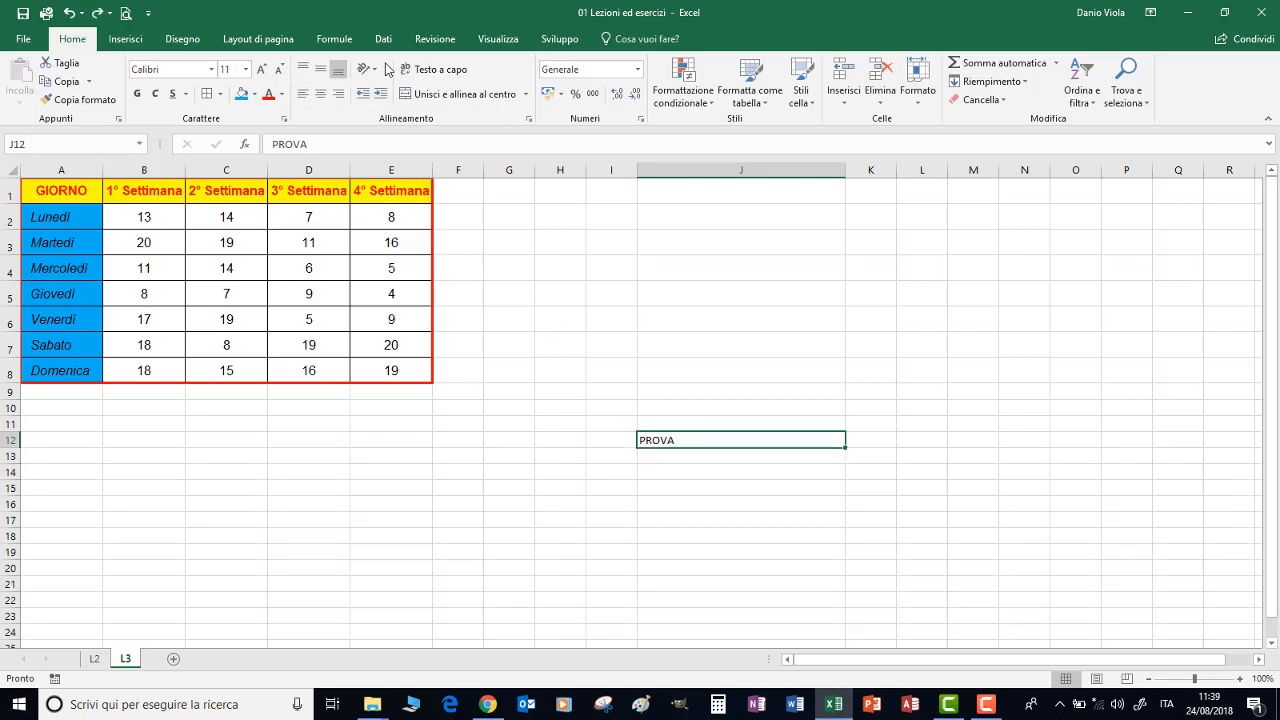
Try the counterclockwise, clockwise, vertical and rotate-up orientations on PROVA in J12, ending with the text rotated down
left_click(376, 74)
left_click(390, 92)
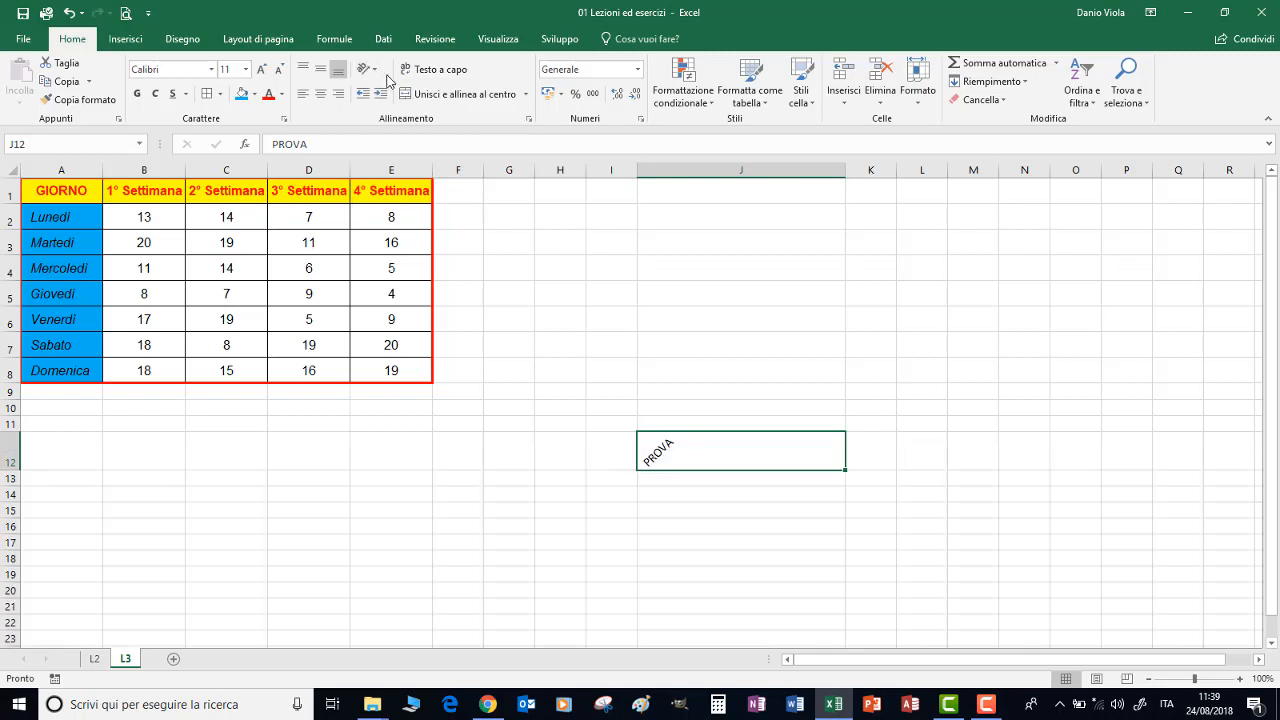
left_click(376, 72)
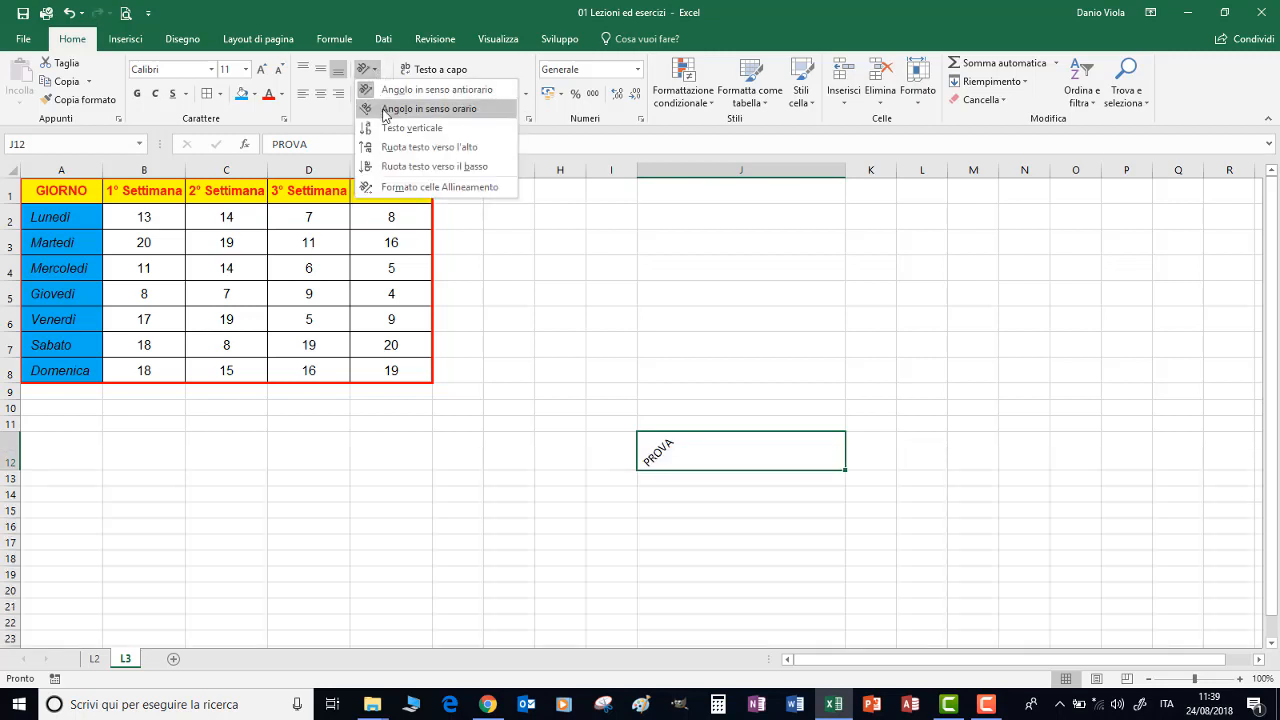
left_click(390, 106)
left_click(376, 72)
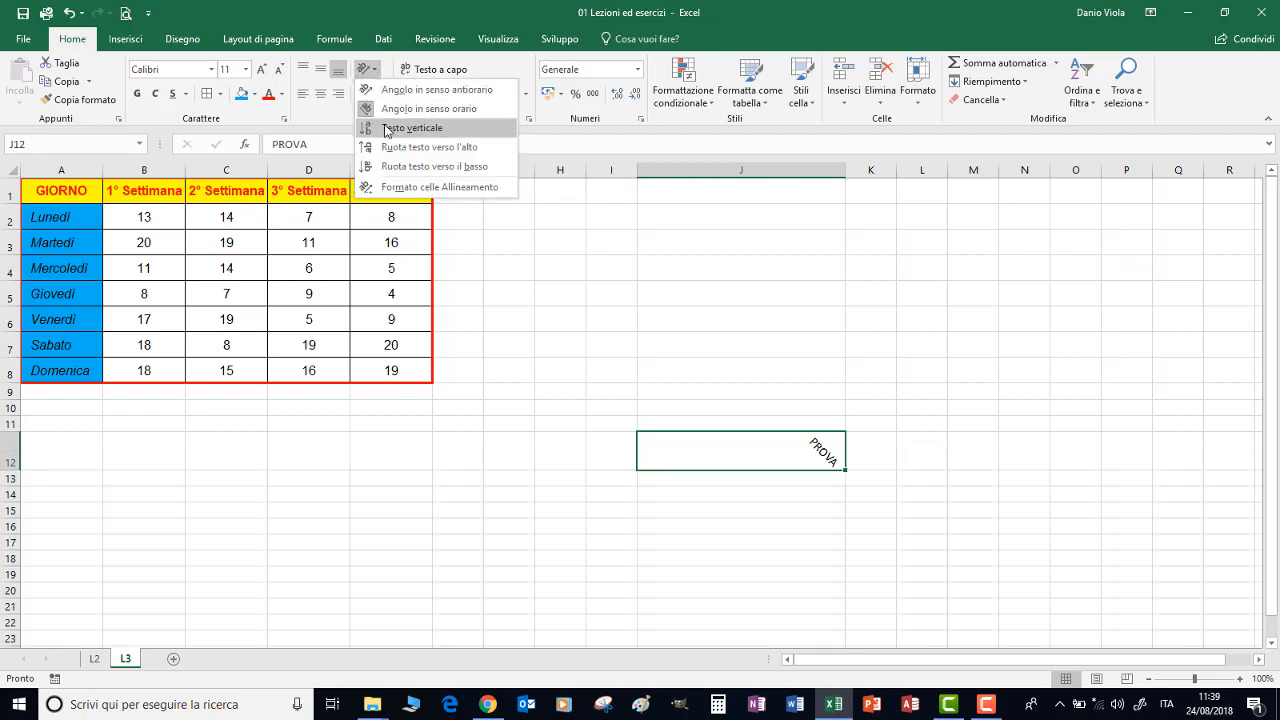
left_click(398, 120)
left_click(376, 72)
left_click(395, 147)
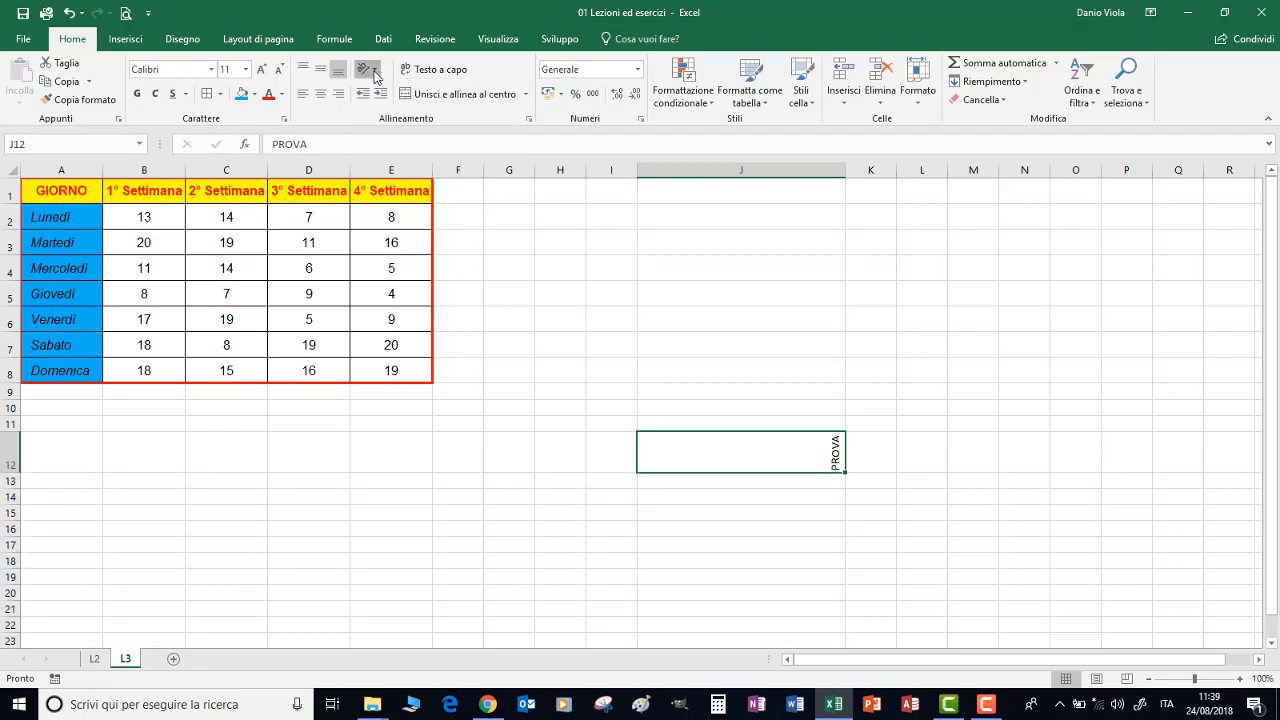
left_click(376, 72)
left_click(390, 167)
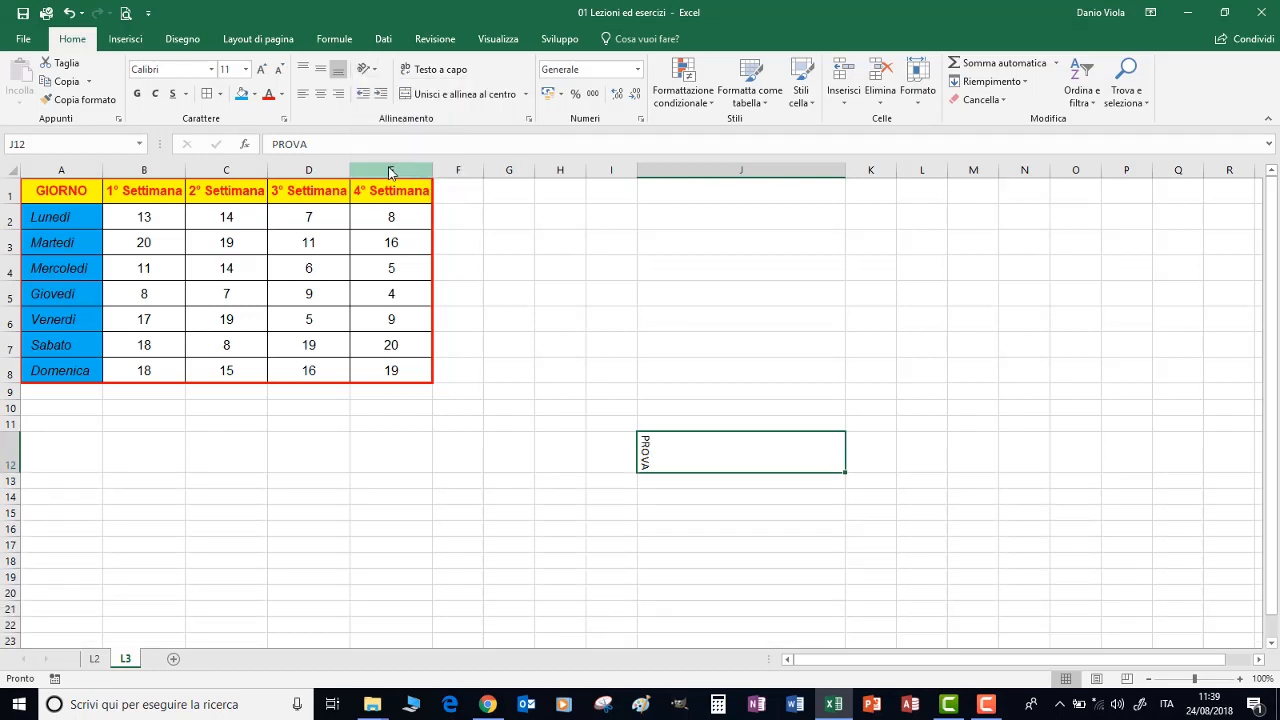
Open the detailed cell alignment settings for J12 and examine the horizontal and vertical text alignment options
left_click(376, 72)
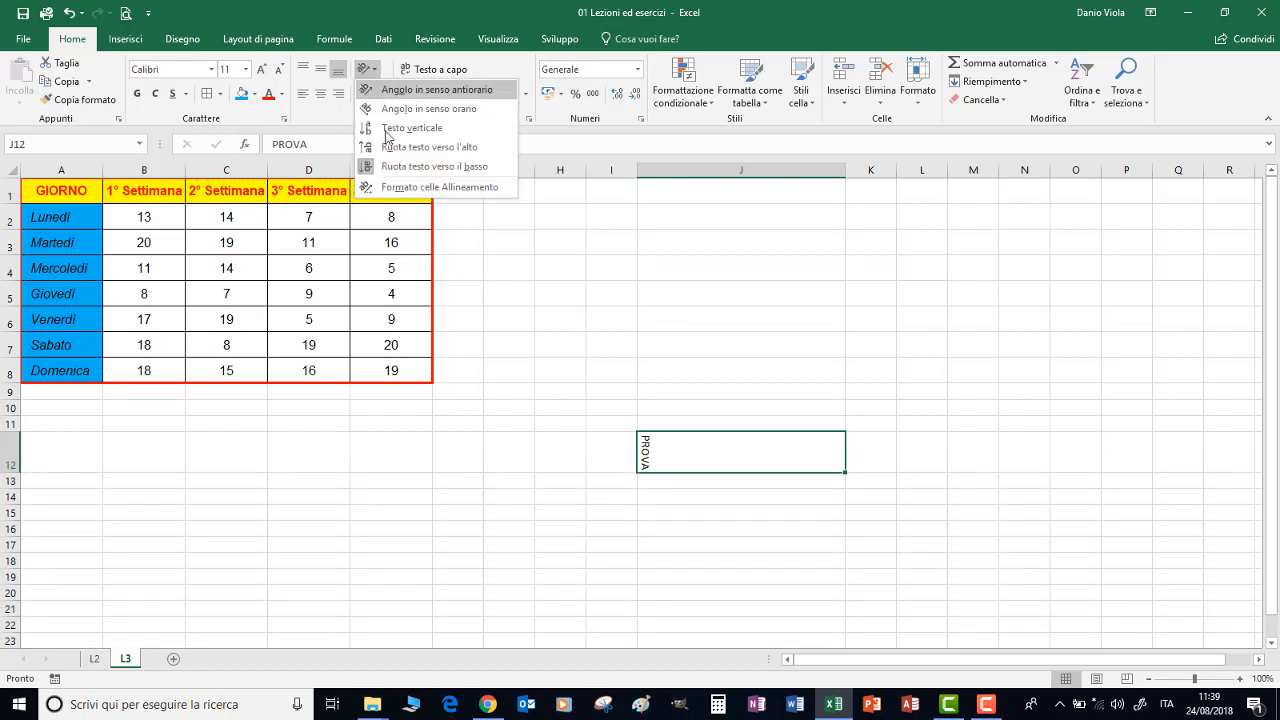
left_click(386, 188)
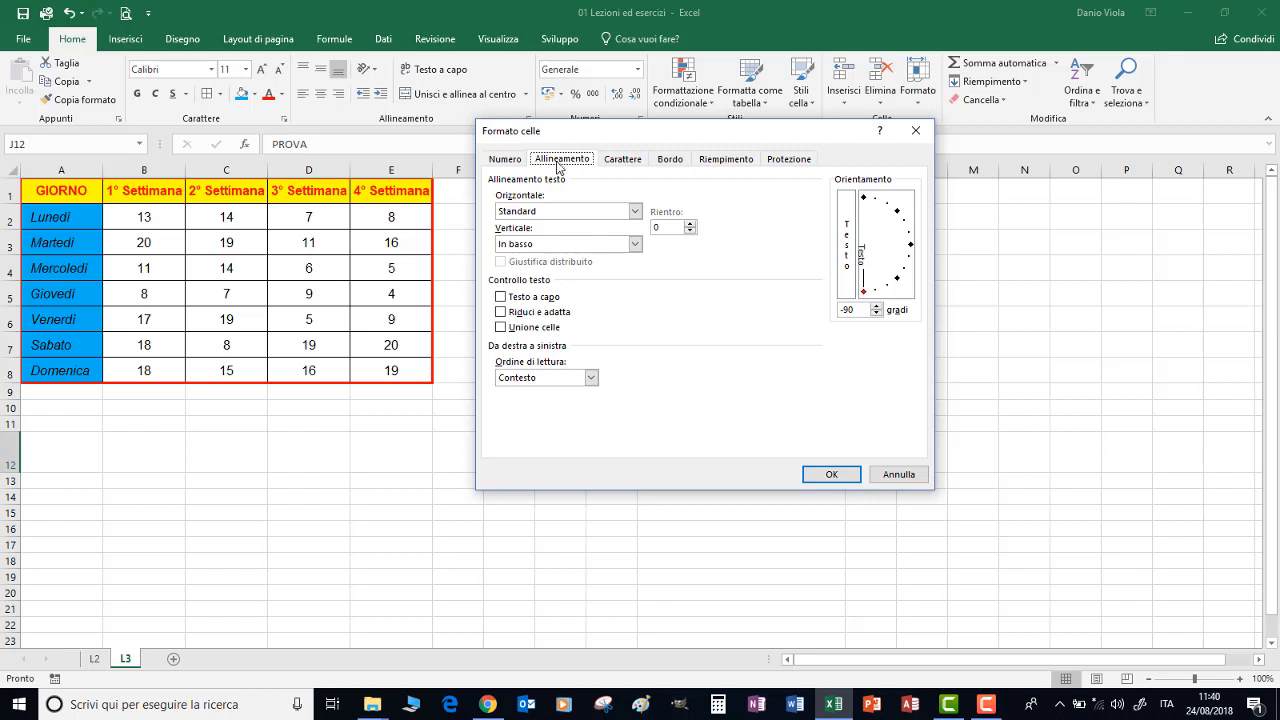
left_click(635, 212)
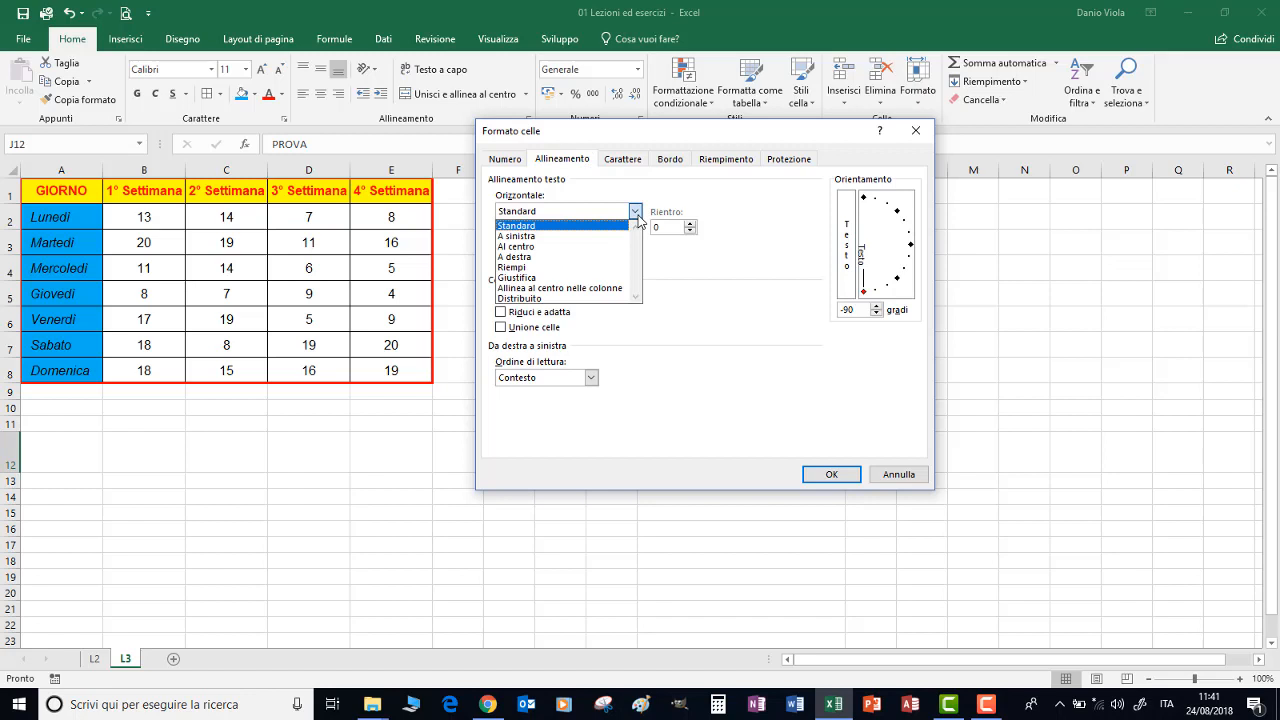
left_click(637, 213)
left_click(636, 245)
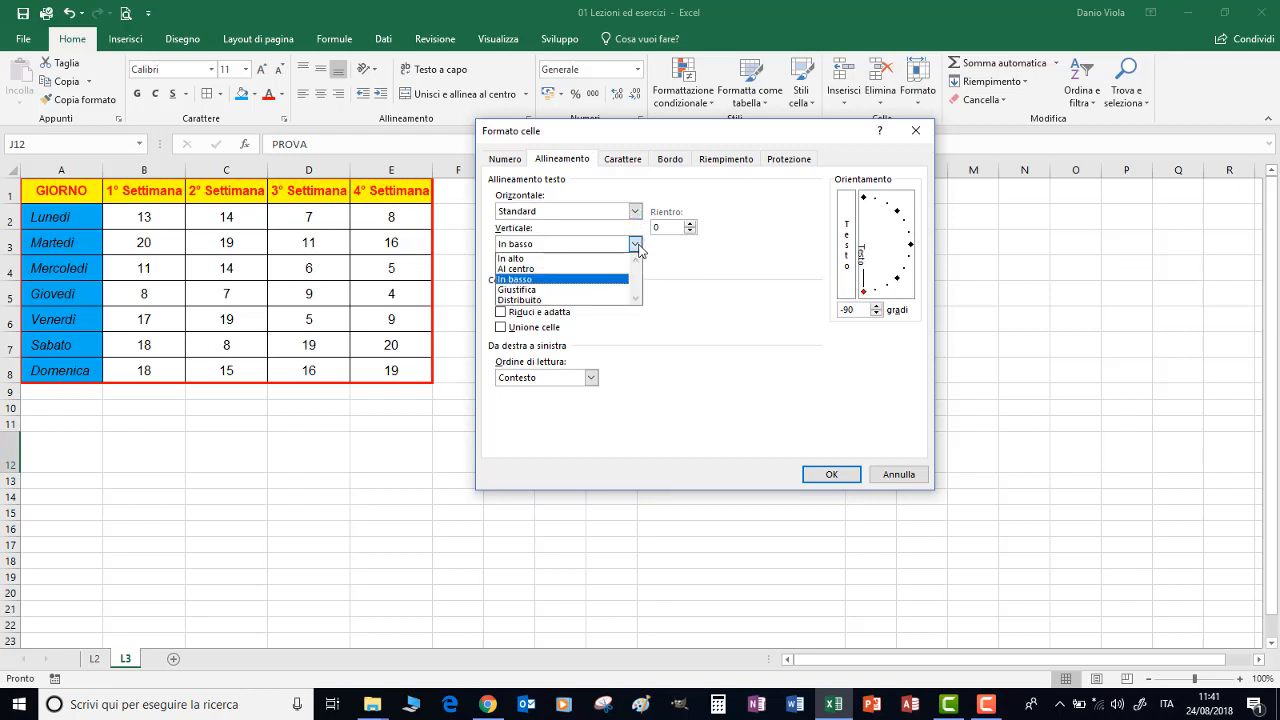
left_click(637, 246)
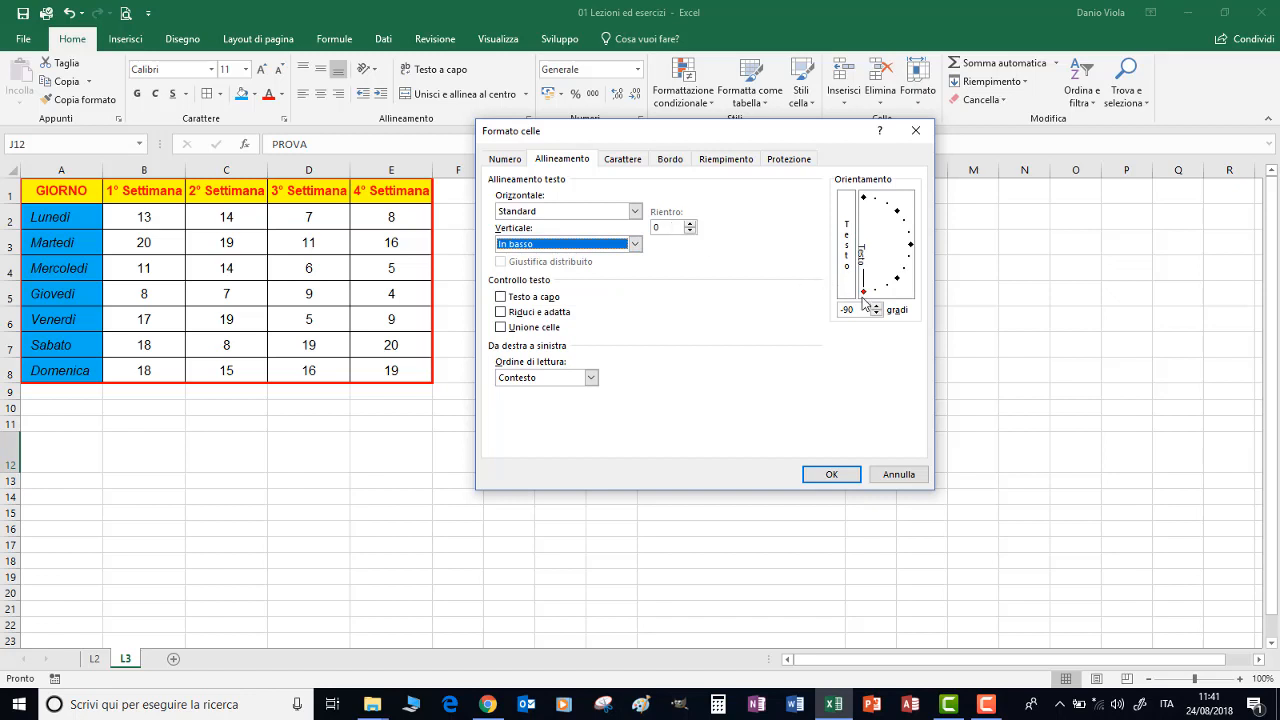
Try setting the text orientation for J12 to 0 degrees and examine the reading order options
left_click_drag(863, 291, 890, 248)
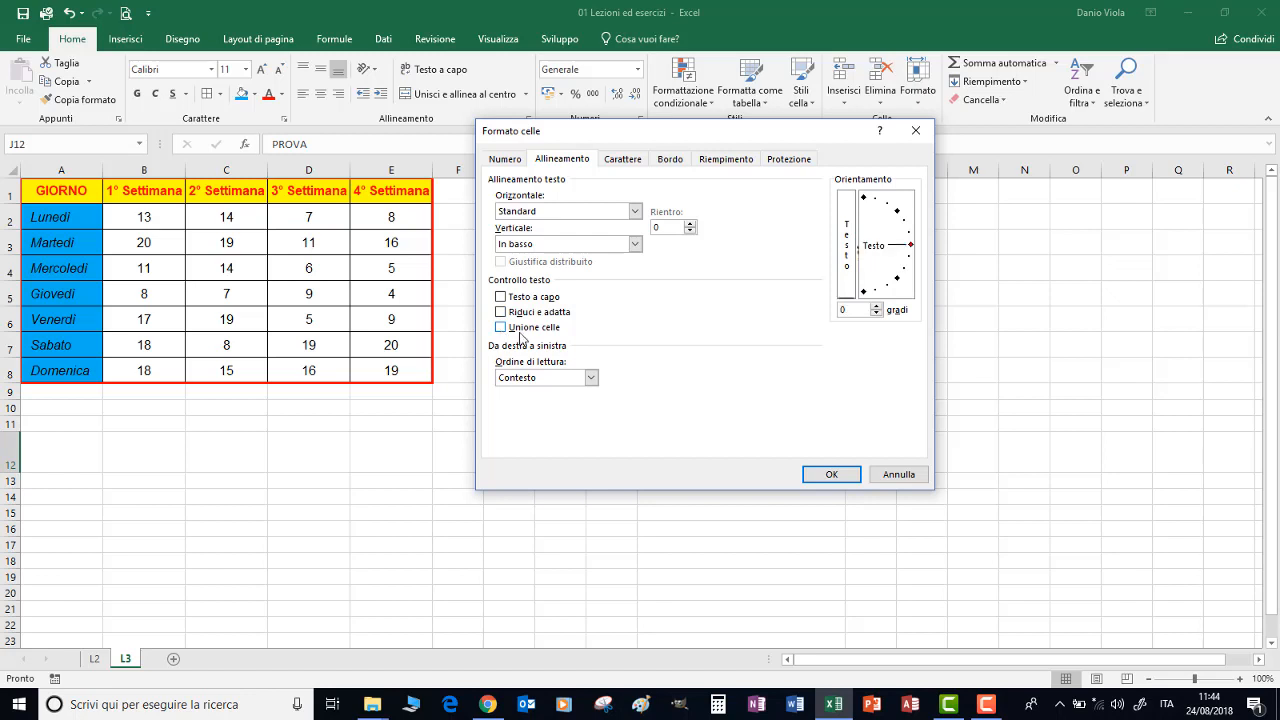
left_click(591, 378)
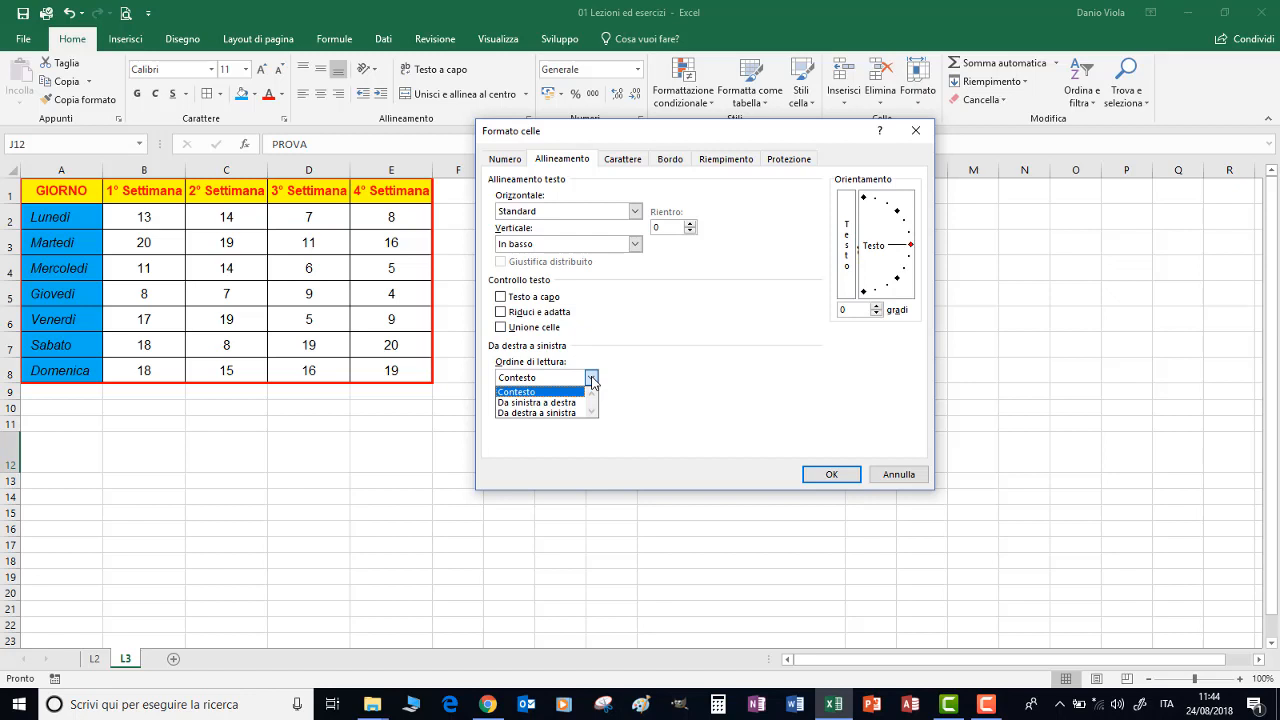
left_click(591, 379)
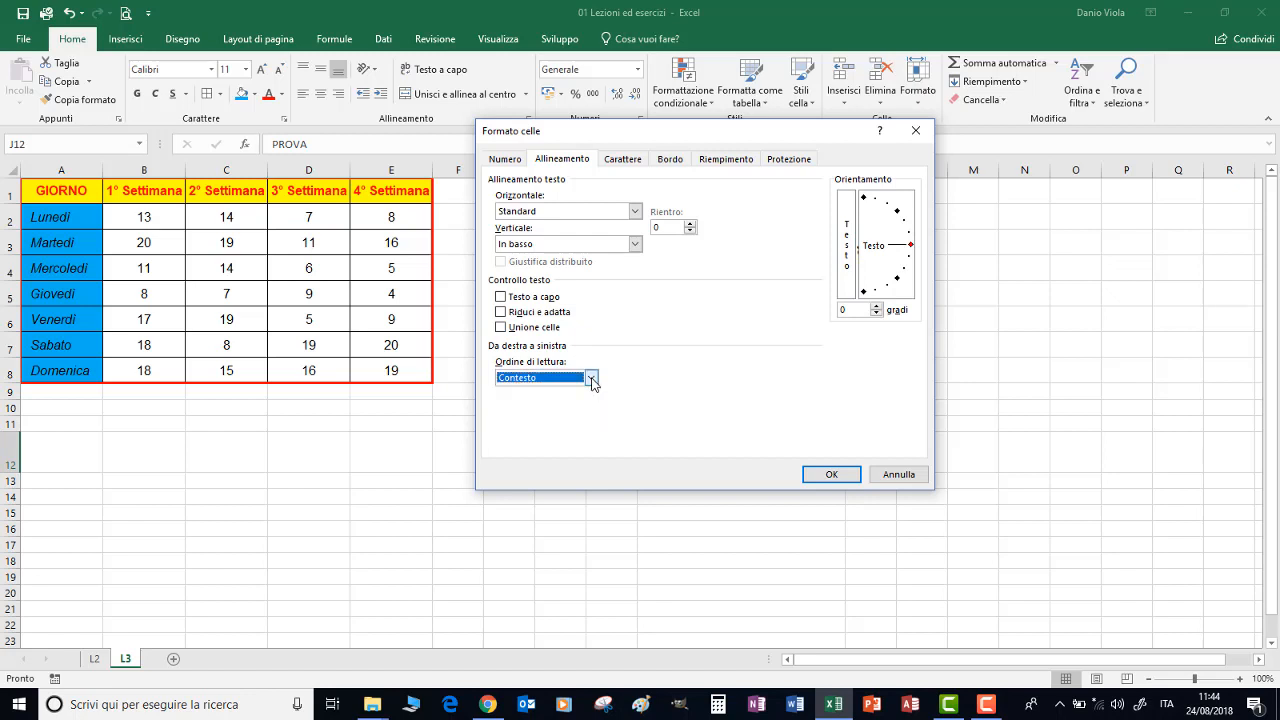
Try stepping the orientation degrees for J12 up and down and toggling the stacked vertical text option
left_click(876, 307)
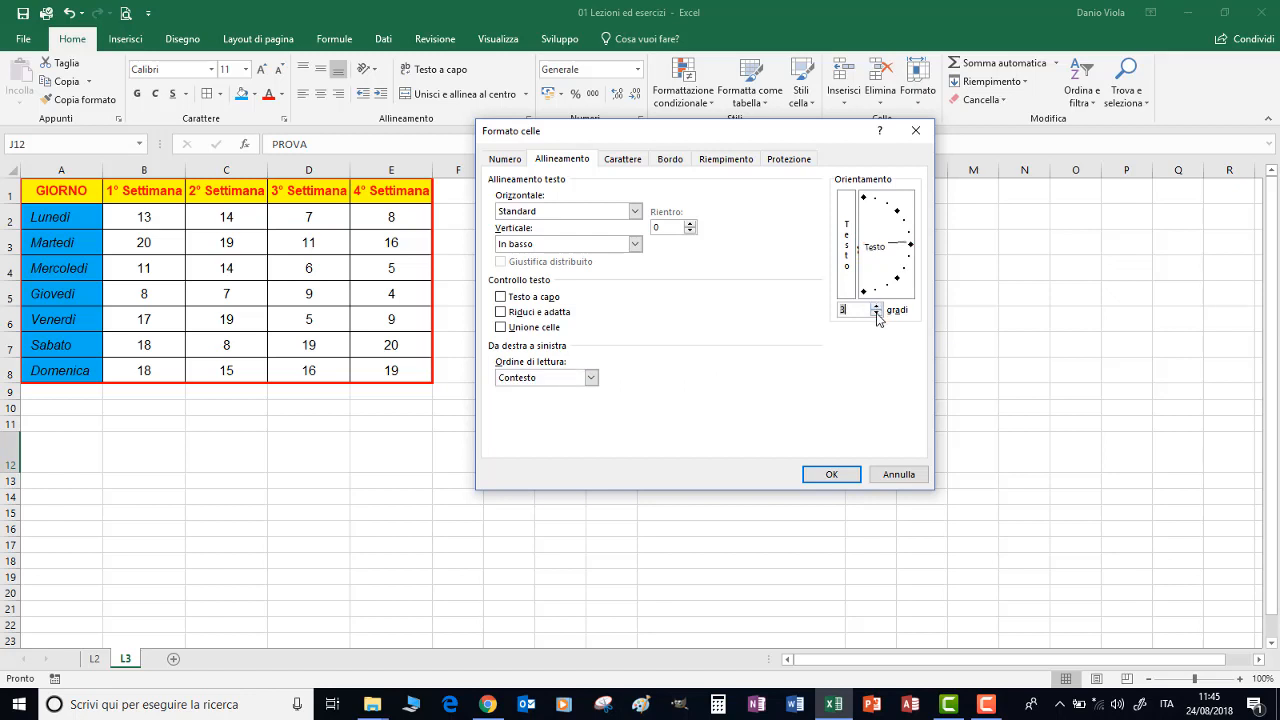
left_click(876, 315)
left_click(876, 315)
left_click(849, 258)
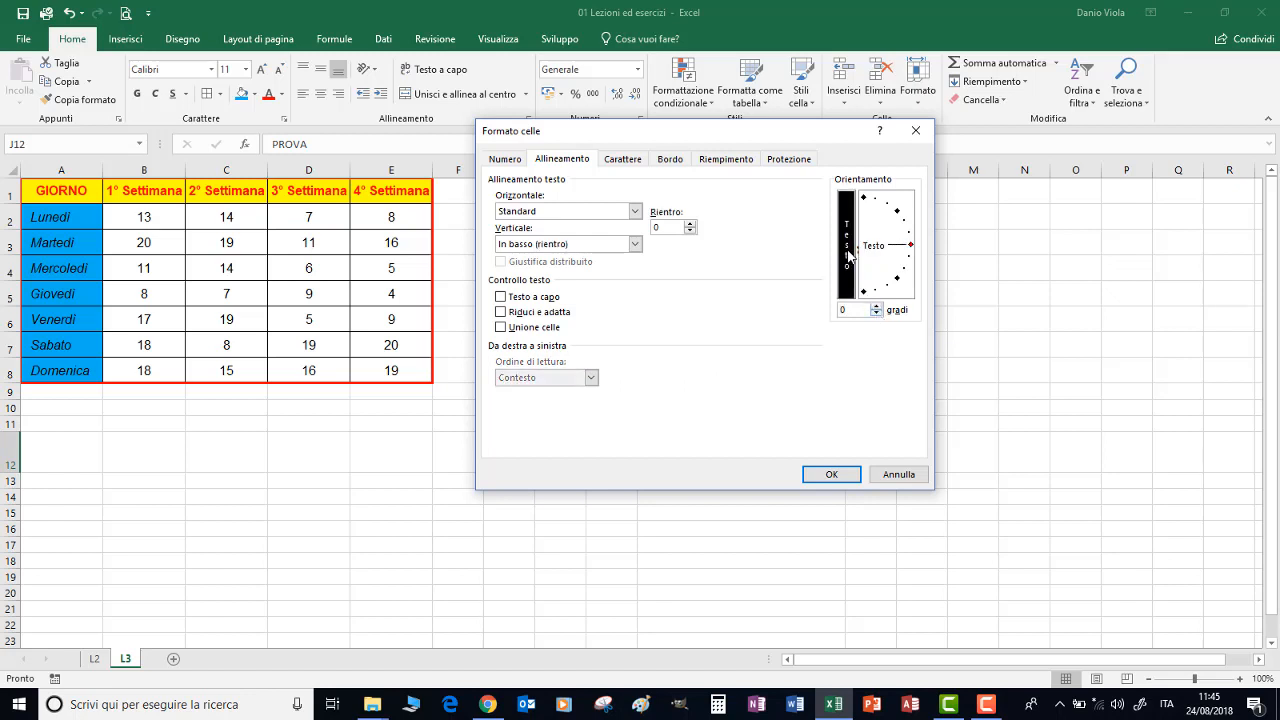
left_click(849, 258)
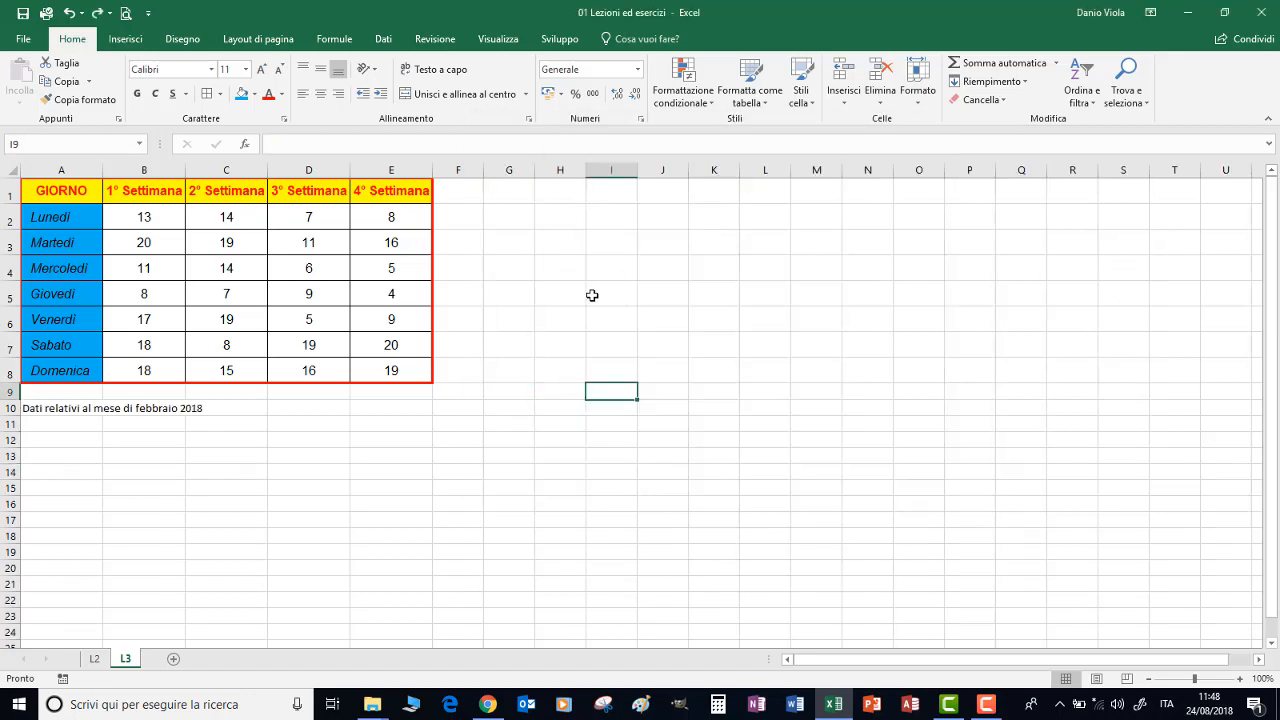
Try wrapping the note "Dati relativi al mese di febbraio 2018" in A10 and undo the wrap
left_click(48, 410)
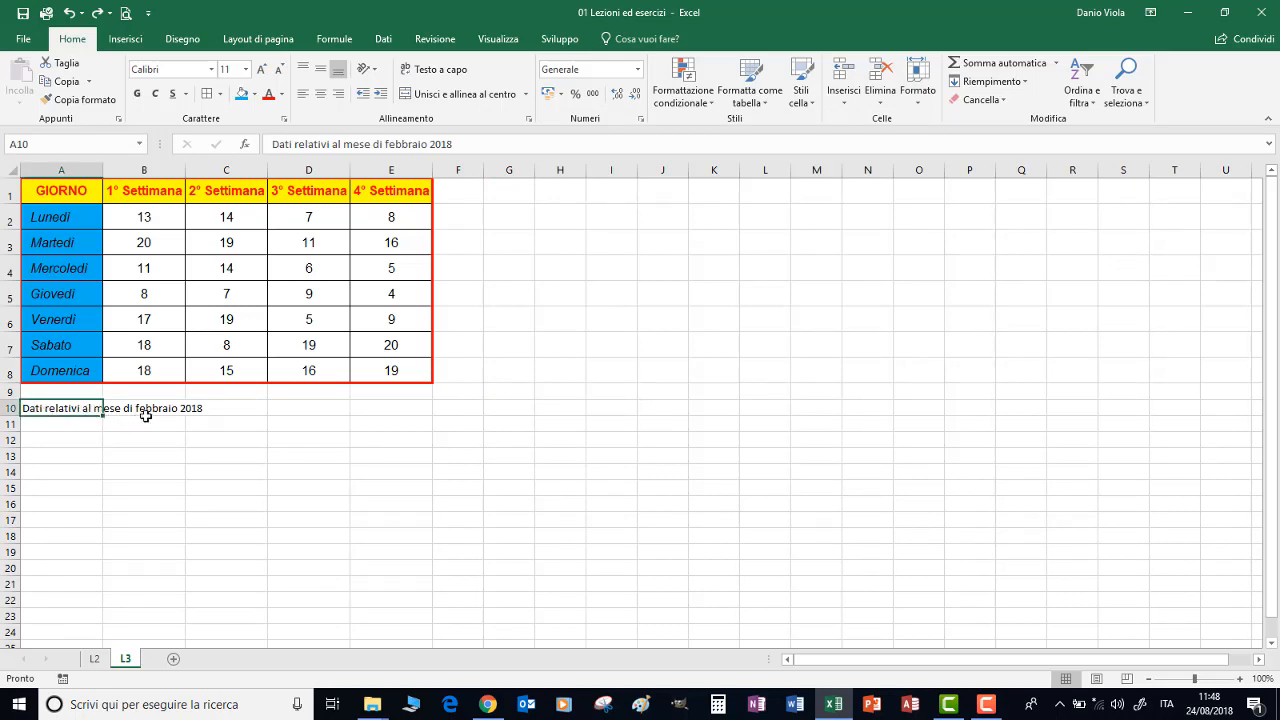
left_click(437, 72)
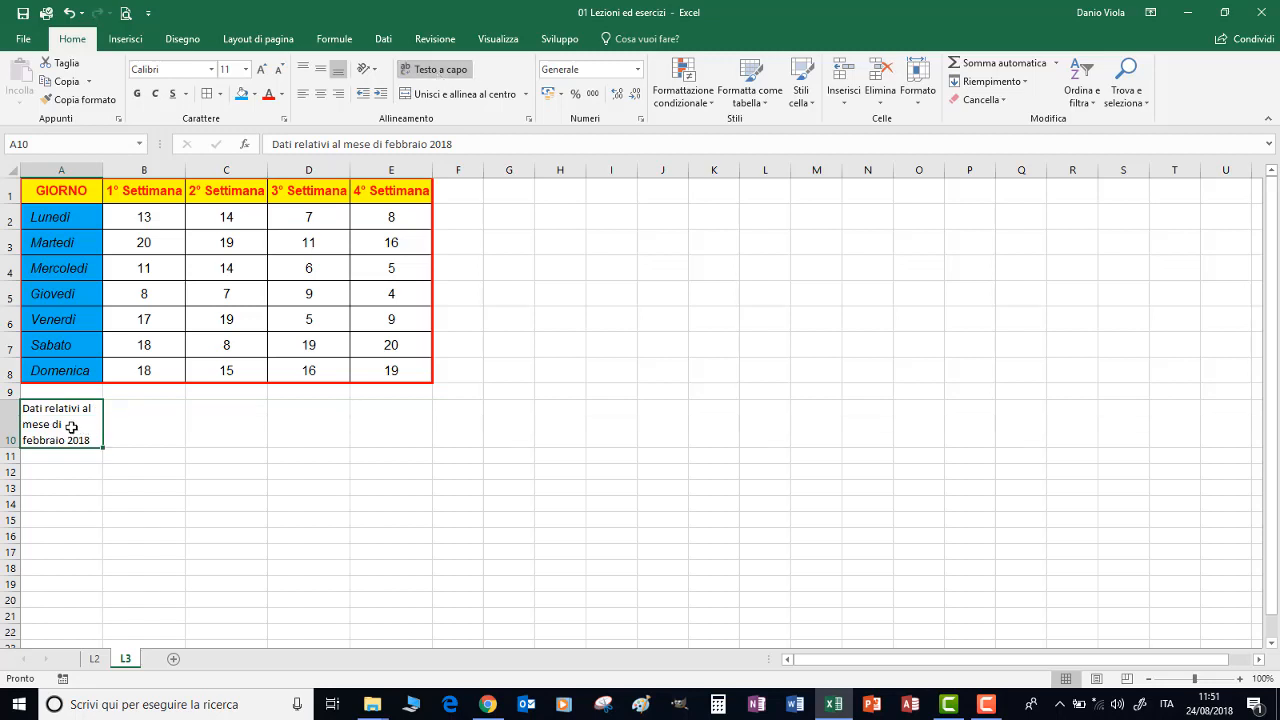
left_click(69, 14)
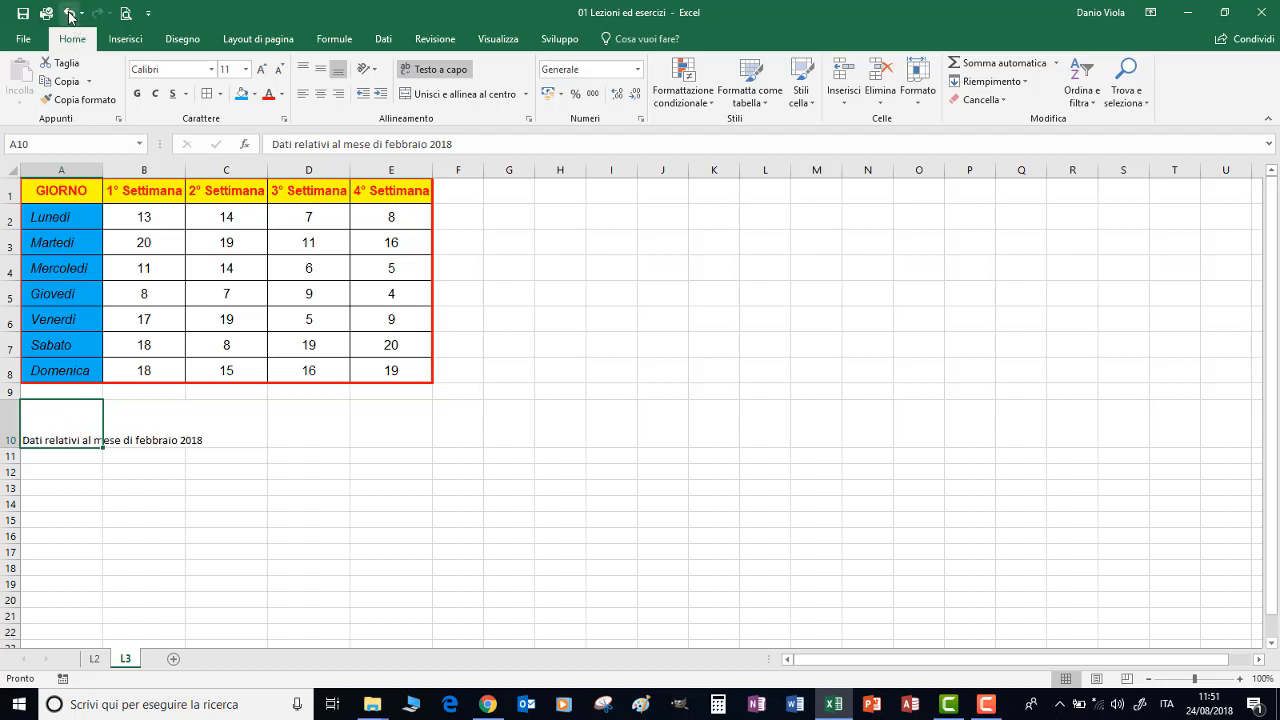
Delete row 10 with the note and insert an empty row above the table's header row
left_click(3, 432)
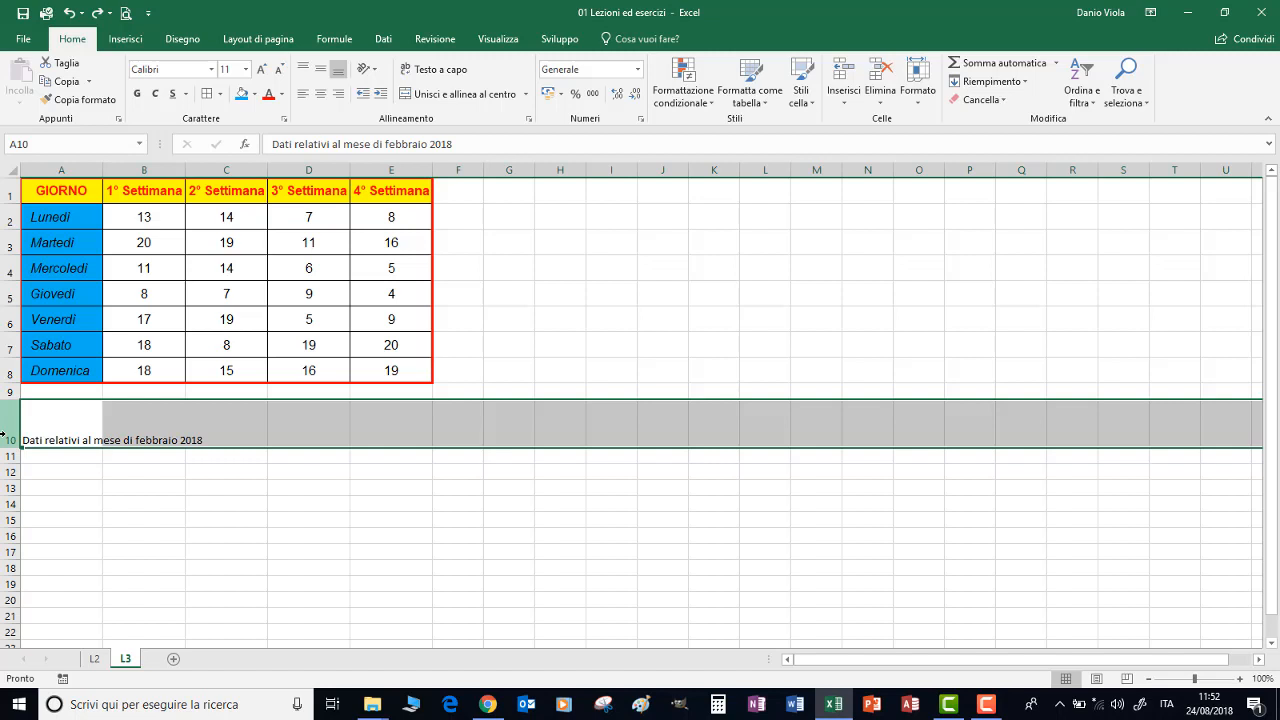
key("ctrl+minus")
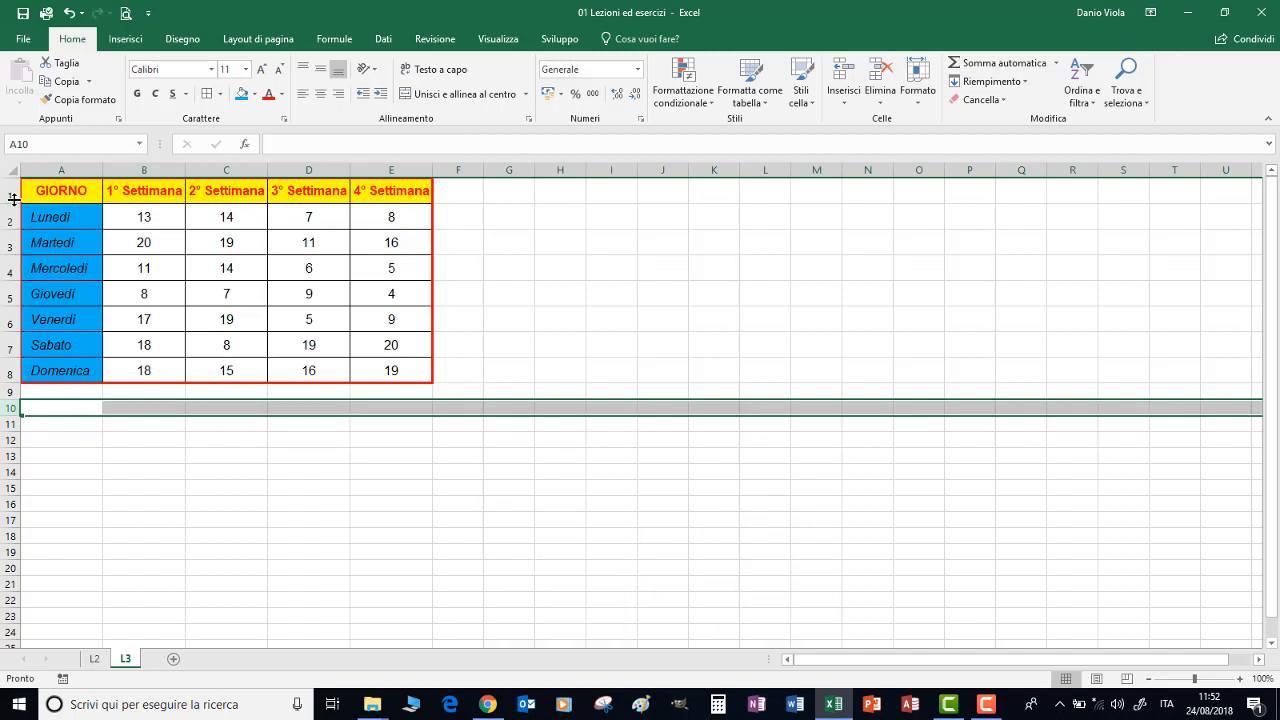
left_click(8, 192)
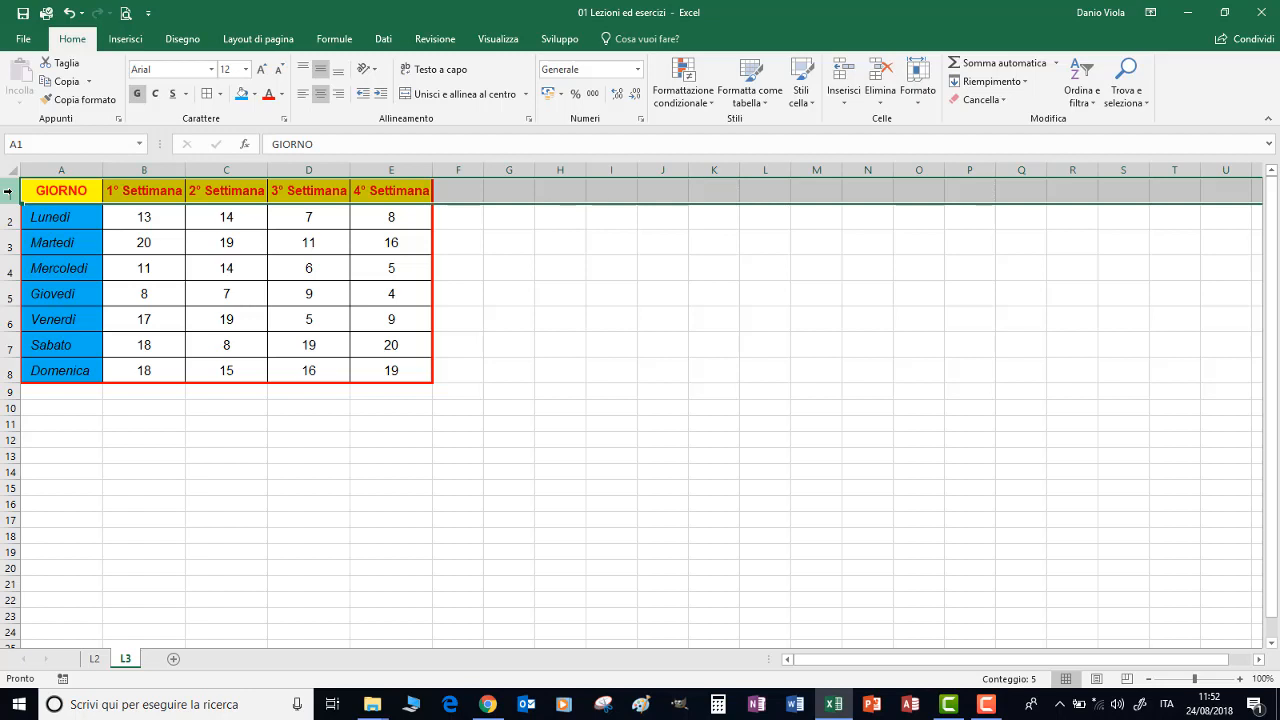
key("ctrl+plus")
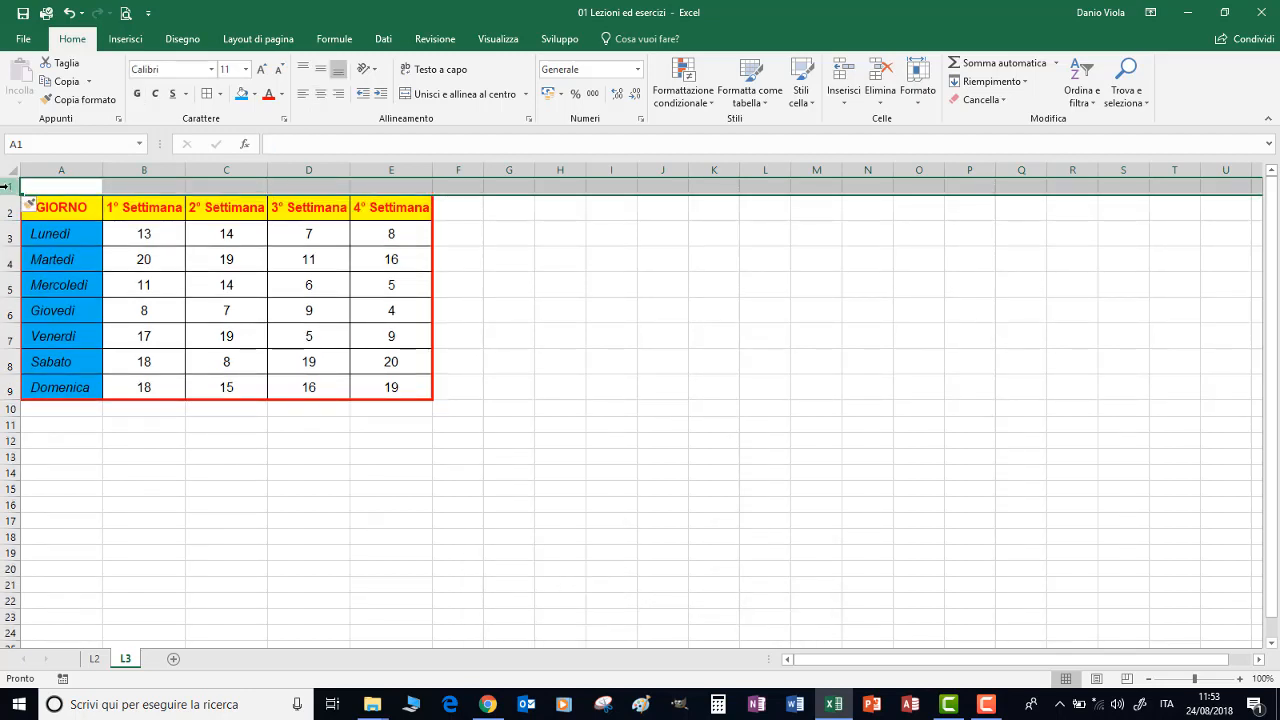
Make the new row 1 about twice the default height and merge and centre cells A1:E1
right_click(5, 186)
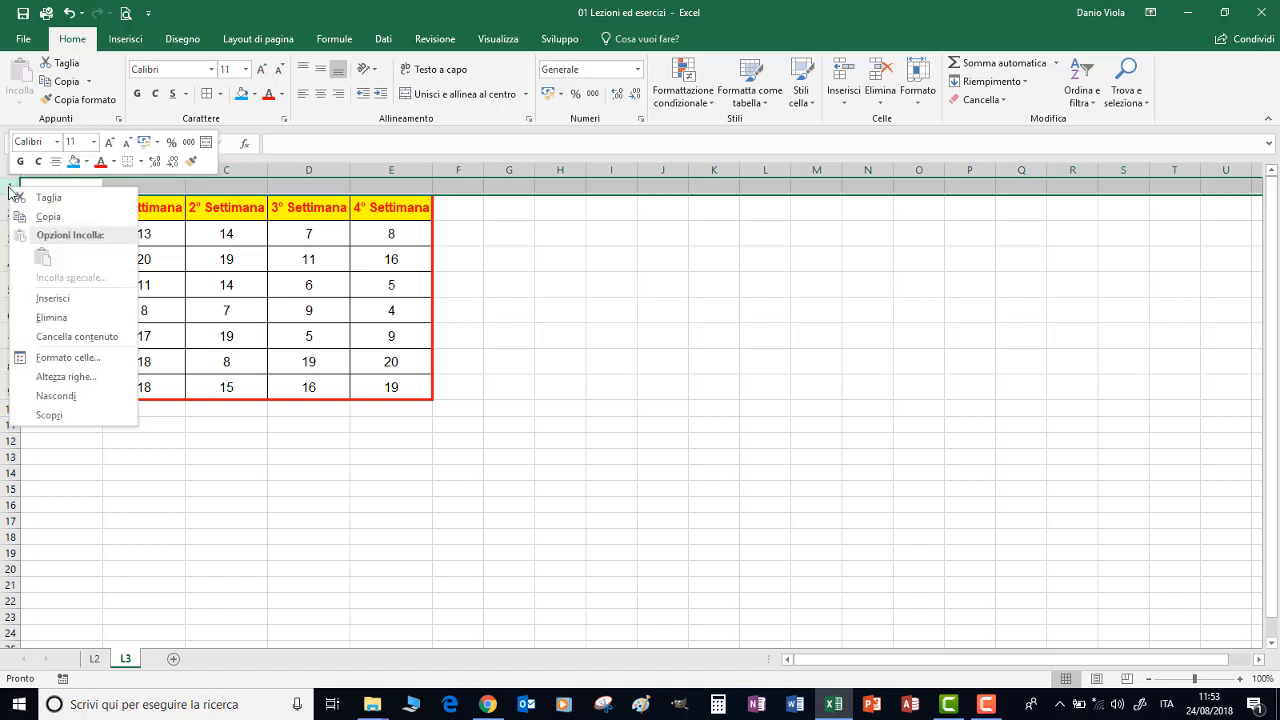
left_click(61, 381)
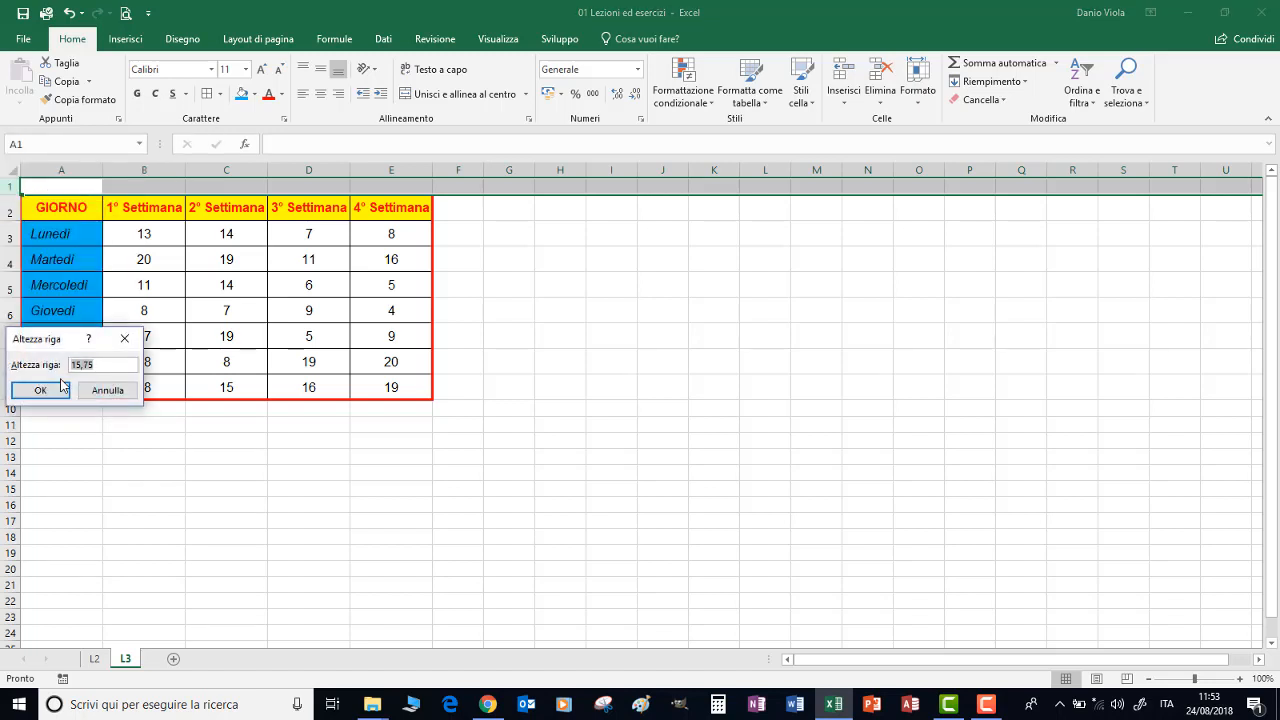
type("30")
left_click(61, 388)
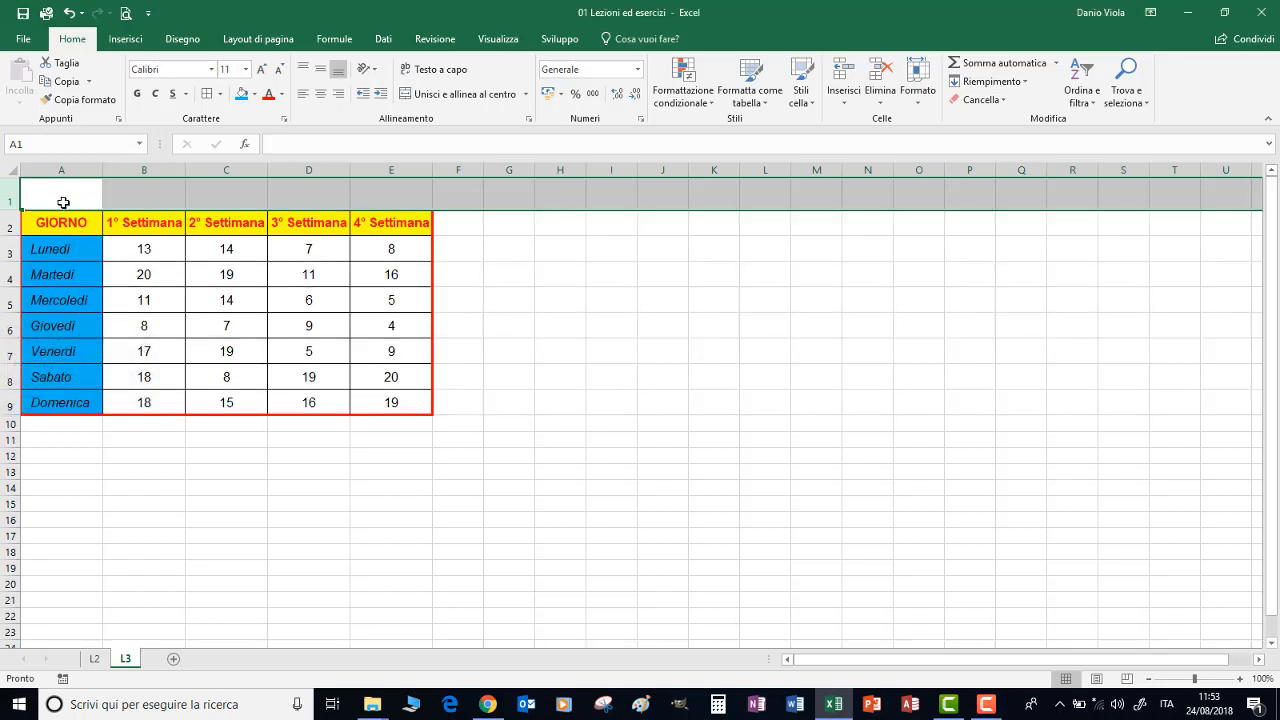
left_click_drag(55, 196, 385, 192)
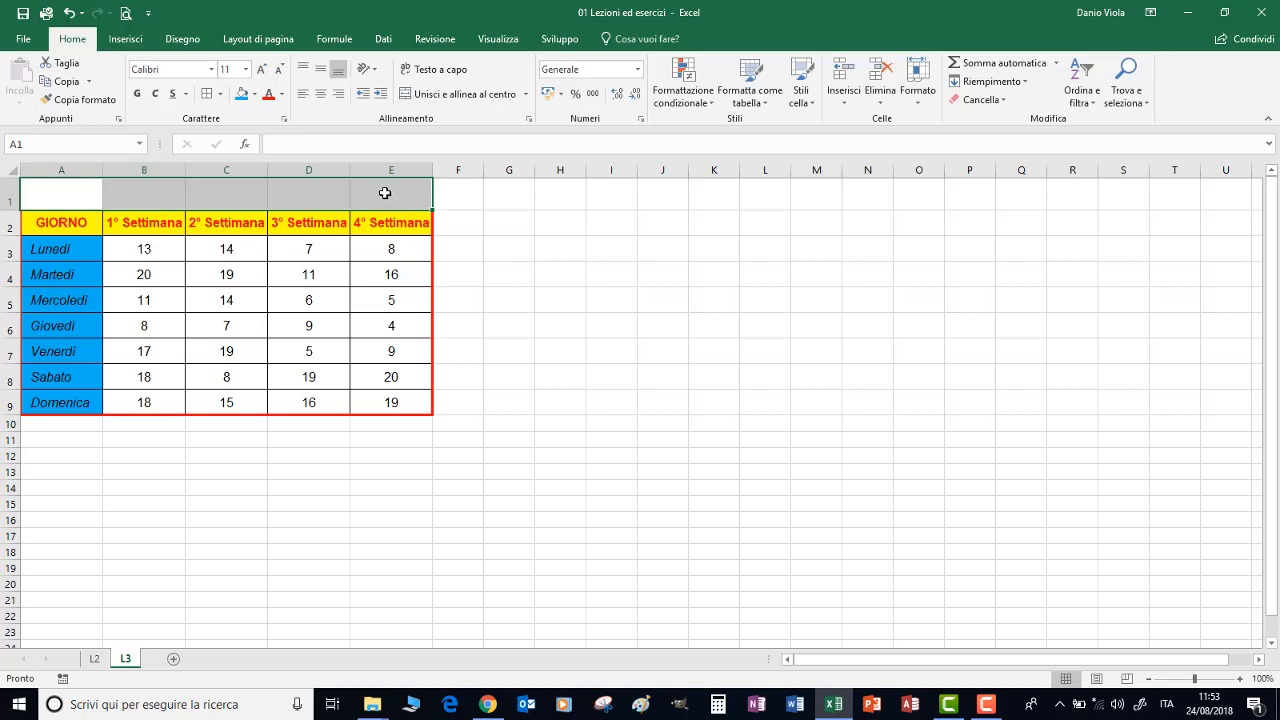
left_click(425, 95)
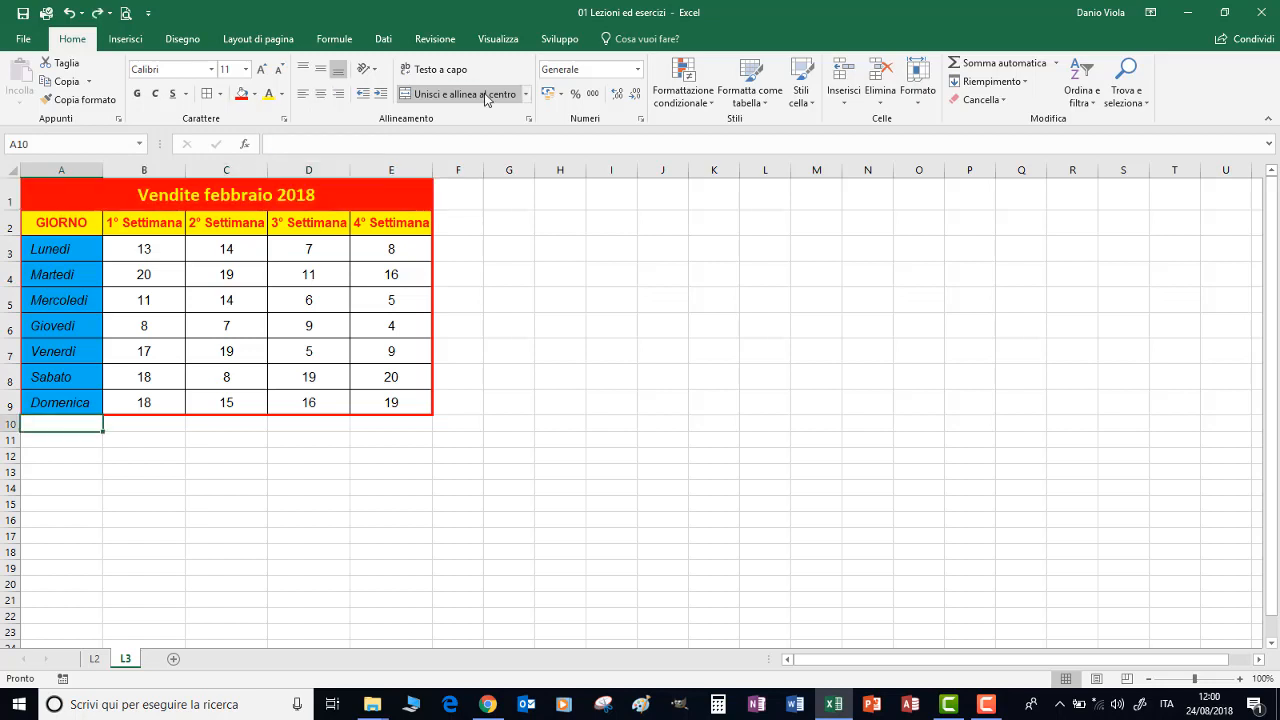
Examine the merge options for the title Vendite febbraio 2018, try unmerging its cells and merge and centre them again
left_click(283, 199)
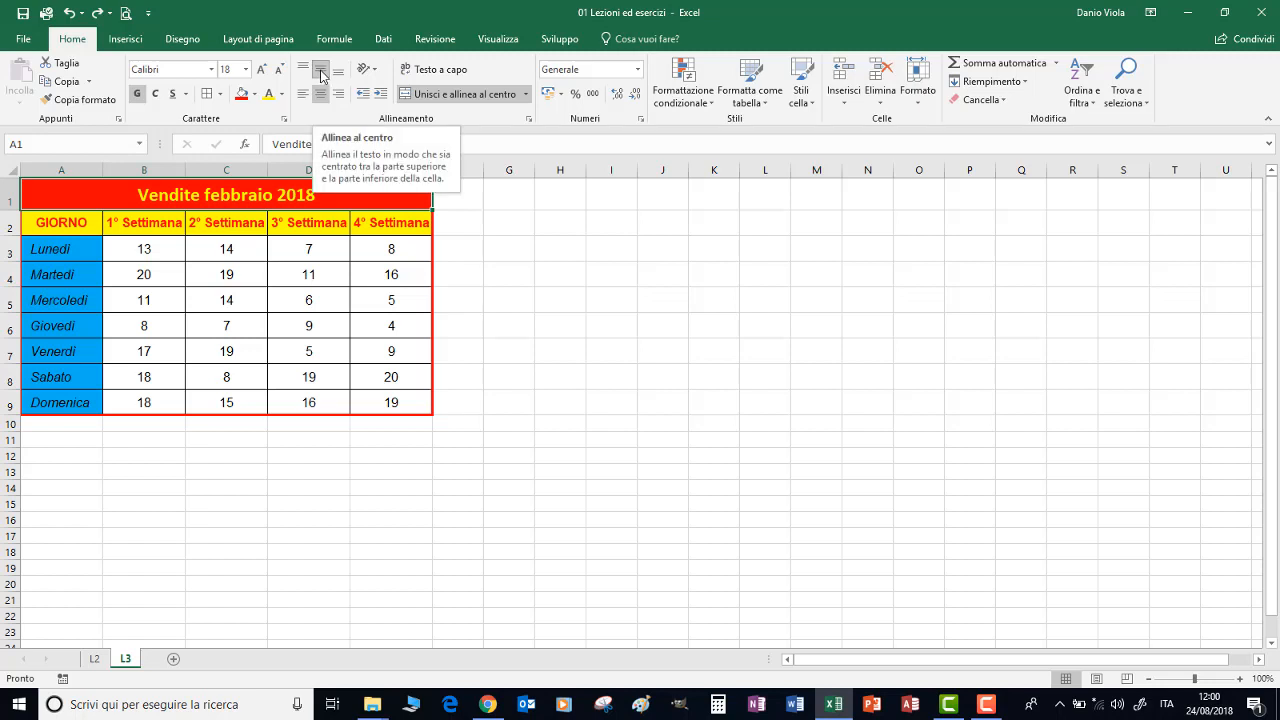
left_click(526, 96)
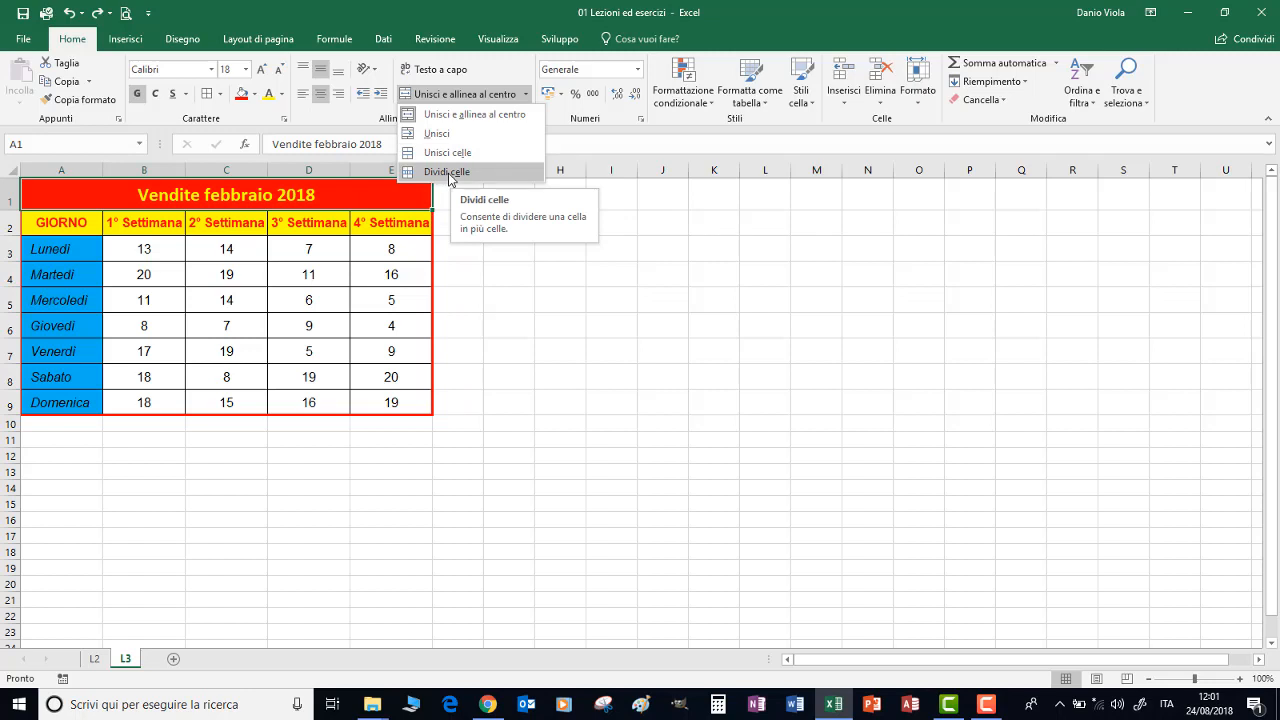
left_click(443, 95)
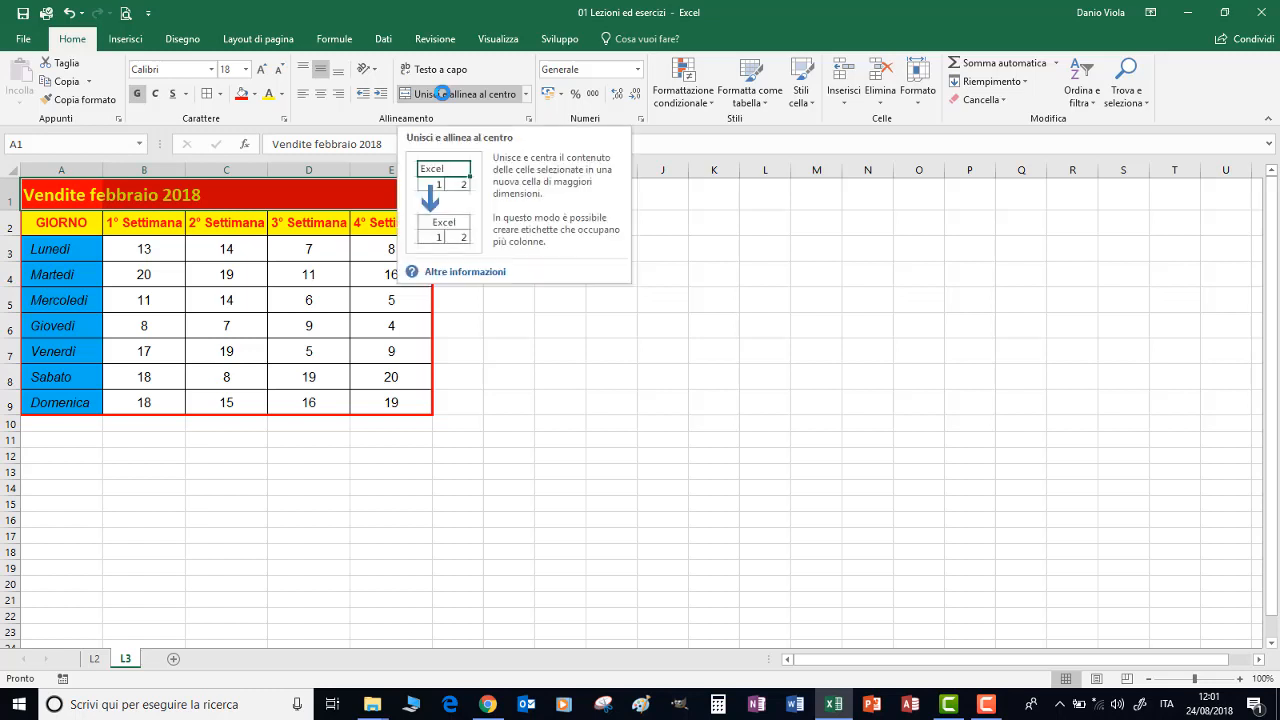
left_click(443, 94)
left_click(445, 95)
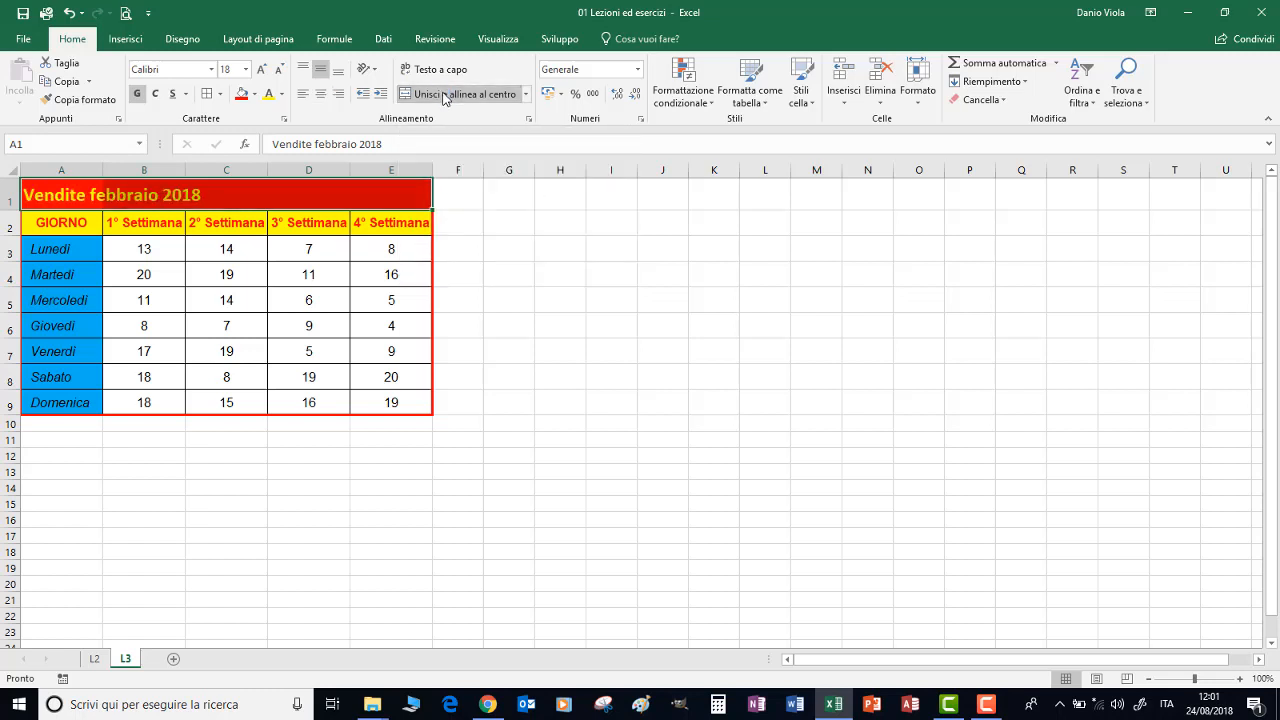
left_click(445, 95)
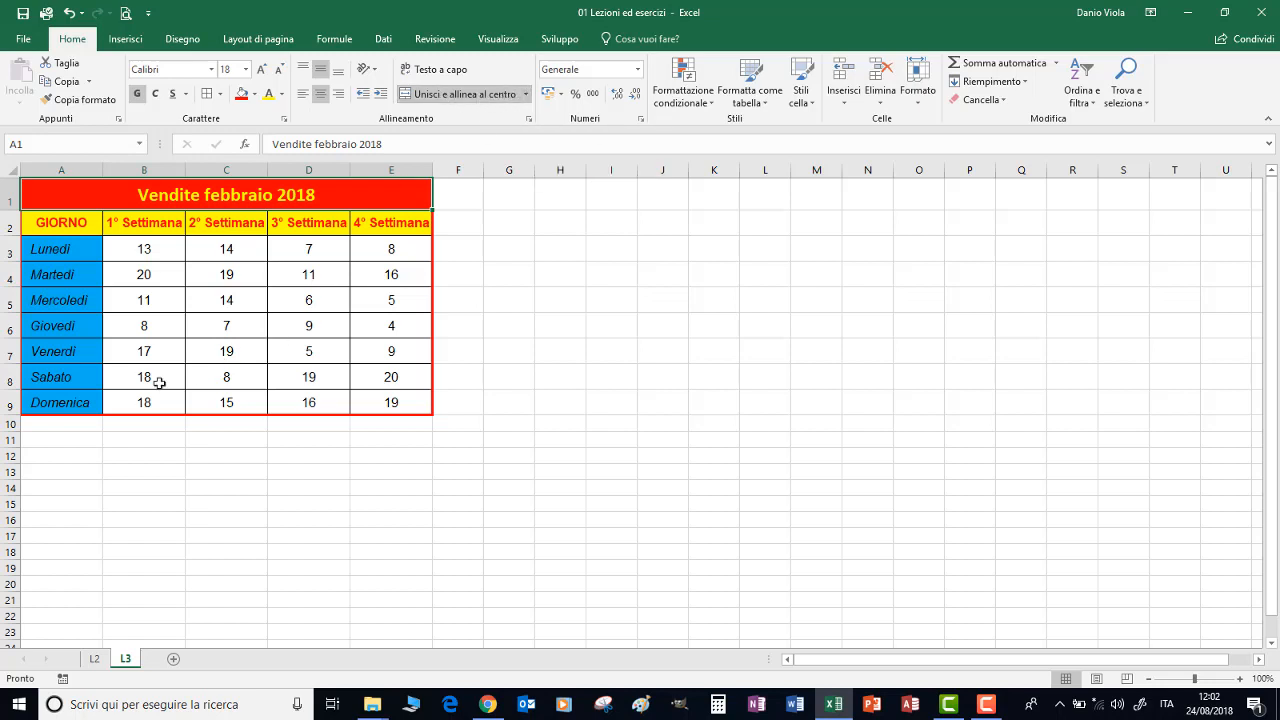
Merge A10:E16 across so each row becomes one cell, and check the merged rows by selecting them
left_click_drag(54, 429, 388, 516)
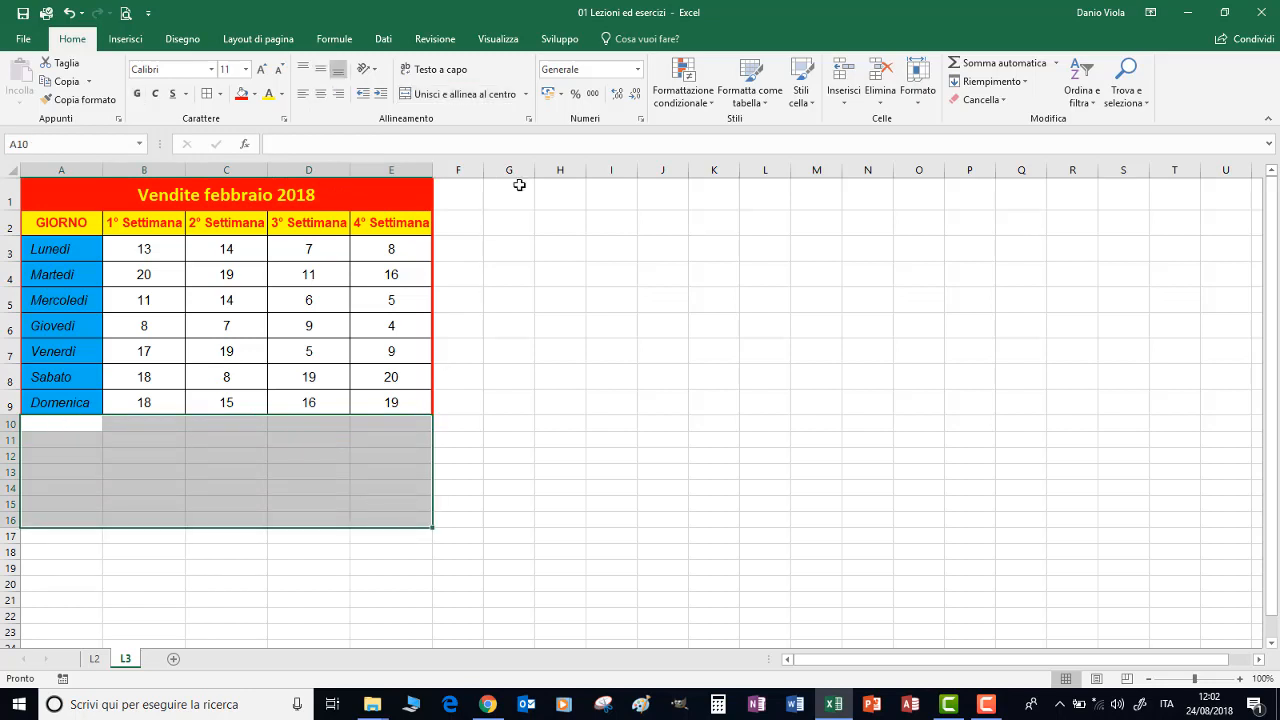
left_click(525, 95)
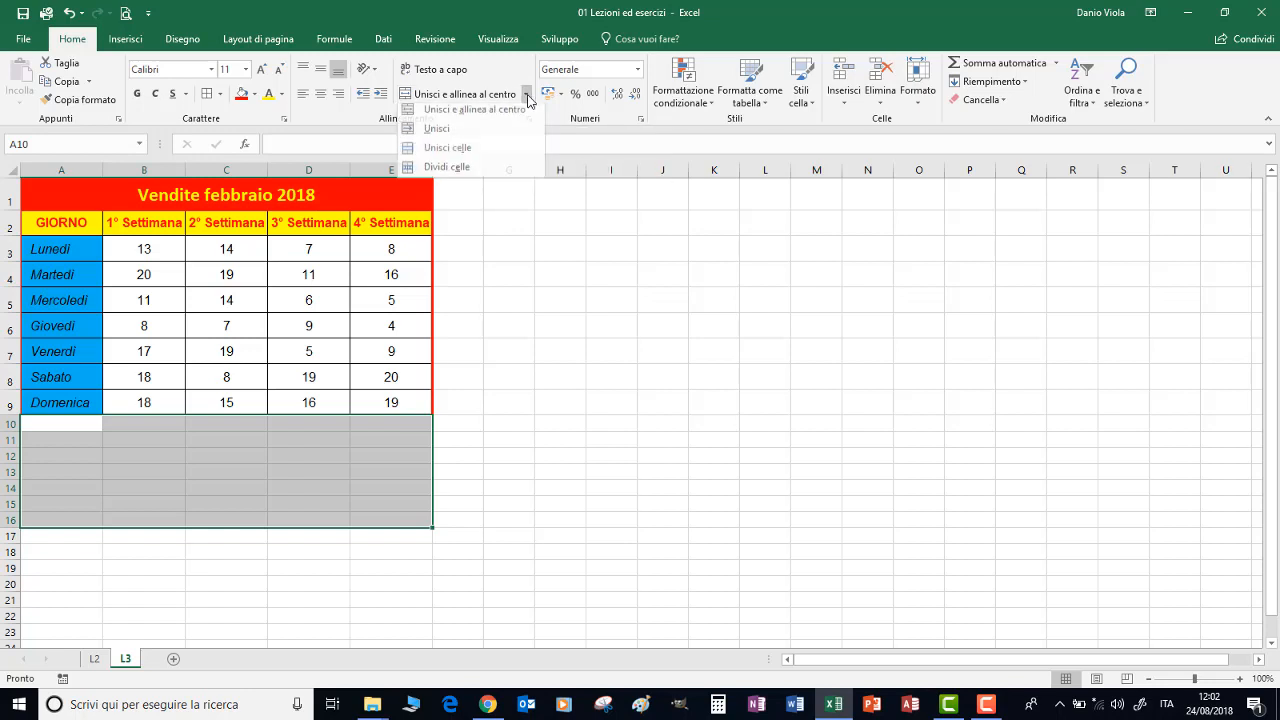
left_click(437, 134)
left_click(237, 457)
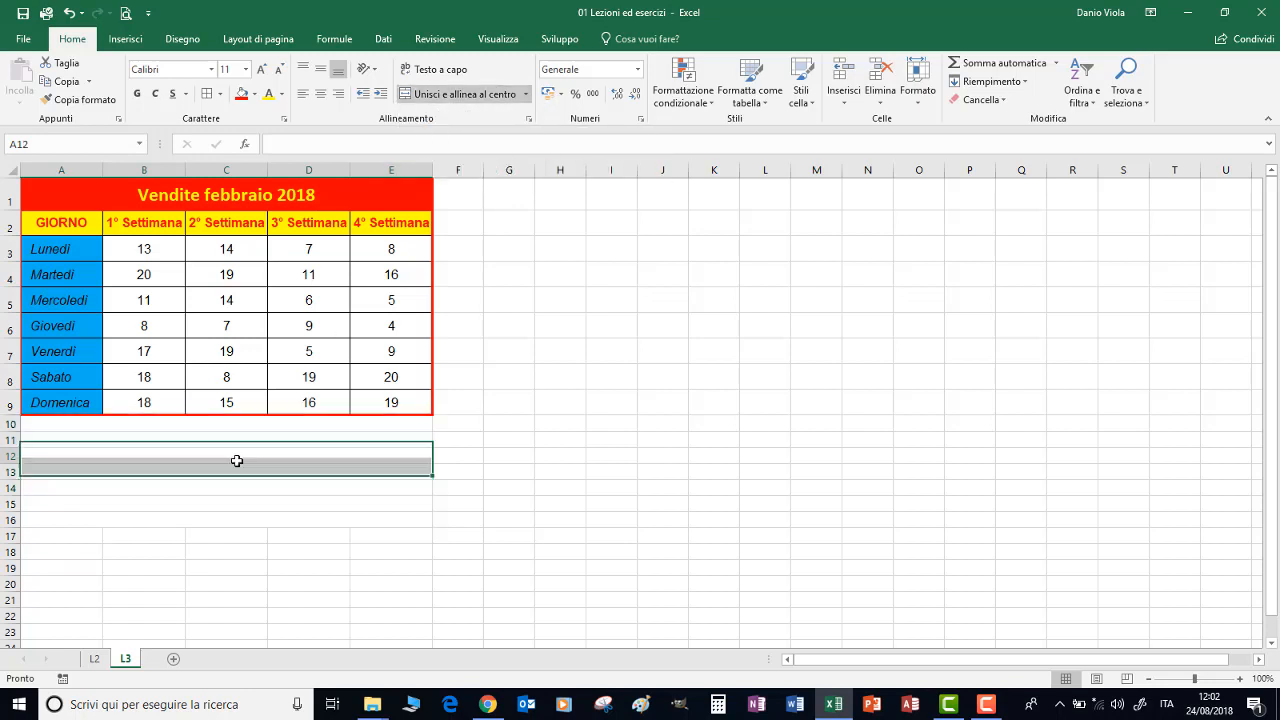
left_click(232, 441)
left_click(227, 426)
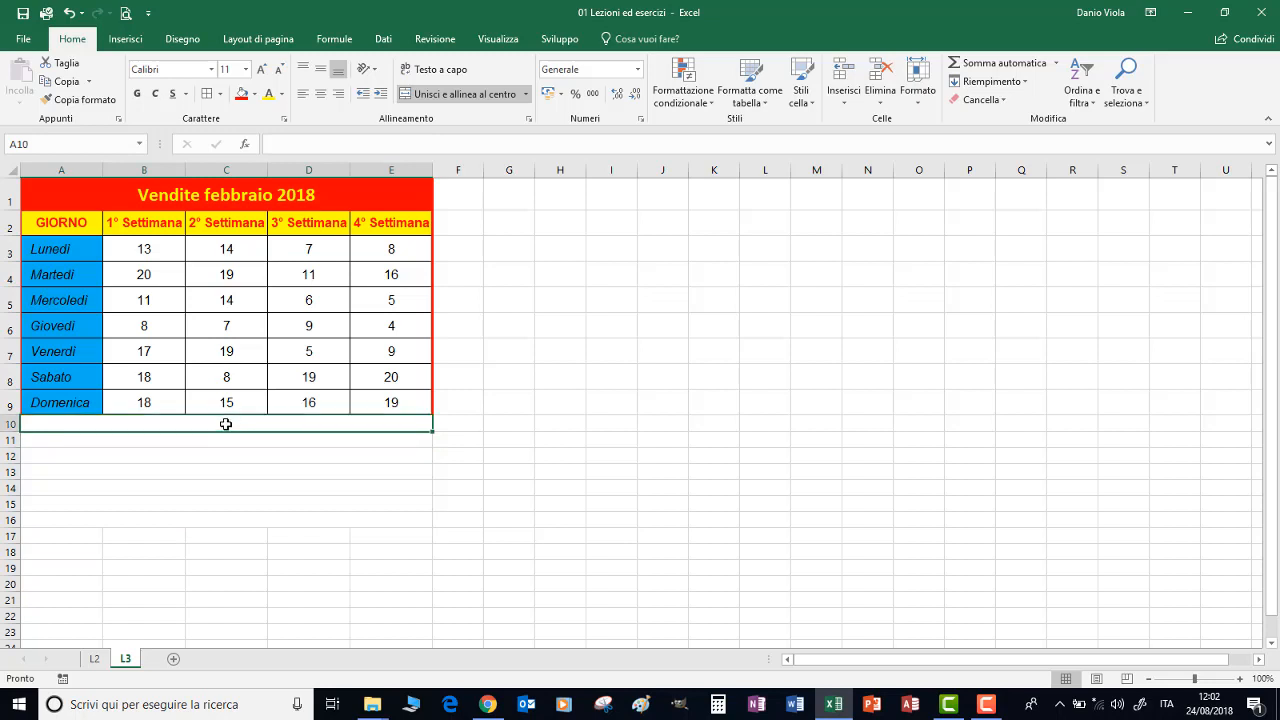
left_click(214, 476)
left_click(211, 492)
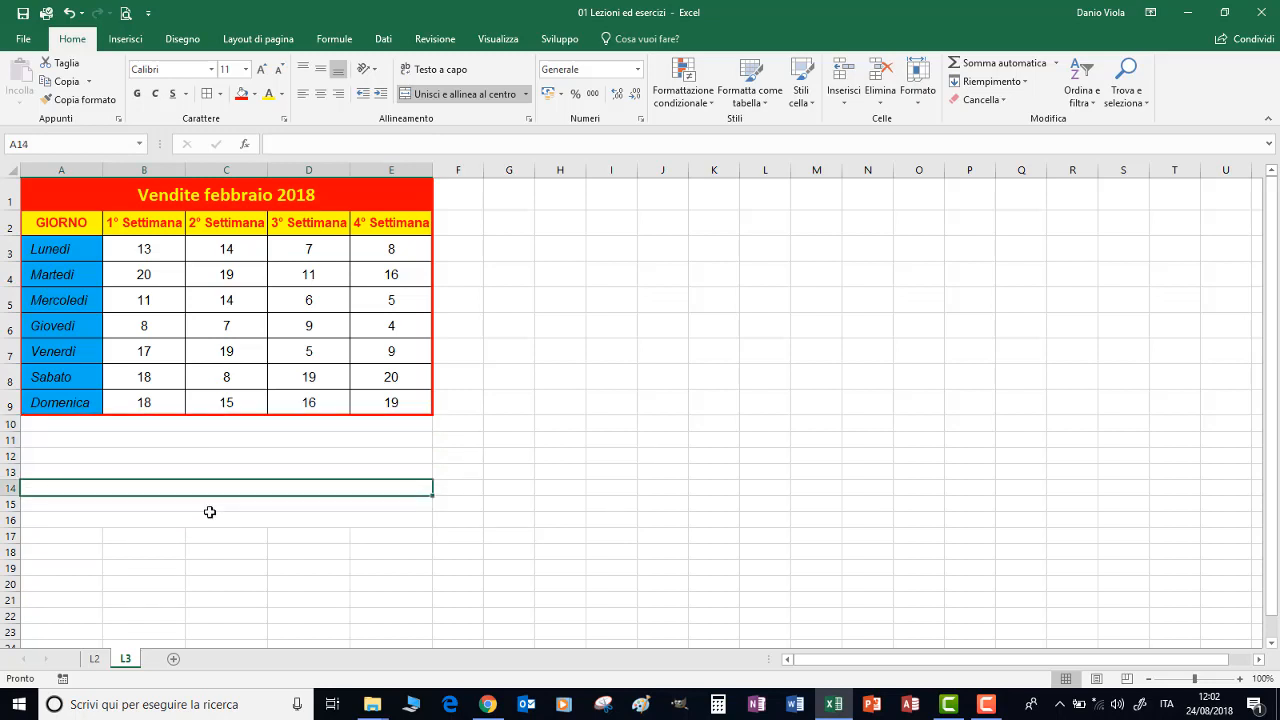
left_click_drag(201, 422, 201, 512)
Examine the alignment, font, border and fill settings of the title cell A1 in the cell format dialog without changing them
left_click(236, 196)
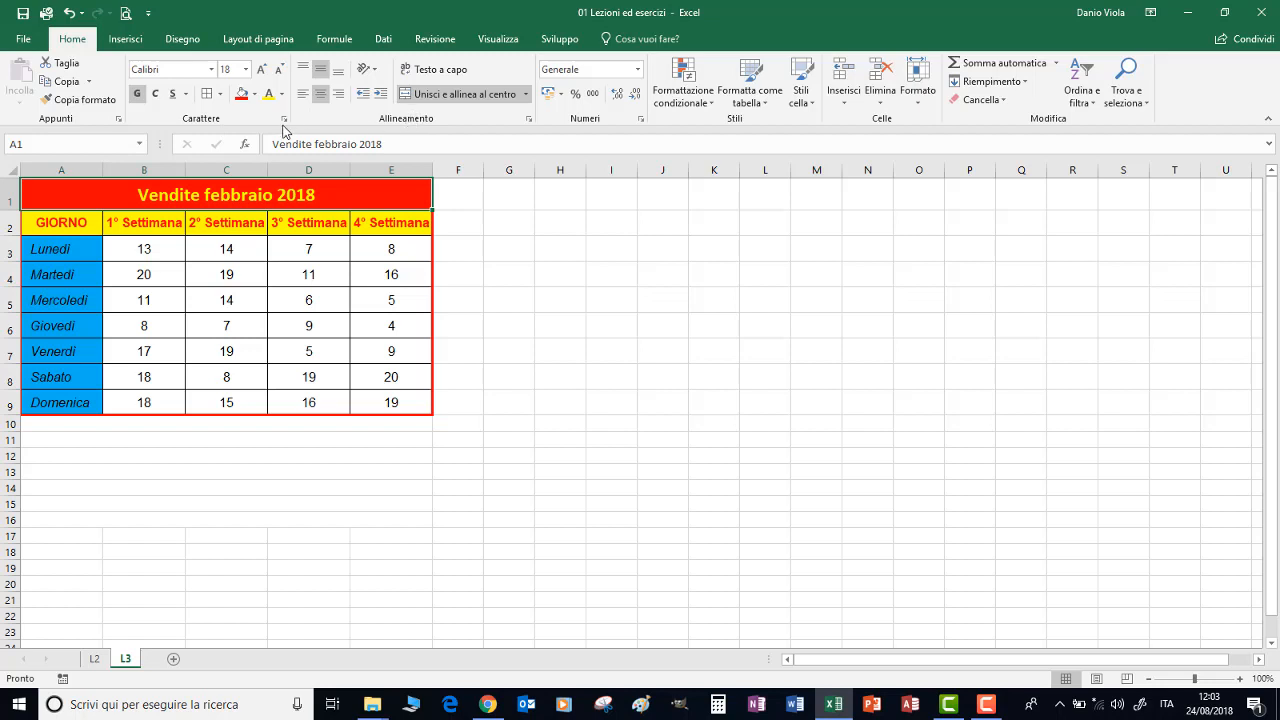
left_click(528, 118)
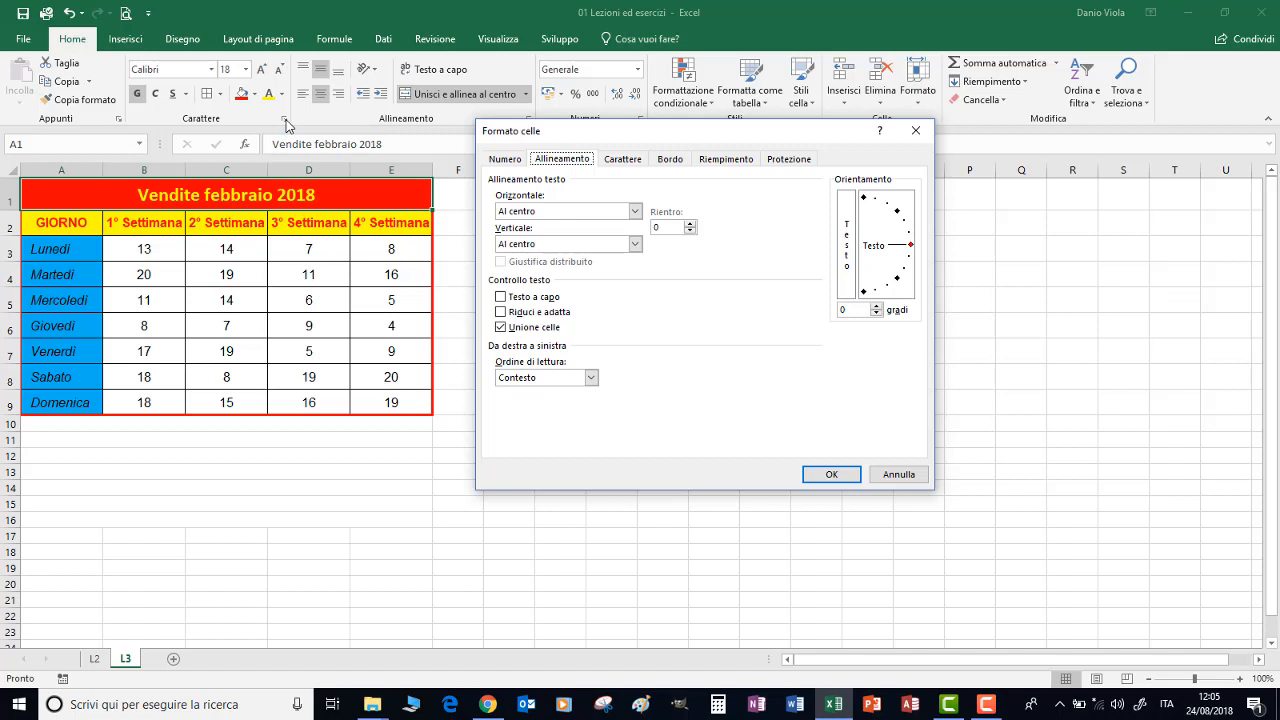
left_click(622, 160)
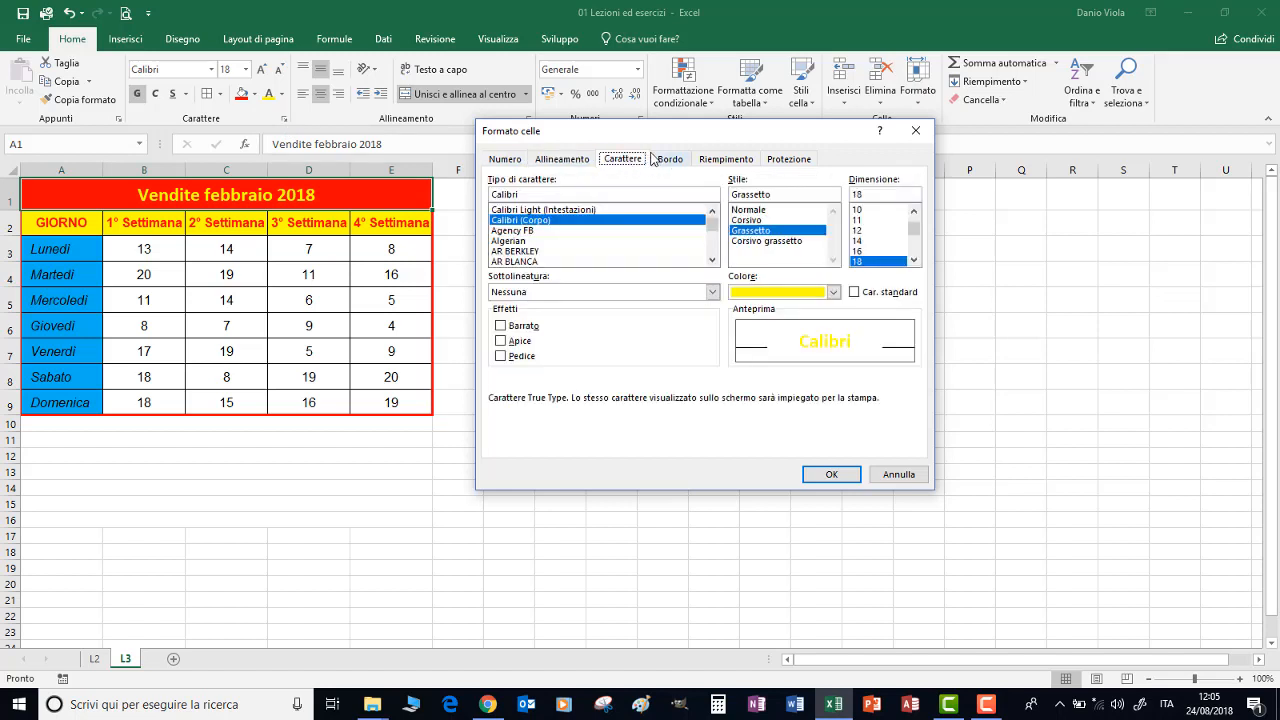
left_click(664, 160)
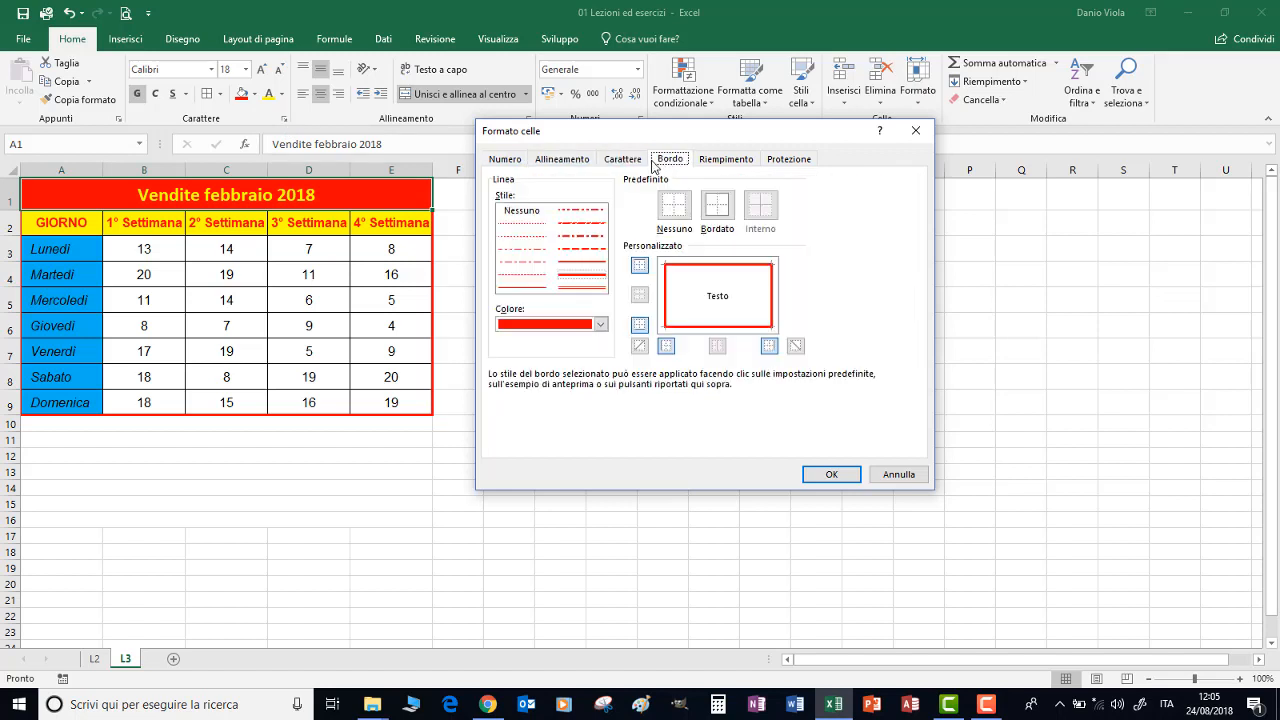
left_click(716, 164)
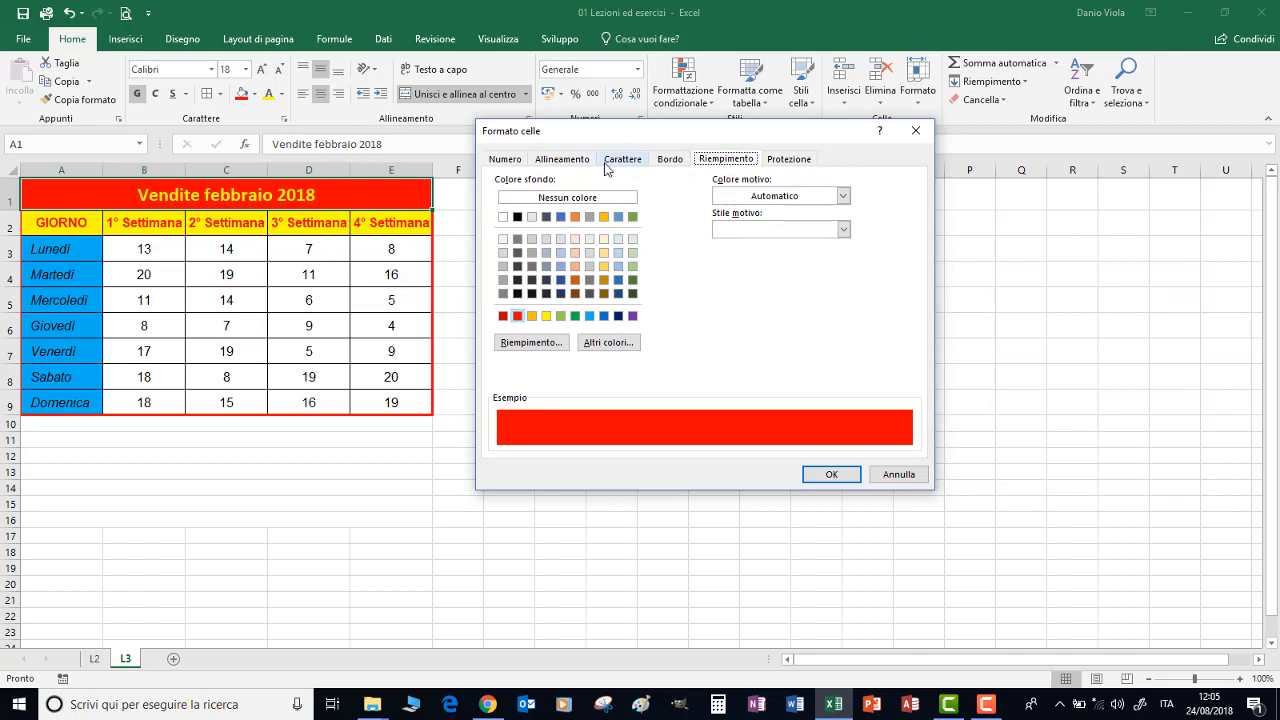
left_click(897, 476)
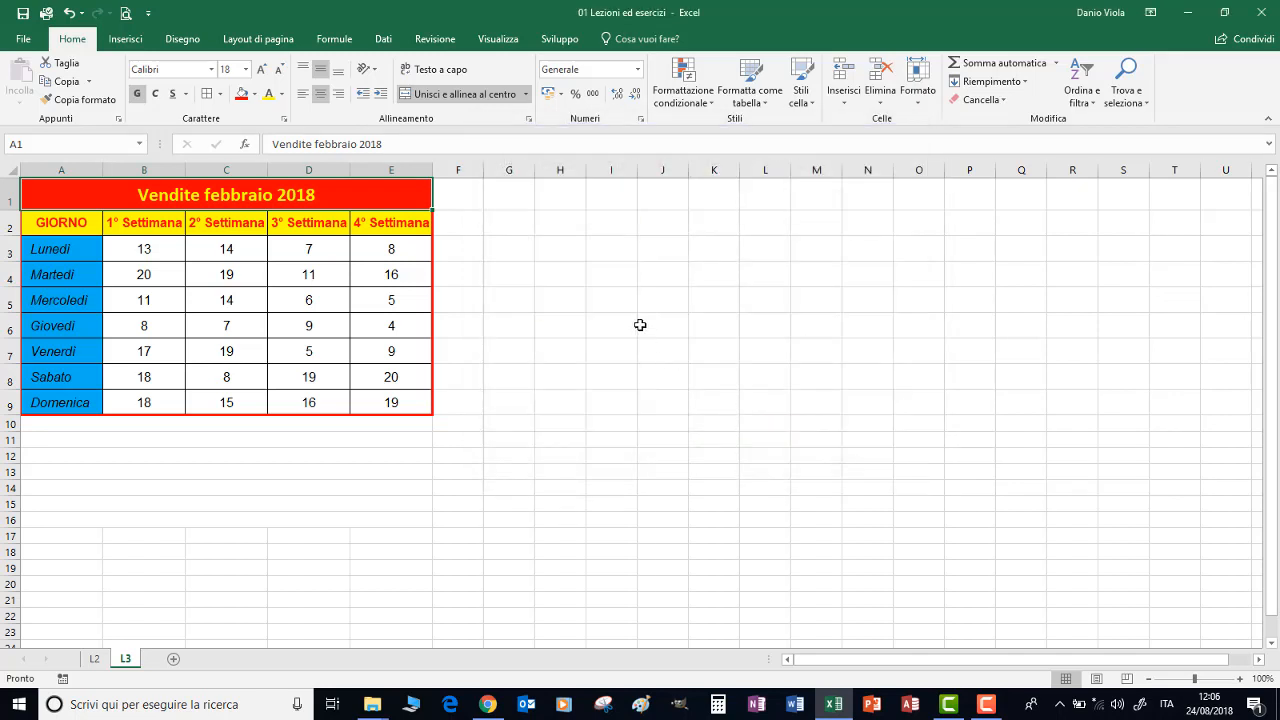
left_click(613, 320)
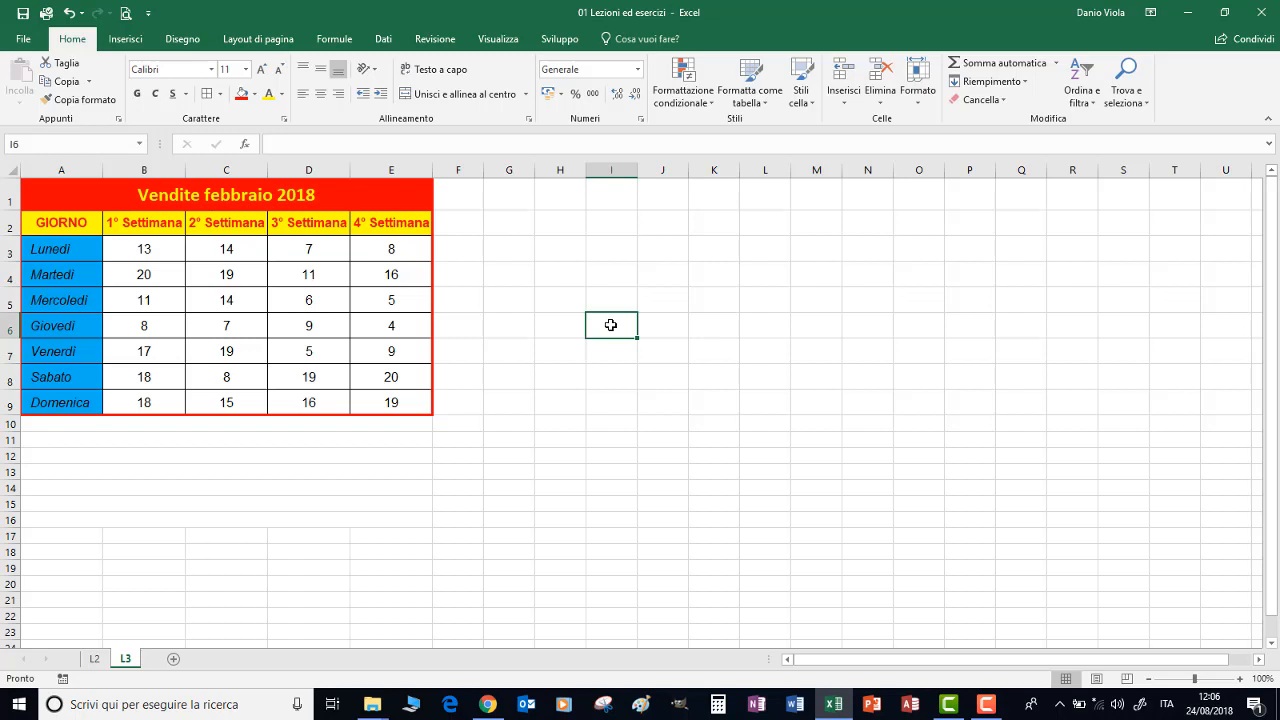
Enter m2 in cell I6 and format only the 2 as superscript
type("m2")
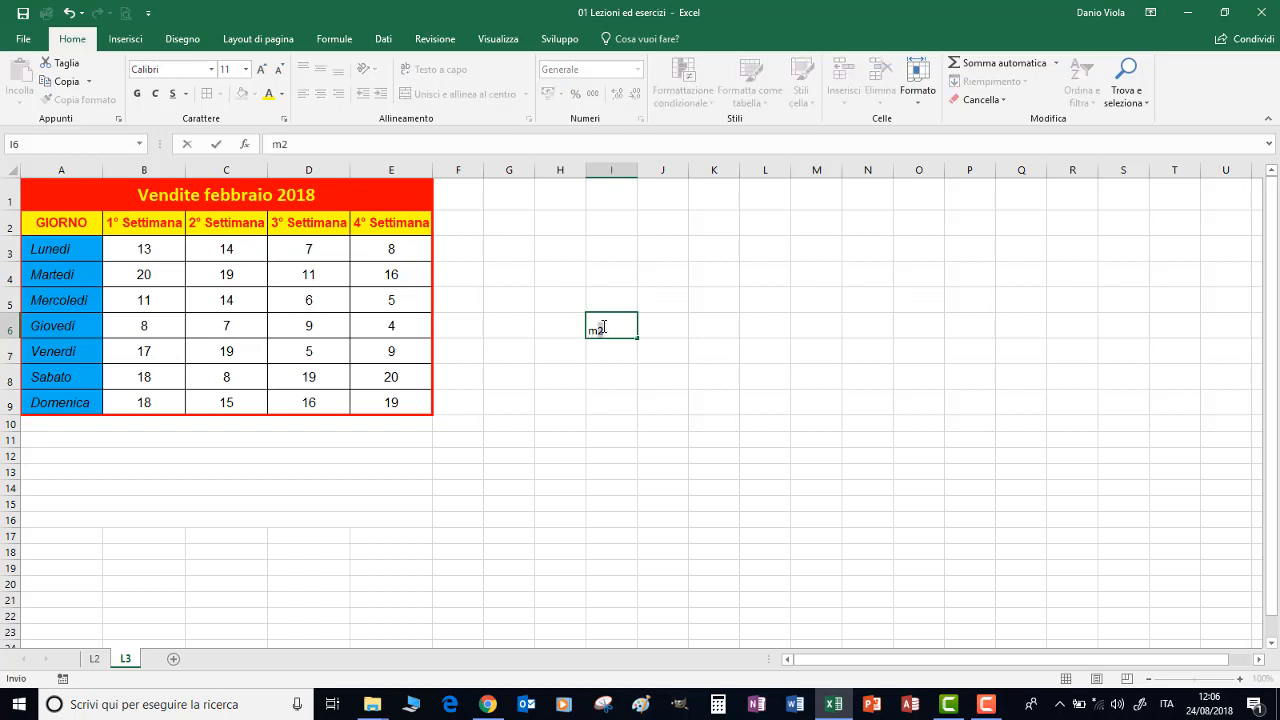
left_click_drag(604, 327, 604, 330)
right_click(600, 329)
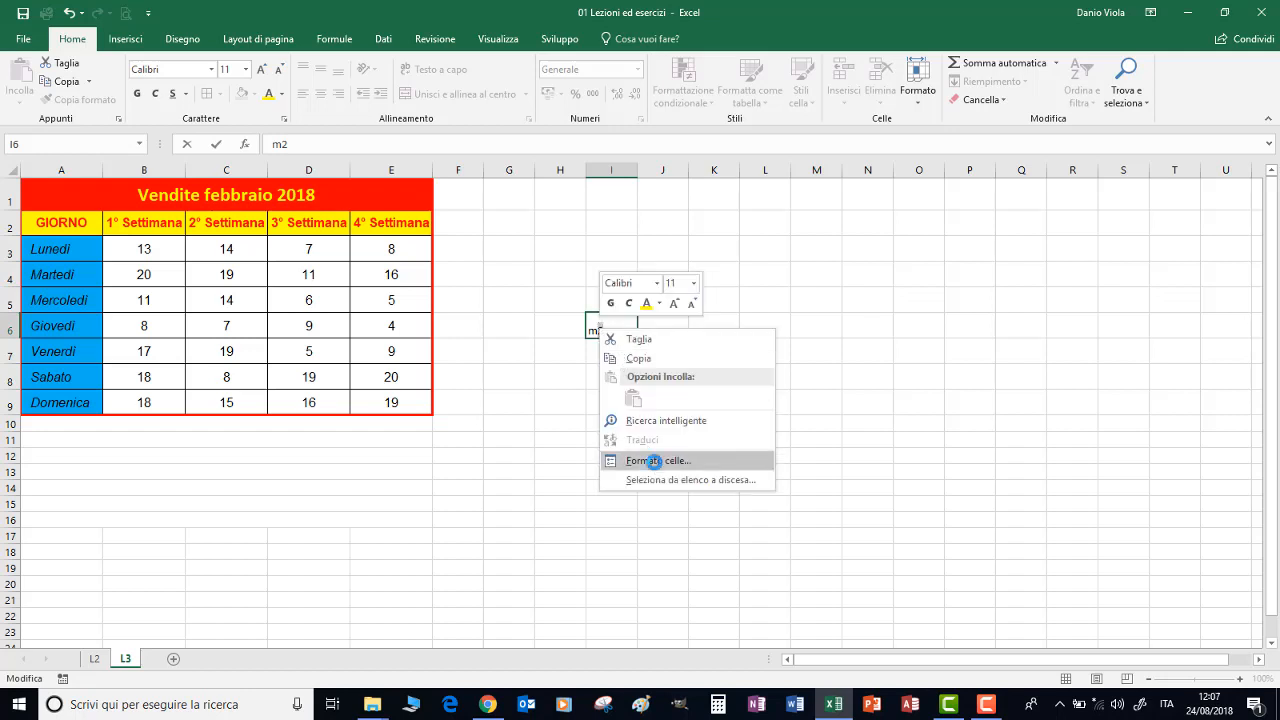
left_click(657, 459)
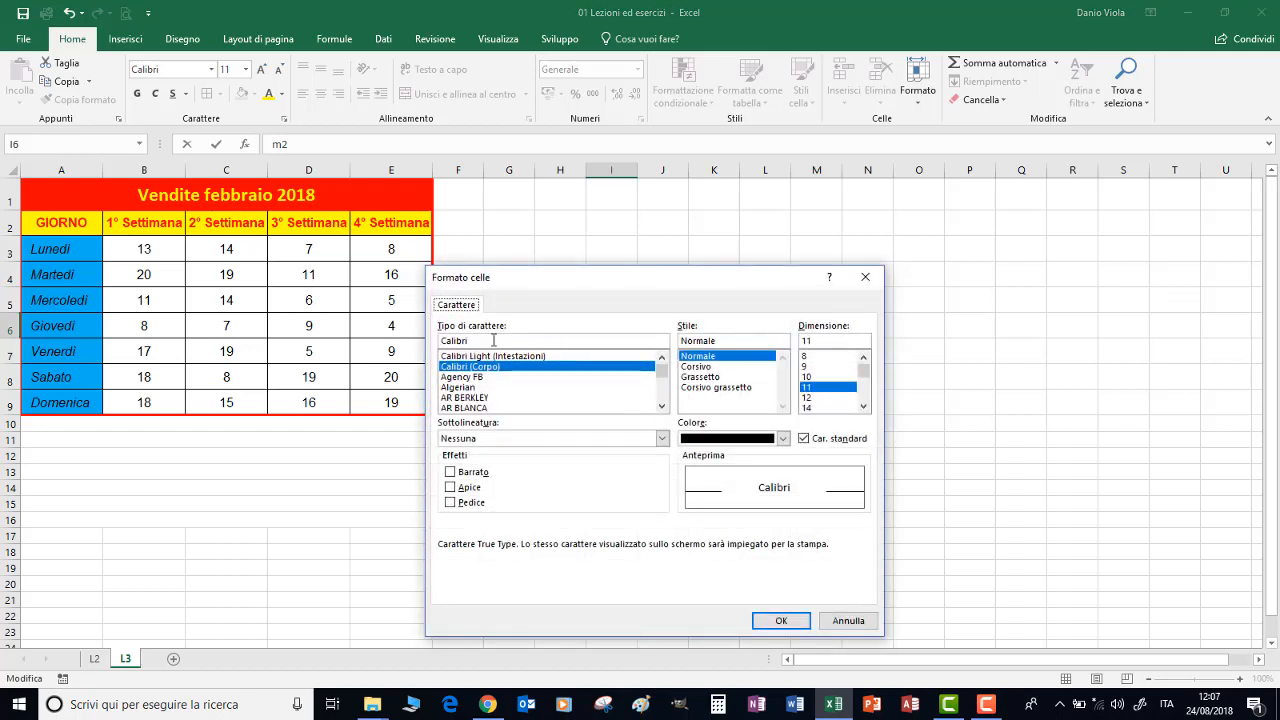
left_click(451, 488)
left_click(780, 620)
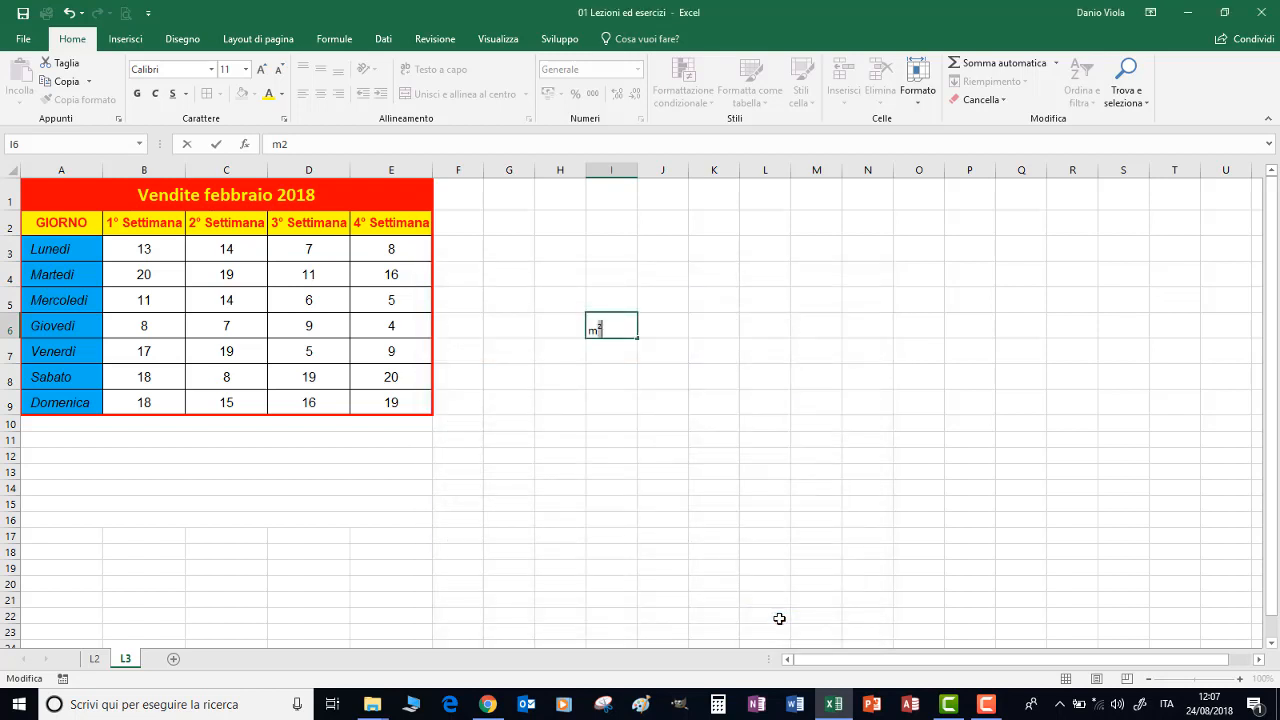
left_click(596, 356)
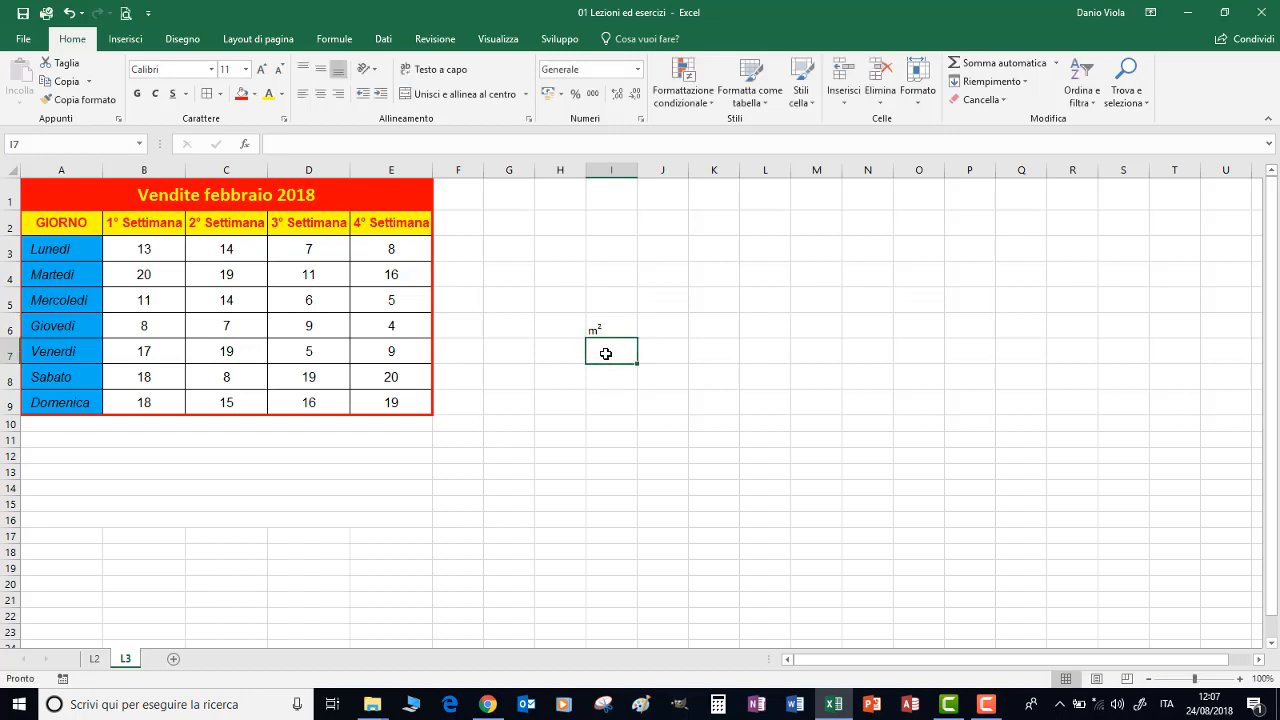
Enter H2O in cell I7 and format only the 2 as subscript
type("H2O")
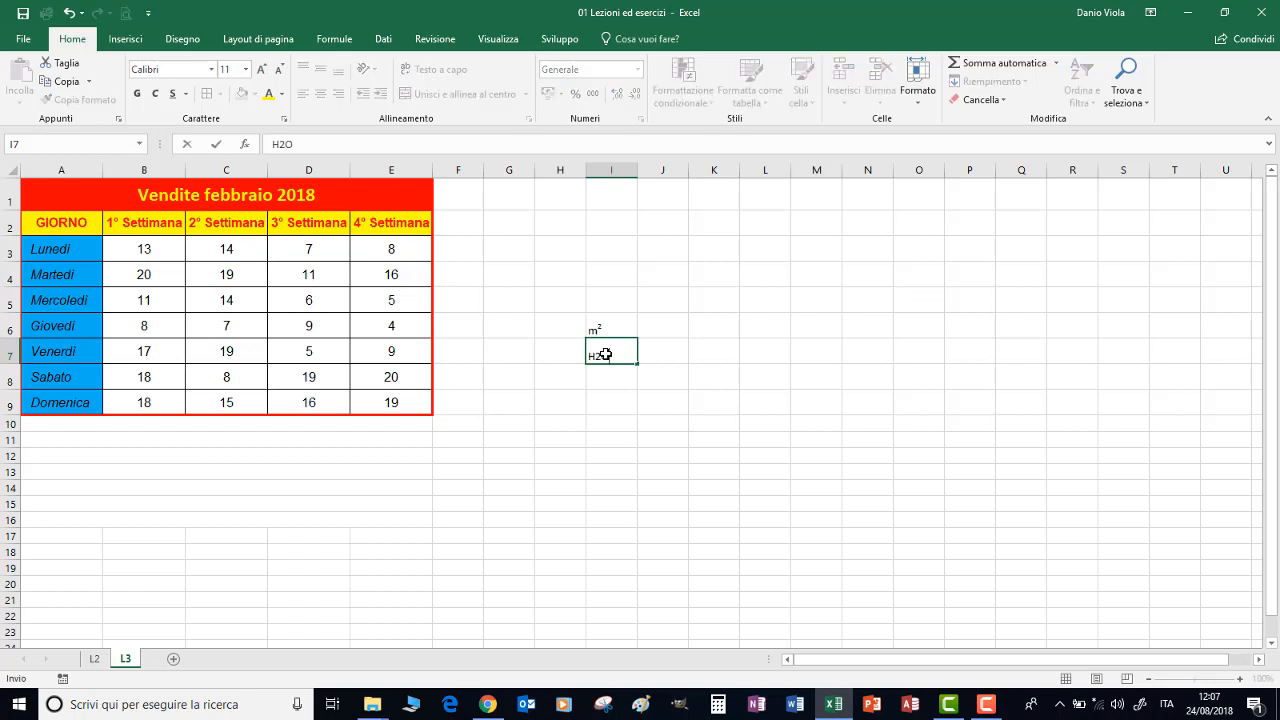
left_click_drag(595, 356, 600, 356)
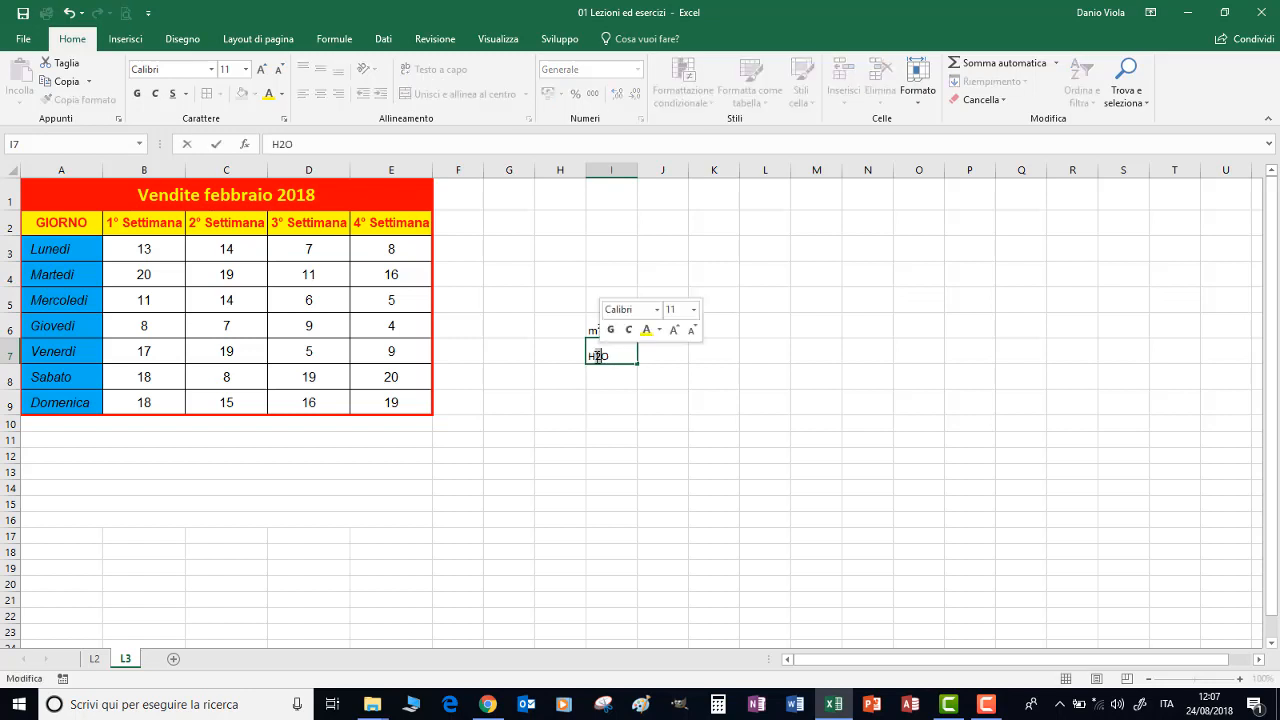
right_click(597, 356)
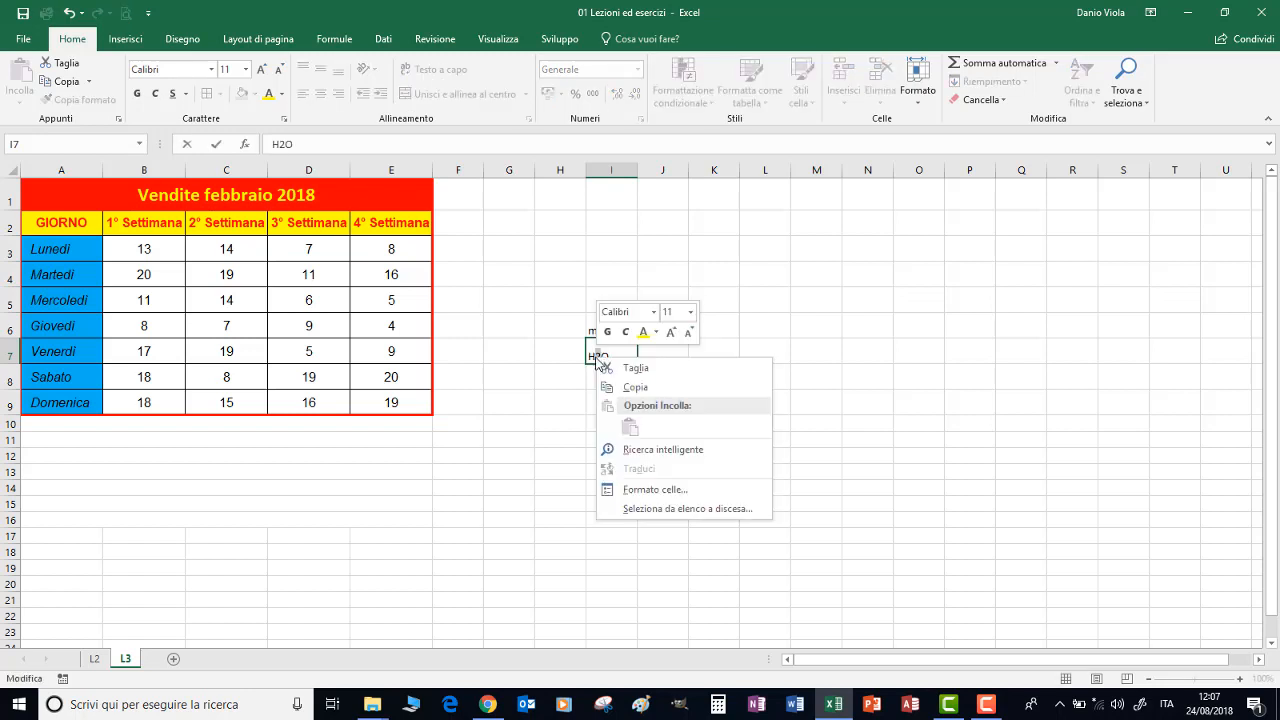
left_click(637, 493)
left_click(431, 527)
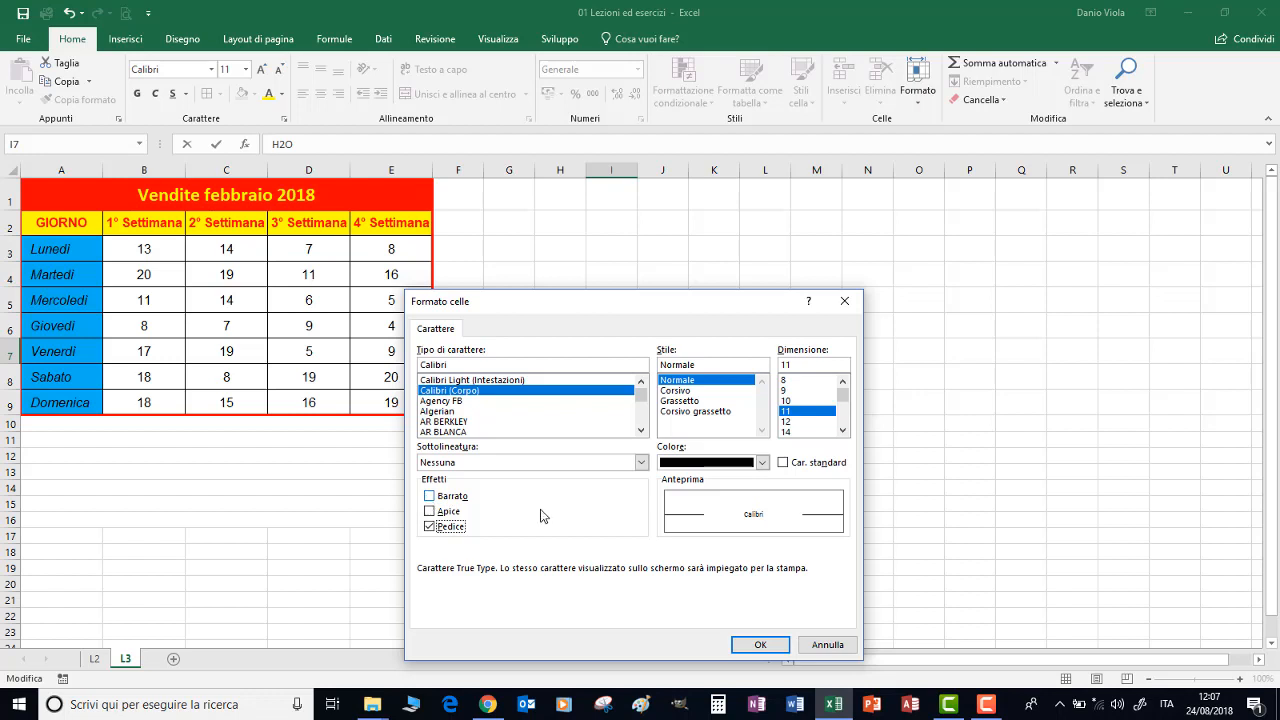
left_click(764, 644)
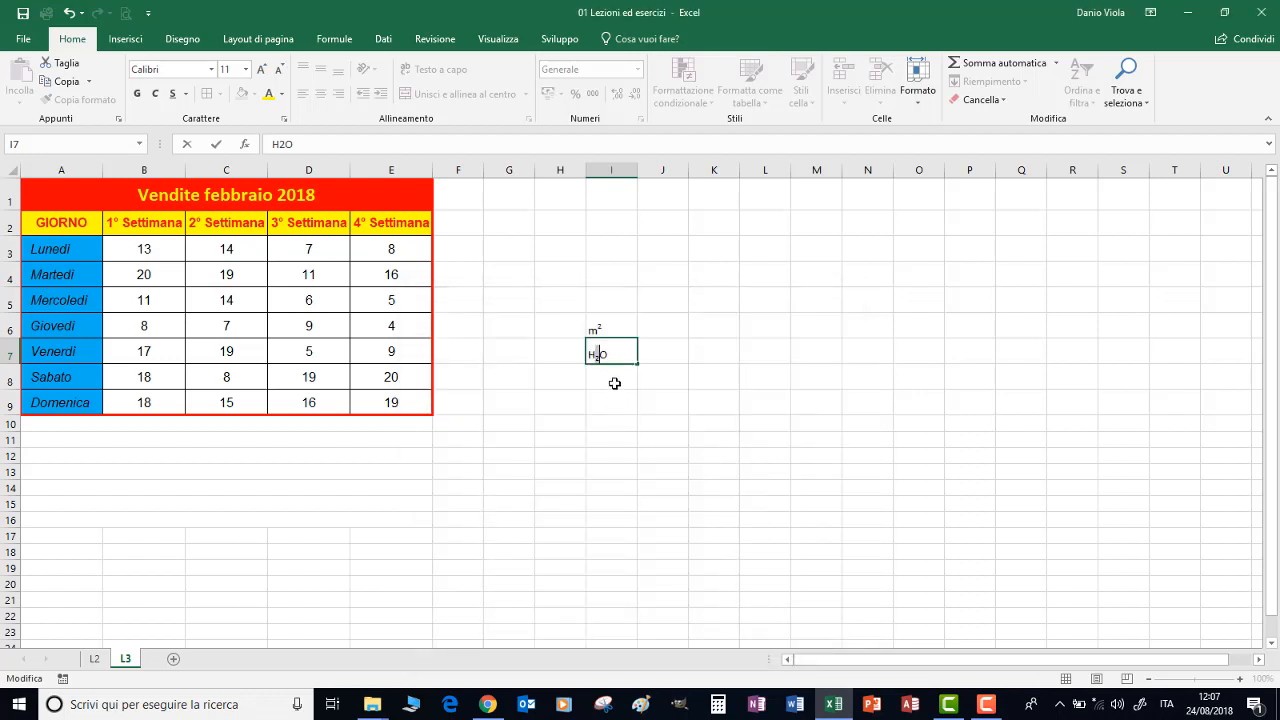
left_click(614, 381)
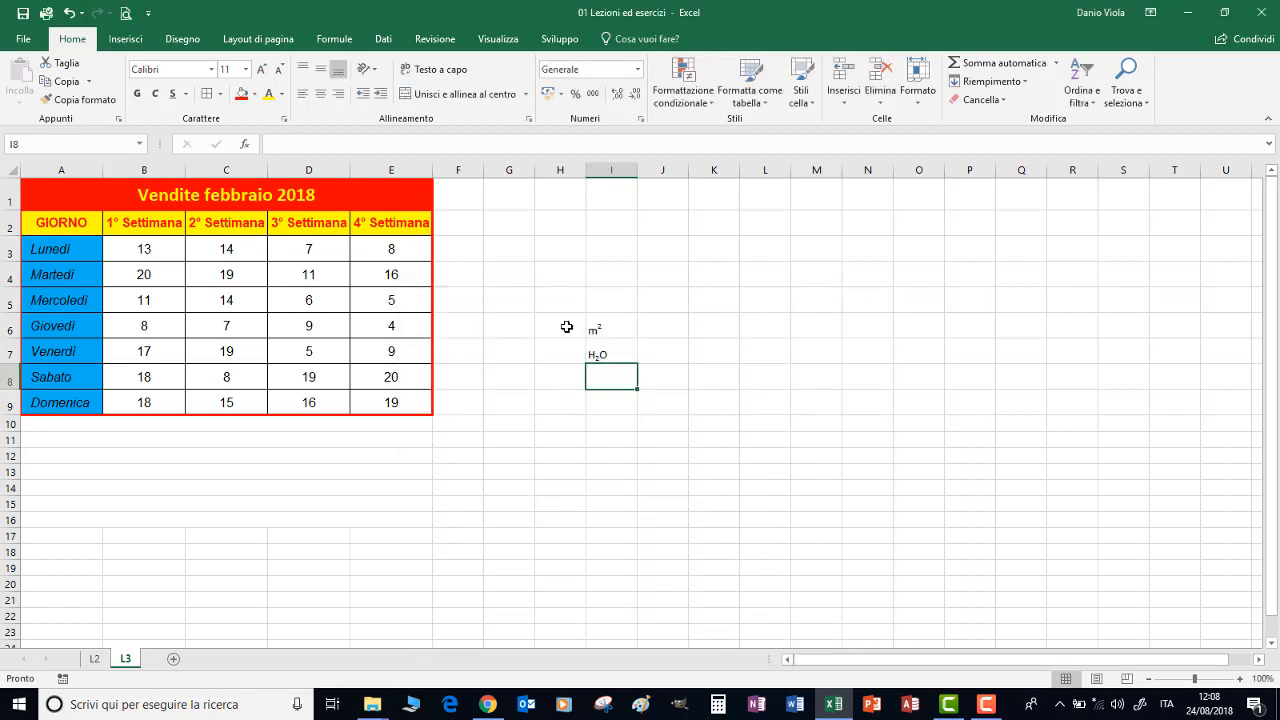
Examine the underline options and try a magenta custom font colour for cell I8, discarding the change
left_click(285, 120)
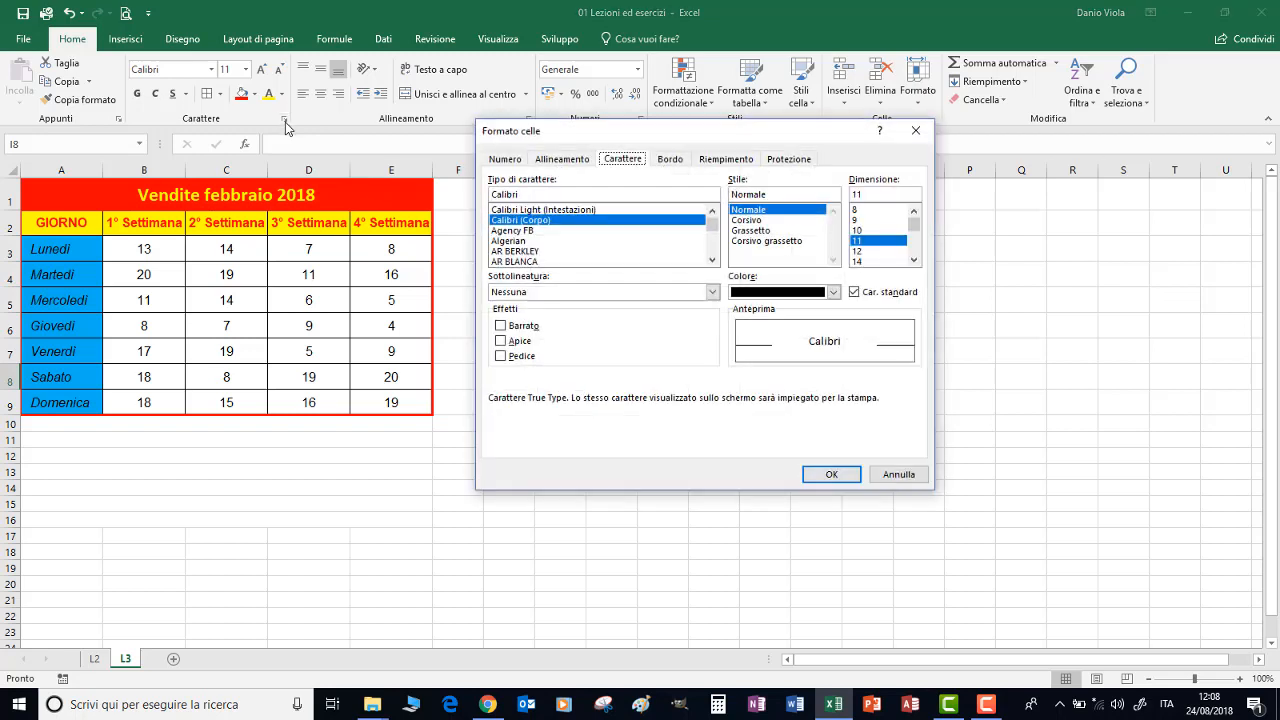
left_click(713, 292)
left_click(713, 292)
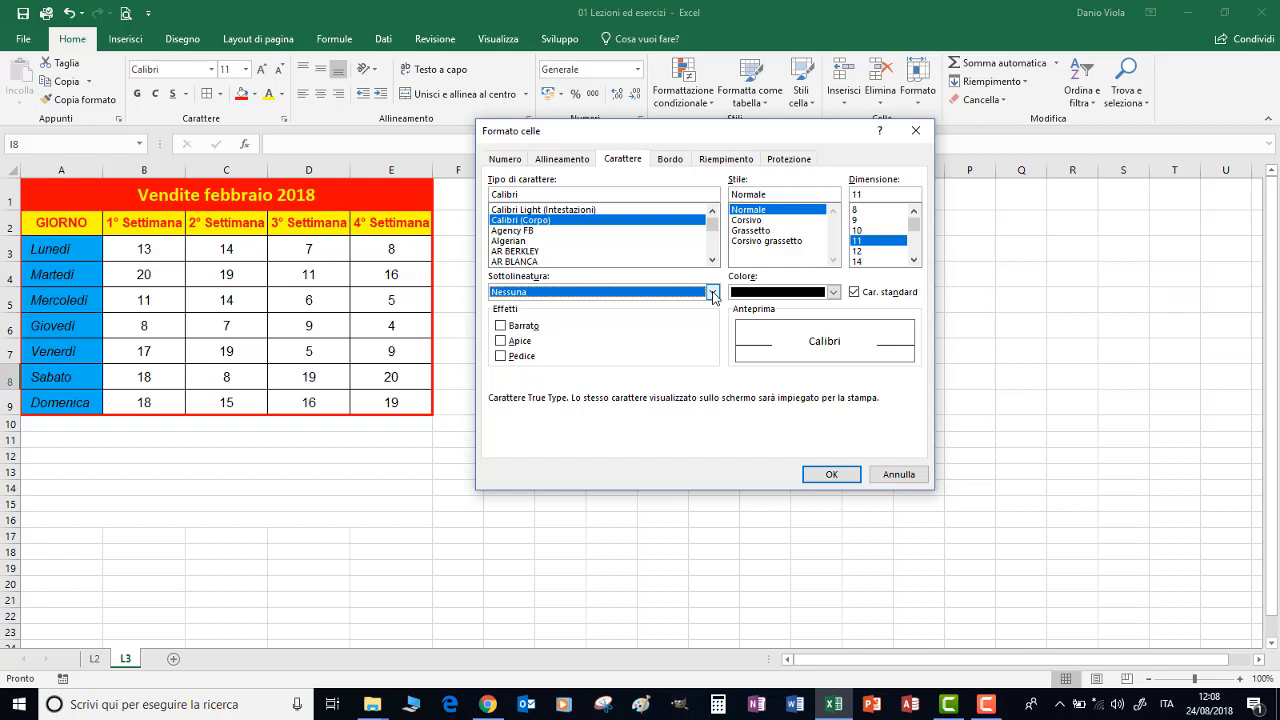
left_click(833, 292)
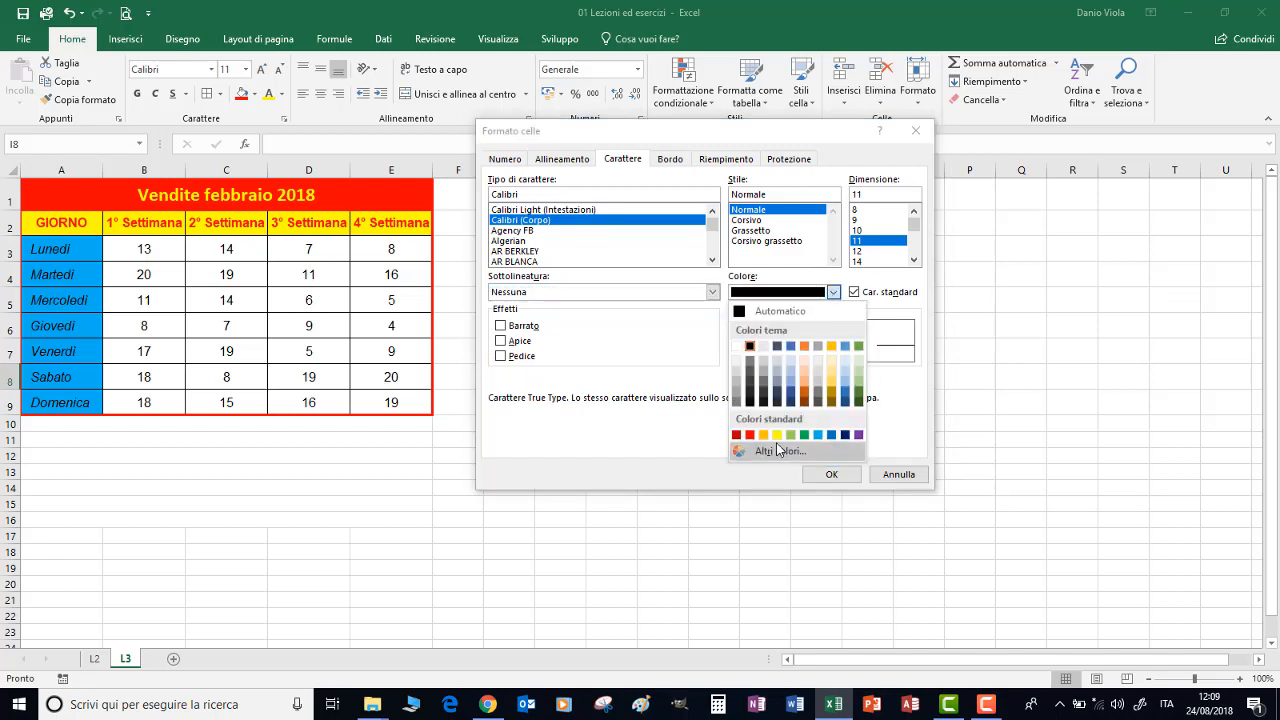
left_click(778, 451)
left_click(718, 296)
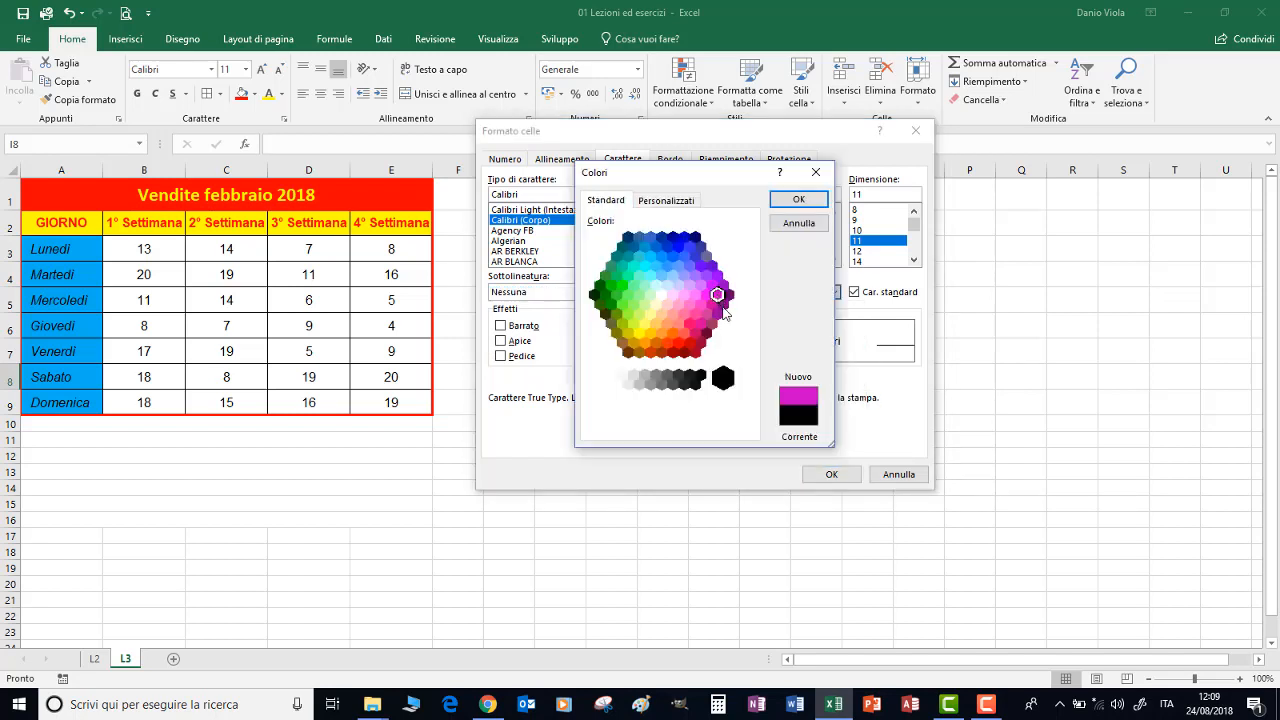
left_click(798, 199)
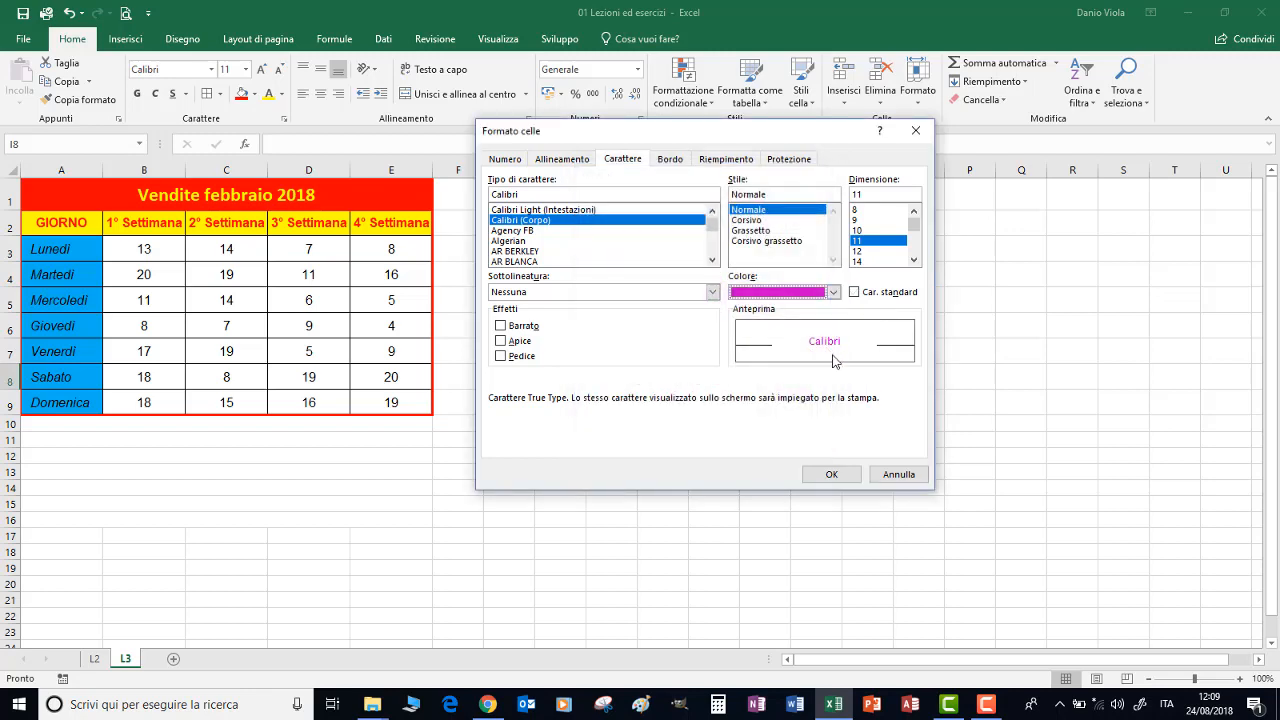
left_click(900, 474)
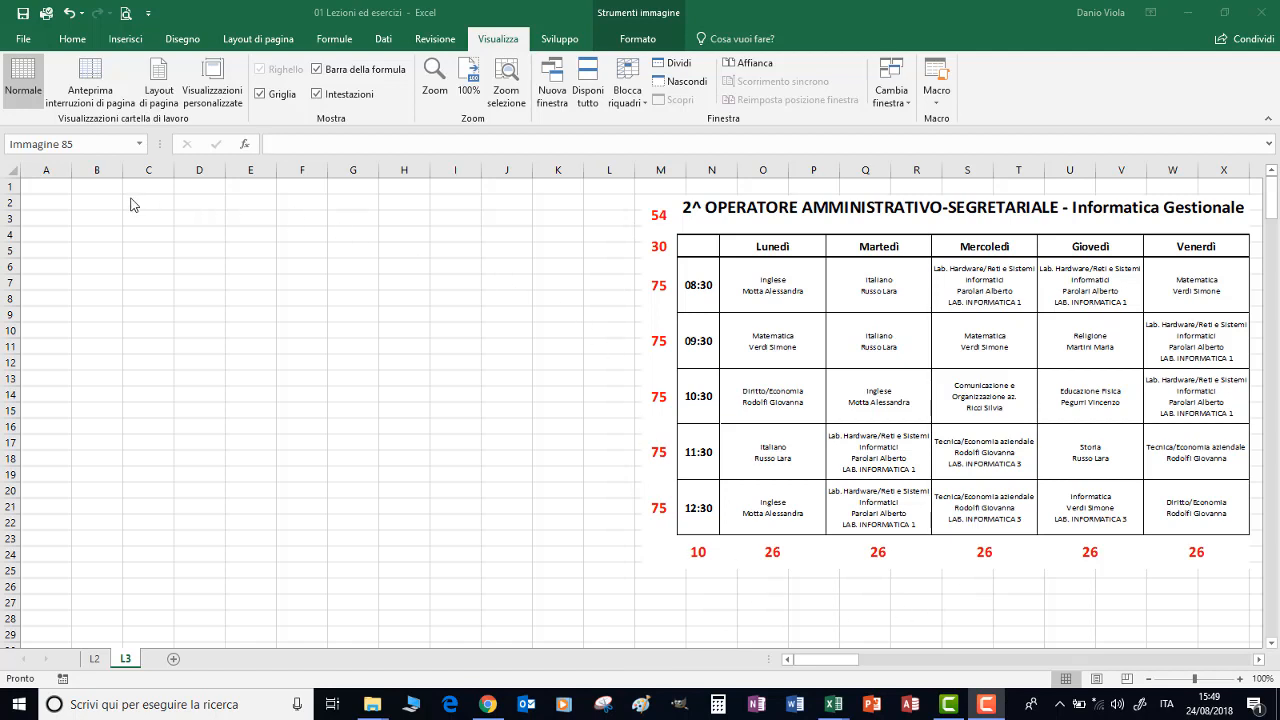
Set the height of row 1 to 54, matching the red value beside the timetable picture
right_click(10, 189)
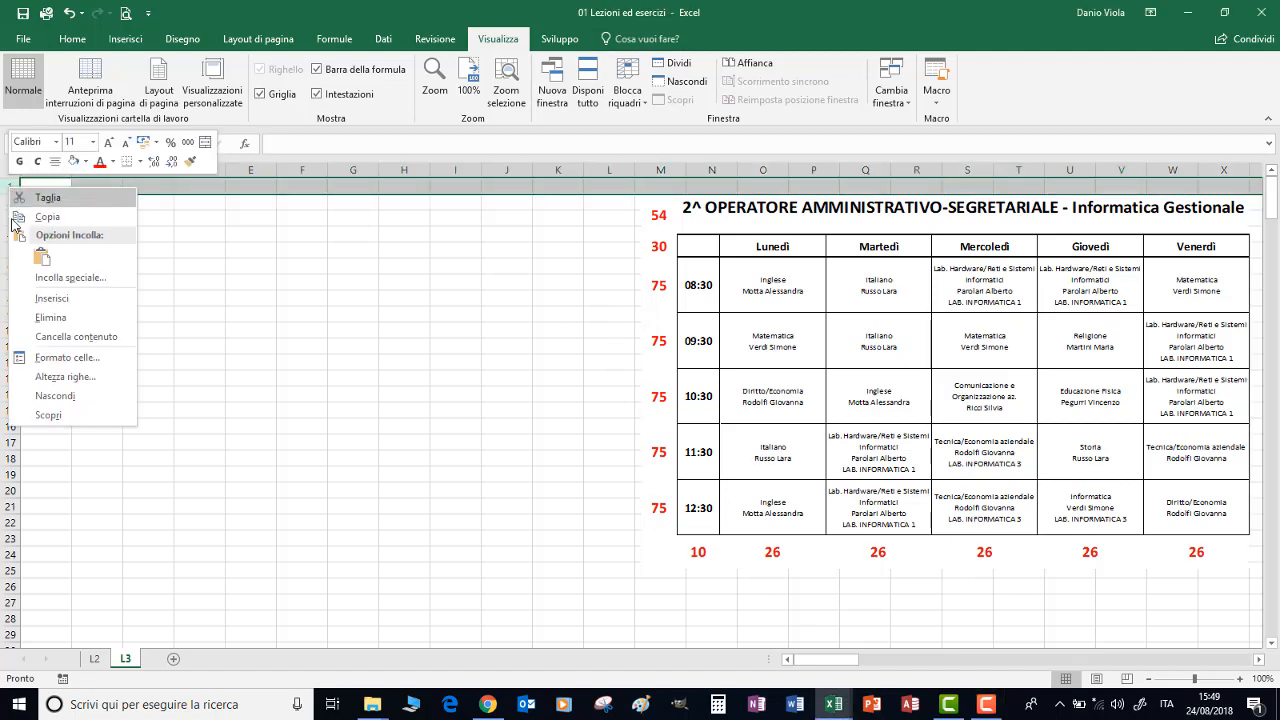
left_click(54, 377)
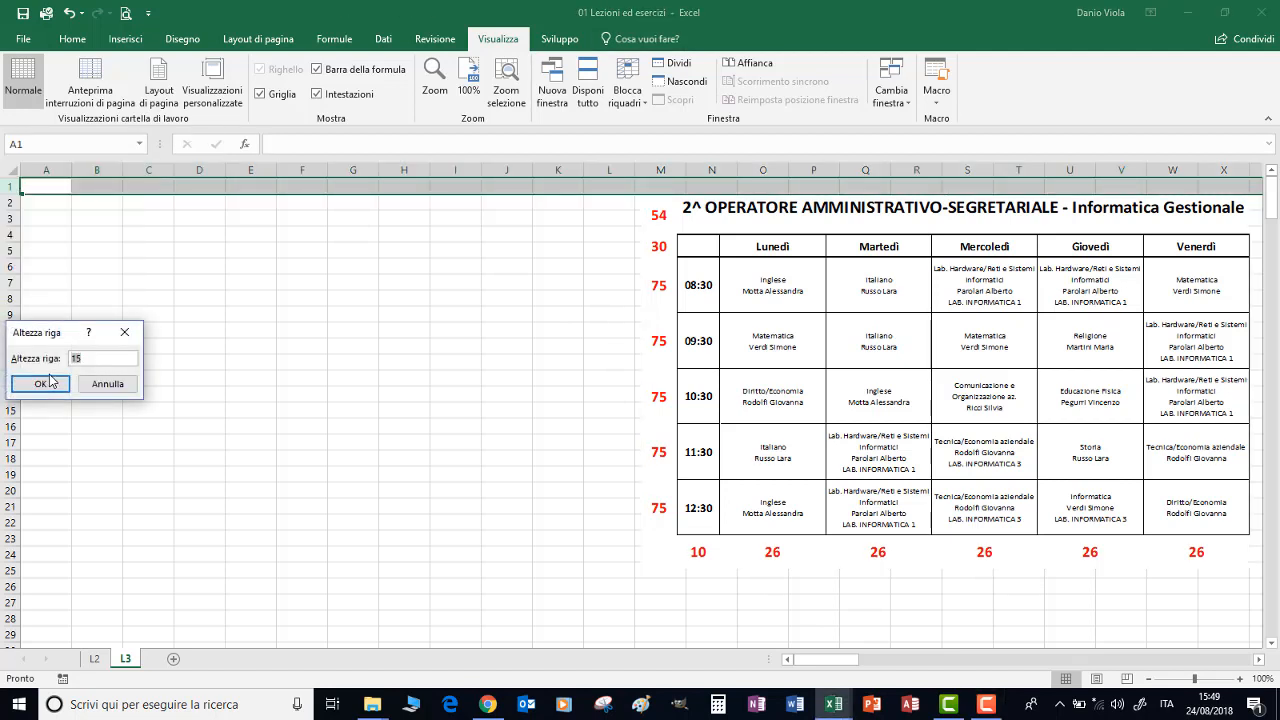
type("5")
left_click(42, 383)
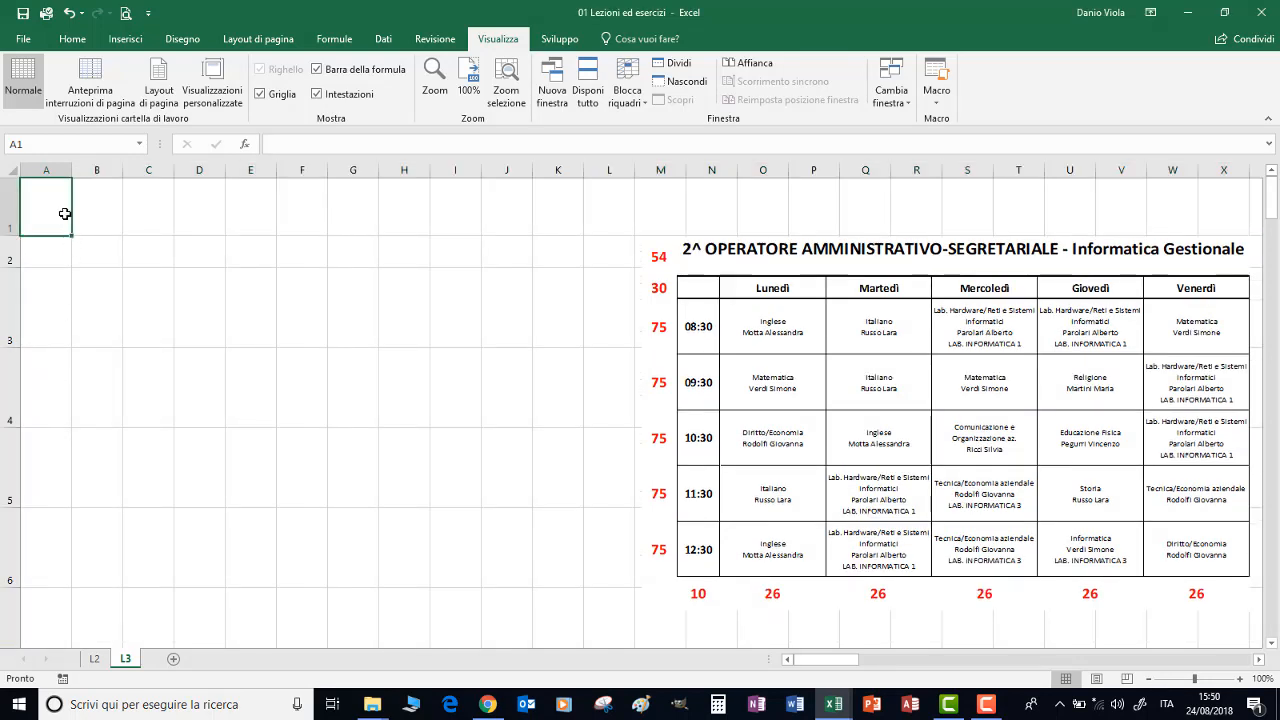
Set the width of column A to 10
right_click(50, 170)
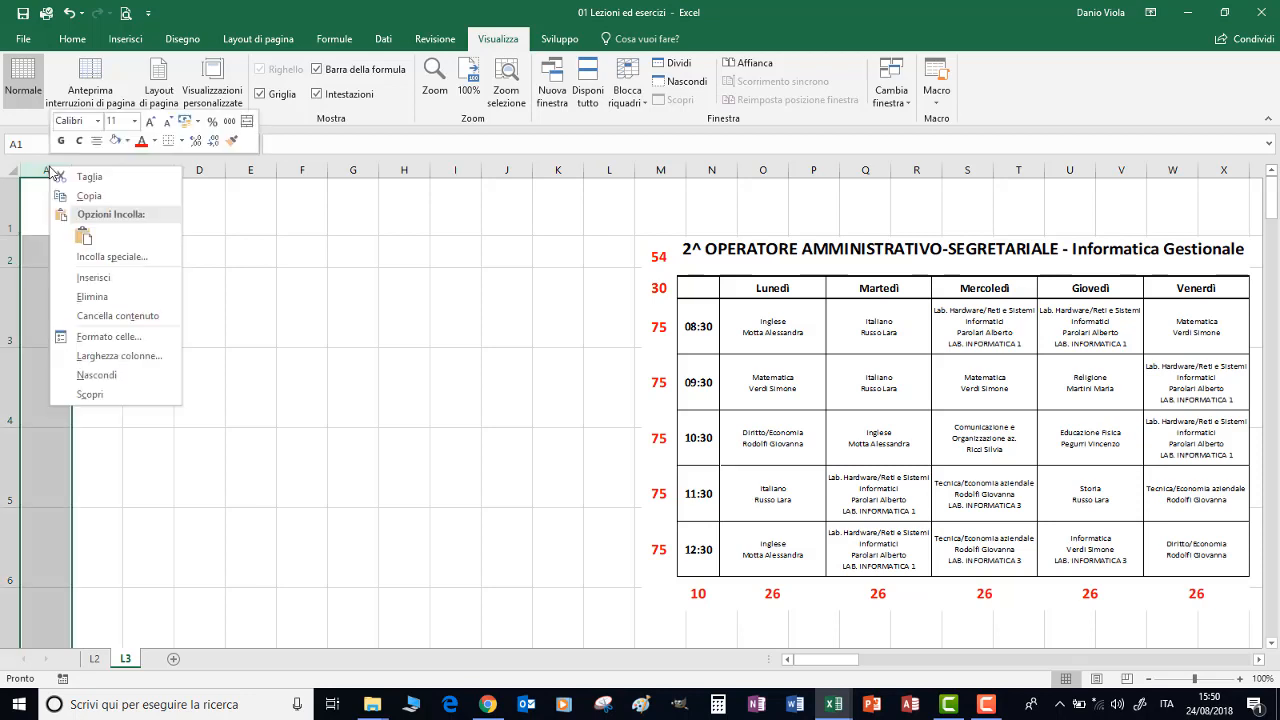
left_click(95, 356)
type("1")
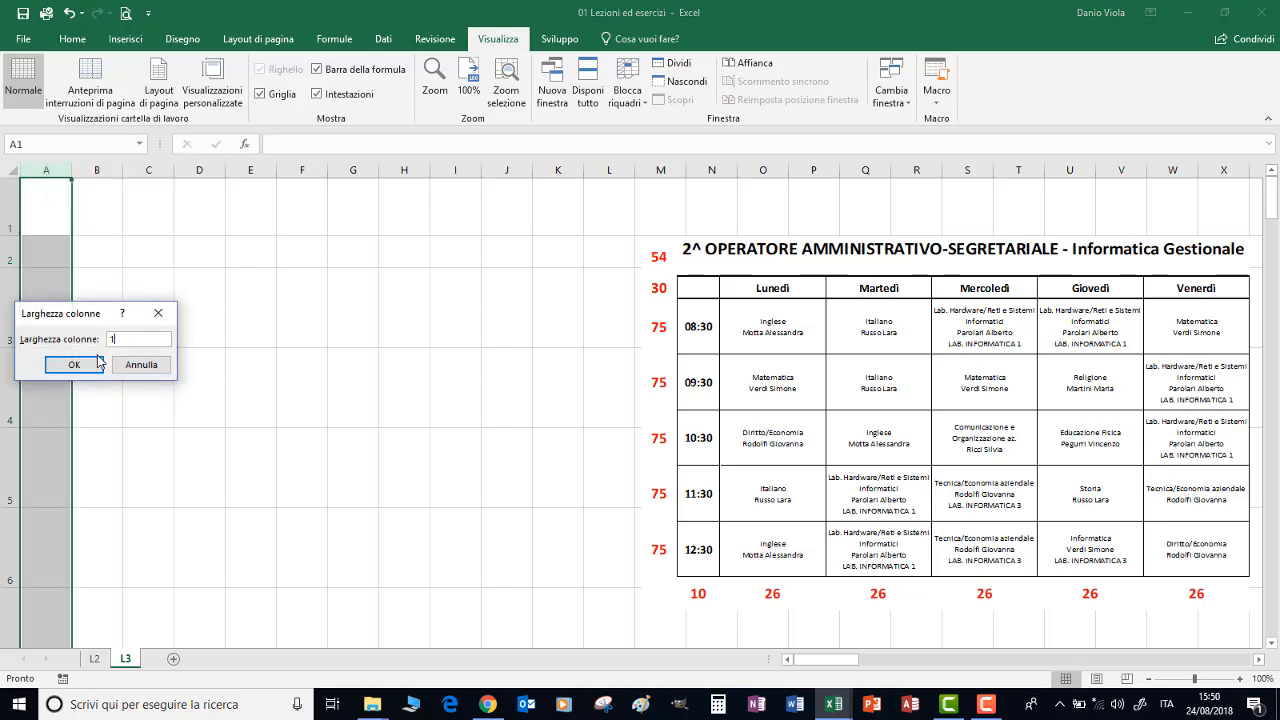
type("0")
left_click(73, 364)
Set the width of columns B to F to 26 and move the timetable picture back beside the new grid, starting in column D
left_click_drag(105, 170, 296, 168)
right_click(296, 168)
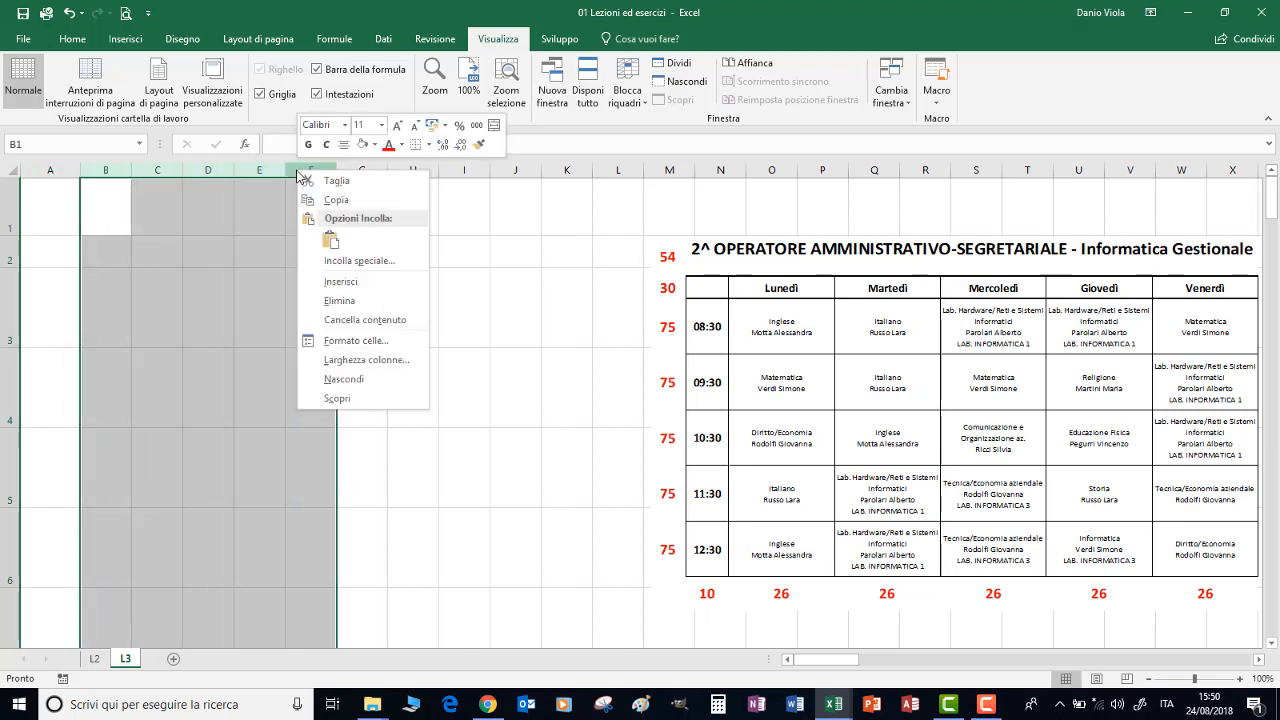
left_click(340, 314)
type("26")
left_click(314, 370)
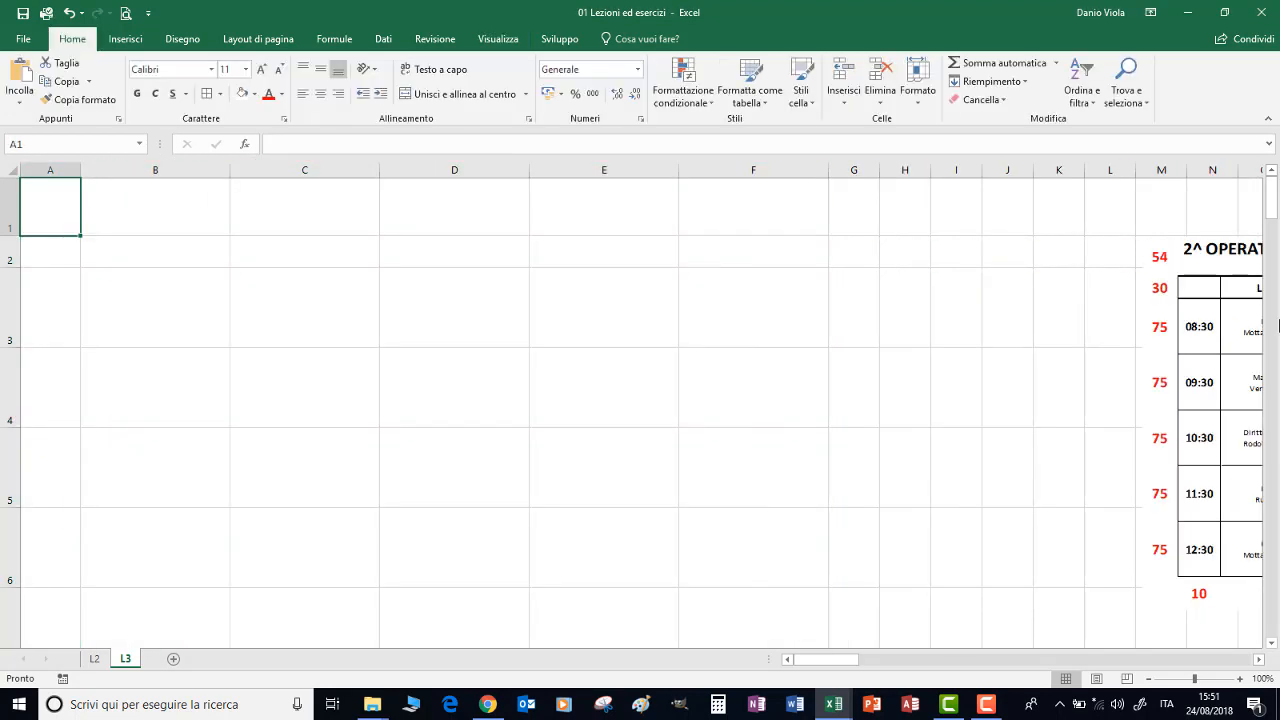
left_click_drag(1234, 377, 616, 330)
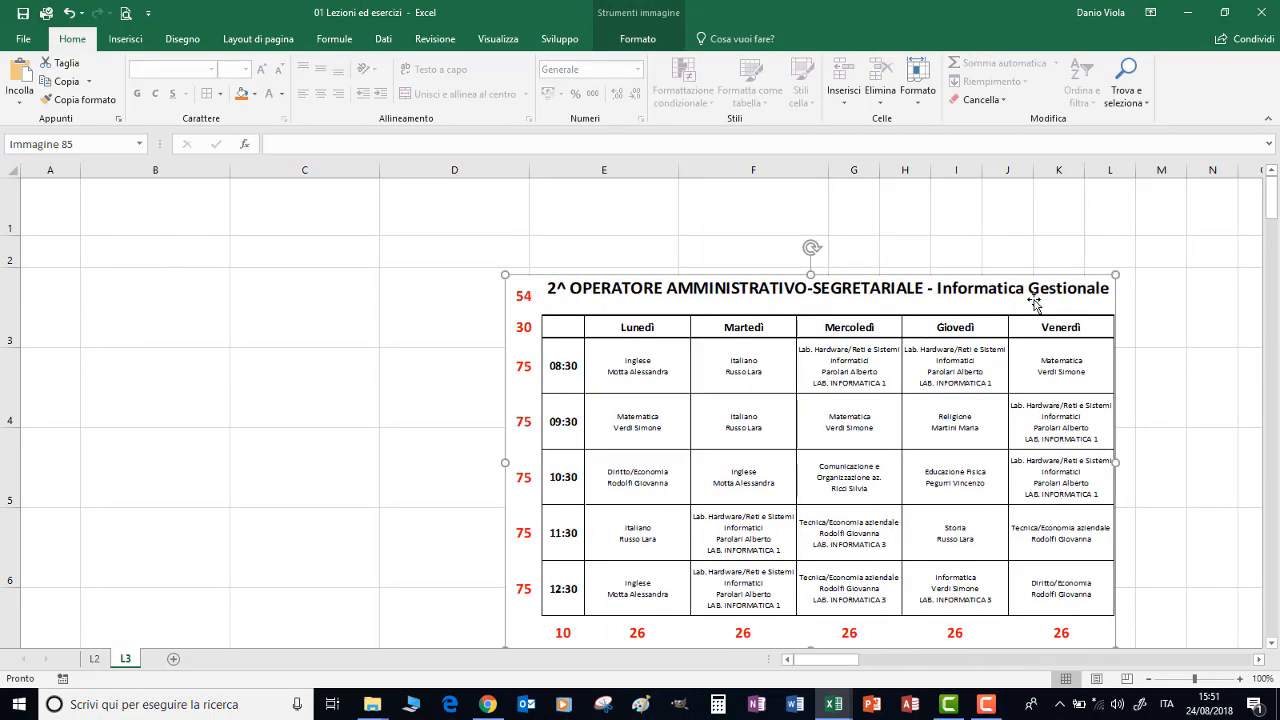
Merge and centre A1:F1 with middle vertical alignment and paste the title 2^ OPERATORE AMMINISTRATIVO-SEGRETARIALE - Informatica Gestionale
left_click(49, 208)
left_click_drag(49, 208, 747, 205)
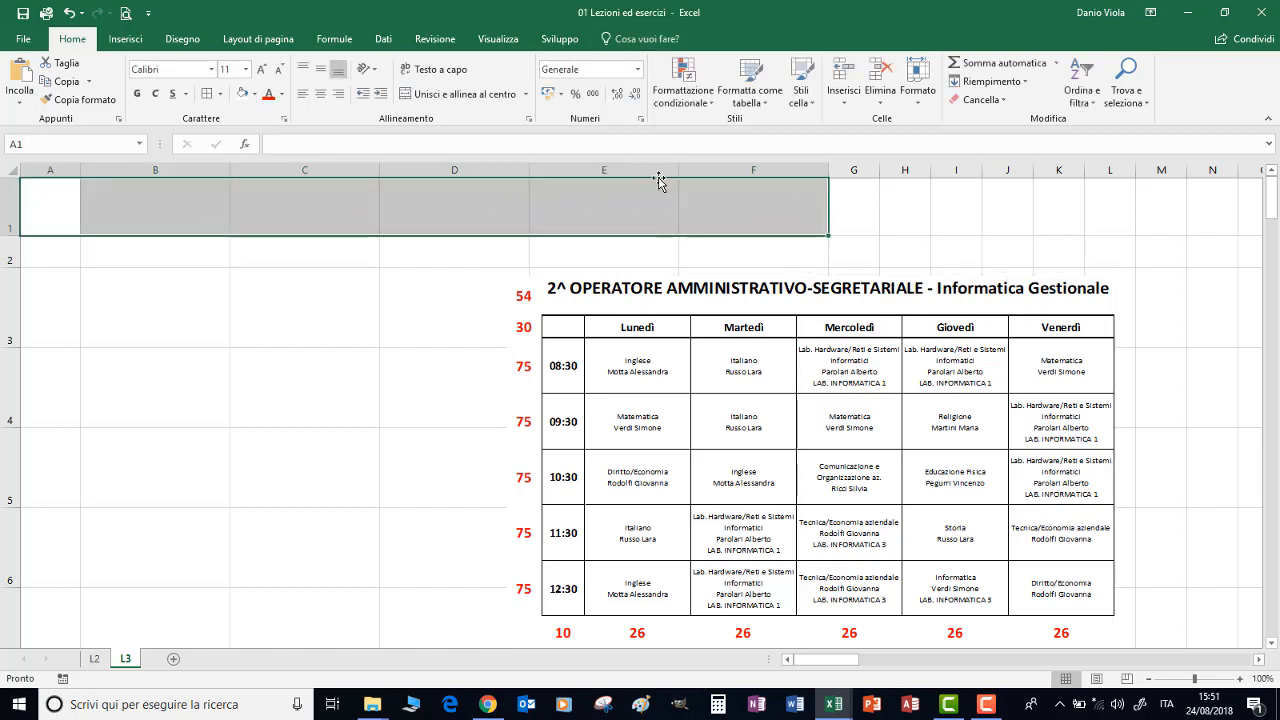
left_click(440, 95)
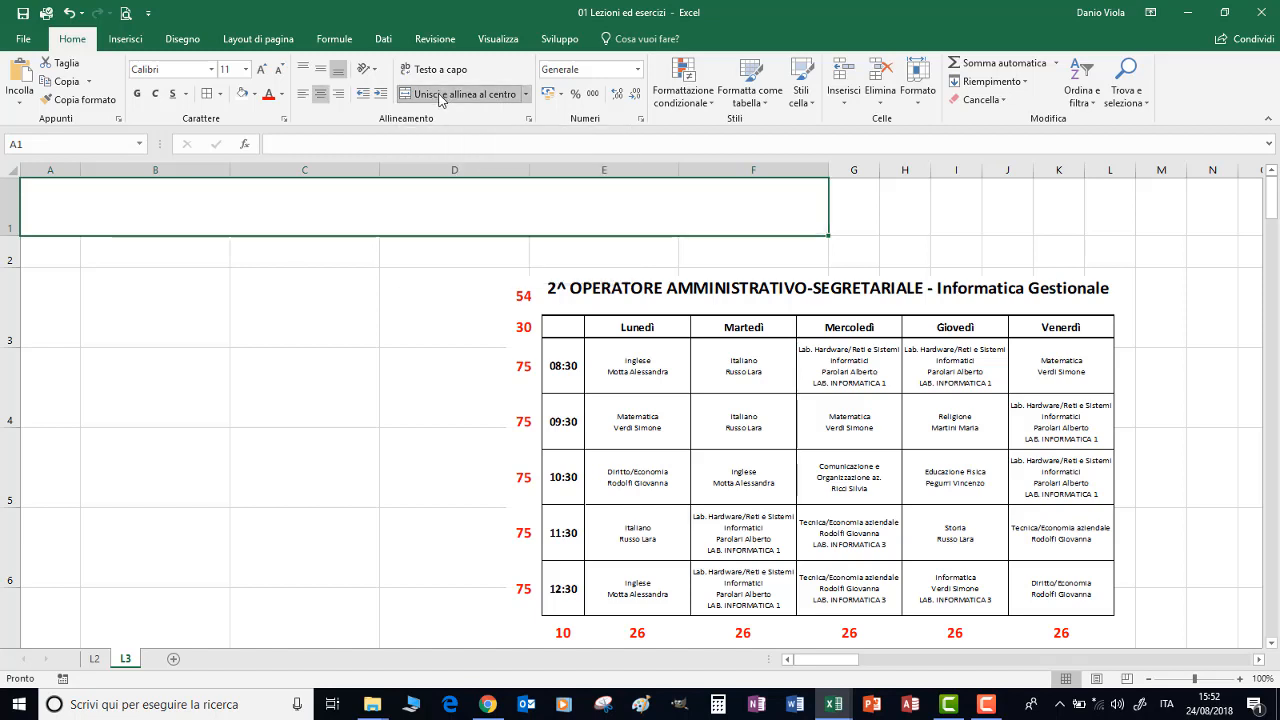
left_click(320, 72)
key("ctrl+v")
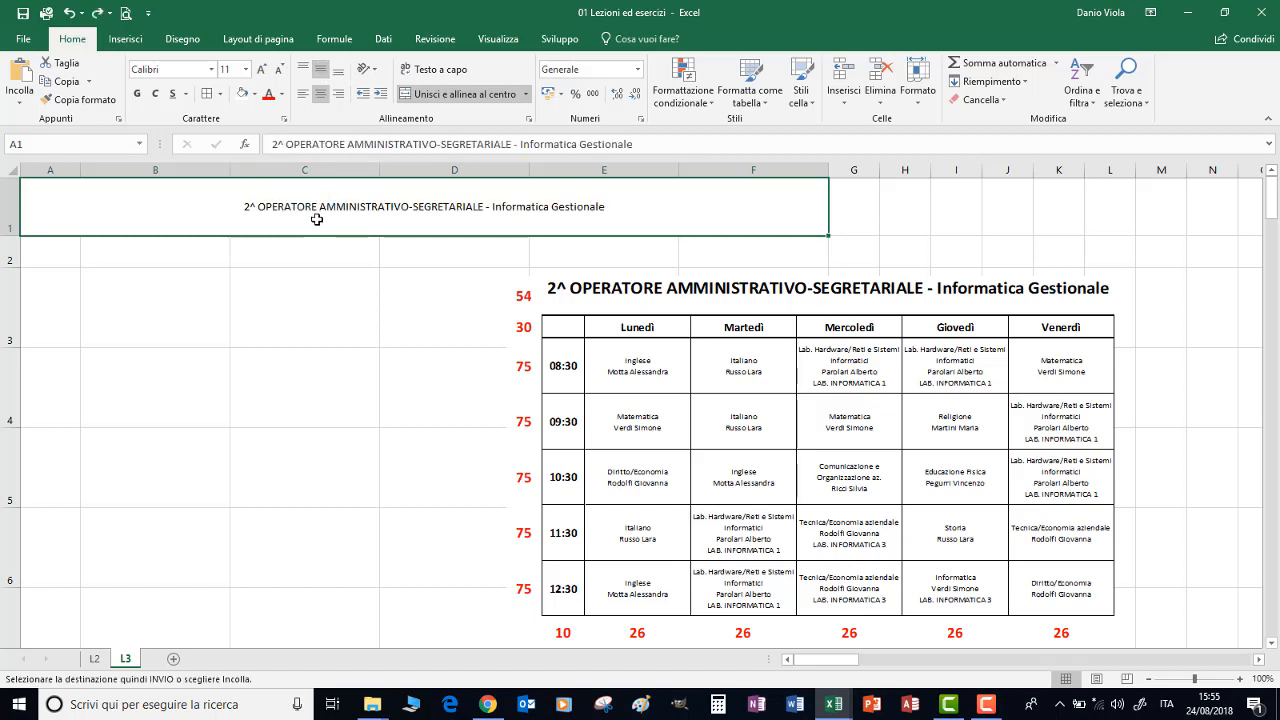
Enter Lunedì in B2 and fill the weekday series across to Venerdì in F2
left_click(177, 254)
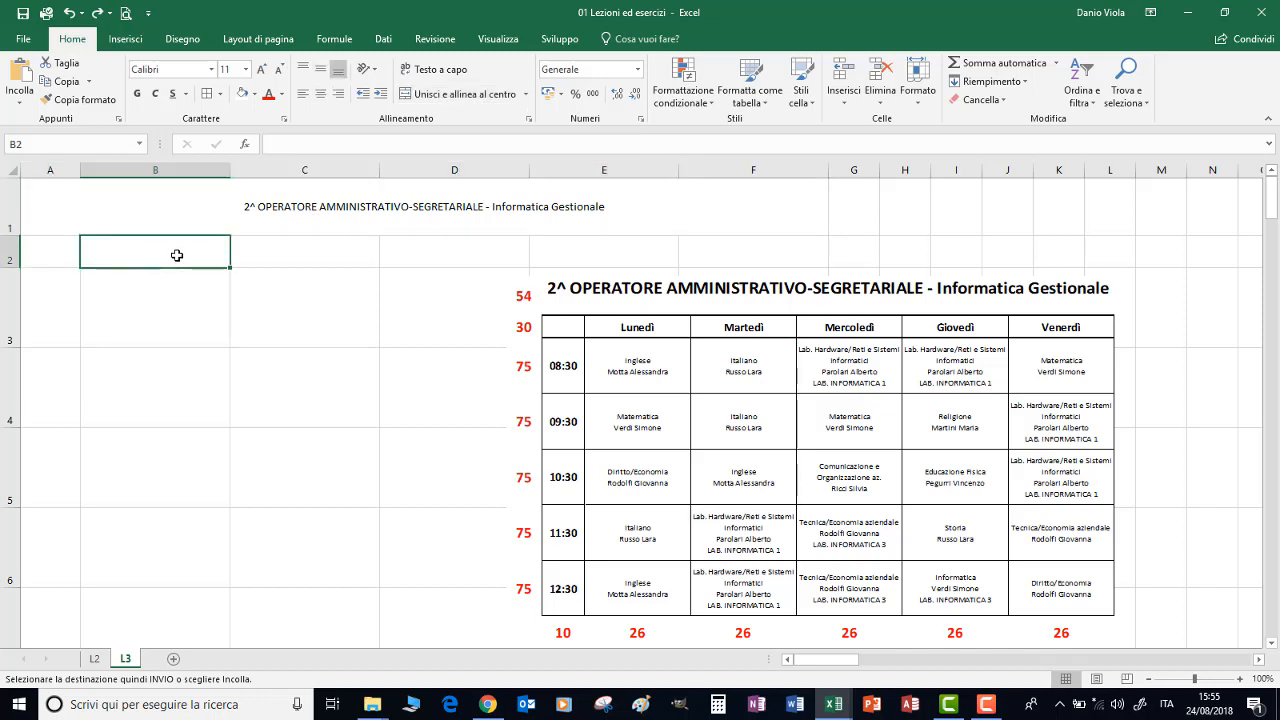
type("Lune")
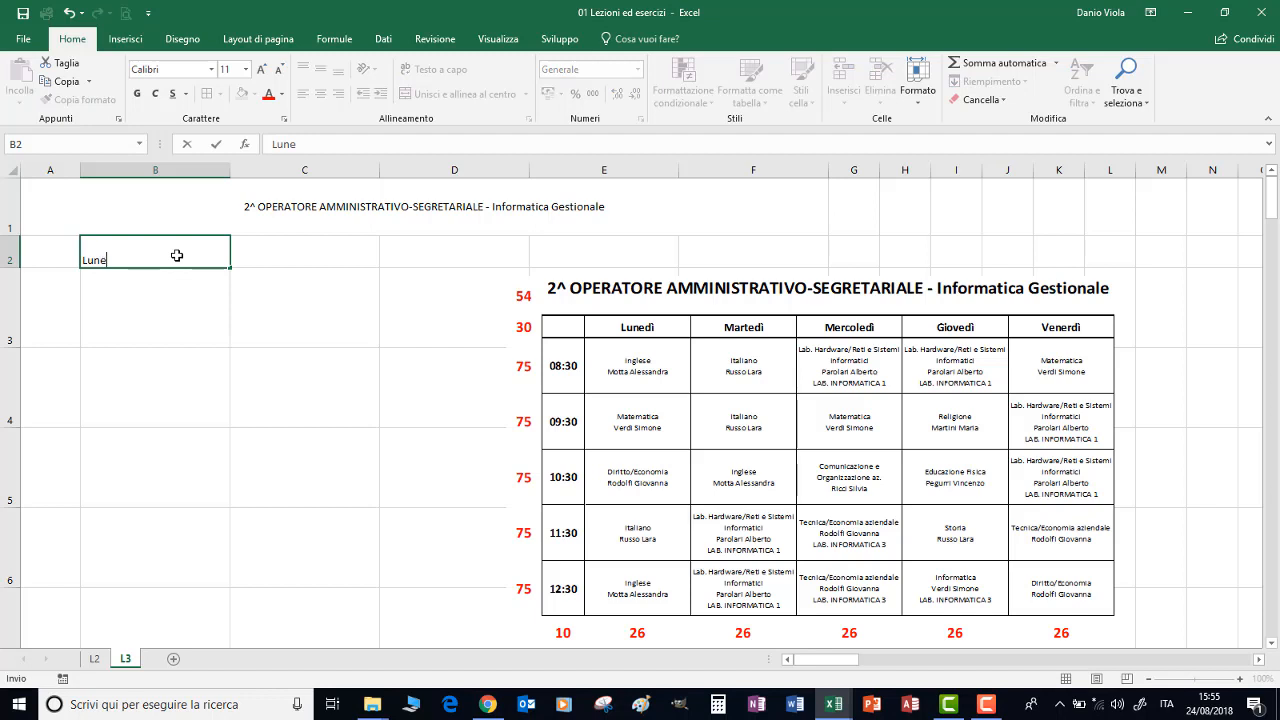
type("dì")
key("ctrl+Return")
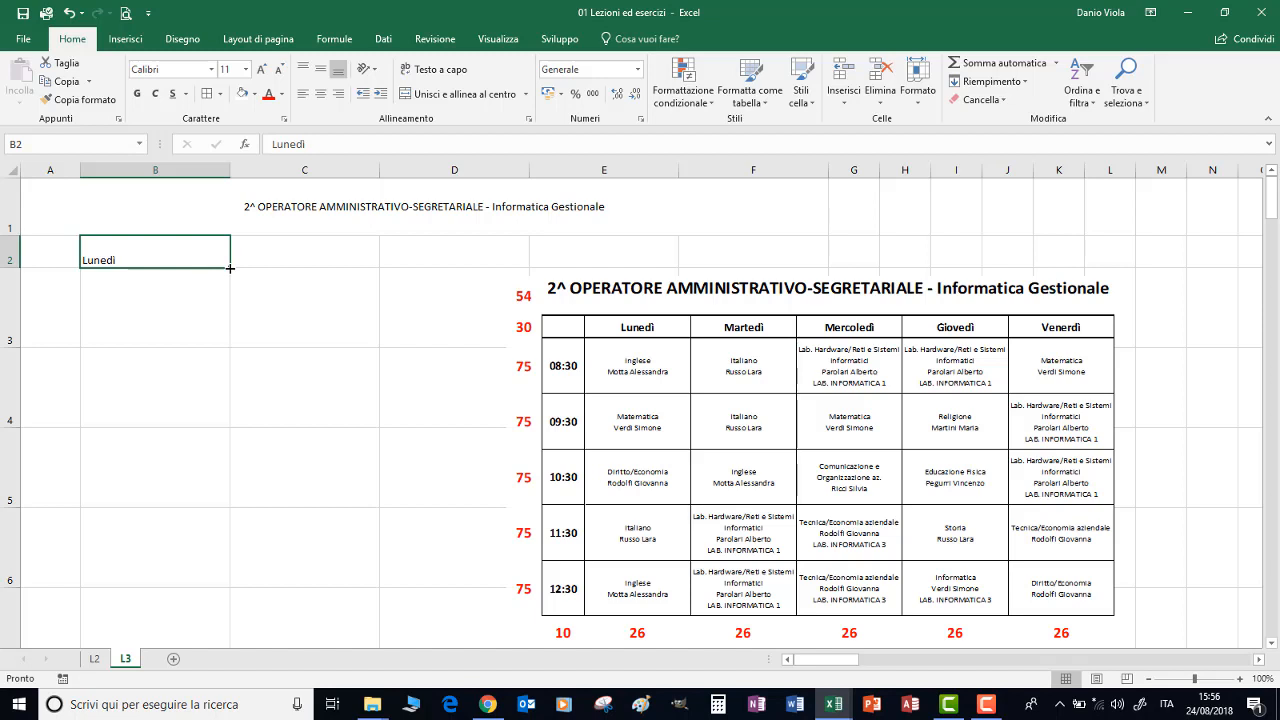
left_click_drag(230, 266, 816, 297)
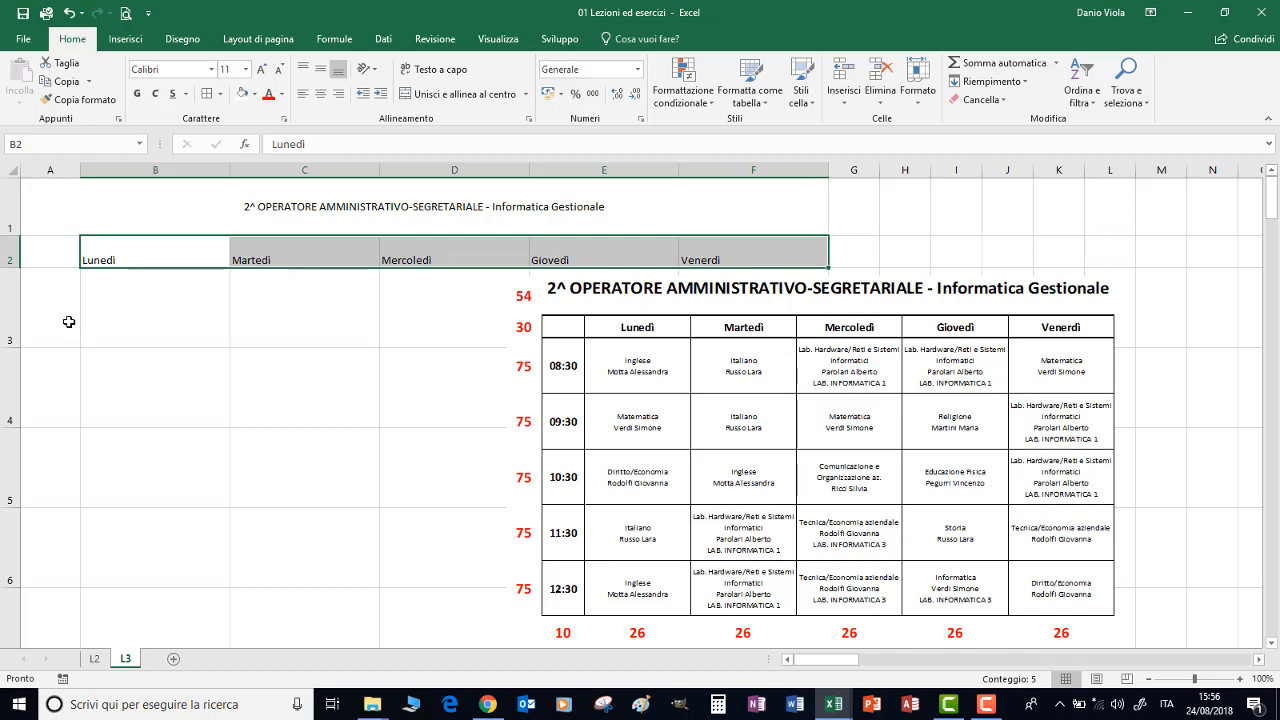
Enter the first lesson time, 8:30, in cell A3
left_click(55, 310)
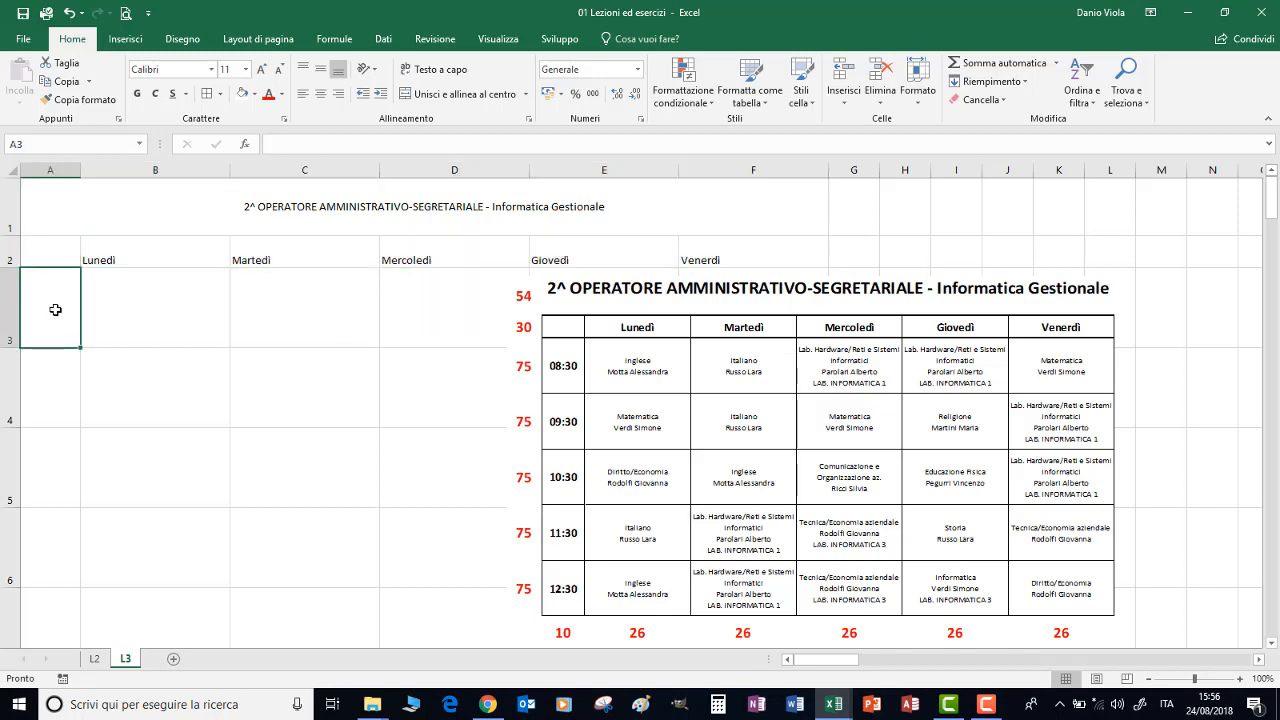
type("8:30")
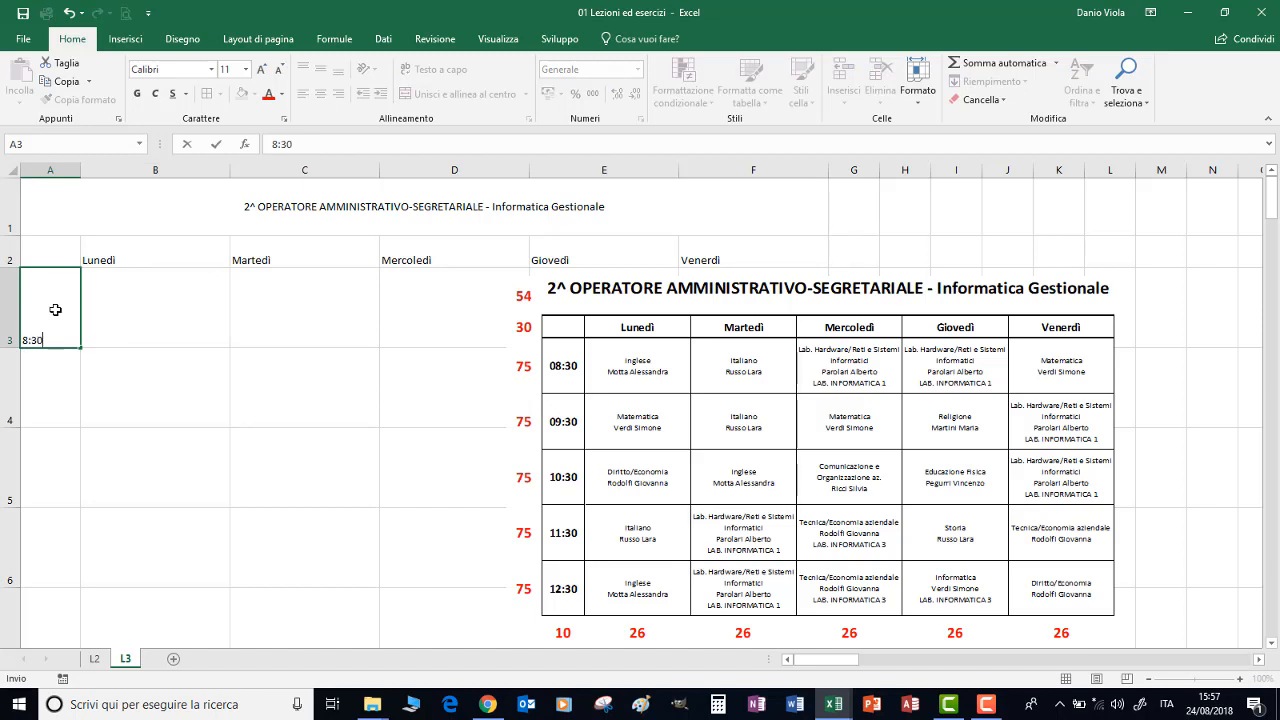
key("Return")
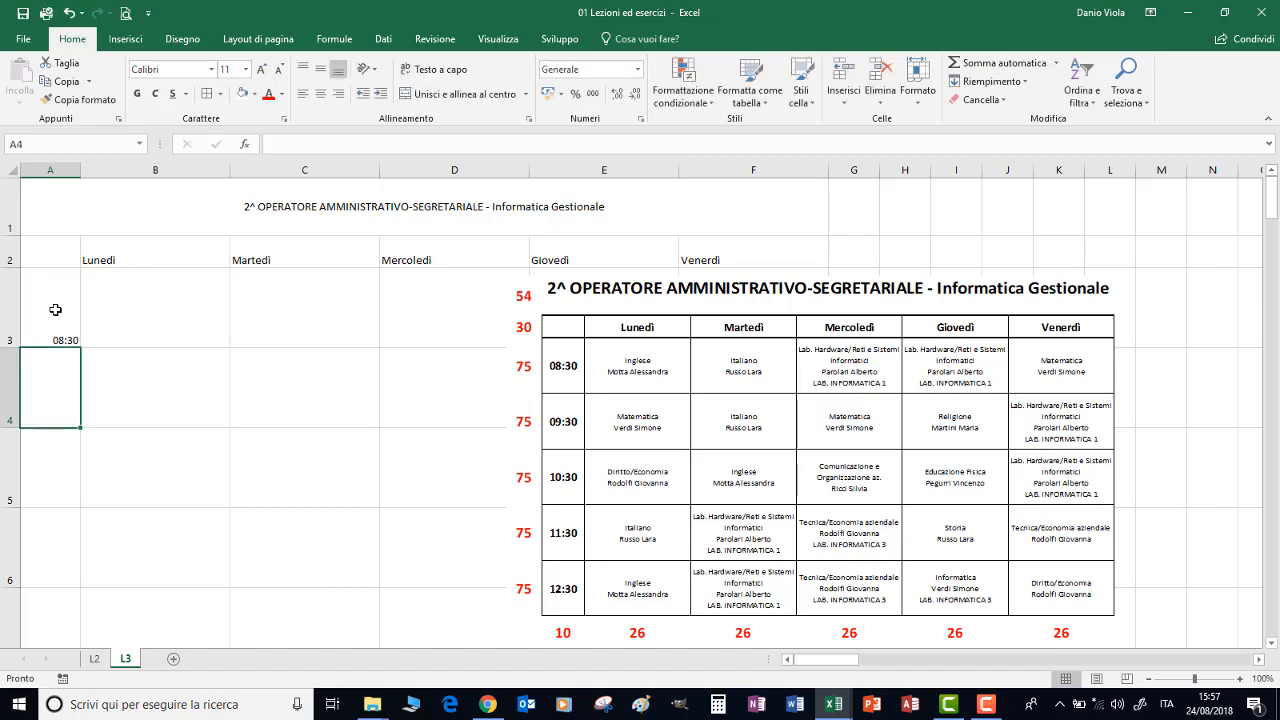
Fill the hourly lesson times down from A3 to 12:30 in A7
left_click(55, 310)
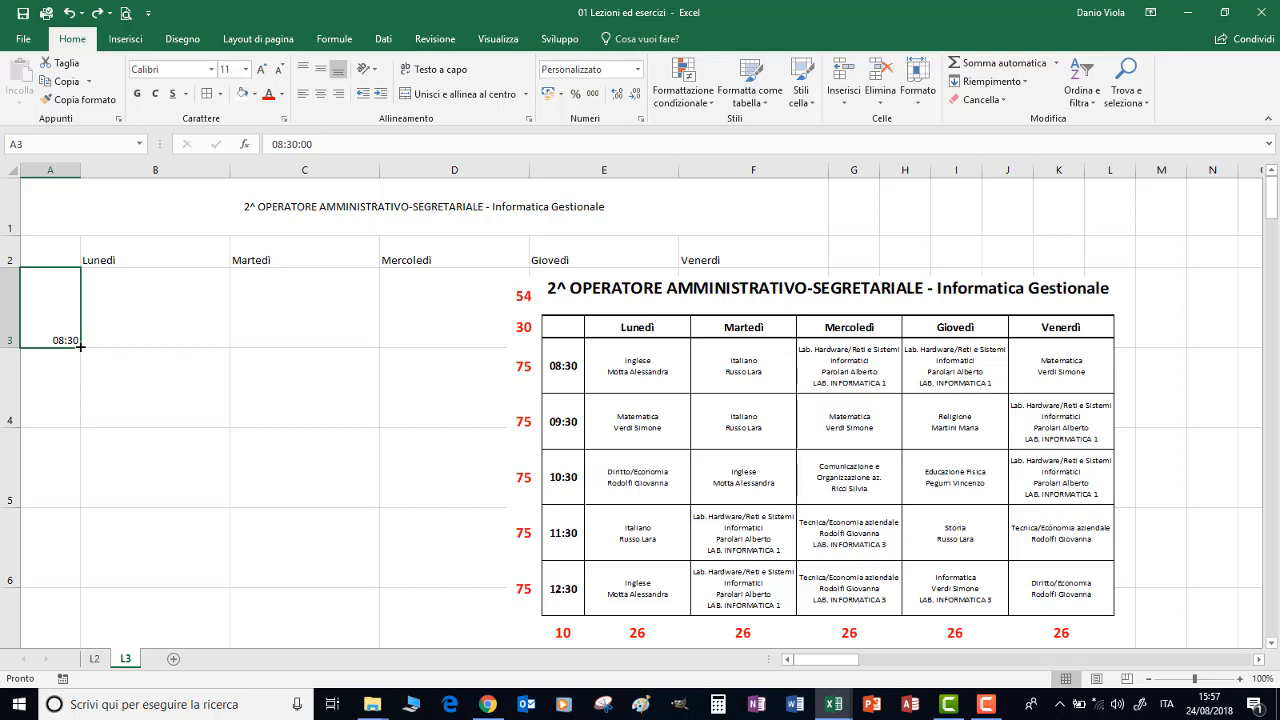
left_click_drag(80, 345, 63, 410)
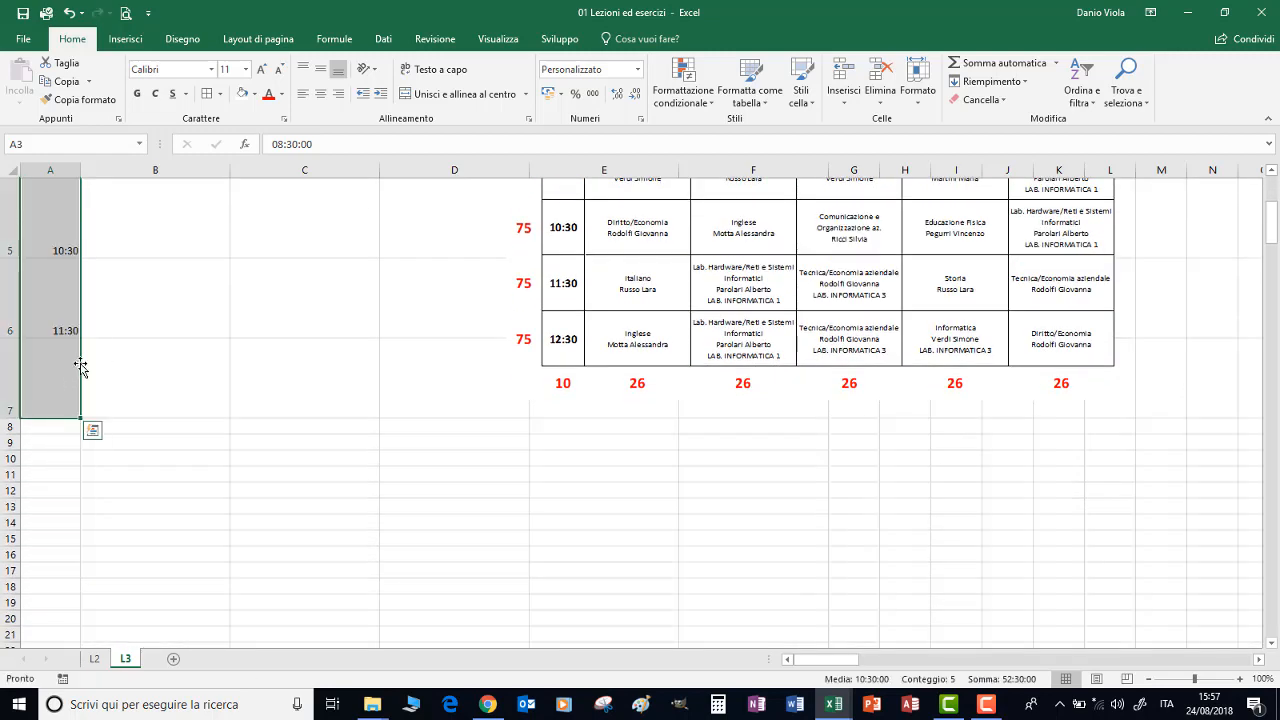
scroll(66, 365, "up", 2)
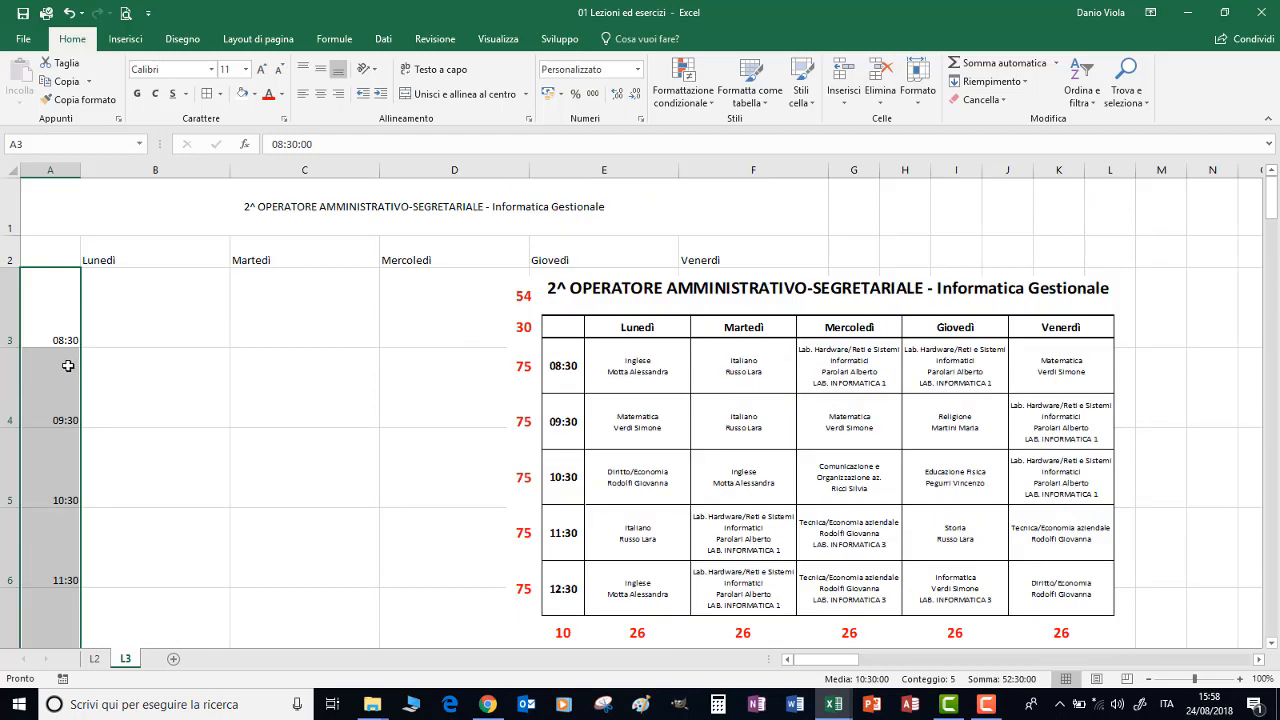
Enter Inglese in B3 with the teacher's full name on a second line inside the same cell
left_click(155, 309)
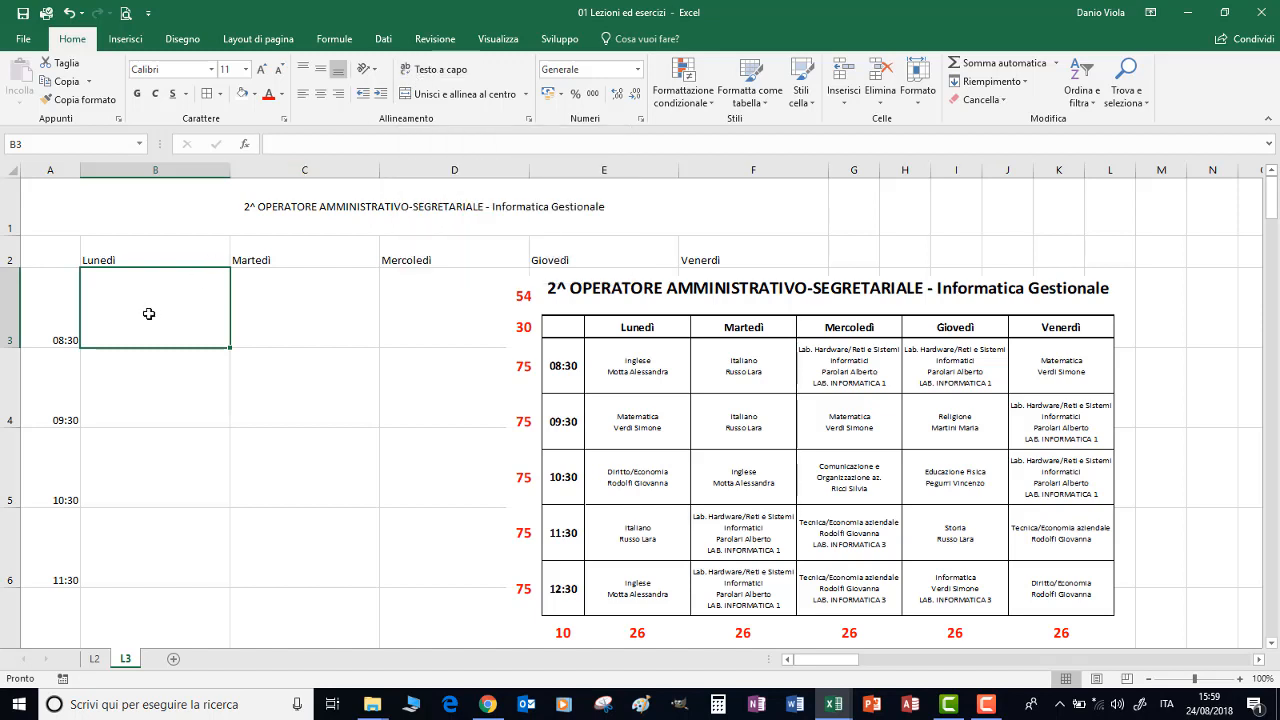
type("Inglese")
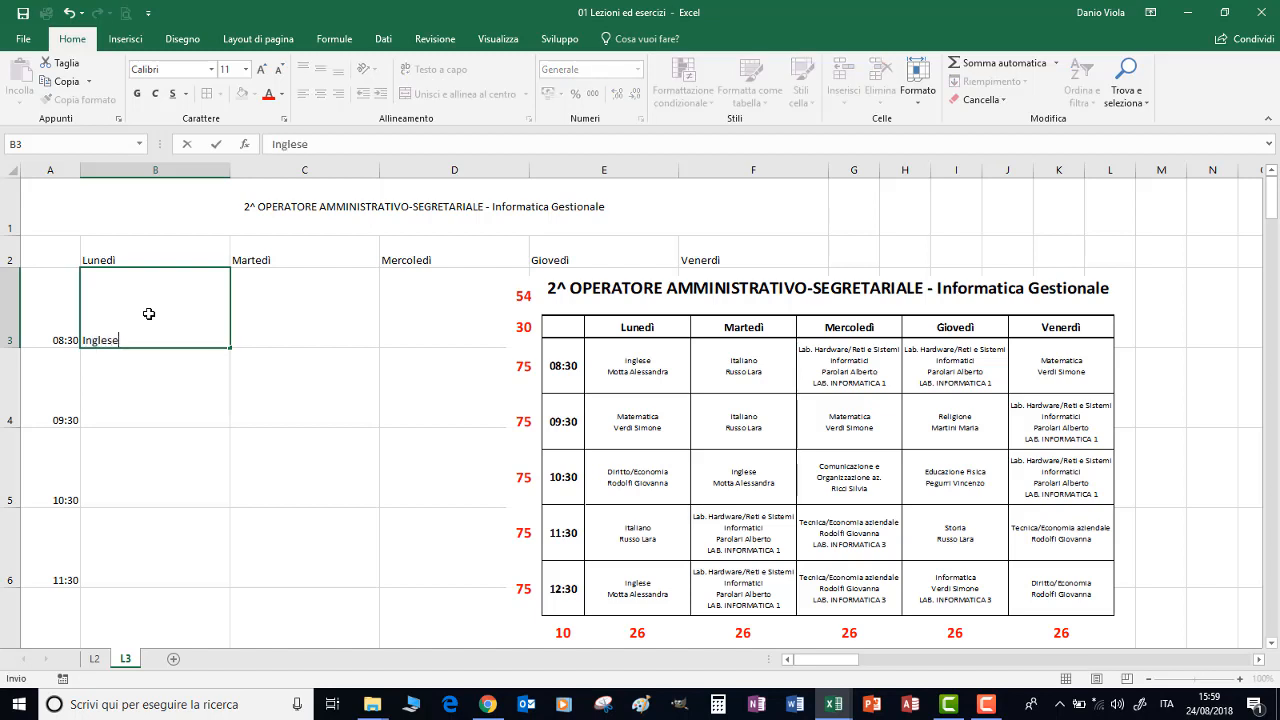
key("alt+Return")
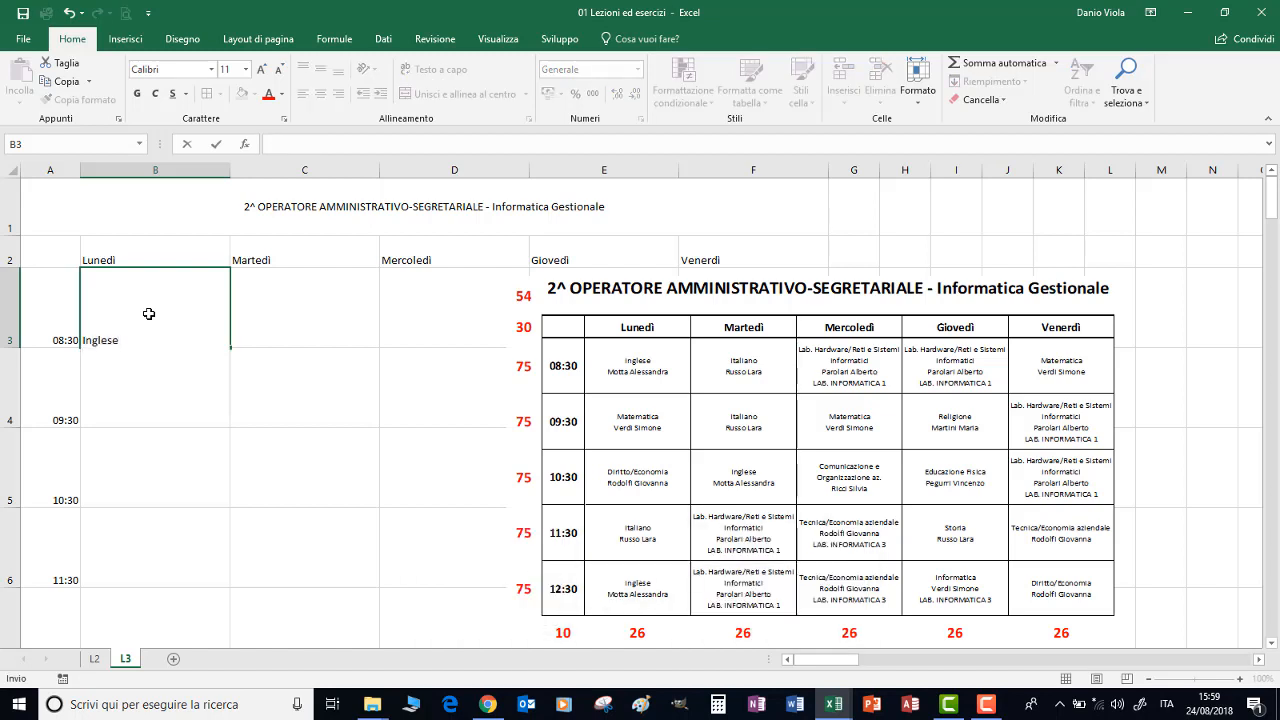
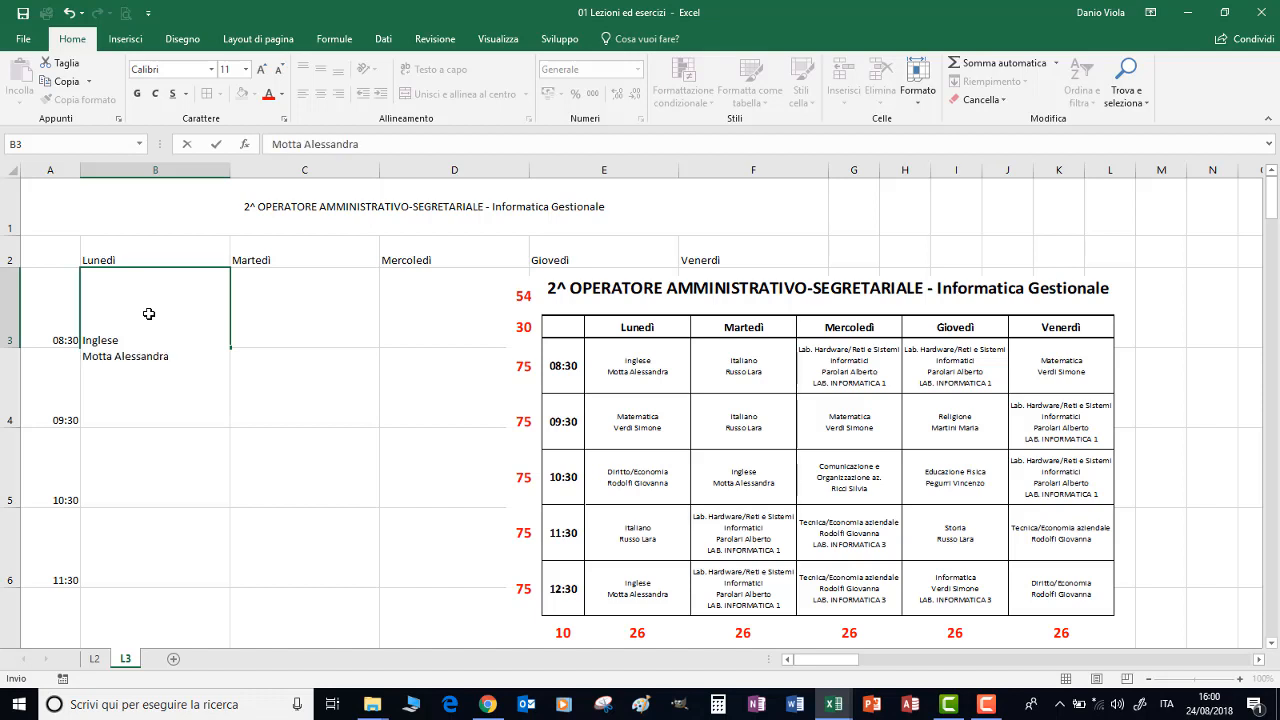
key("ctrl+Return")
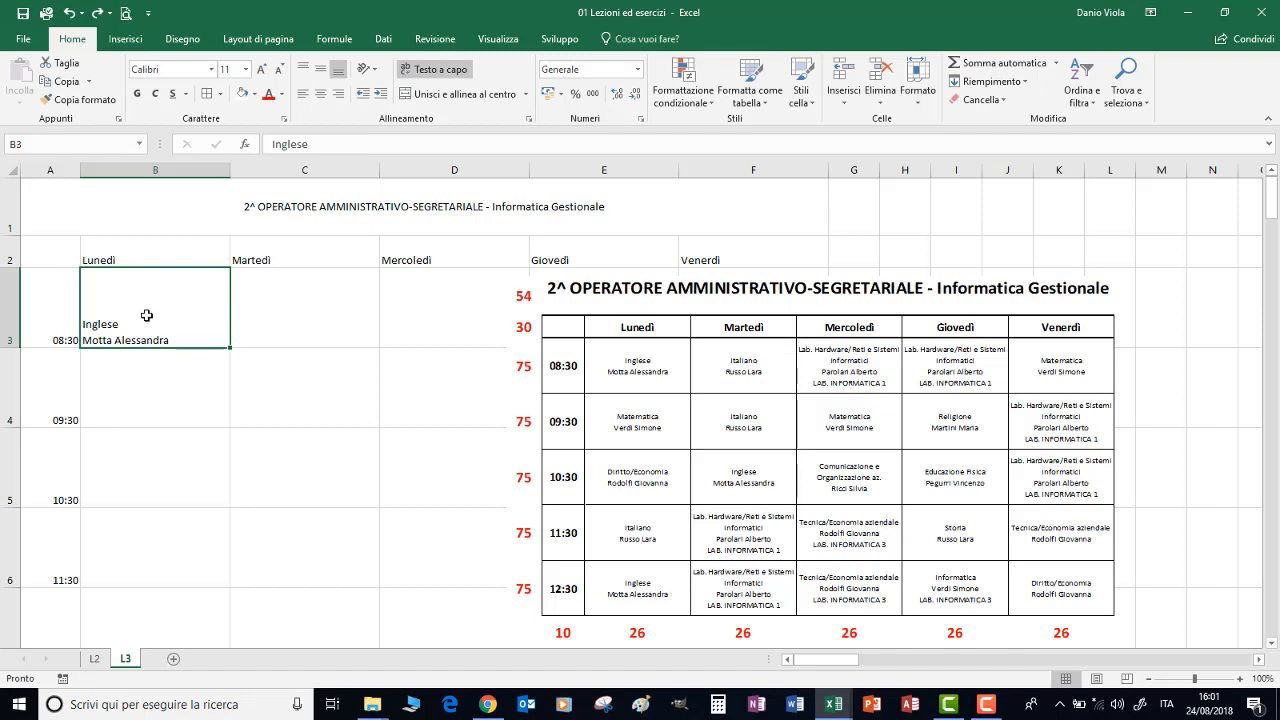
key("Down")
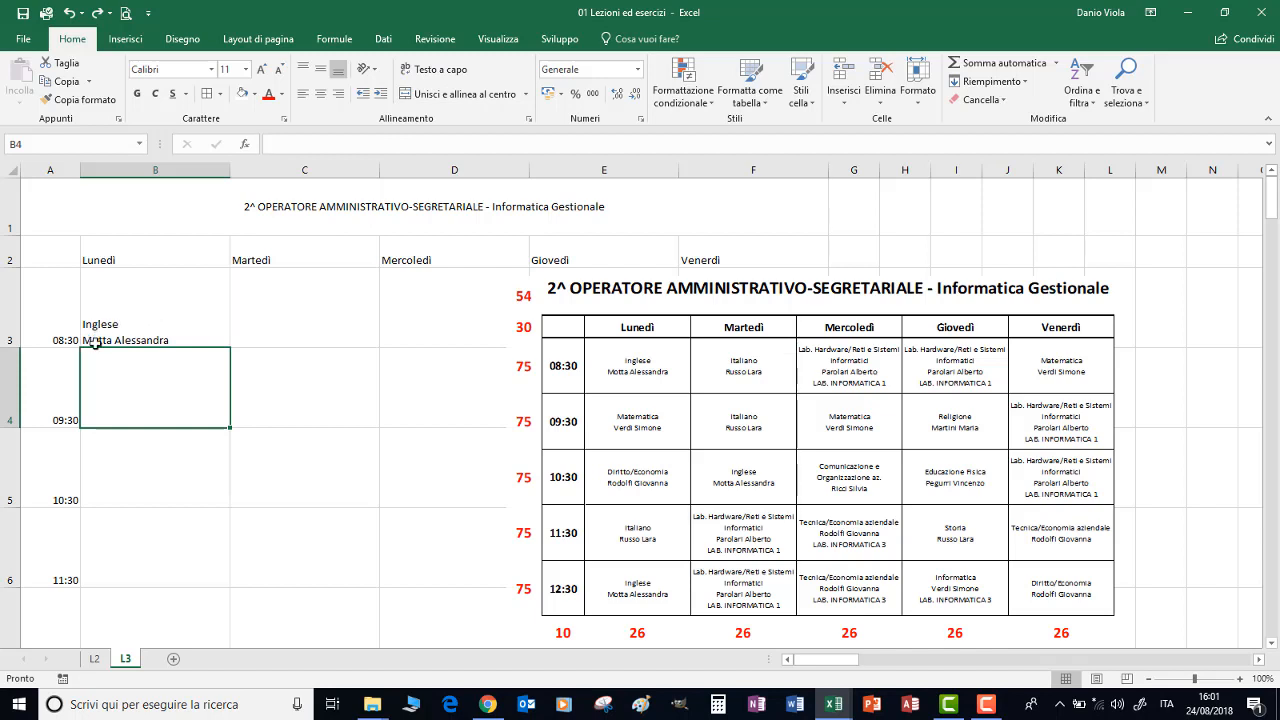
Centre the lesson text in B3 both vertically and horizontally
left_click(174, 317)
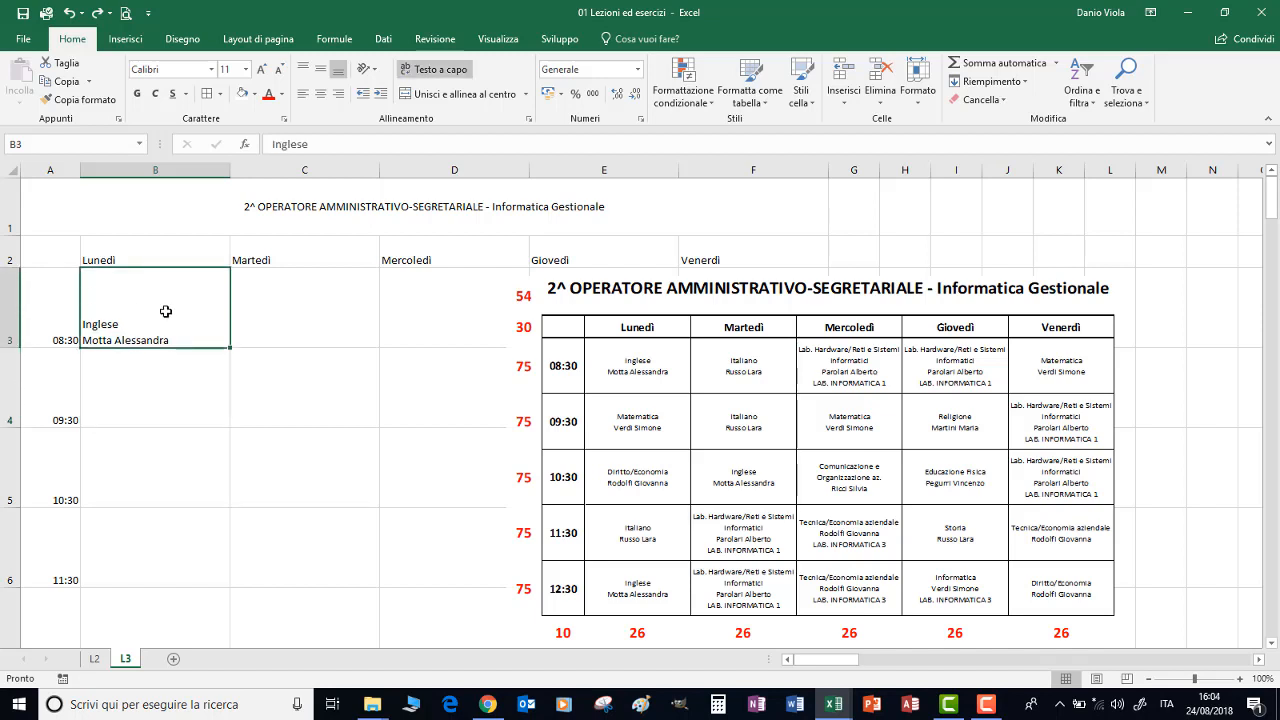
left_click(321, 71)
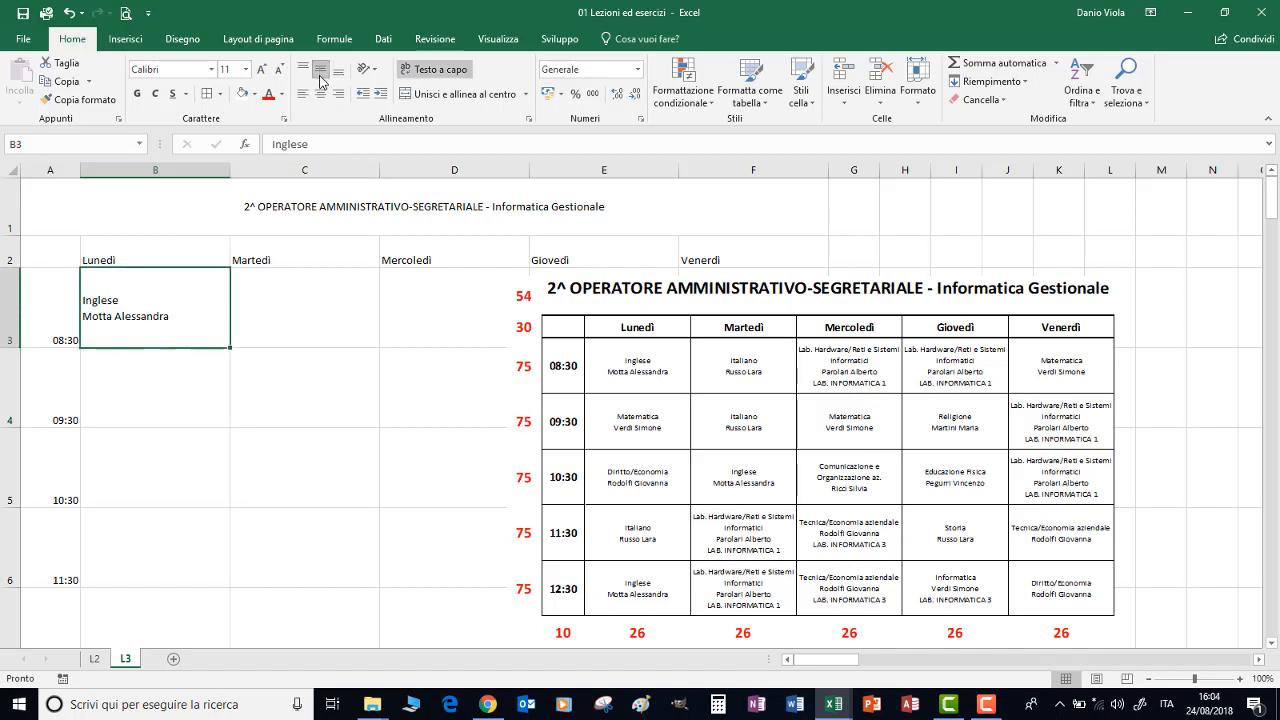
left_click(320, 92)
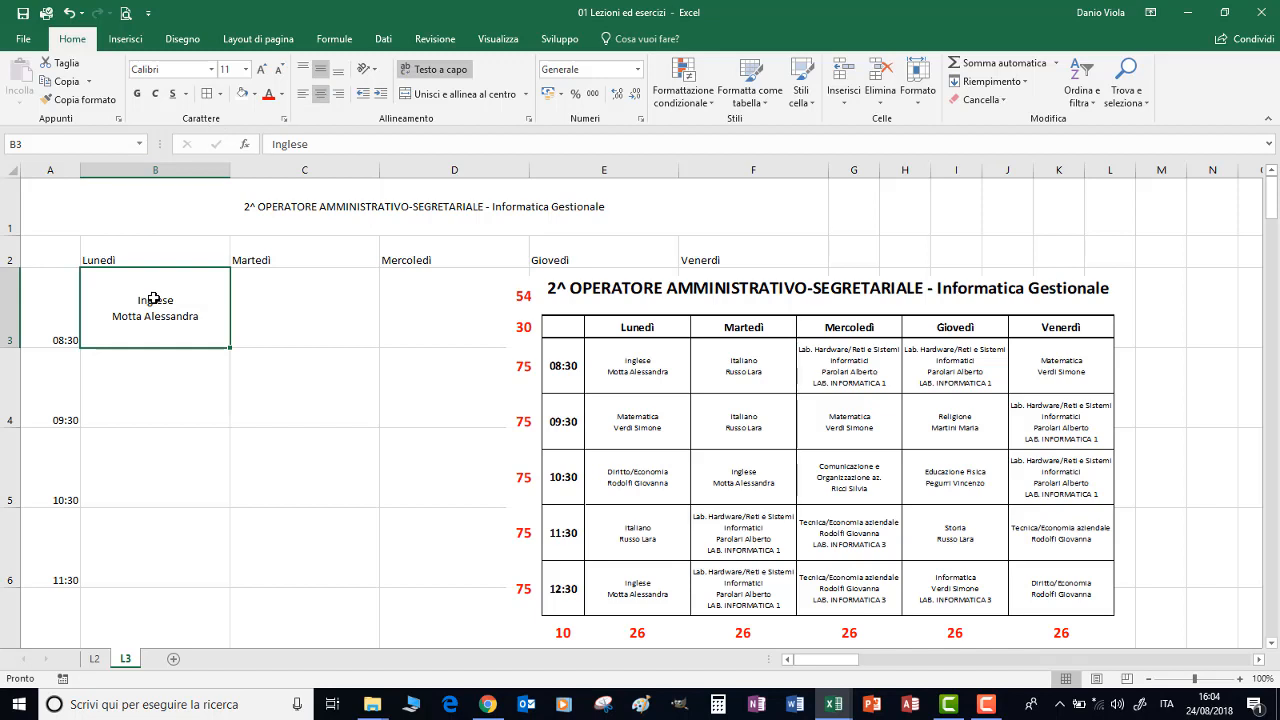
Fill B3 with a two-colour gradient, yellow as colour 1 and red as colour 2, using the Dal centro shading
right_click(154, 299)
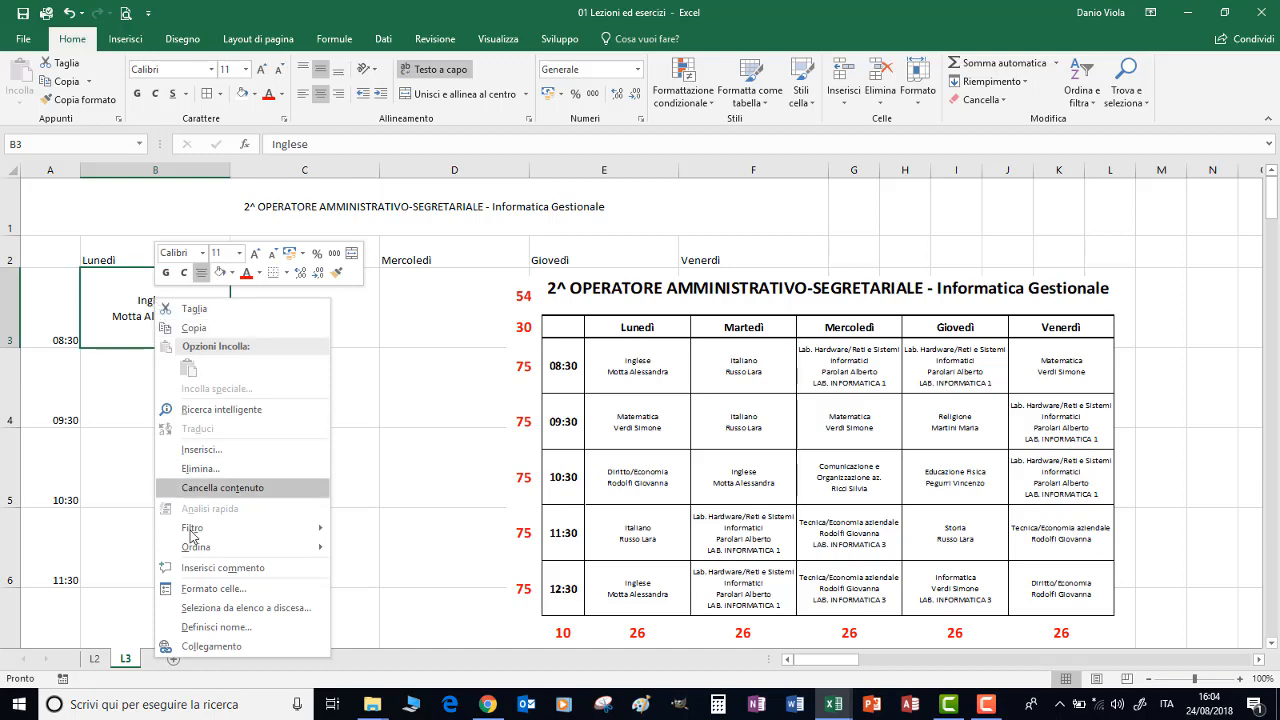
left_click(220, 591)
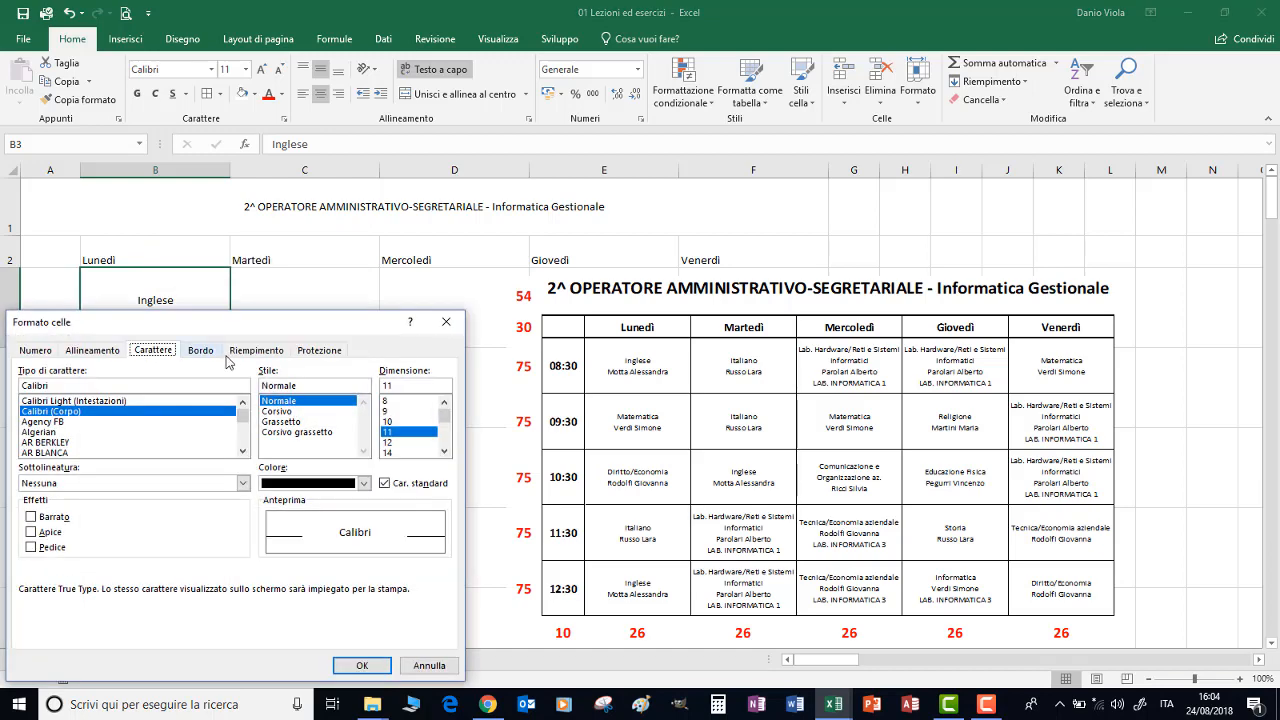
left_click(254, 351)
left_click(62, 533)
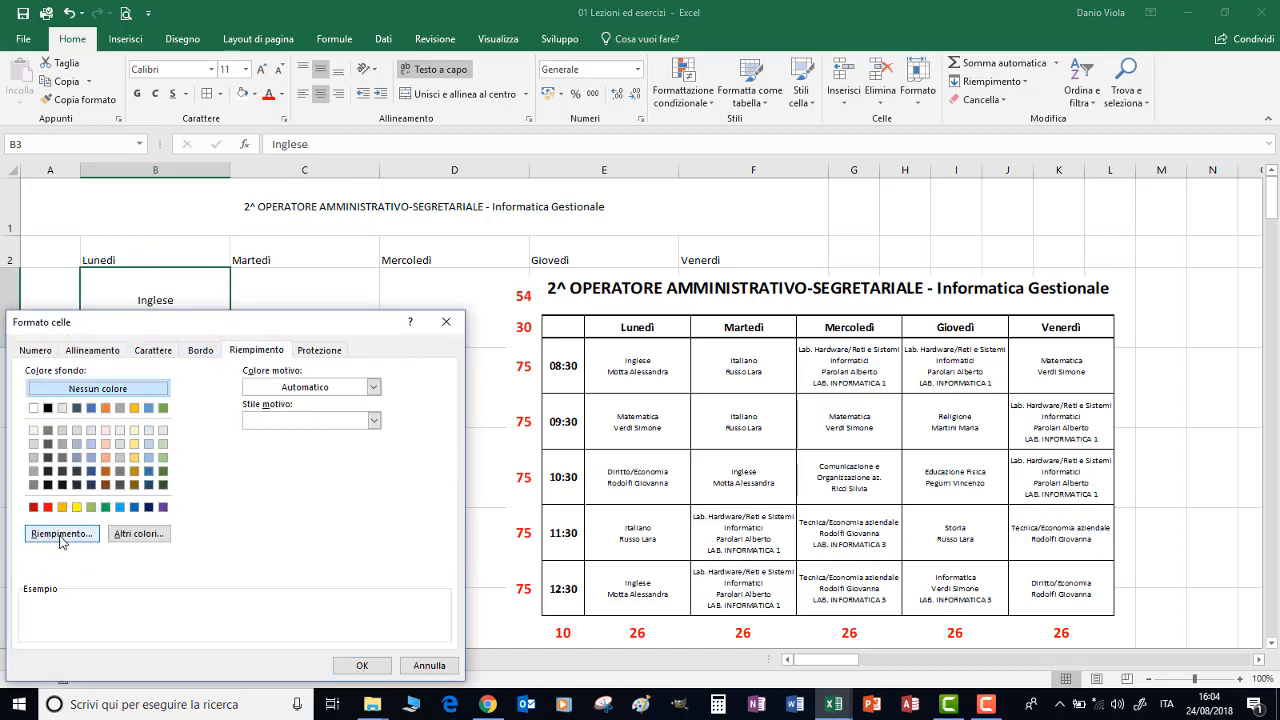
left_click(70, 527)
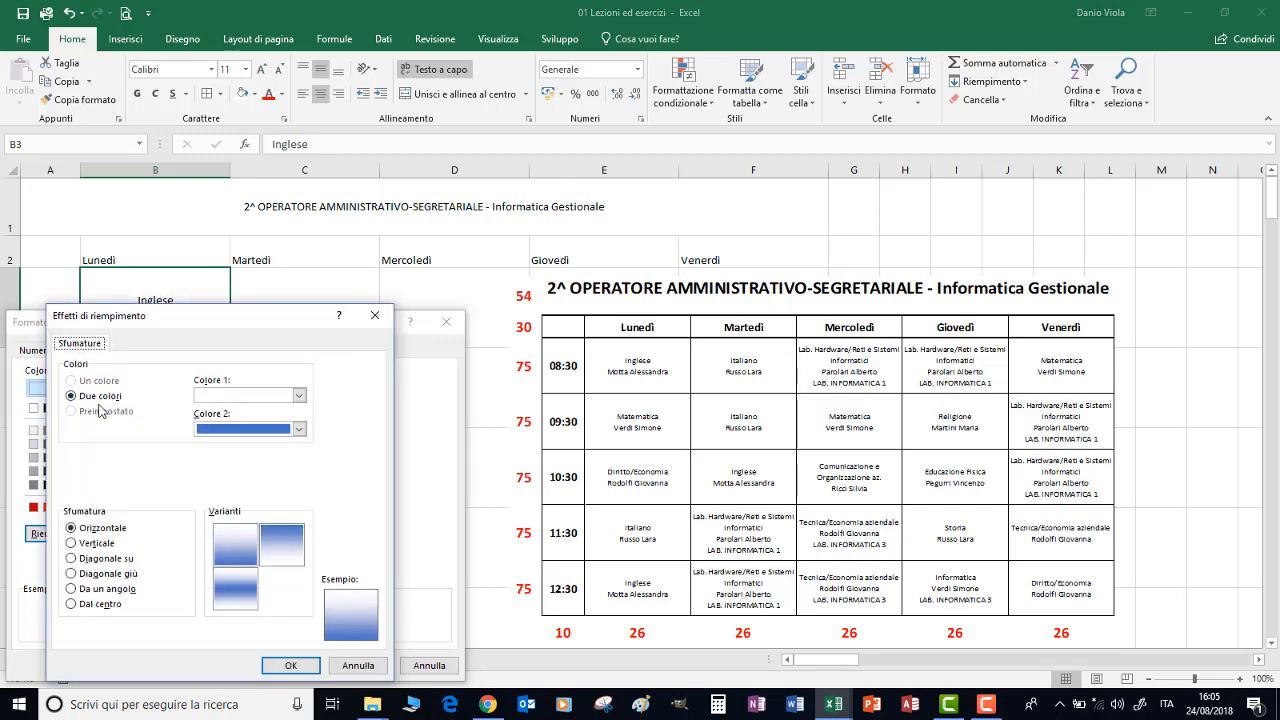
left_click(299, 396)
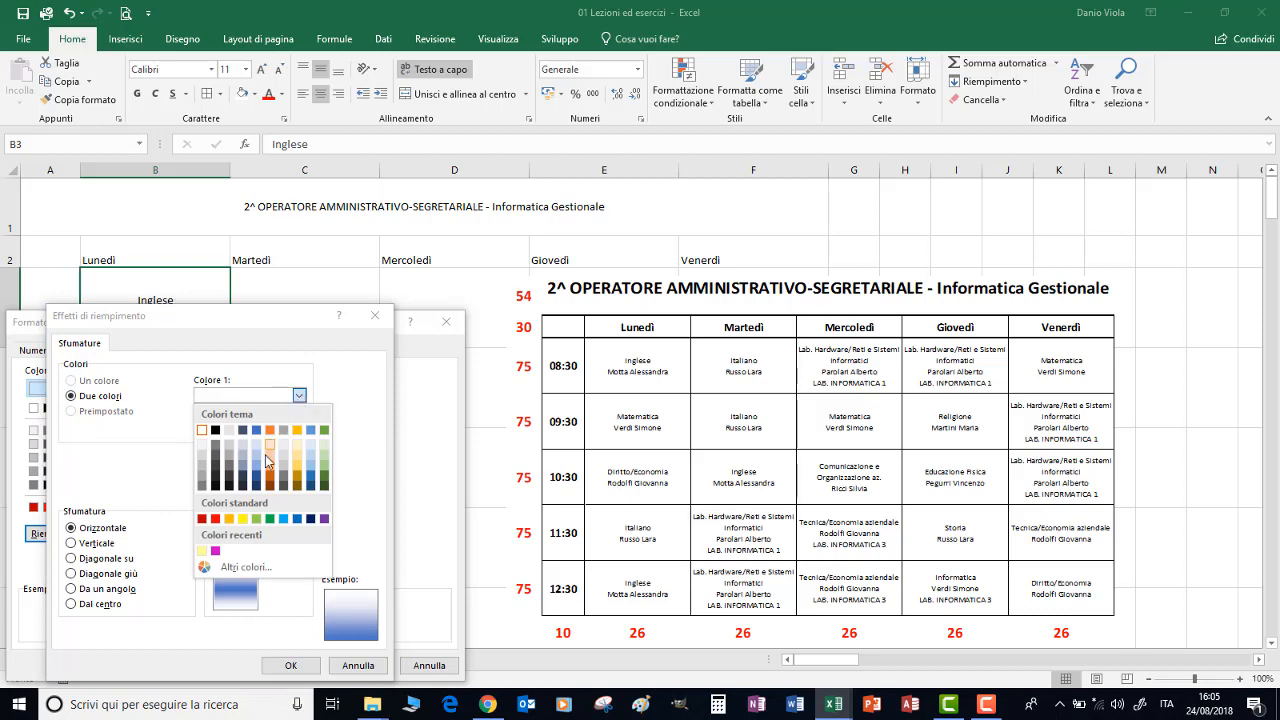
left_click(243, 519)
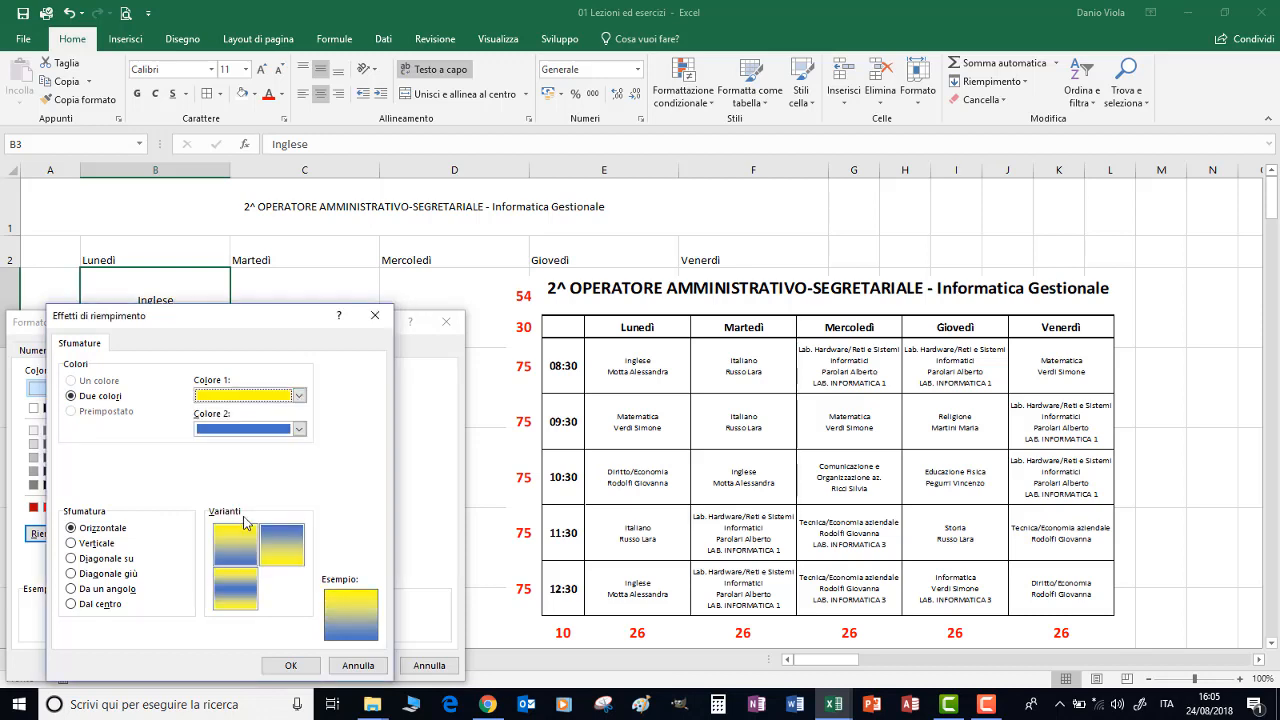
left_click(299, 429)
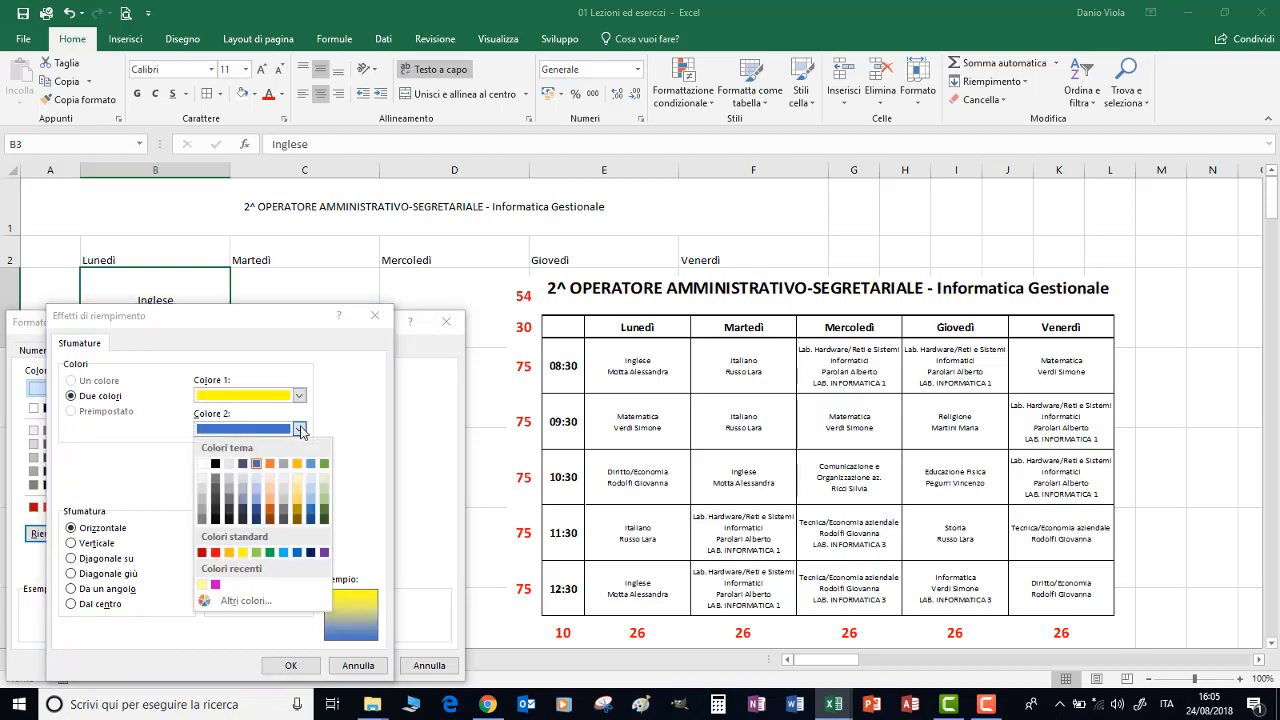
left_click(215, 552)
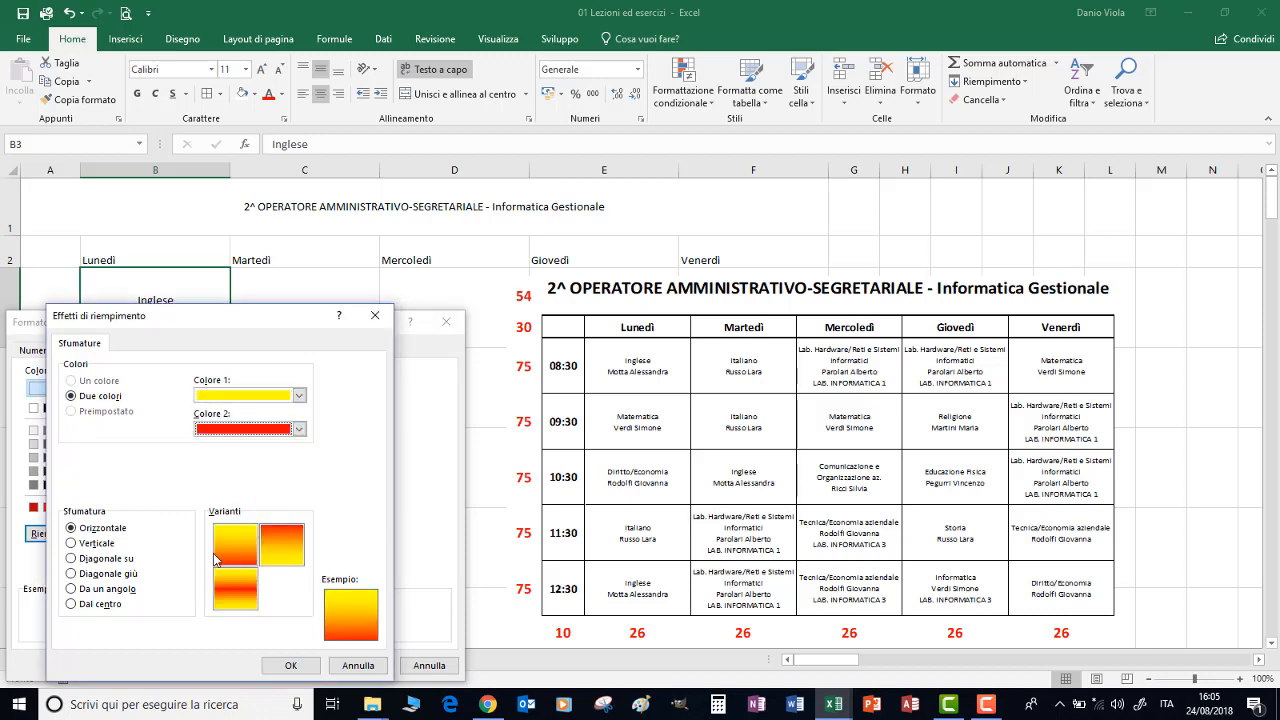
left_click(71, 605)
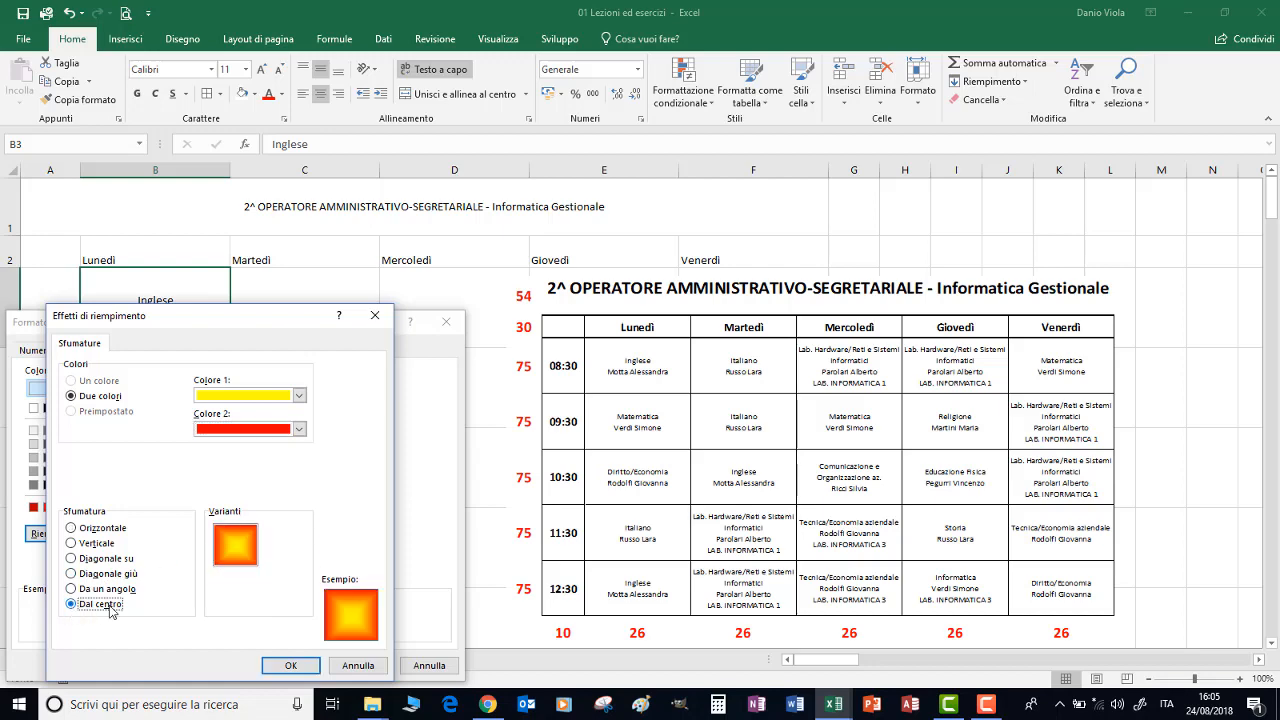
left_click(290, 667)
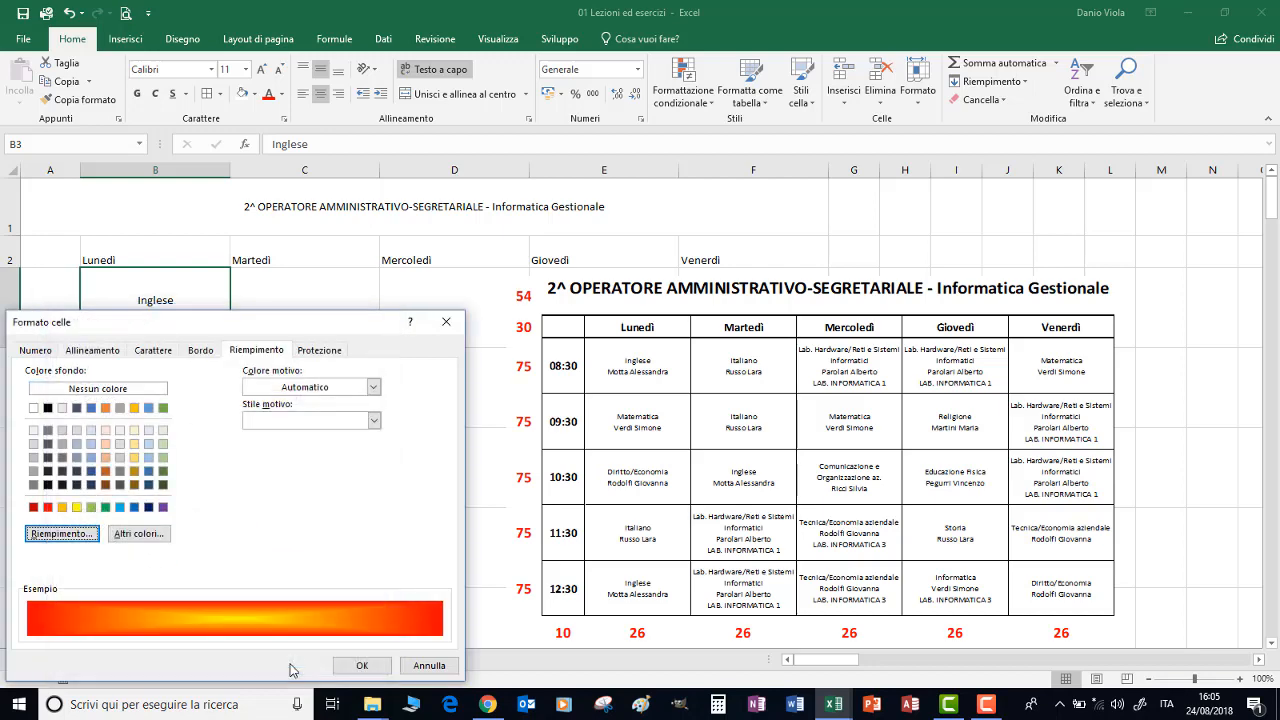
left_click(359, 666)
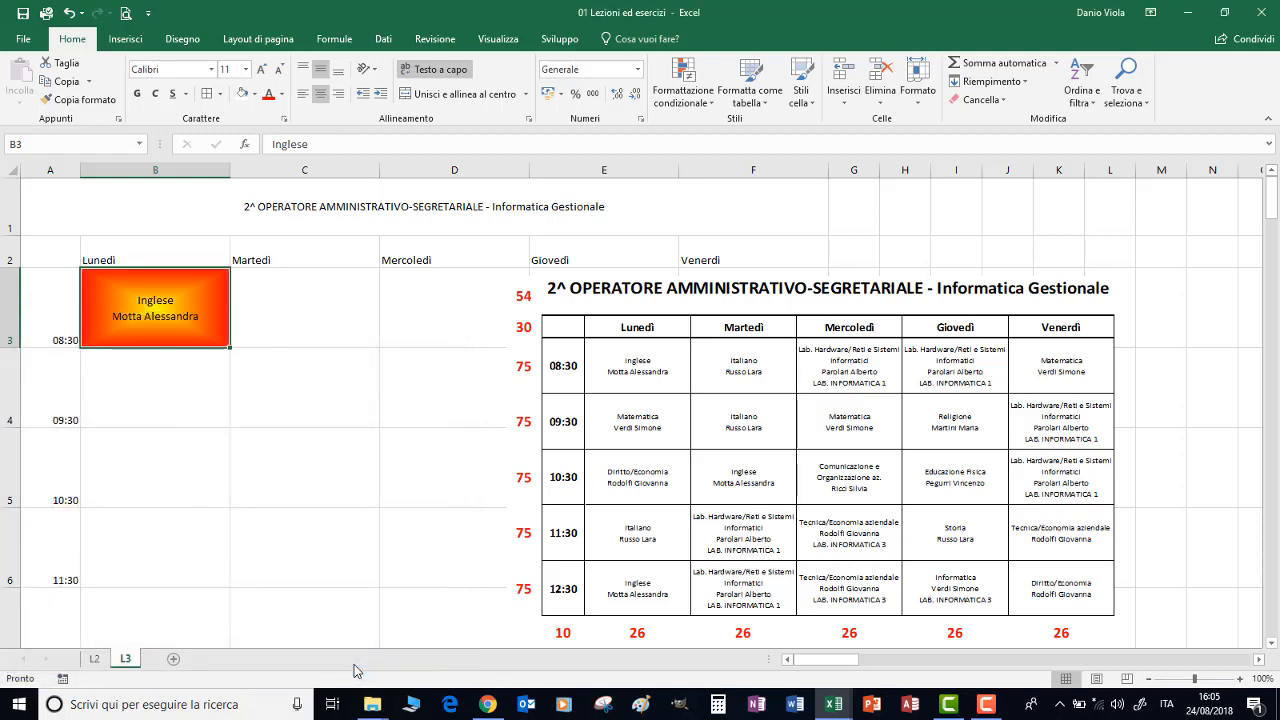
Copy the formatted Inglese cell B3 and paste it into C5 and B7
right_click(171, 305)
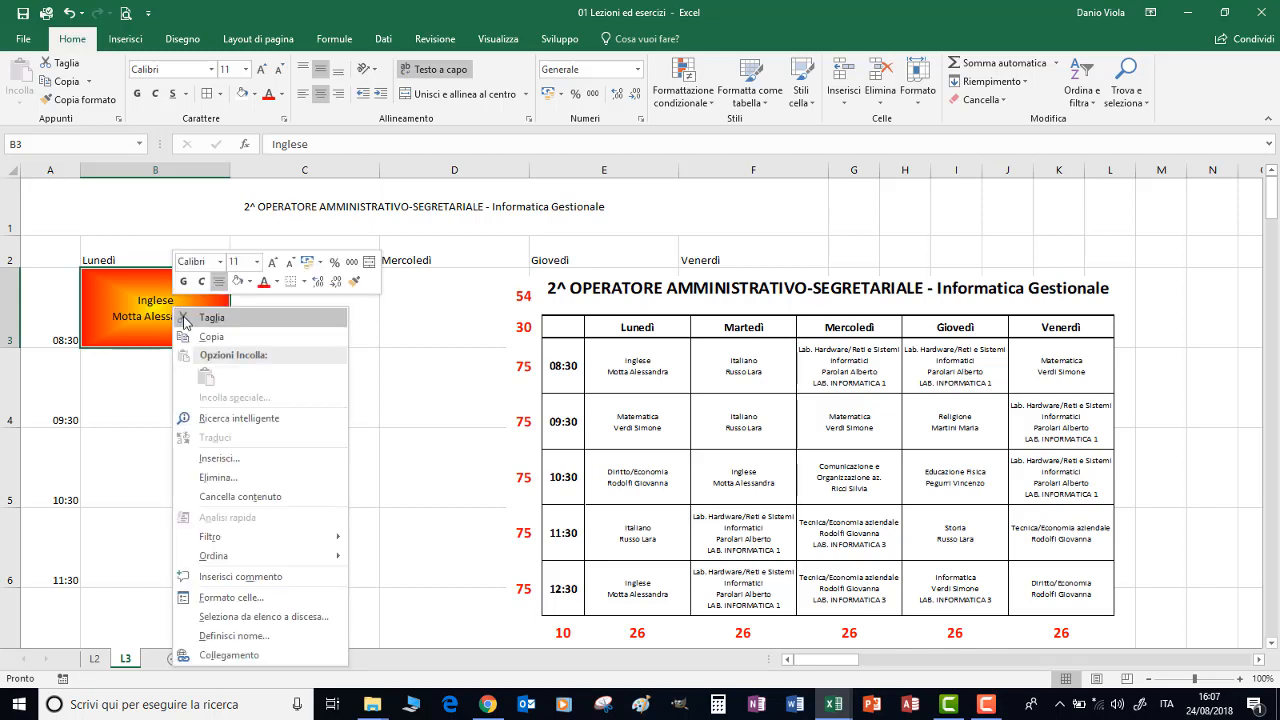
left_click(205, 336)
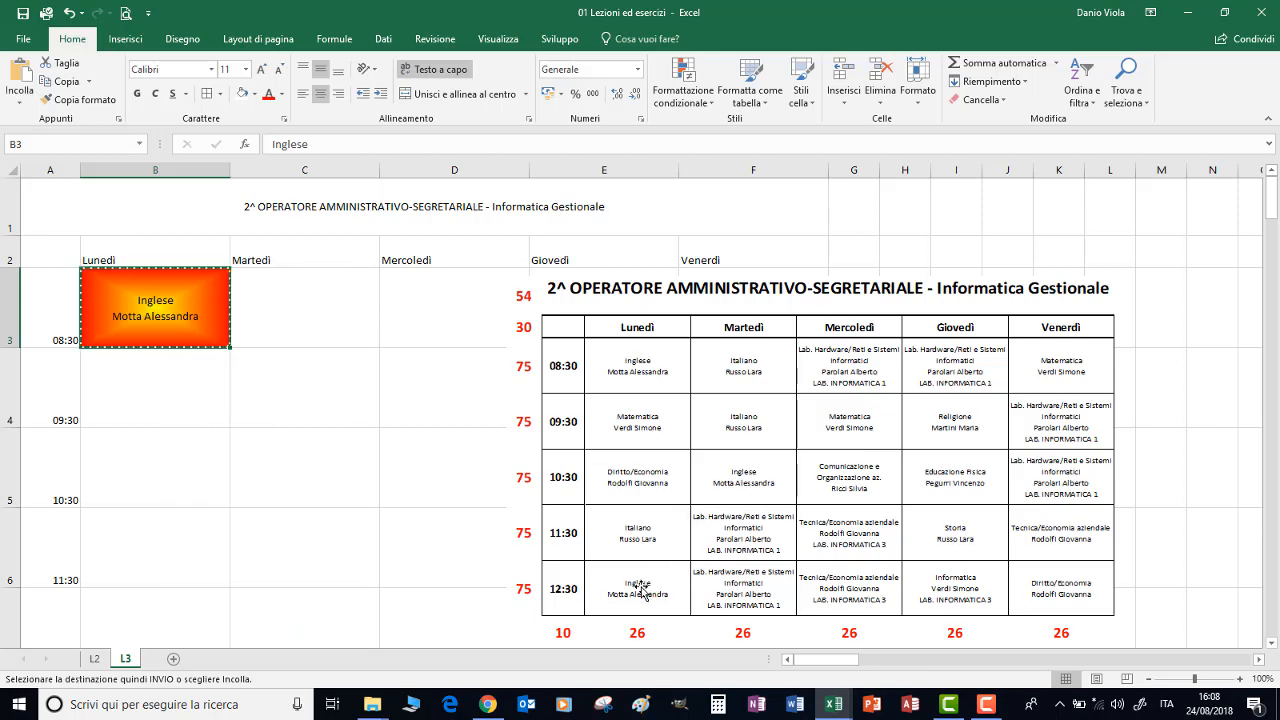
right_click(293, 465)
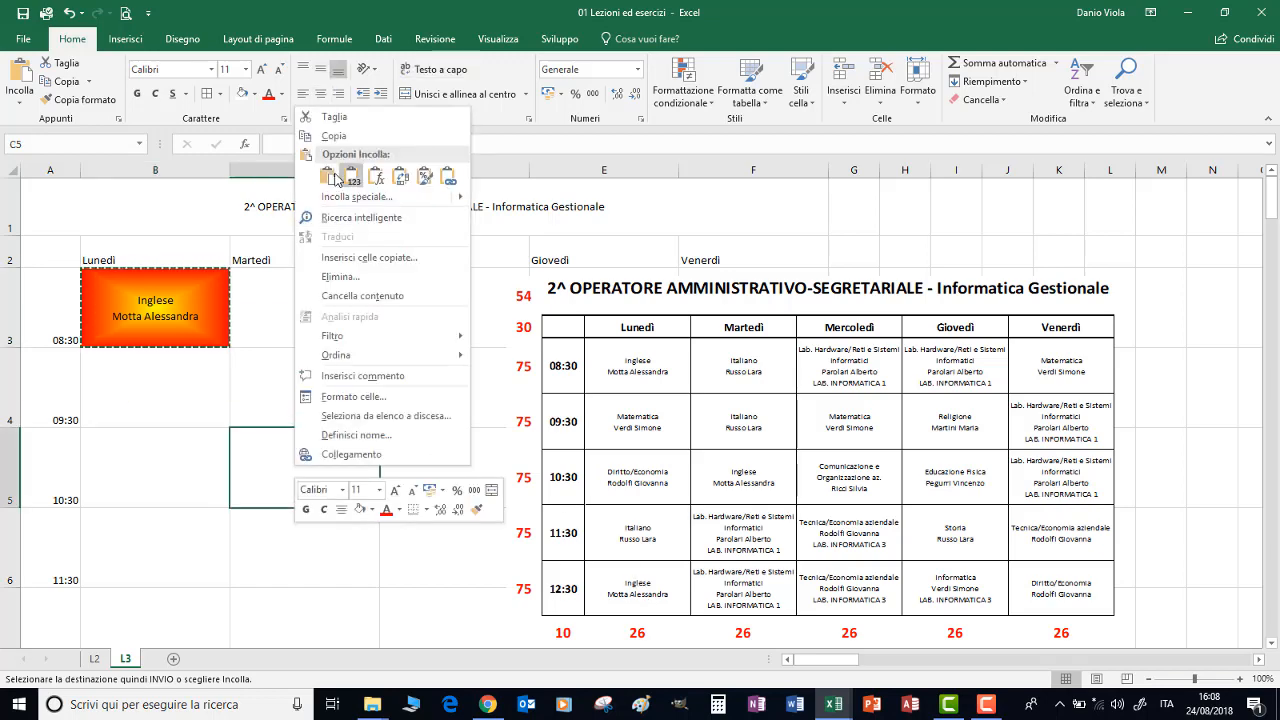
key("Escape")
key("ctrl+v")
scroll(266, 380, "down", 2)
right_click(151, 233)
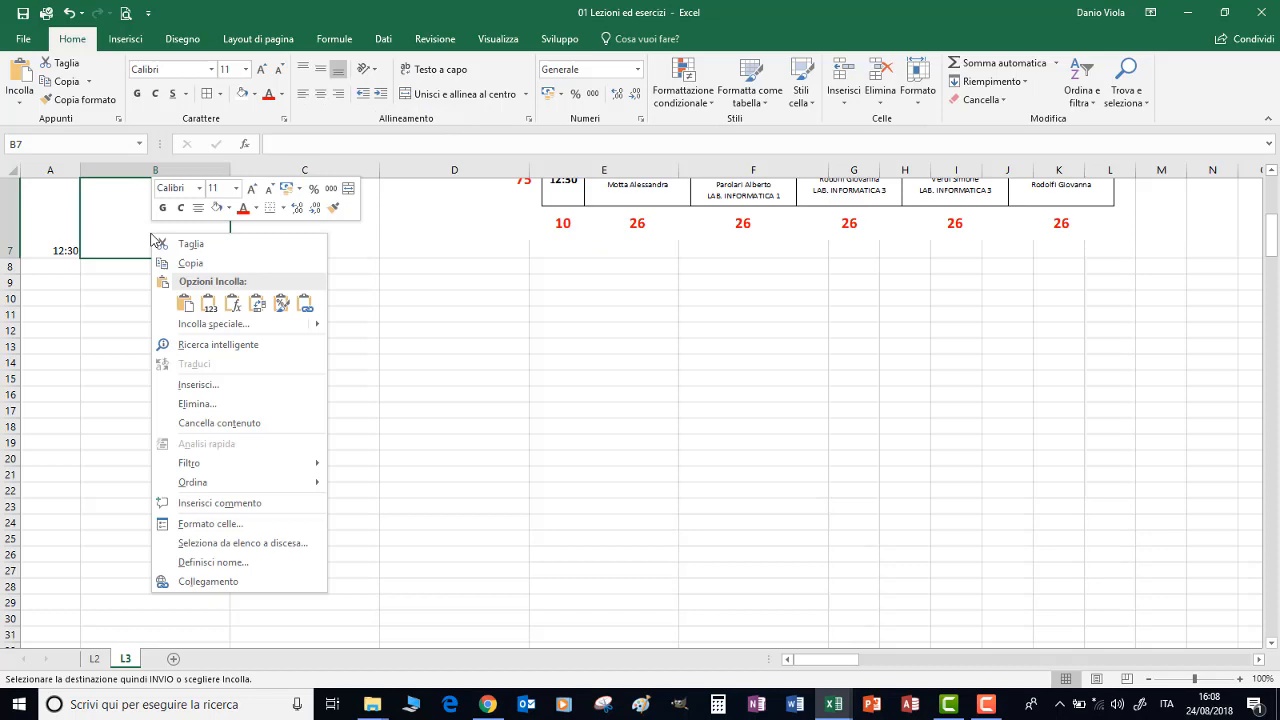
left_click(185, 304)
scroll(185, 306, "up", 2)
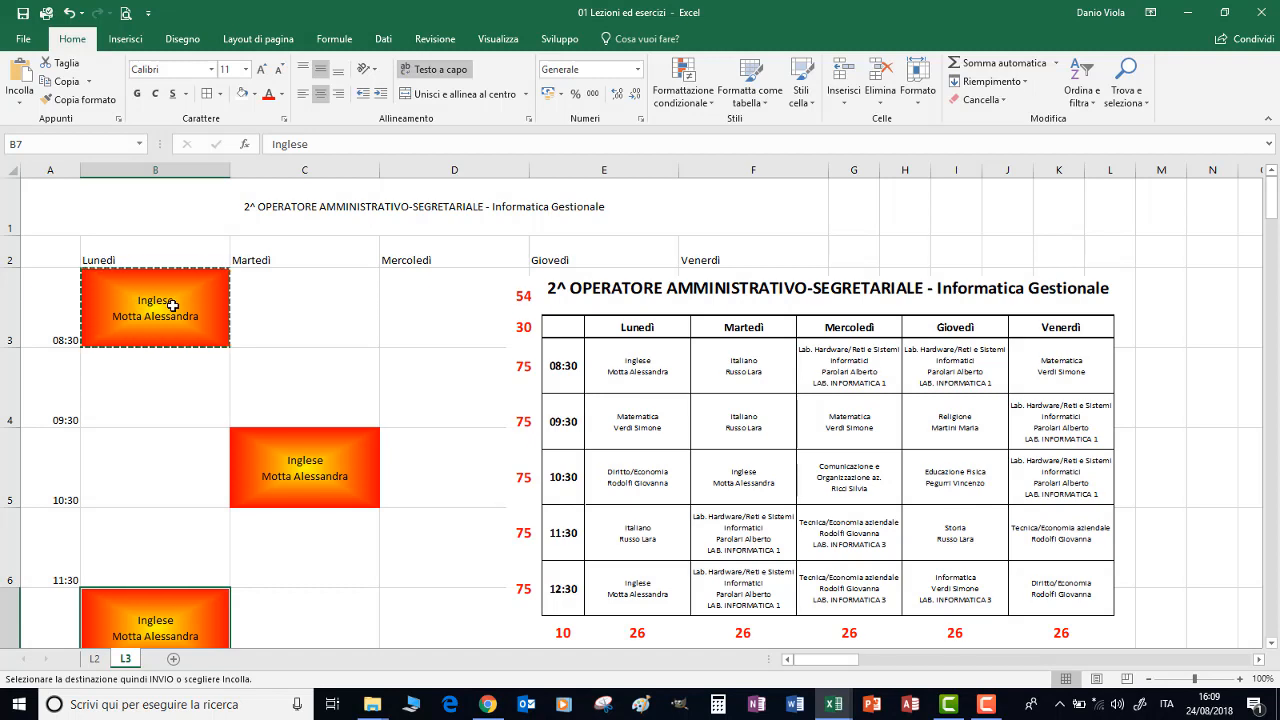
key("Escape")
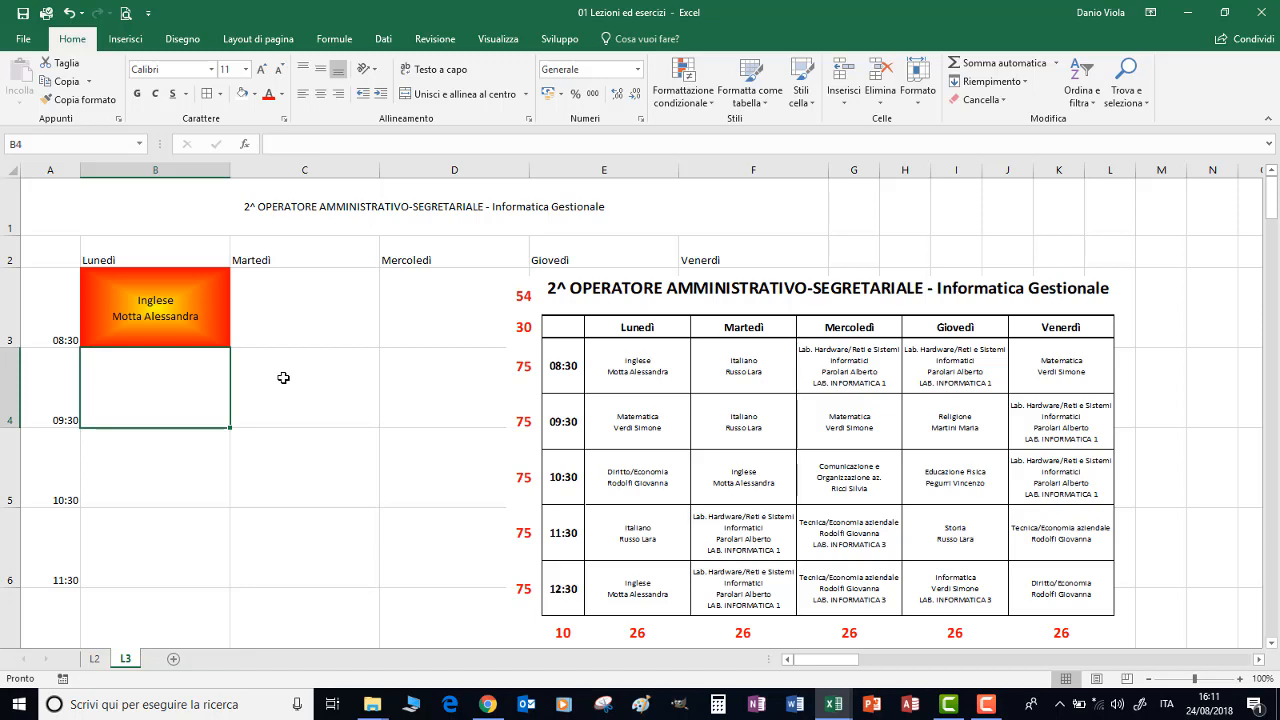
Duplicate the Monday 08:30 Inglese lesson into the Tuesday 10:30 slot in C5 and the Monday 12:30 slot in B7
left_click(150, 302)
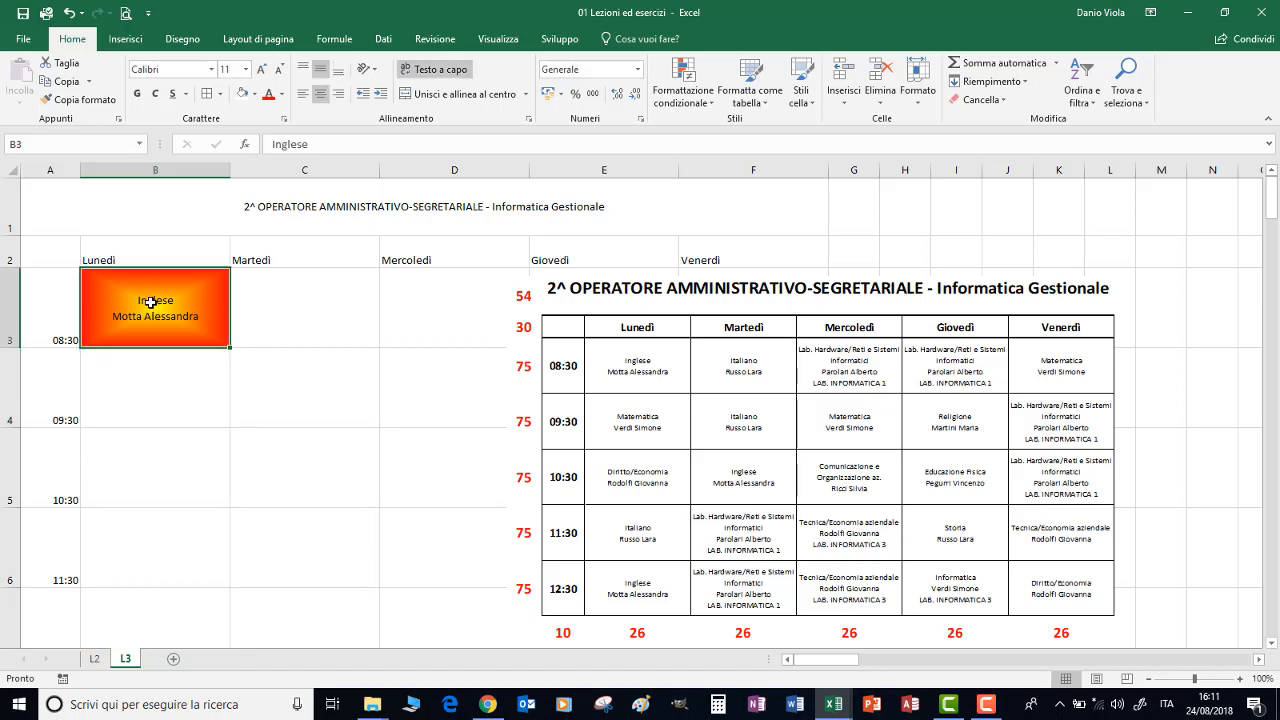
key("ctrl+c")
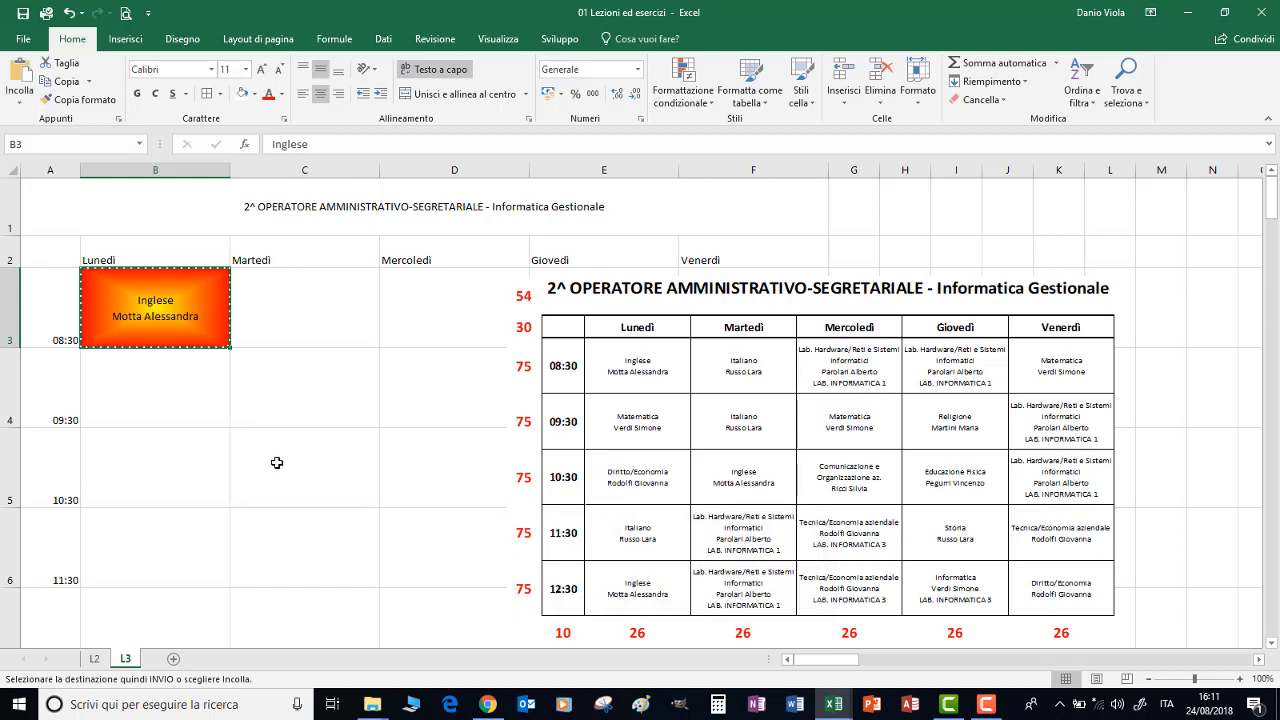
left_click(277, 463)
key("ctrl+v")
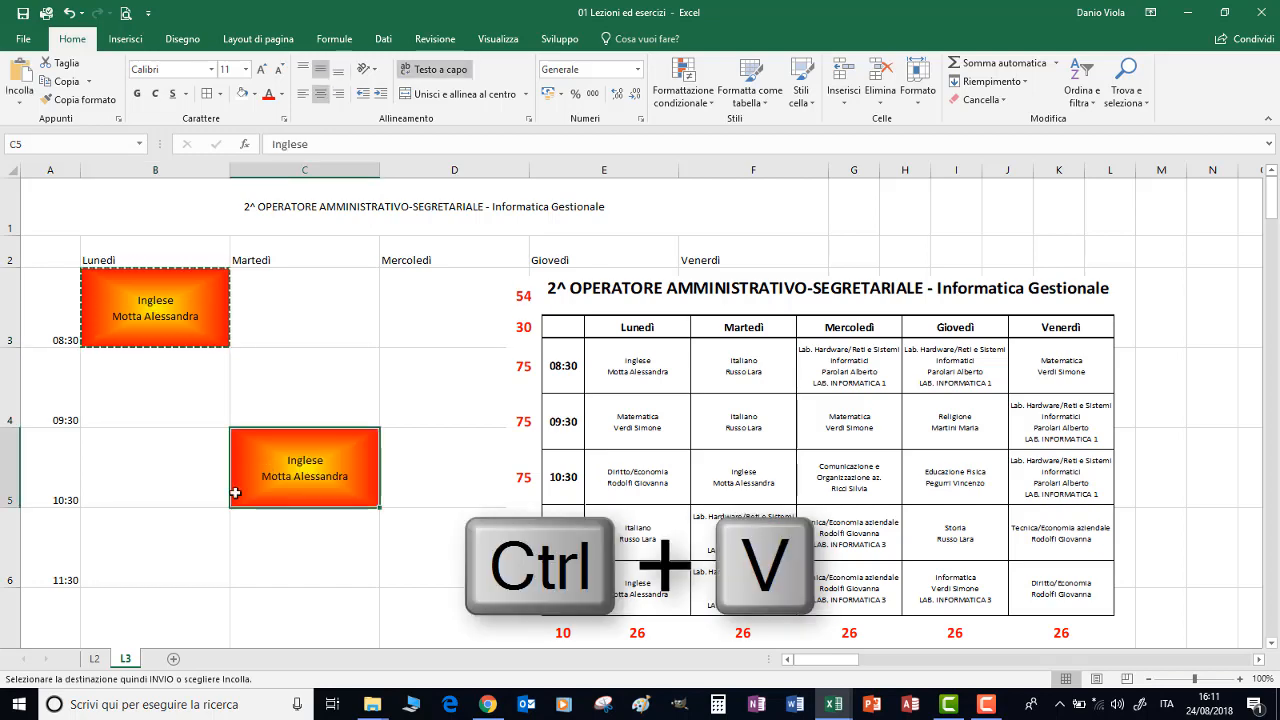
scroll(137, 460, "down", 1)
left_click(140, 445)
key("ctrl+v")
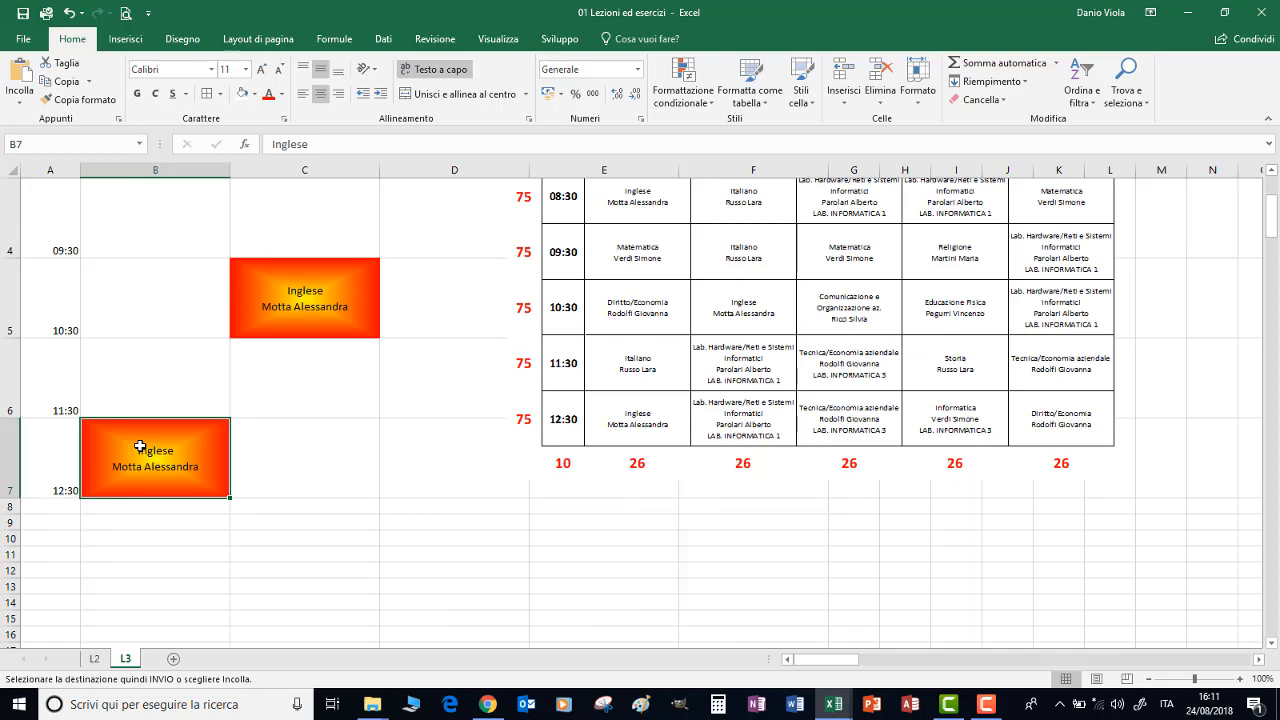
scroll(140, 447, "up", 1)
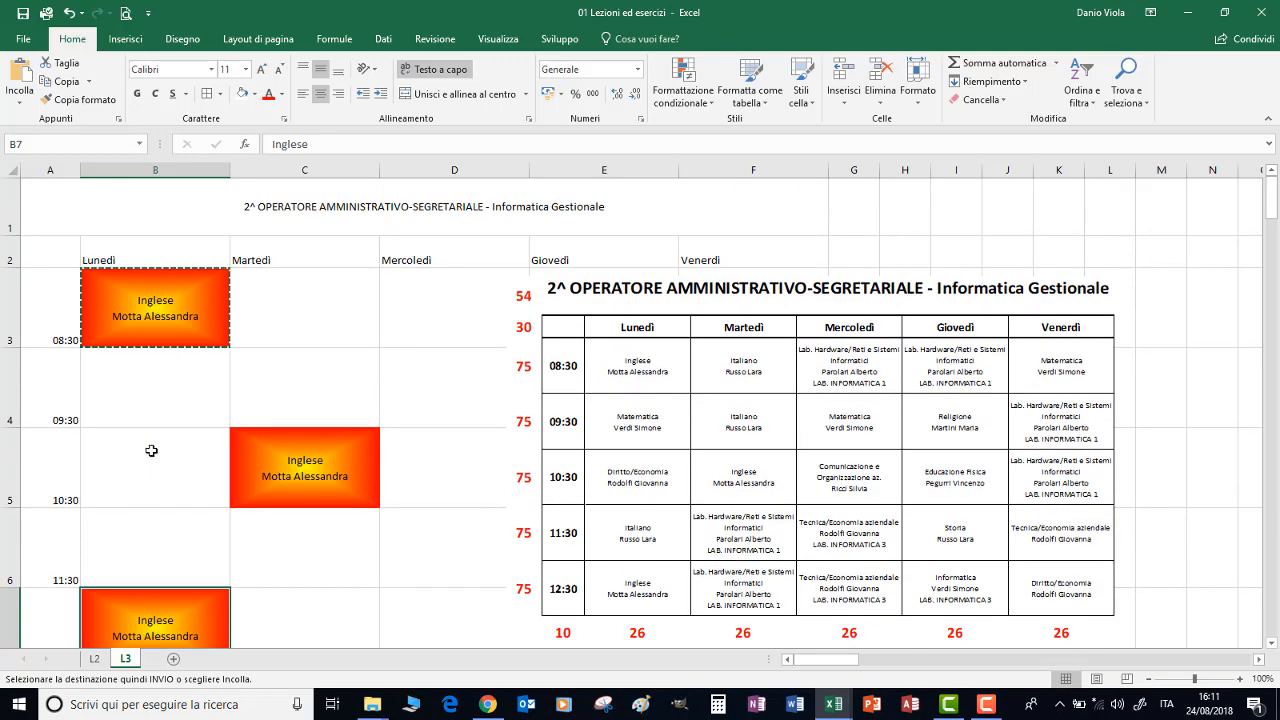
left_click(181, 312)
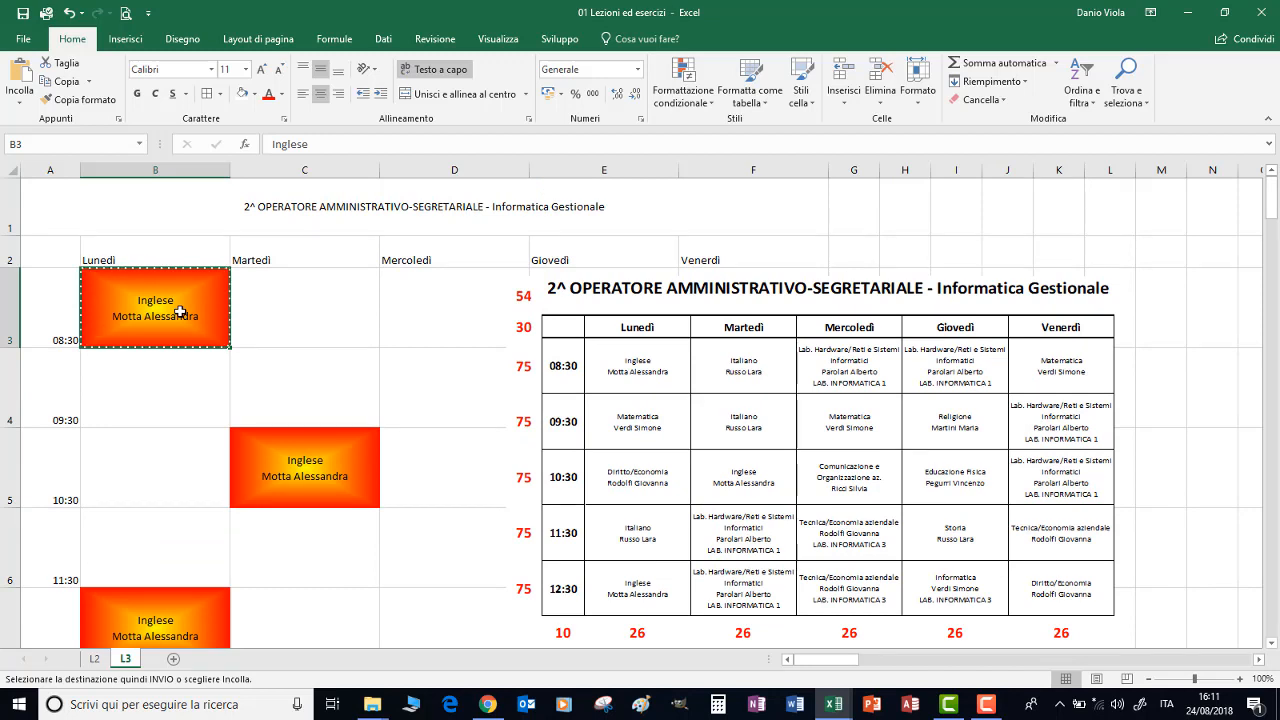
Try moving the Inglese lesson from B3 to C4 with cut and paste, undoing, redoing and undoing the move
key("ctrl+x")
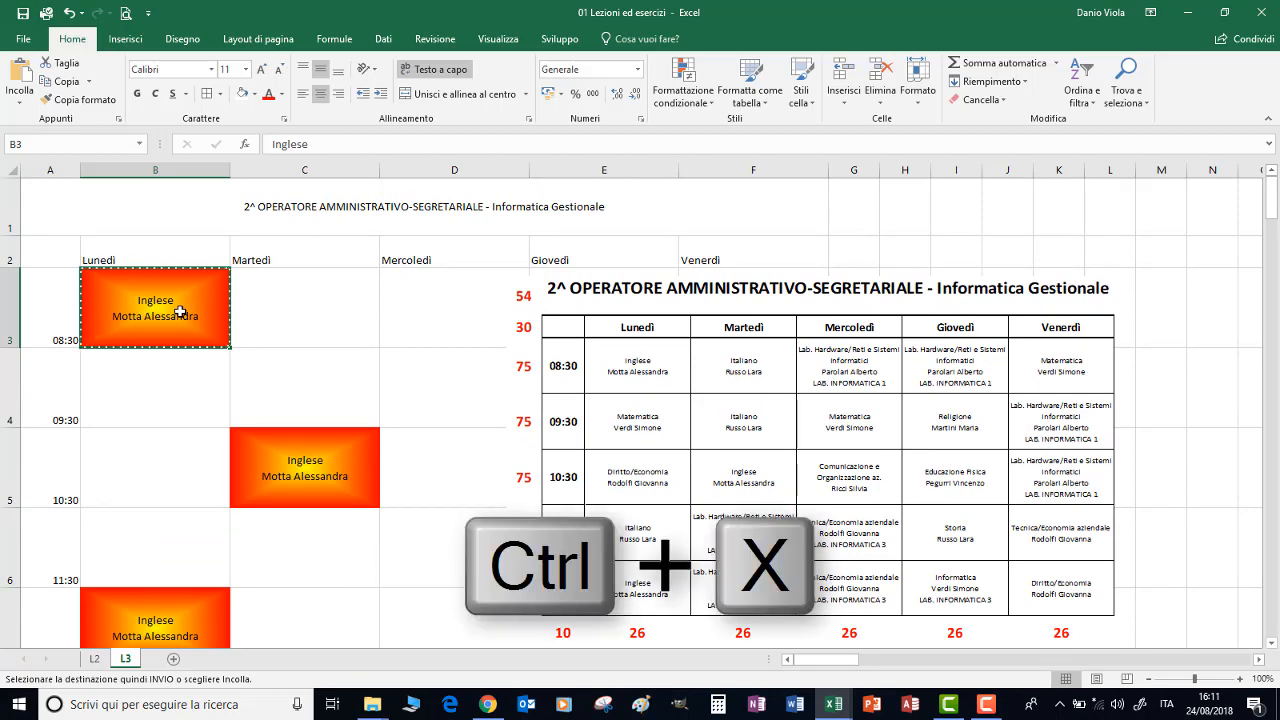
left_click(308, 375)
key("ctrl+v")
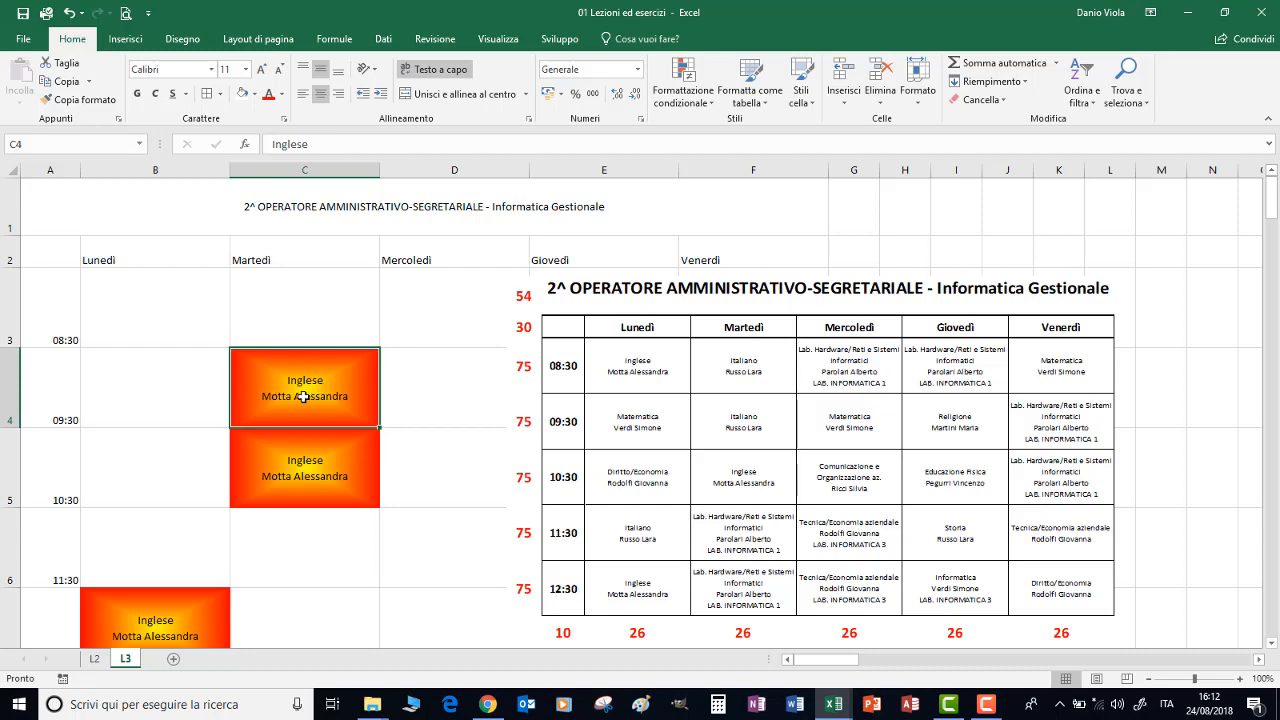
key("ctrl+z")
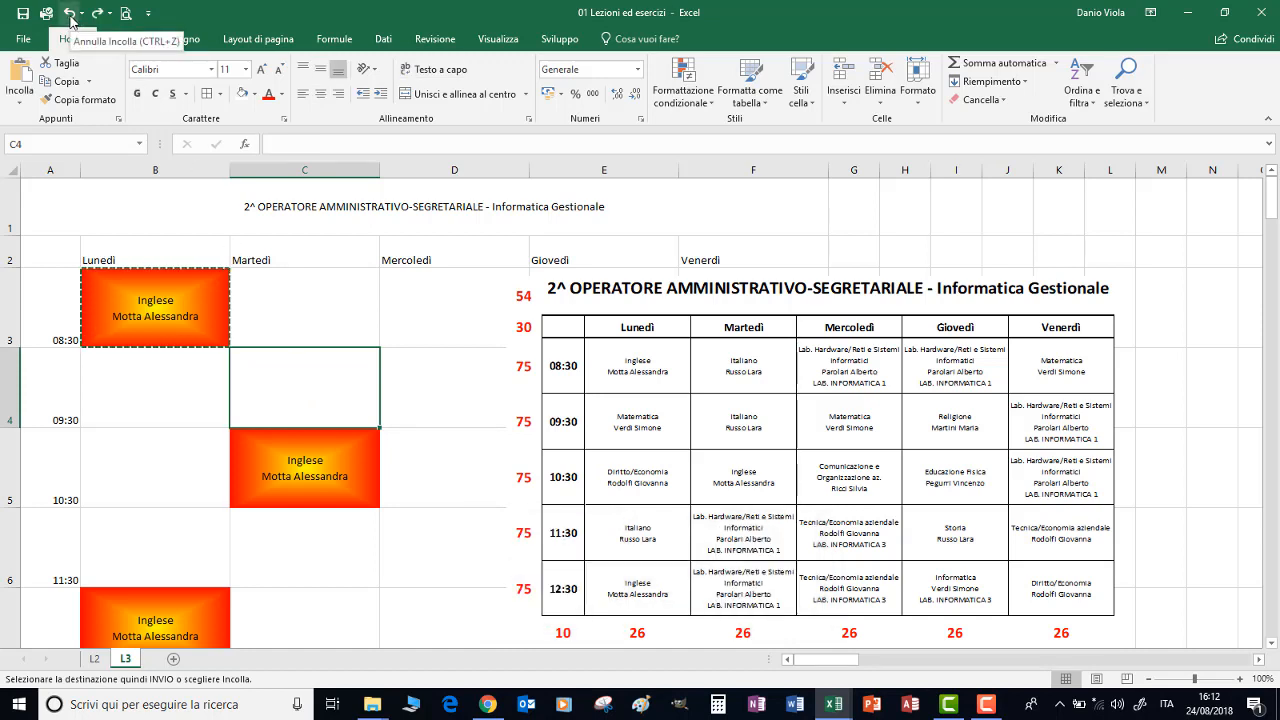
key("ctrl+y")
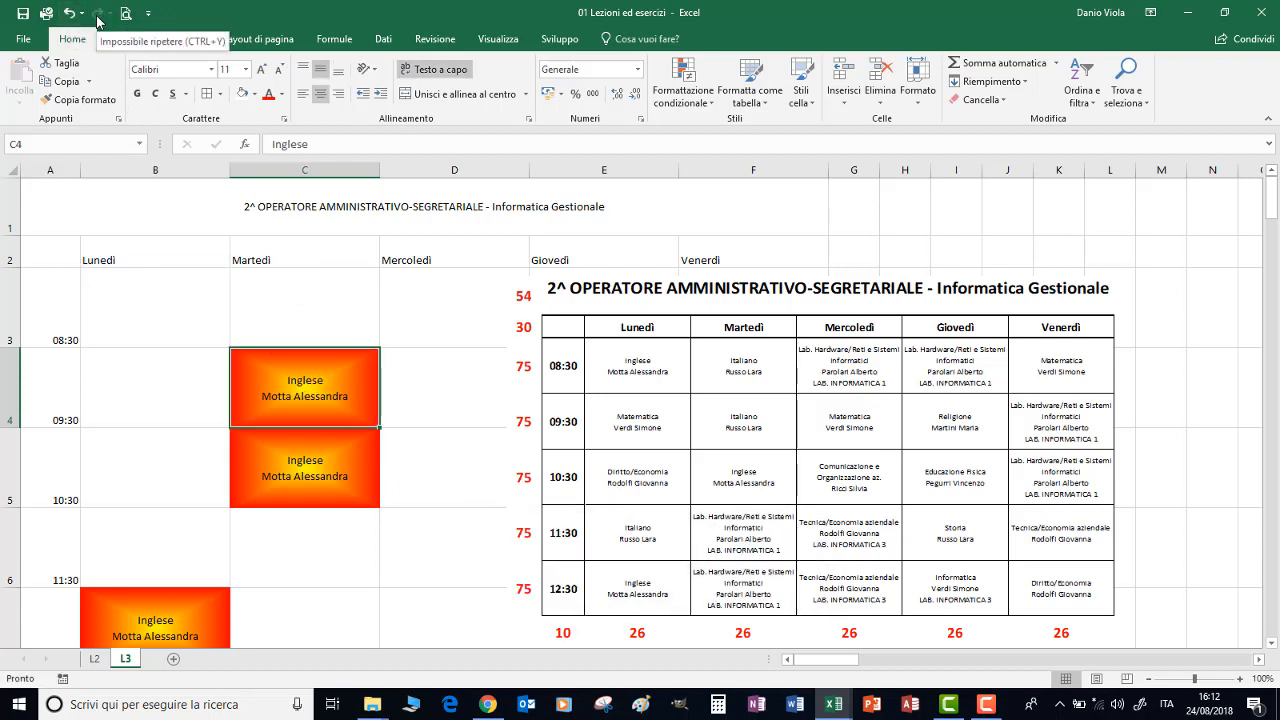
key("ctrl+z")
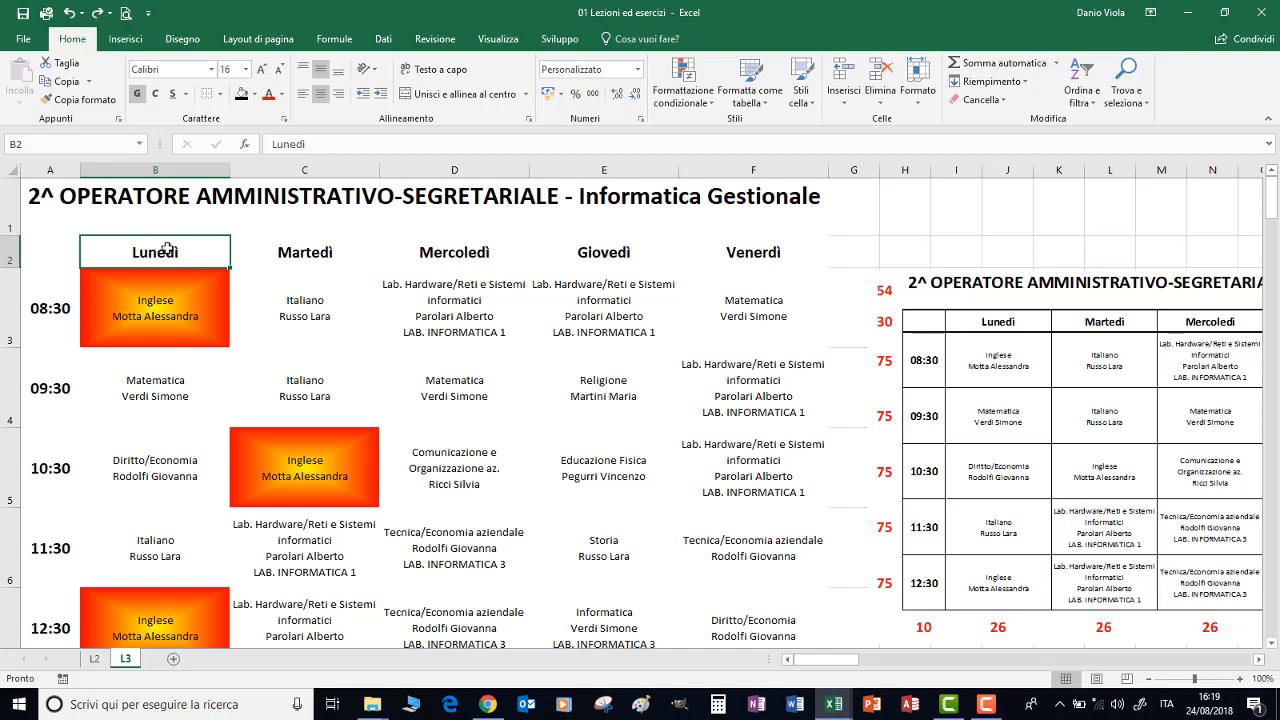
Format the Lunedì heading in B2 with a black fill and white text
left_click(256, 94)
left_click(256, 129)
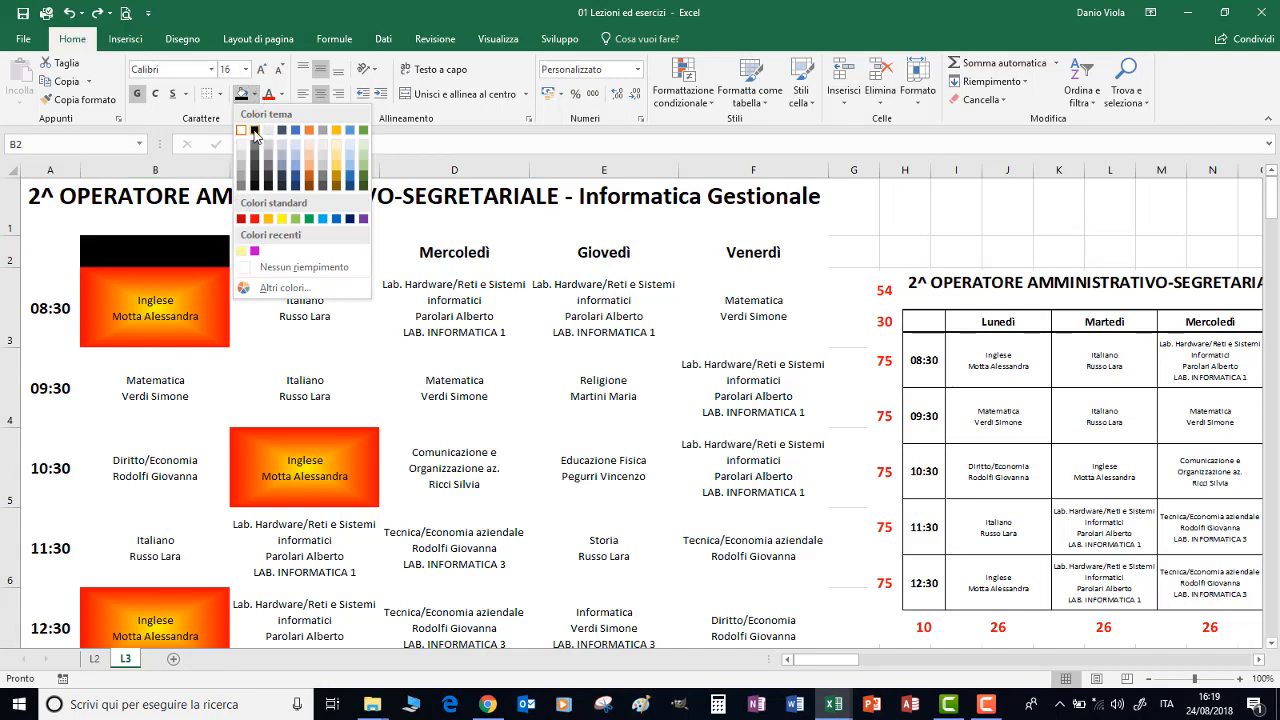
left_click(281, 94)
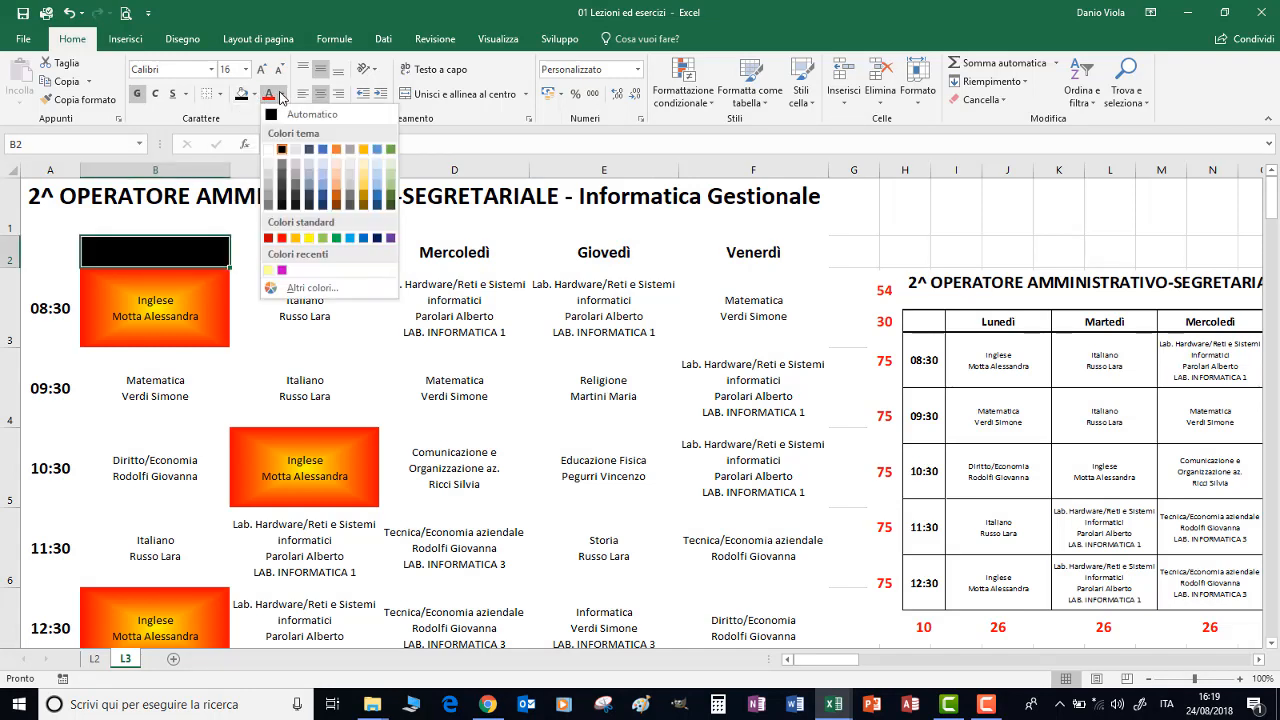
left_click(268, 149)
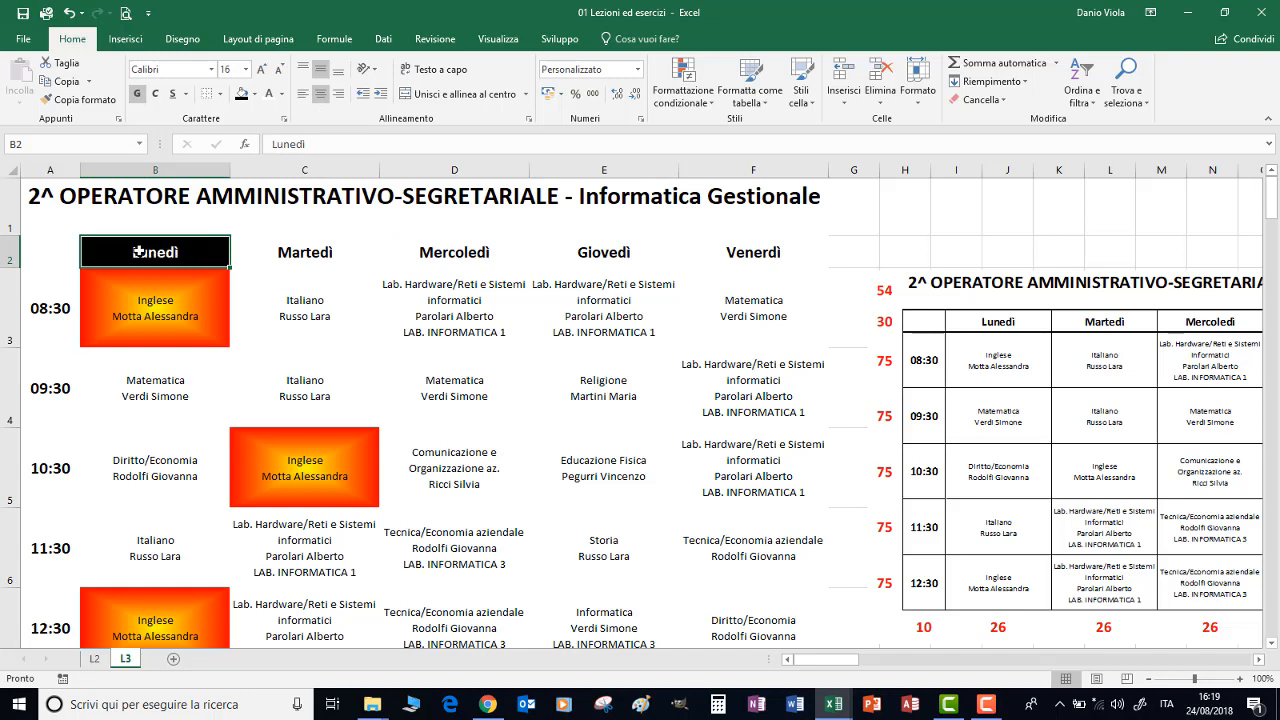
Copy the alternating format of headings B2:C2 across the remaining weekday headings up to Venerdì in F2
left_click_drag(138, 252, 278, 246)
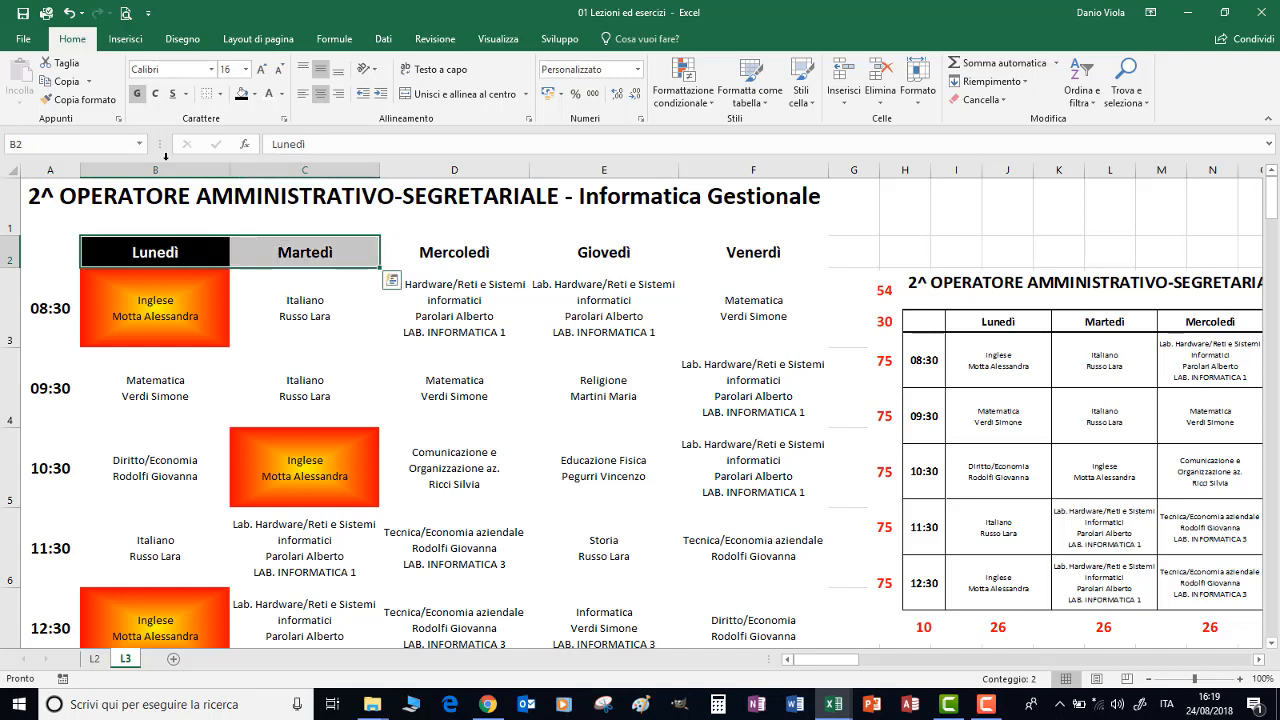
left_click(80, 103)
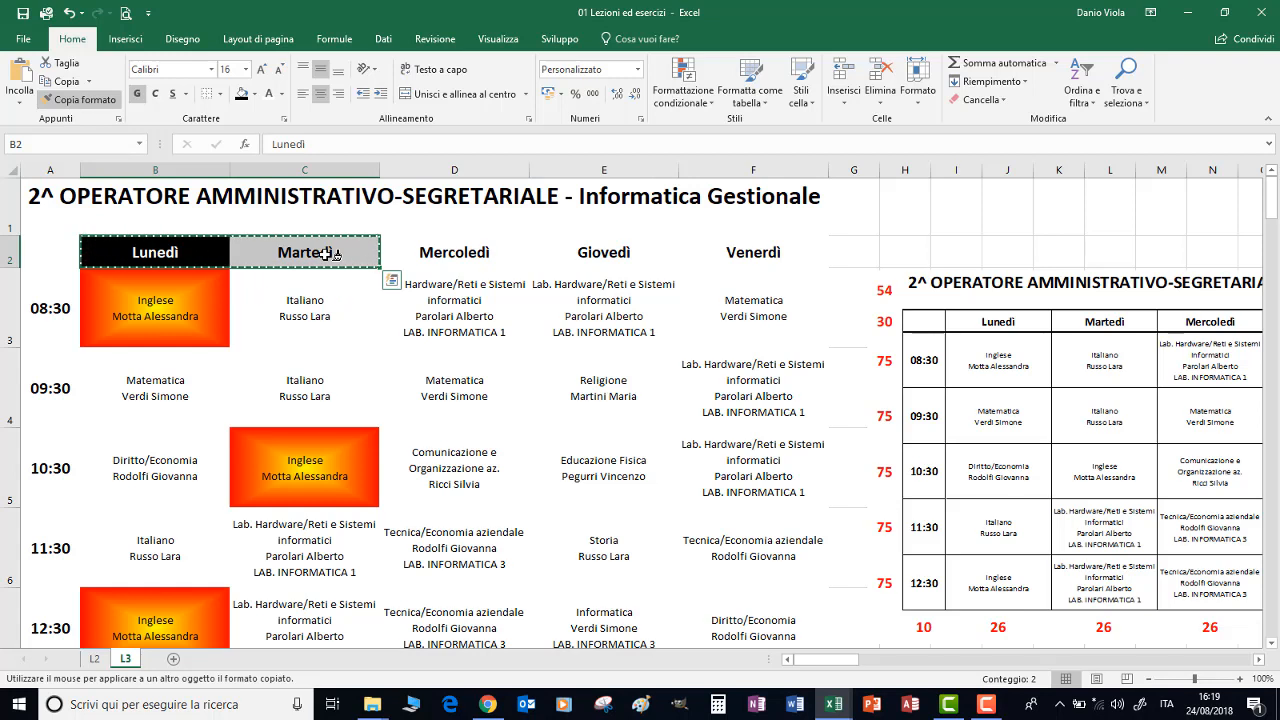
left_click_drag(170, 256, 694, 256)
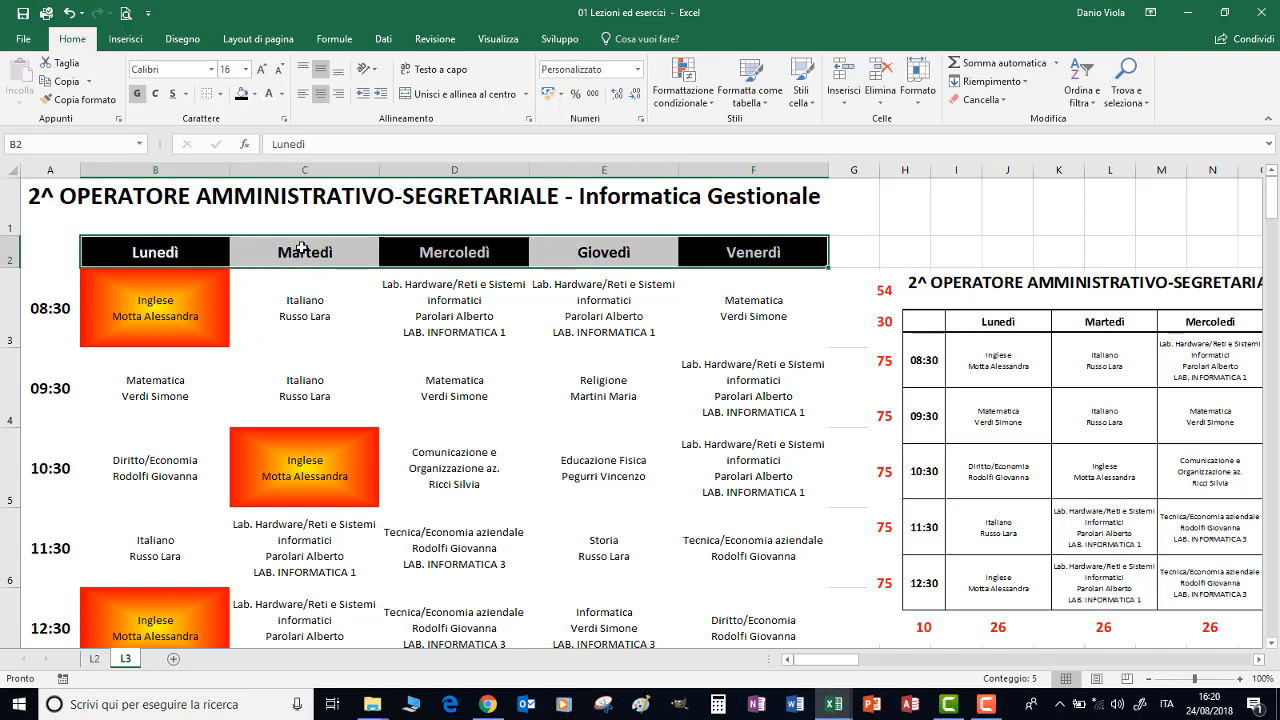
Give the 08:30 time cell A3 the same black fill and white text
left_click(51, 309)
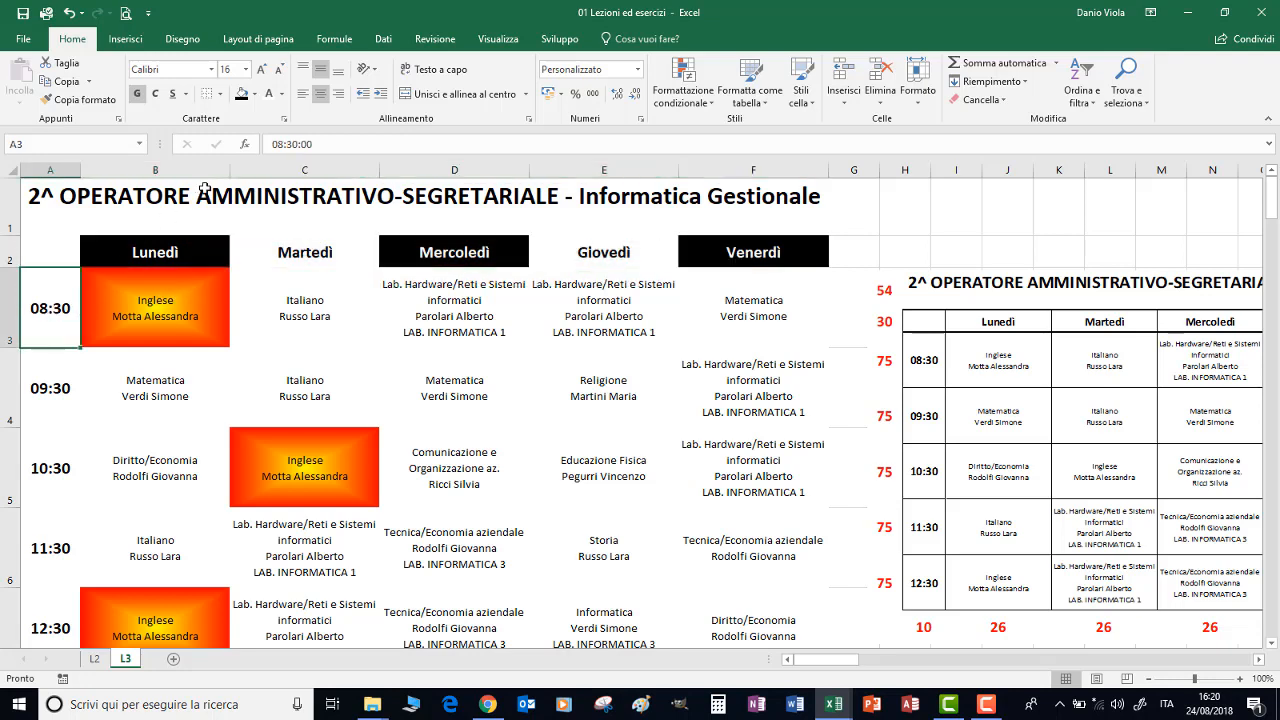
left_click(241, 100)
left_click(268, 94)
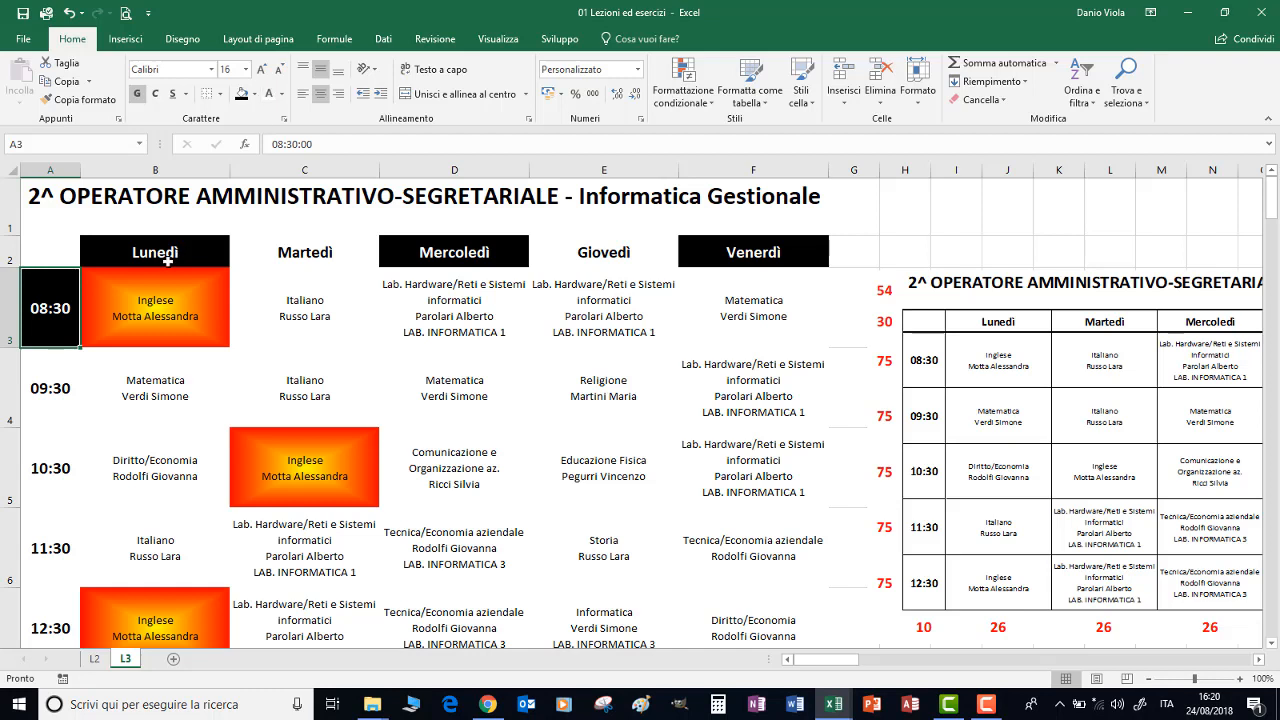
Copy the alternating format of time cells A3:A4 down to the 10:30, 11:30 and 12:30 cells in A5:A7
left_click_drag(49, 351, 50, 387)
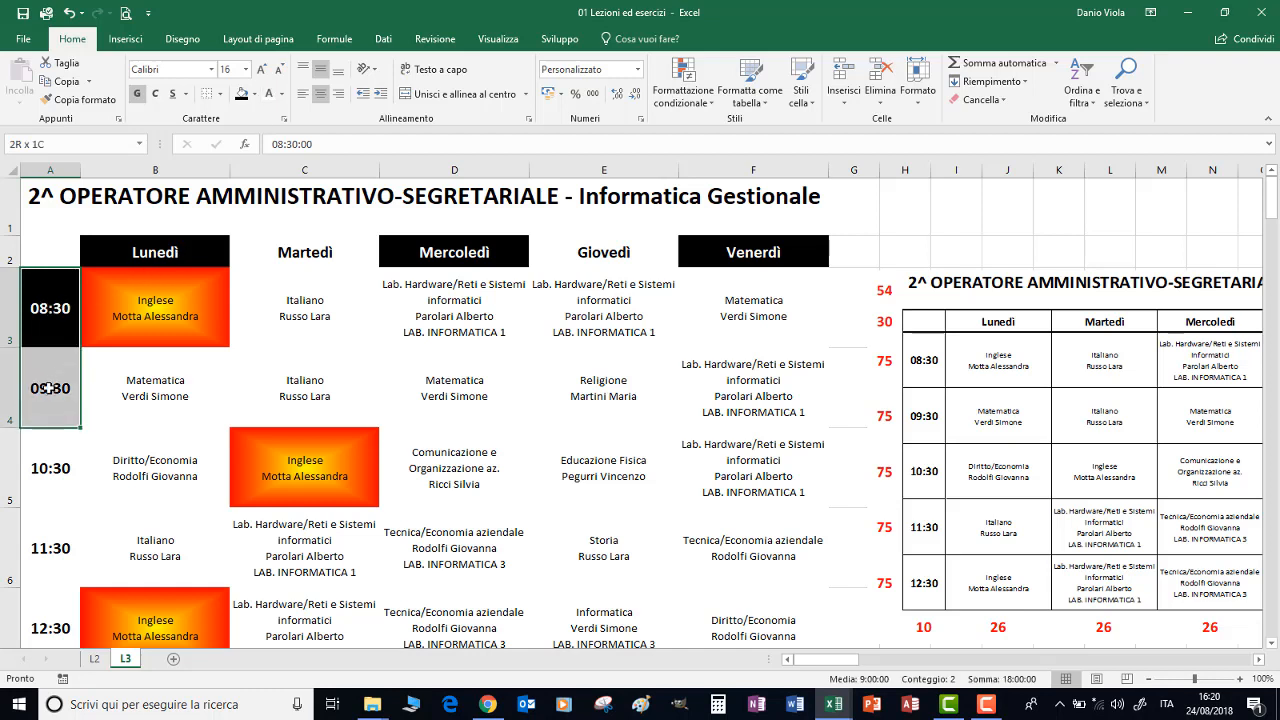
left_click(85, 100)
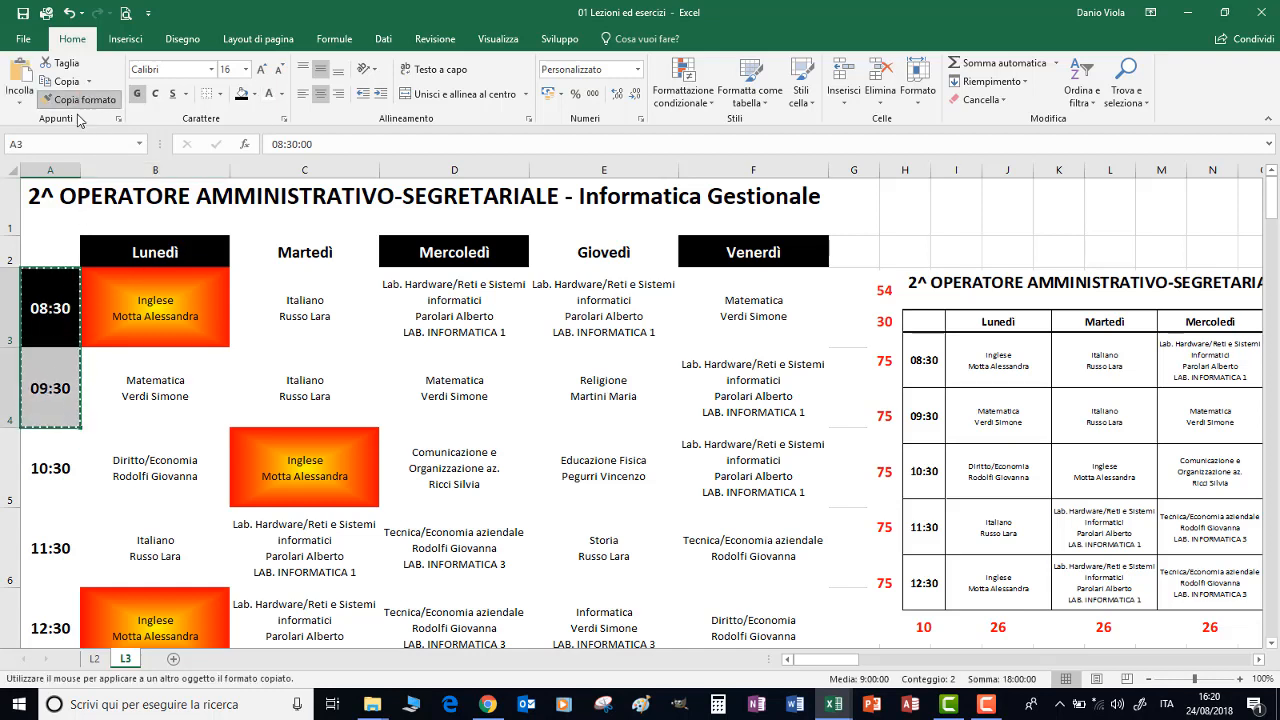
left_click_drag(45, 450, 36, 628)
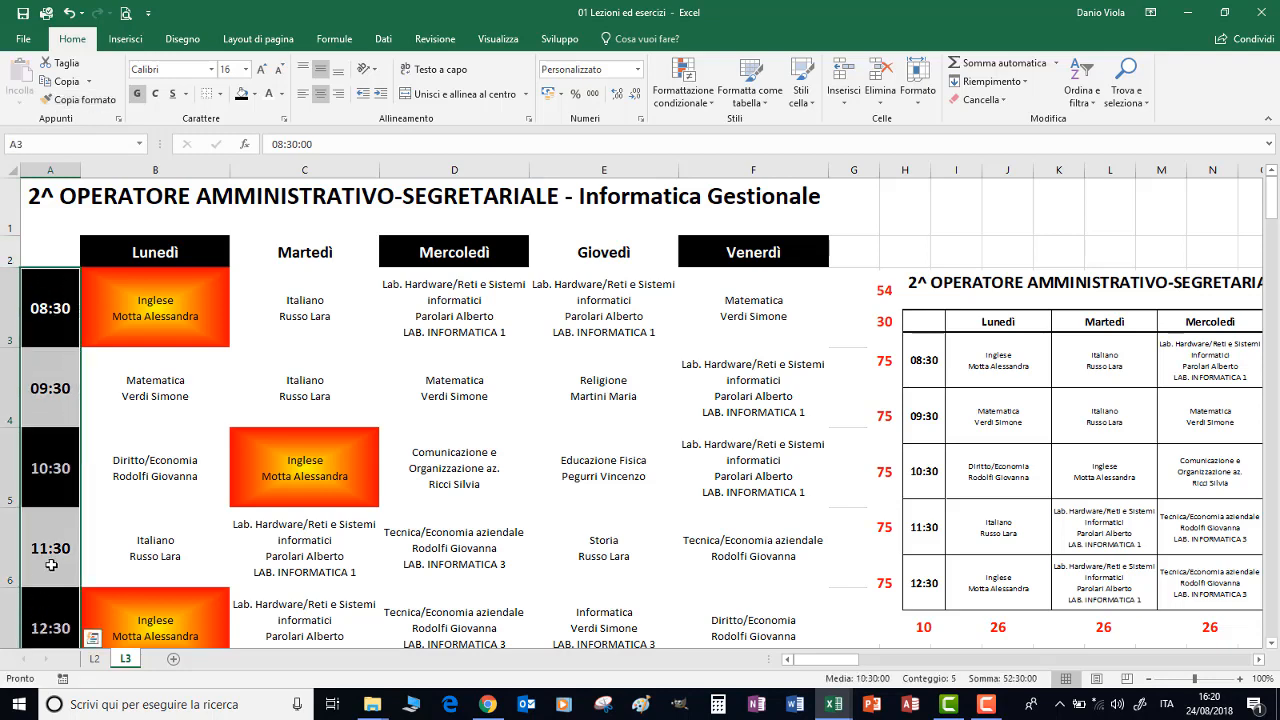
scroll(43, 500, "down", 2)
scroll(43, 470, "up", 2)
Try copying the gradient format of B3 onto the Religione lesson in E4, and undo it
left_click(140, 310)
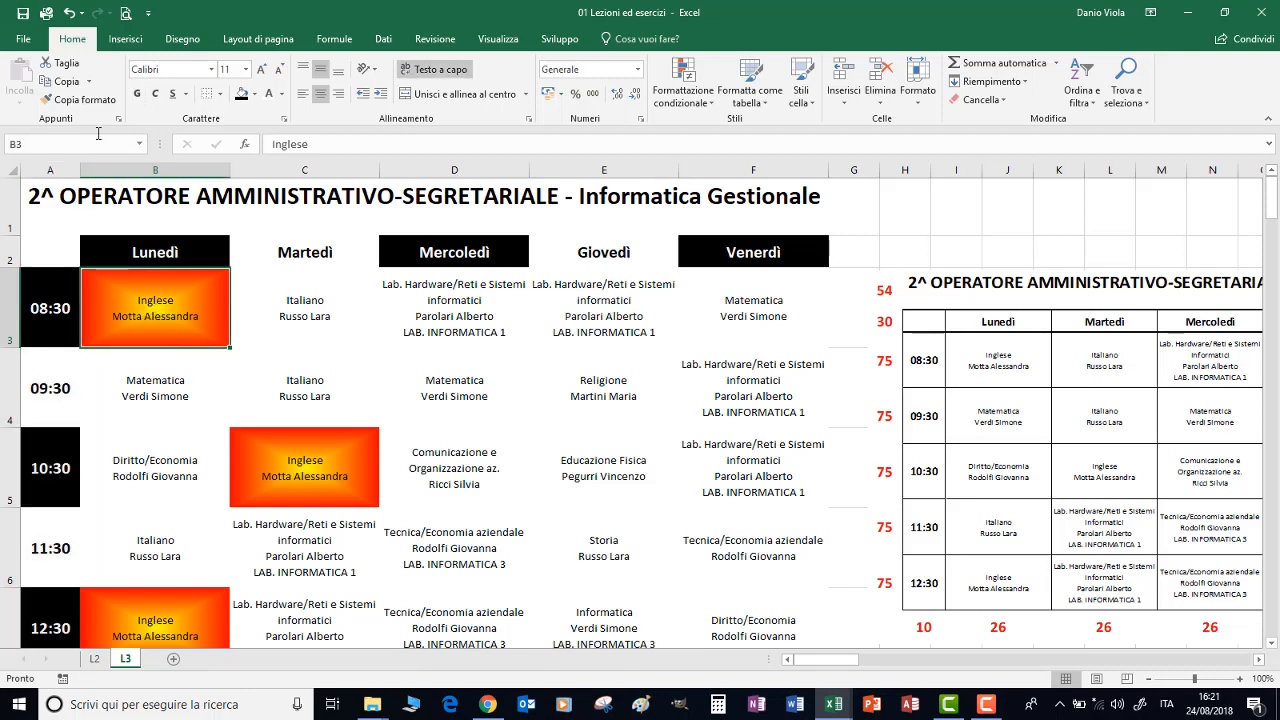
left_click(82, 100)
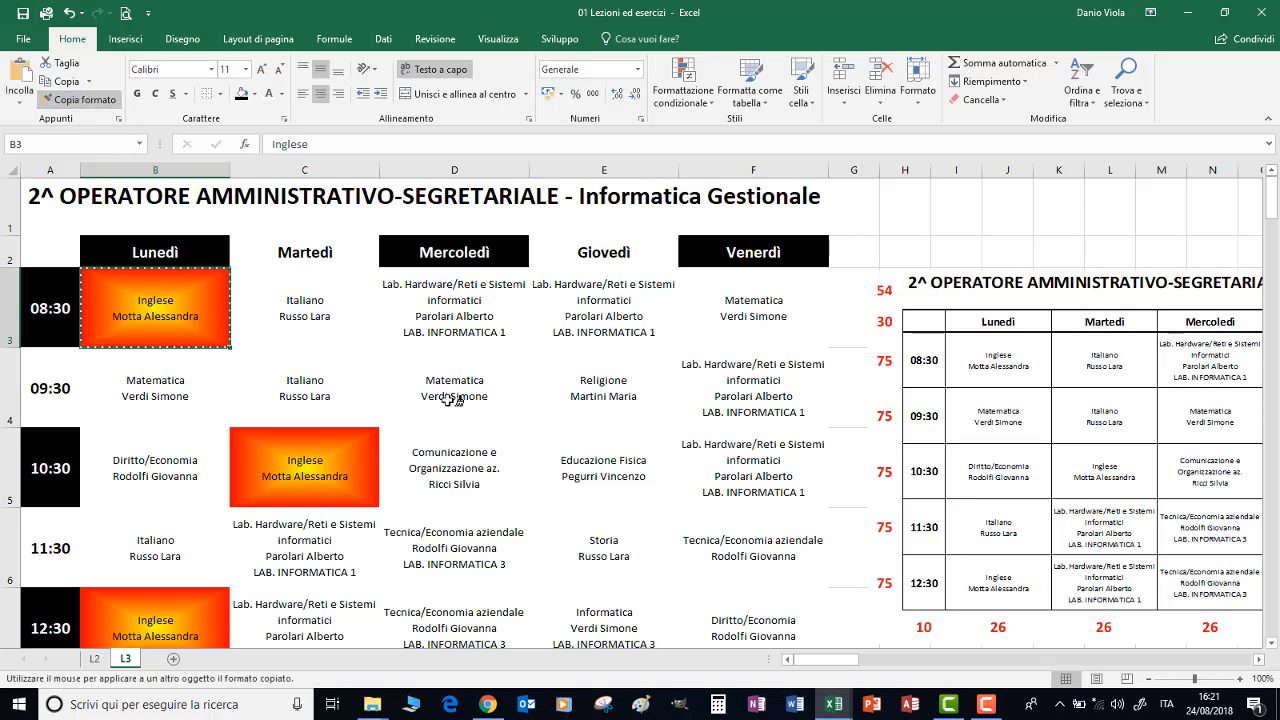
left_click(606, 390)
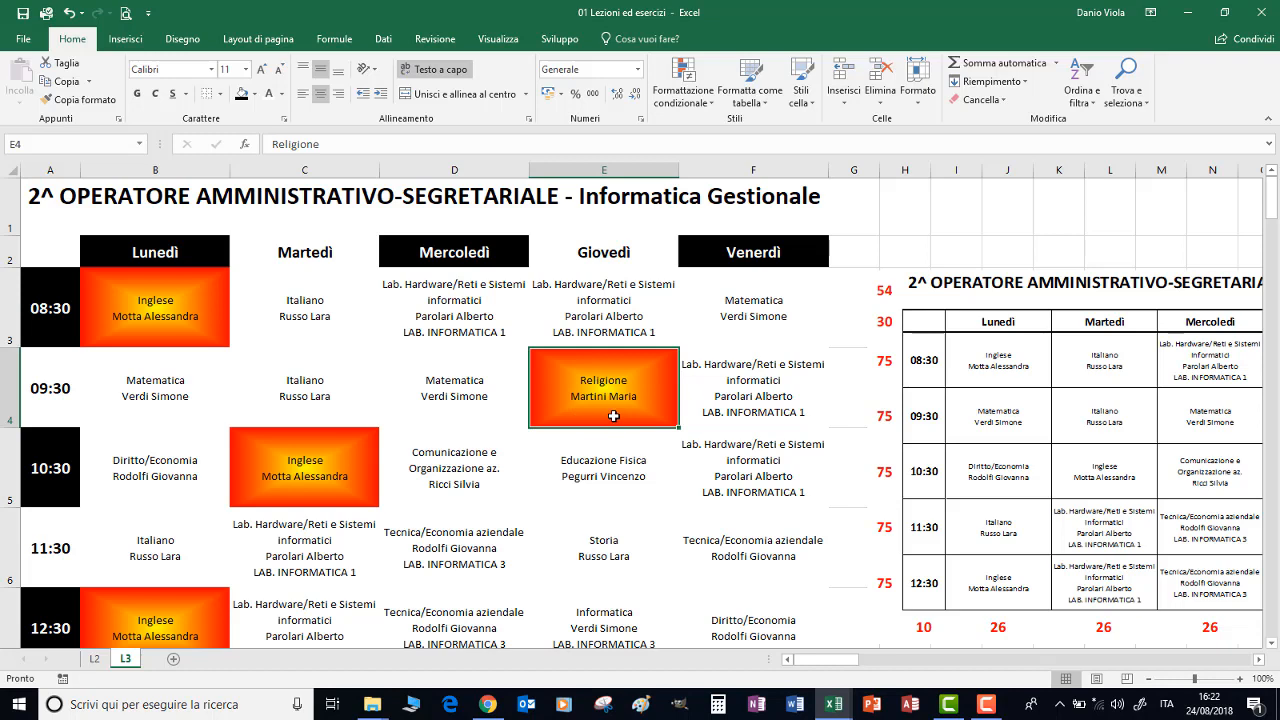
key("ctrl+z")
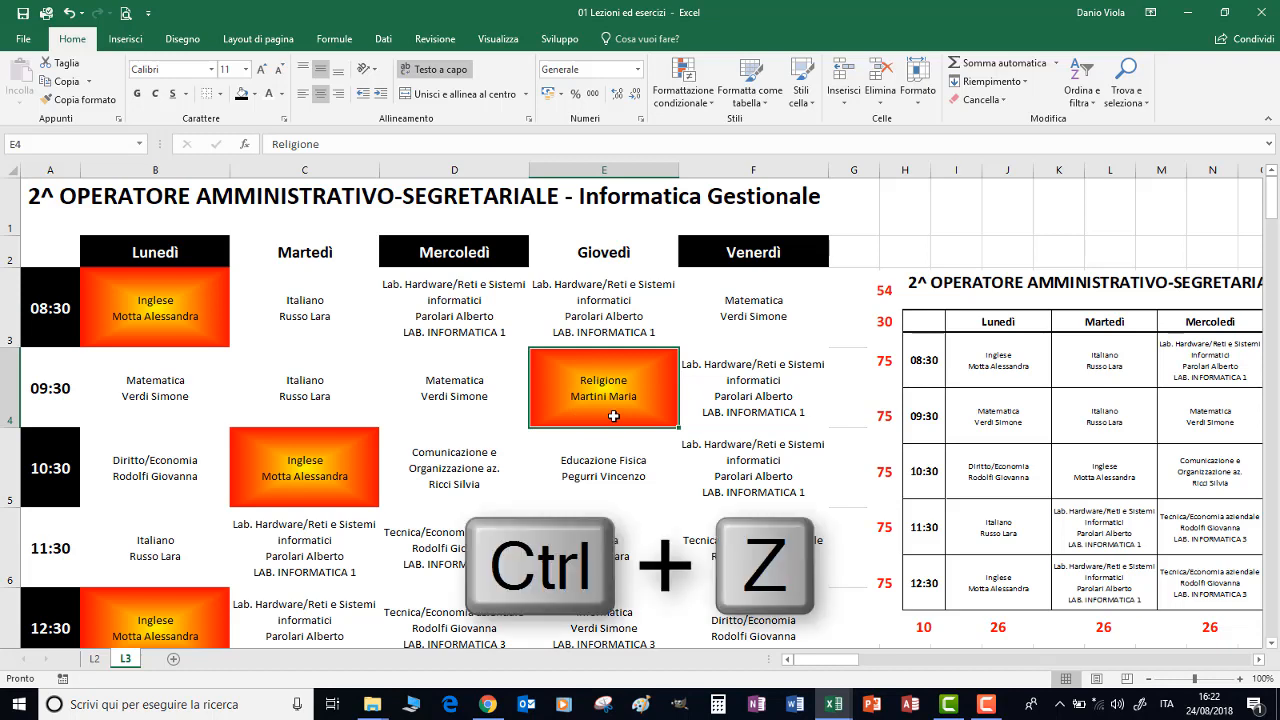
key("ctrl+z")
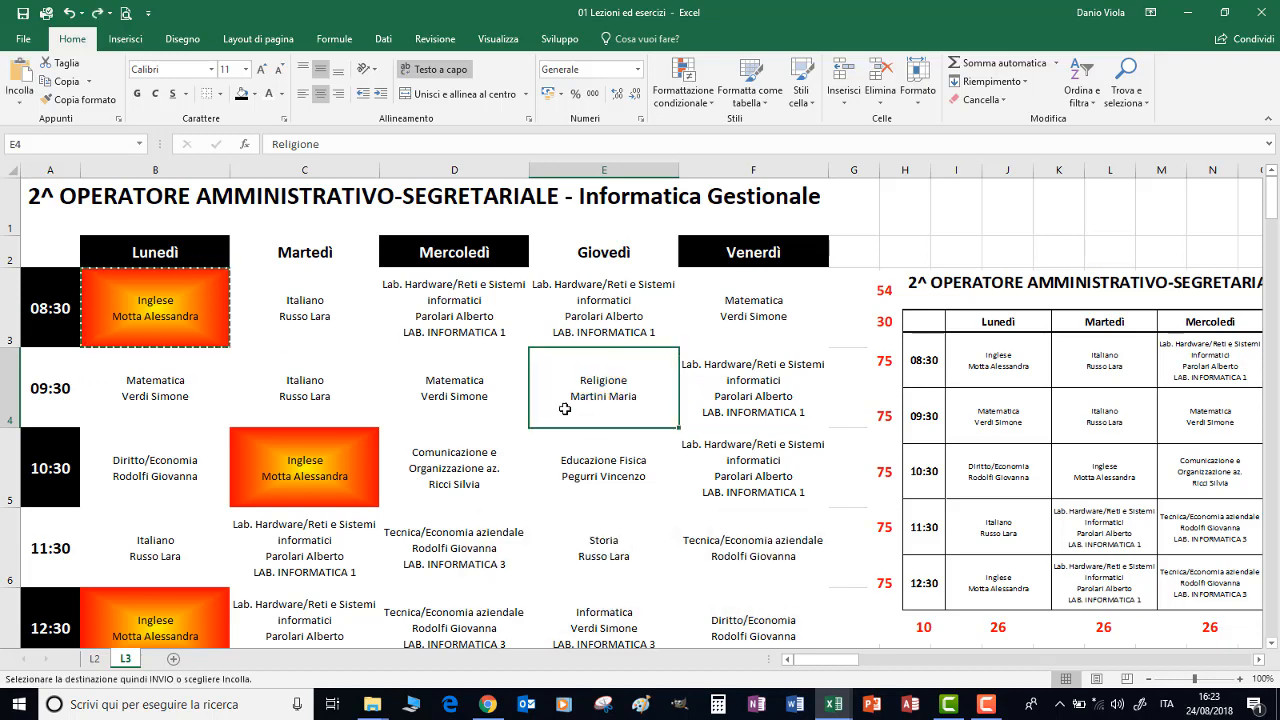
Fill the Matematica lesson in B4 with a standard orange background and a magenta thin diagonal stripe pattern
left_click(140, 396)
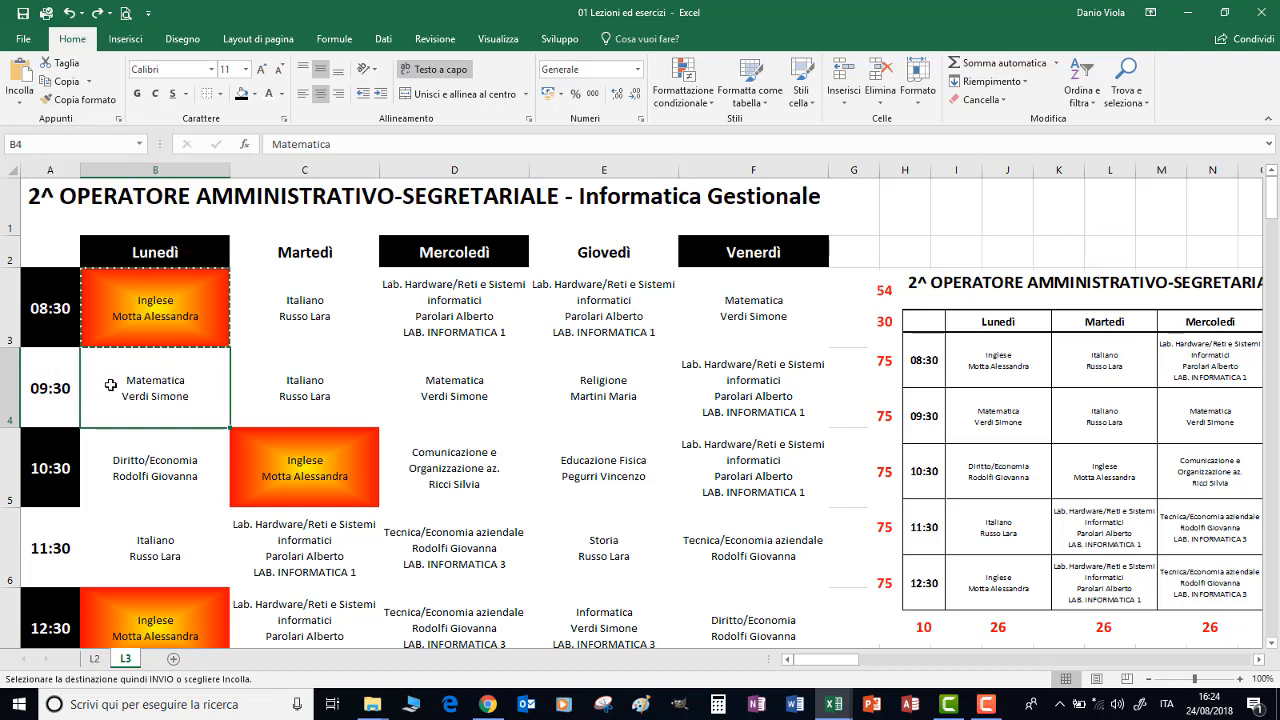
right_click(182, 386)
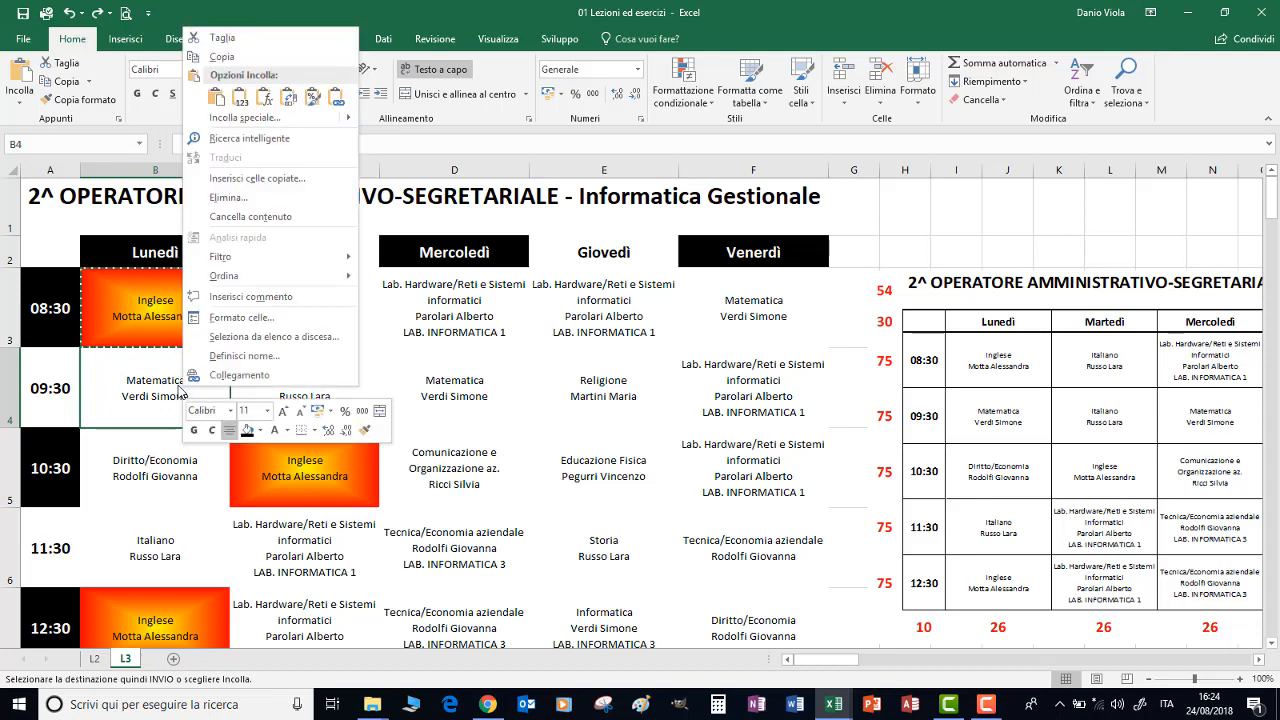
left_click(320, 317)
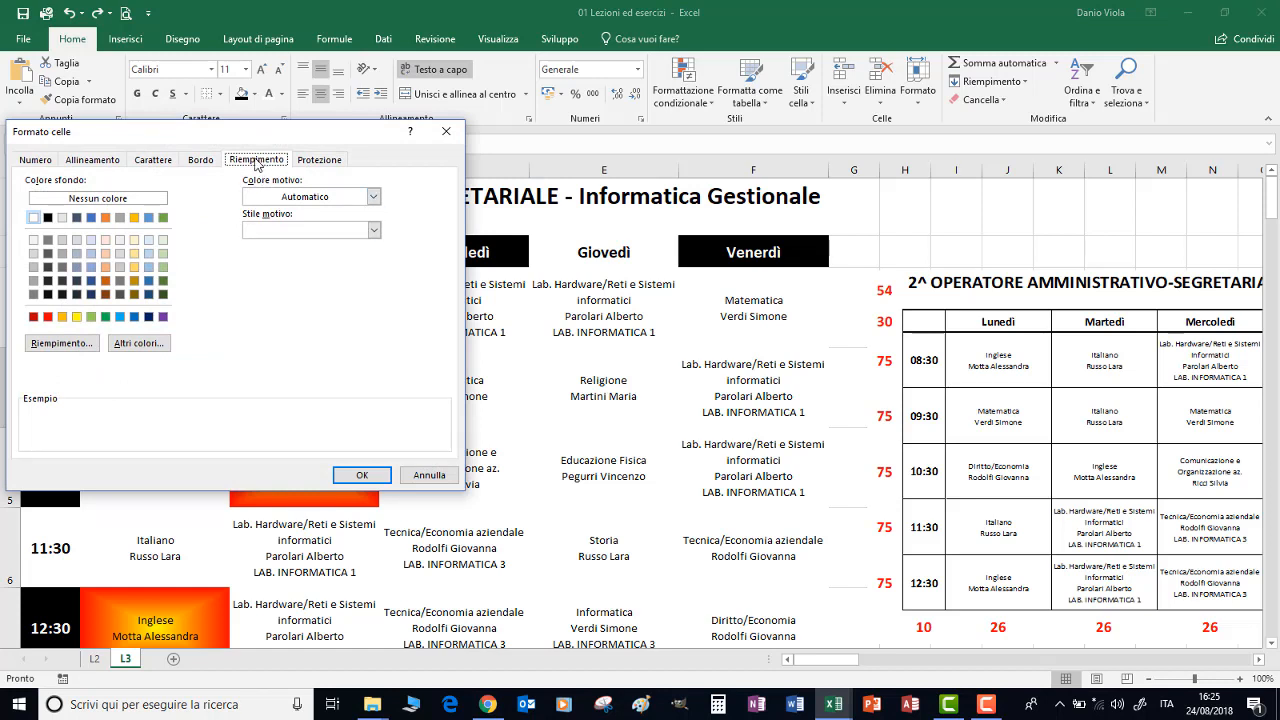
left_click(62, 318)
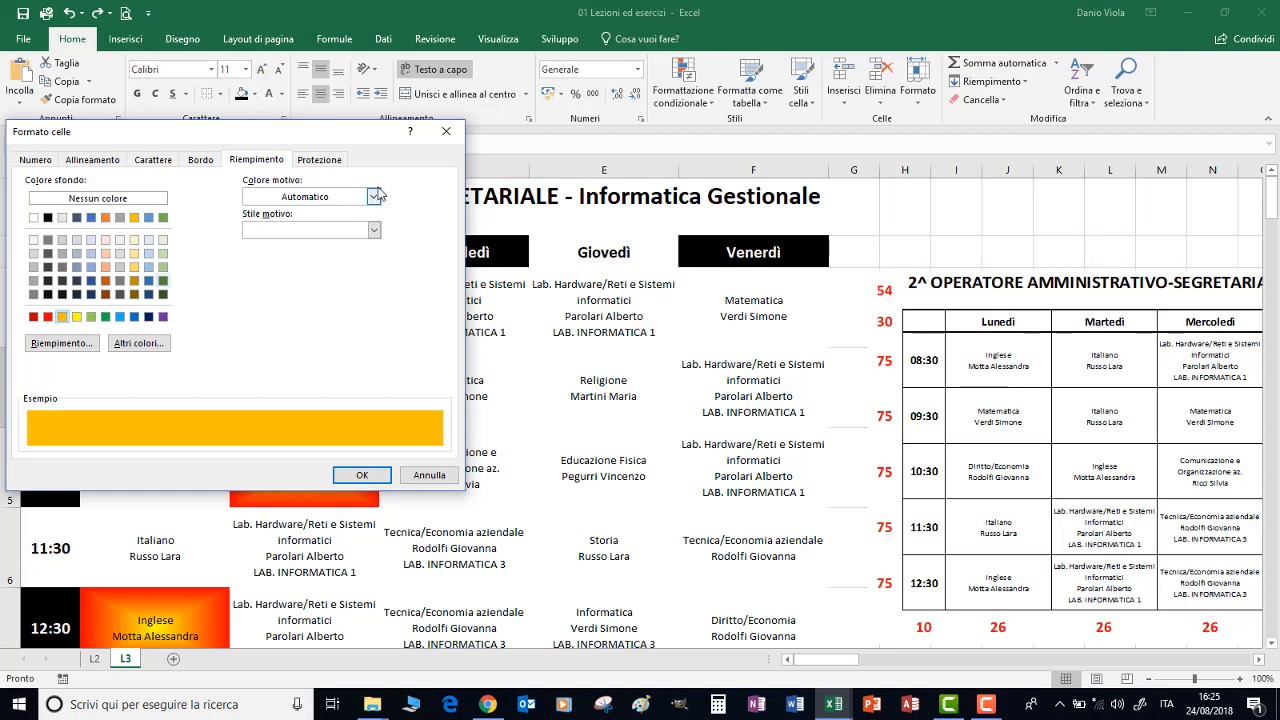
left_click(374, 198)
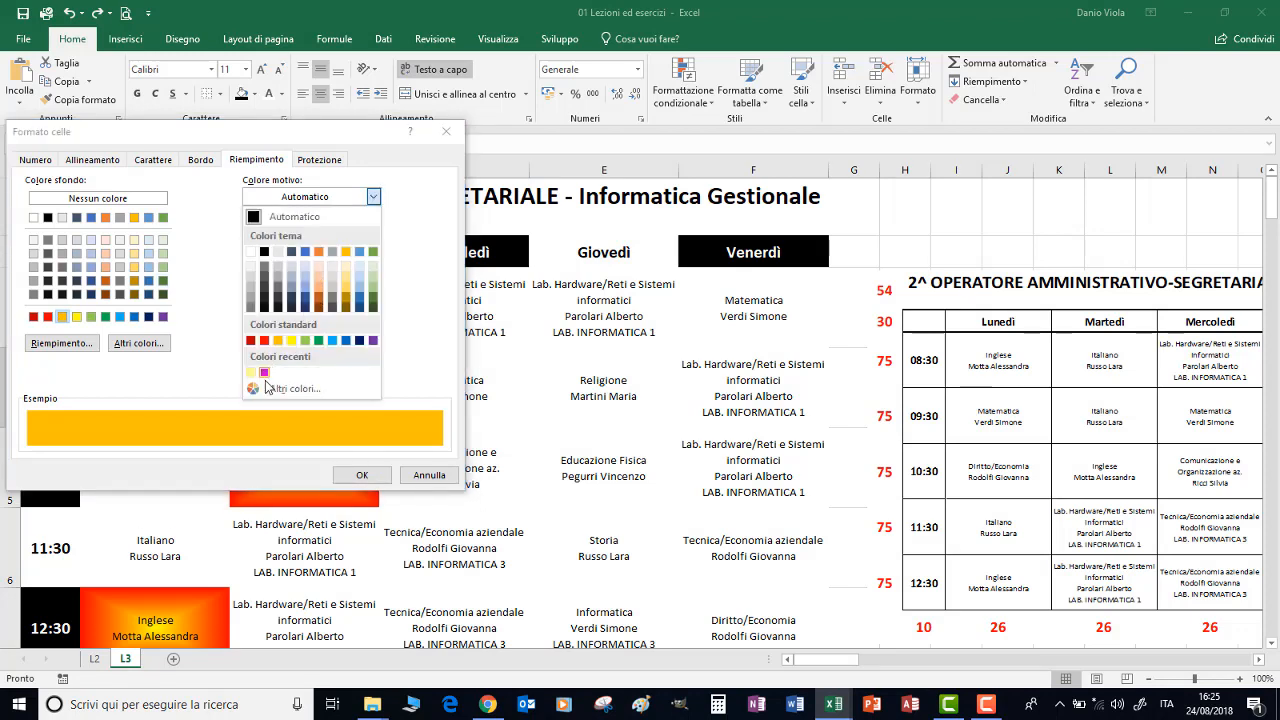
left_click(268, 389)
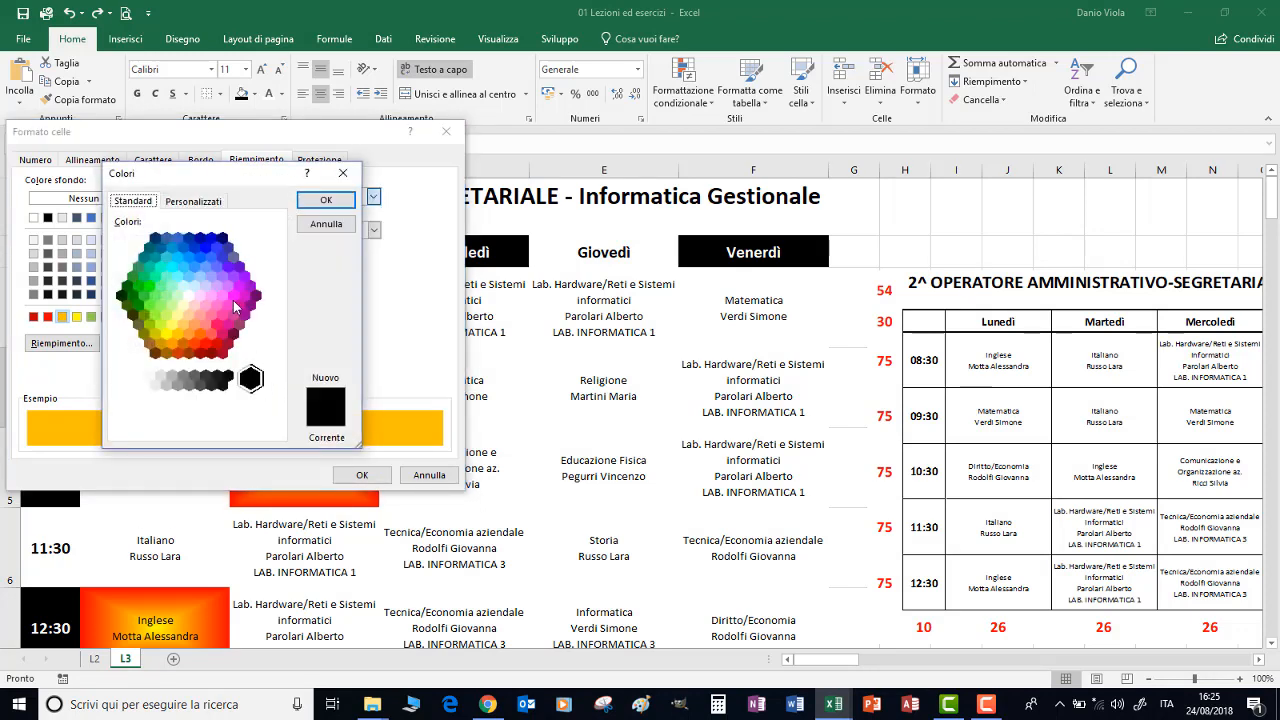
left_click(234, 302)
left_click(318, 201)
left_click(373, 231)
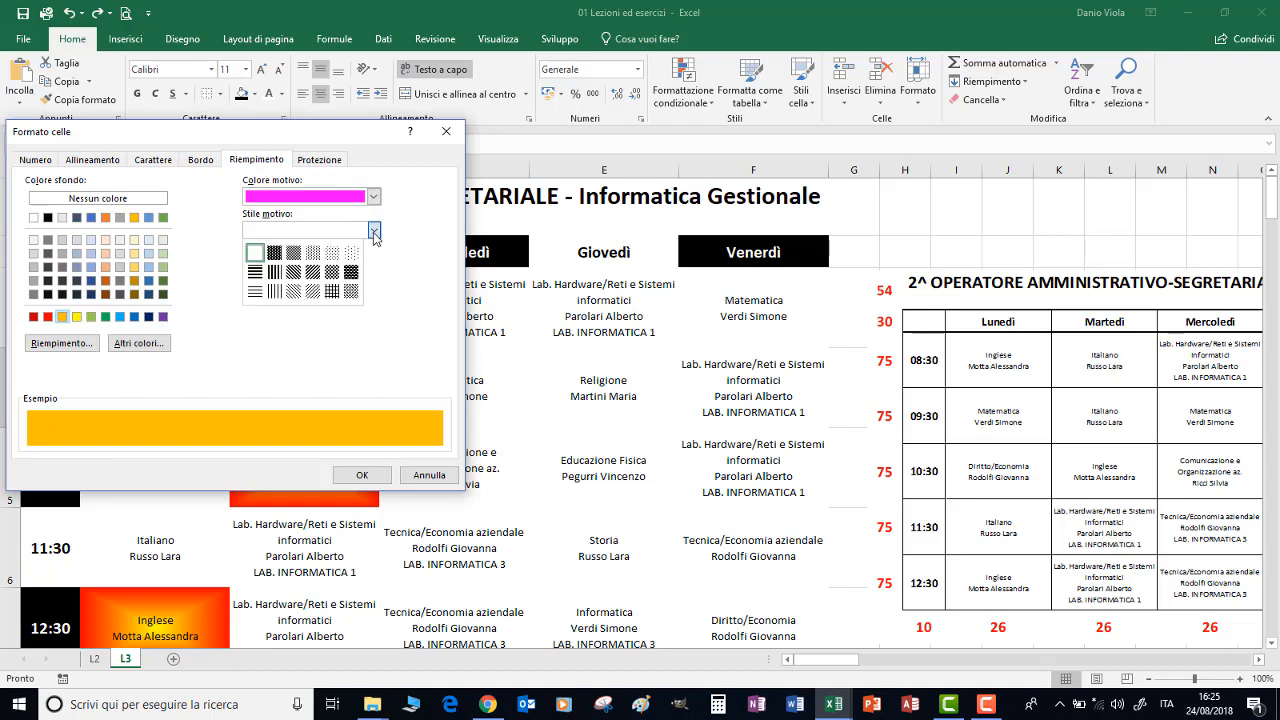
left_click(294, 295)
left_click(362, 476)
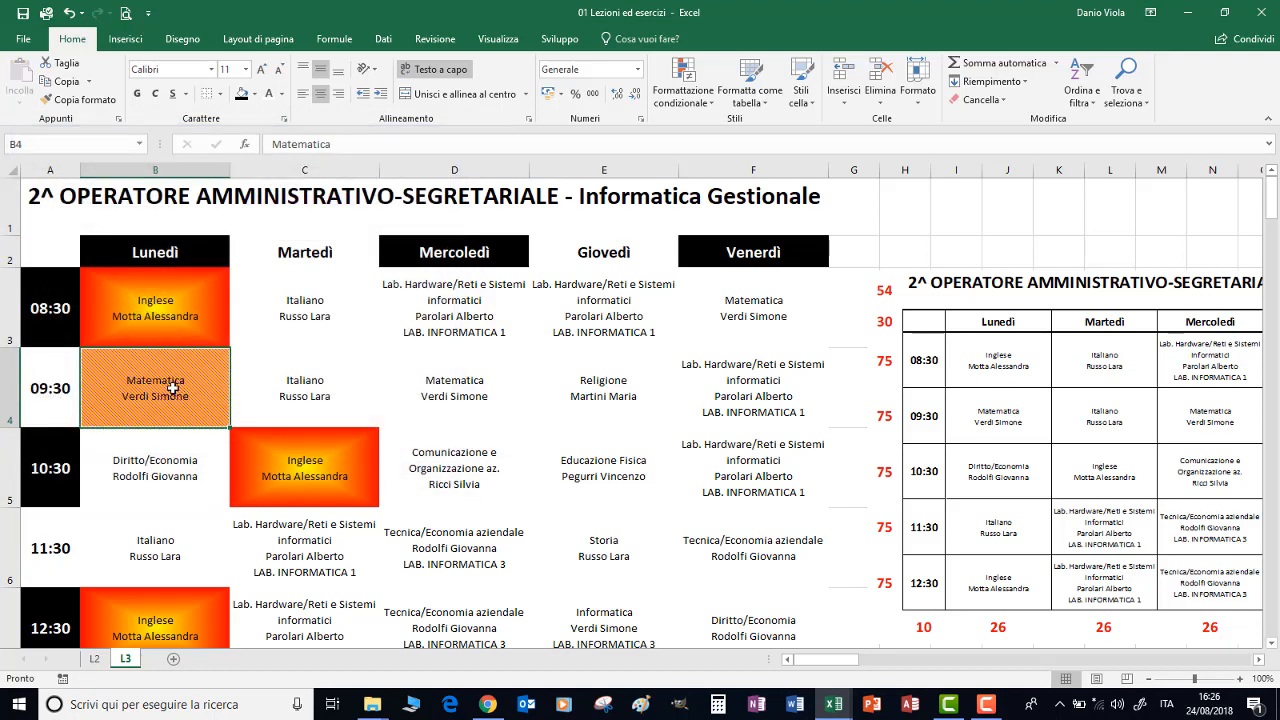
Copy the patterned Matematica lesson from B4 to the Wednesday 09:30 slot in D4 and the Friday 08:30 slot in F3
key("ctrl+c")
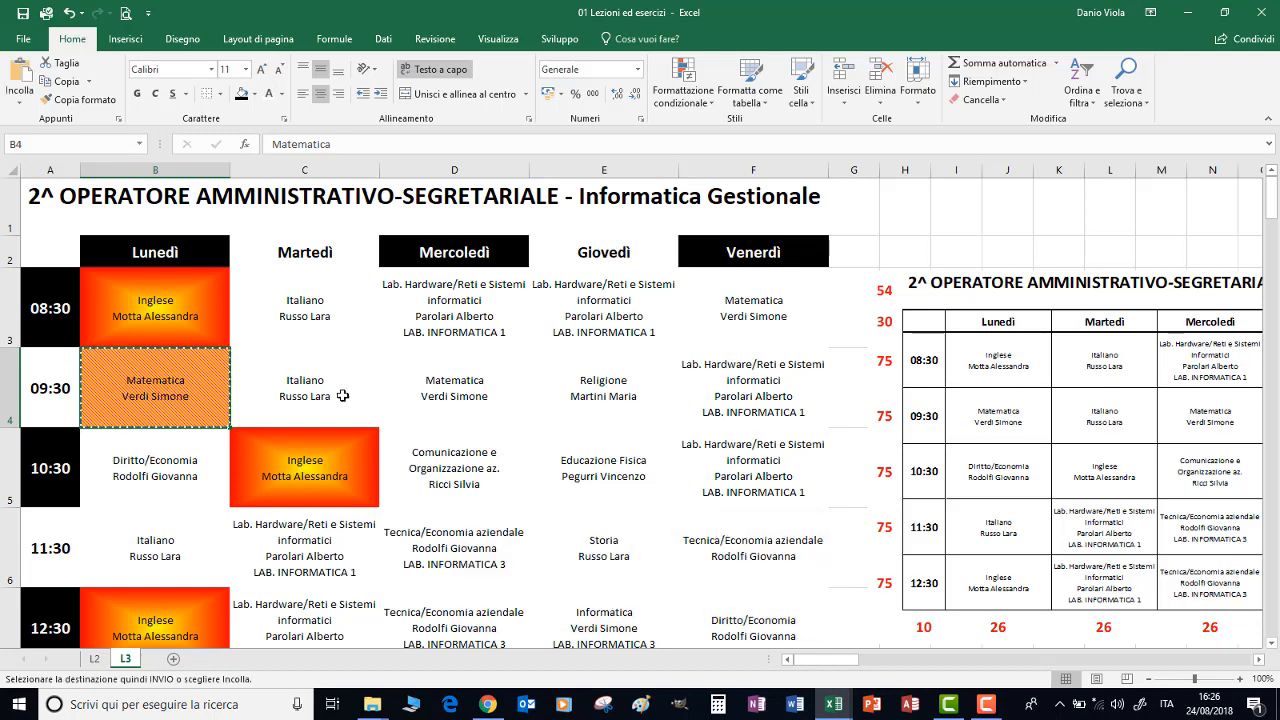
key("ctrl+v")
left_click(450, 390)
key("ctrl+v")
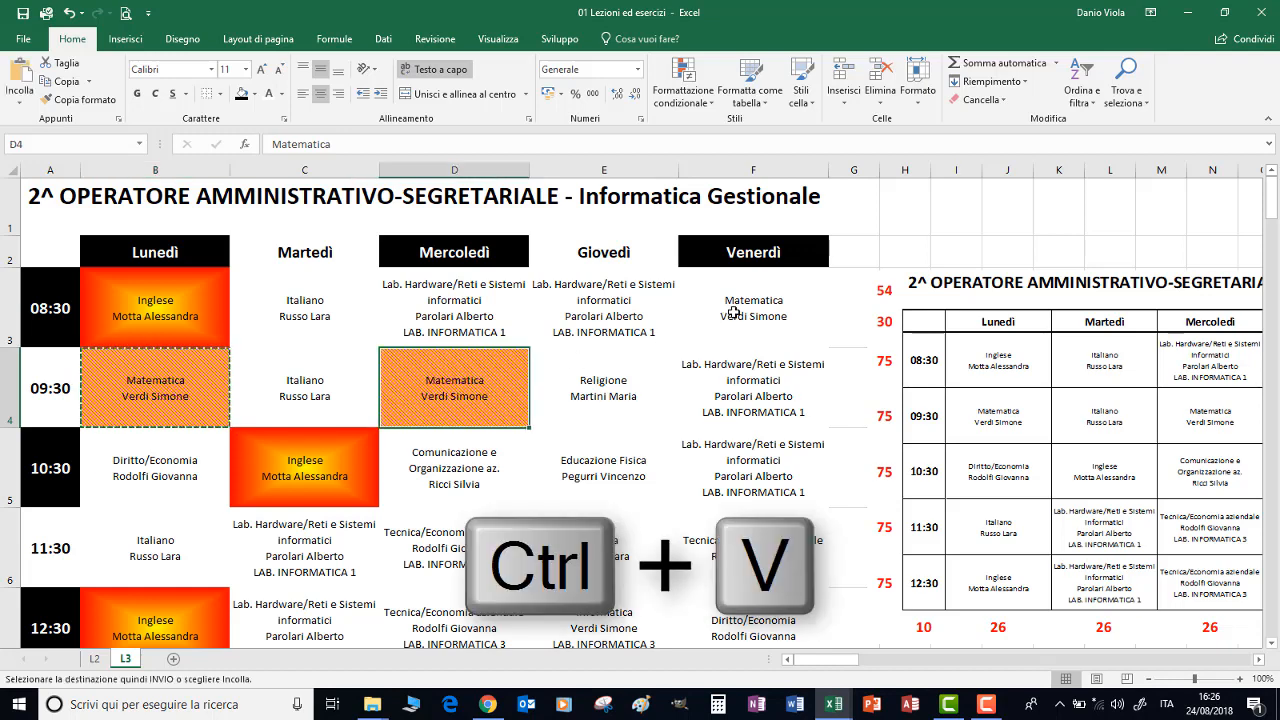
left_click(733, 311)
key("ctrl+v")
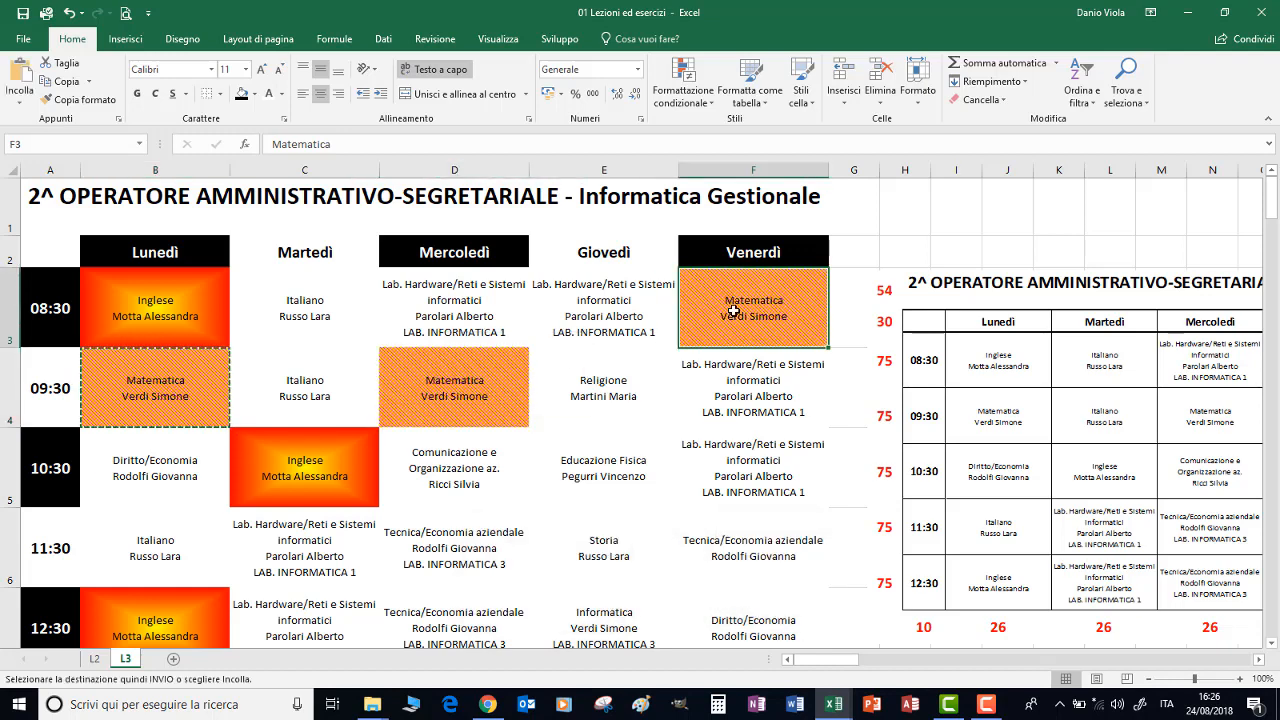
Fill the Tuesday 08:30 Italiano lesson in C3 with standard yellow
left_click(300, 311)
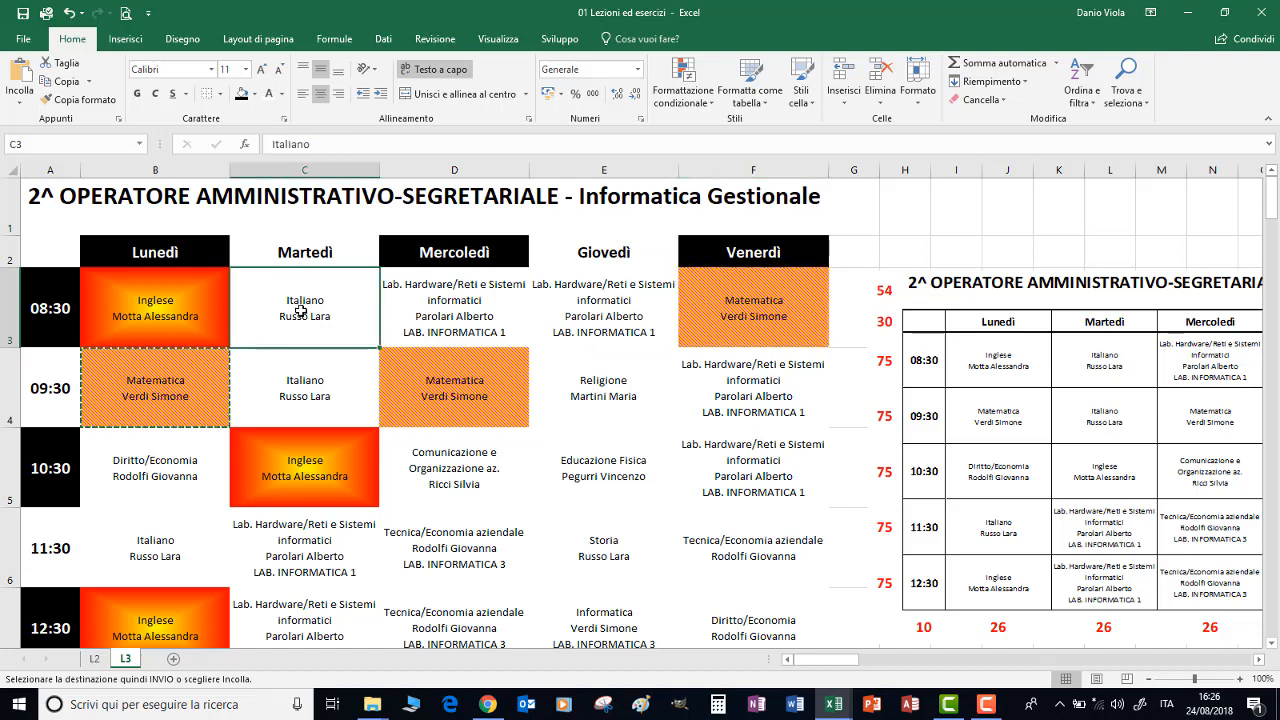
left_click(254, 94)
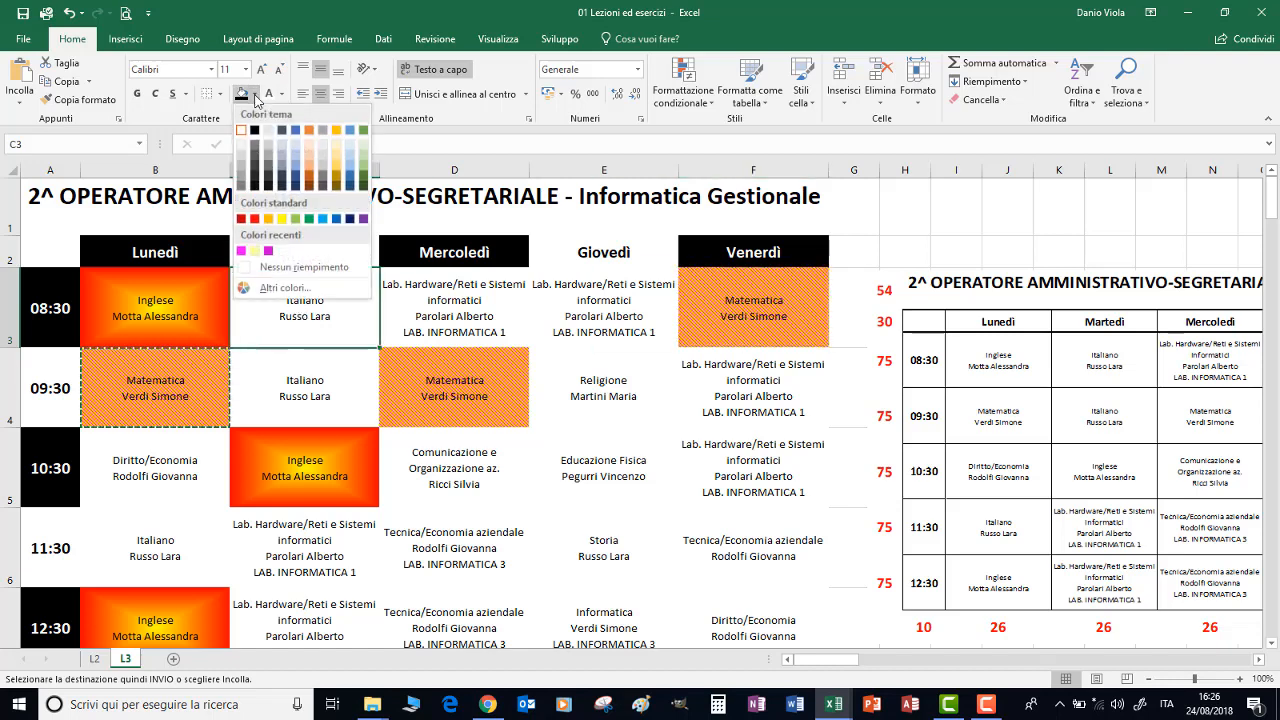
left_click(281, 218)
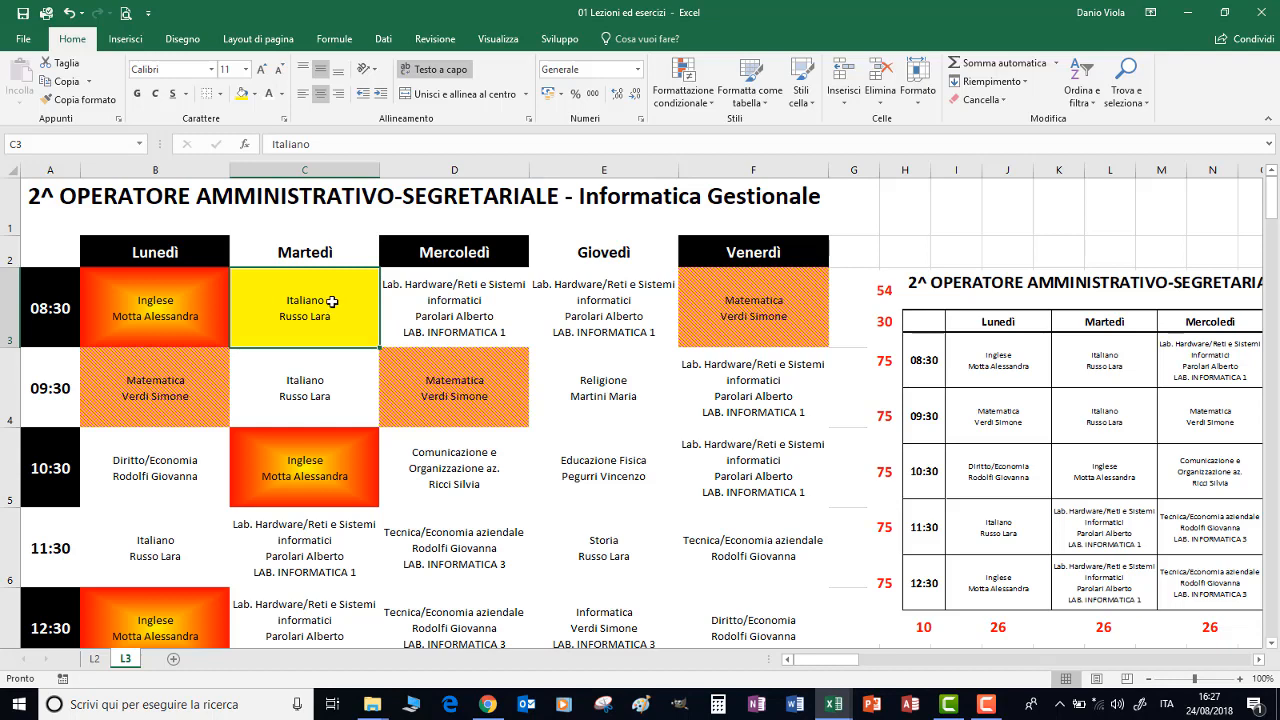
Repeat the yellow fill on the other Italiano lessons, Tuesday 09:30 in C4 and Monday 11:30 in B6
left_click(309, 388)
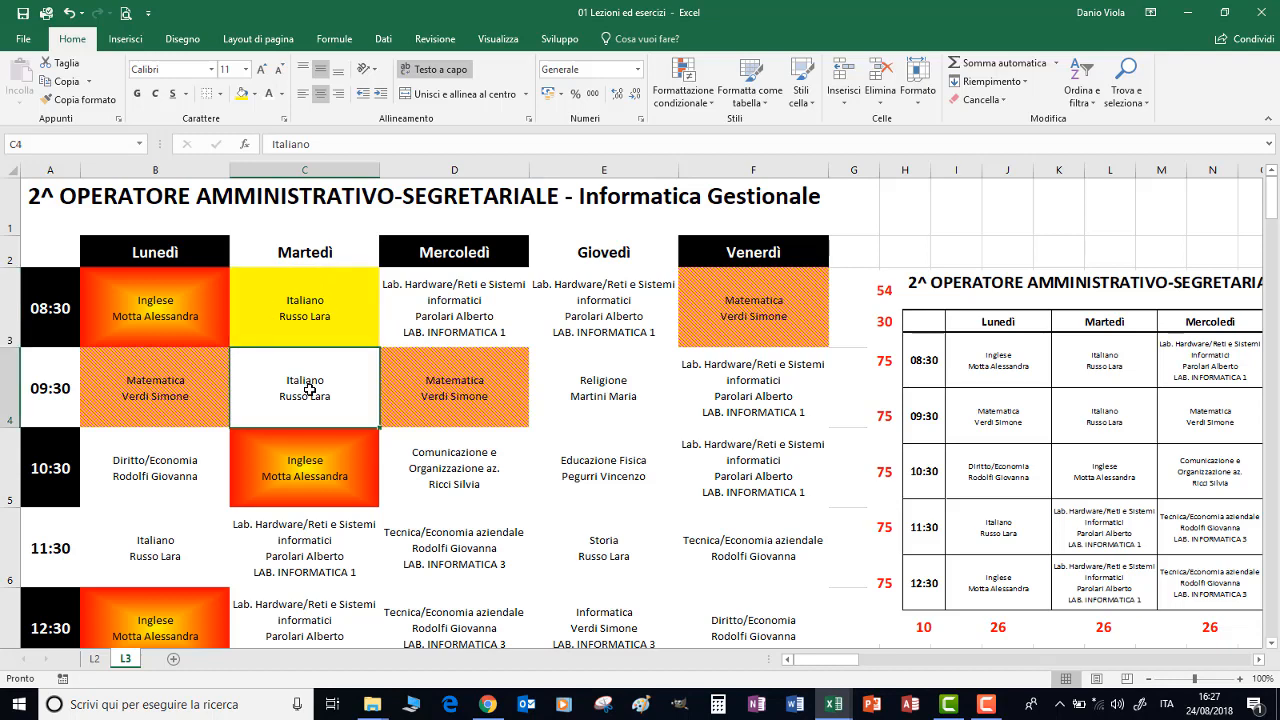
key("F4")
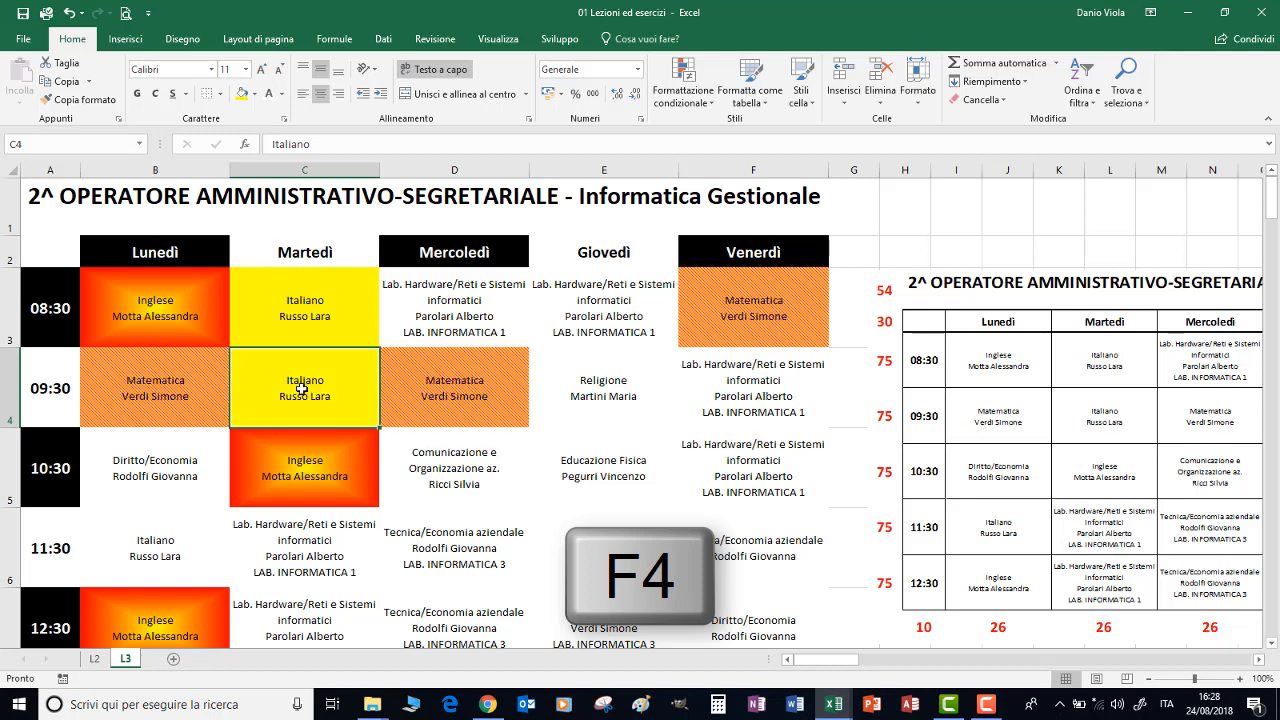
left_click(171, 551)
key("F4")
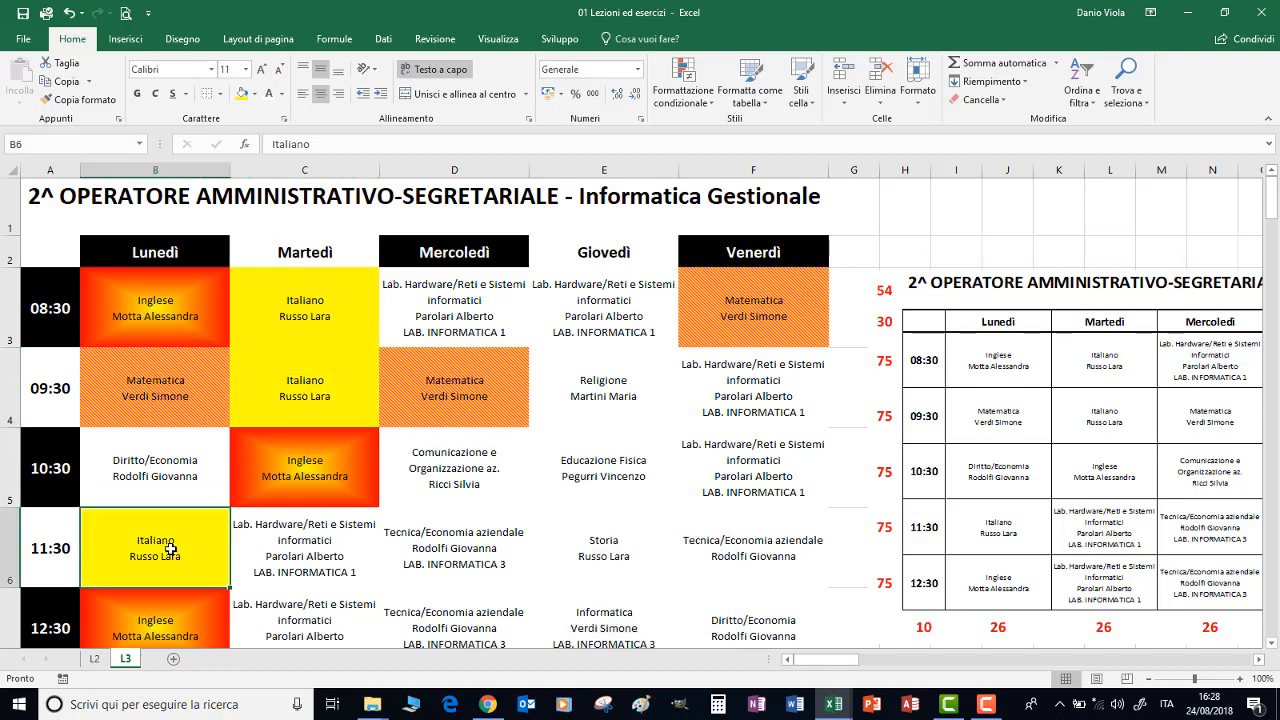
Set the font colour of the Wednesday 08:30 Lab. Hardware/Reti lesson in D3 to standard red
left_click(455, 323)
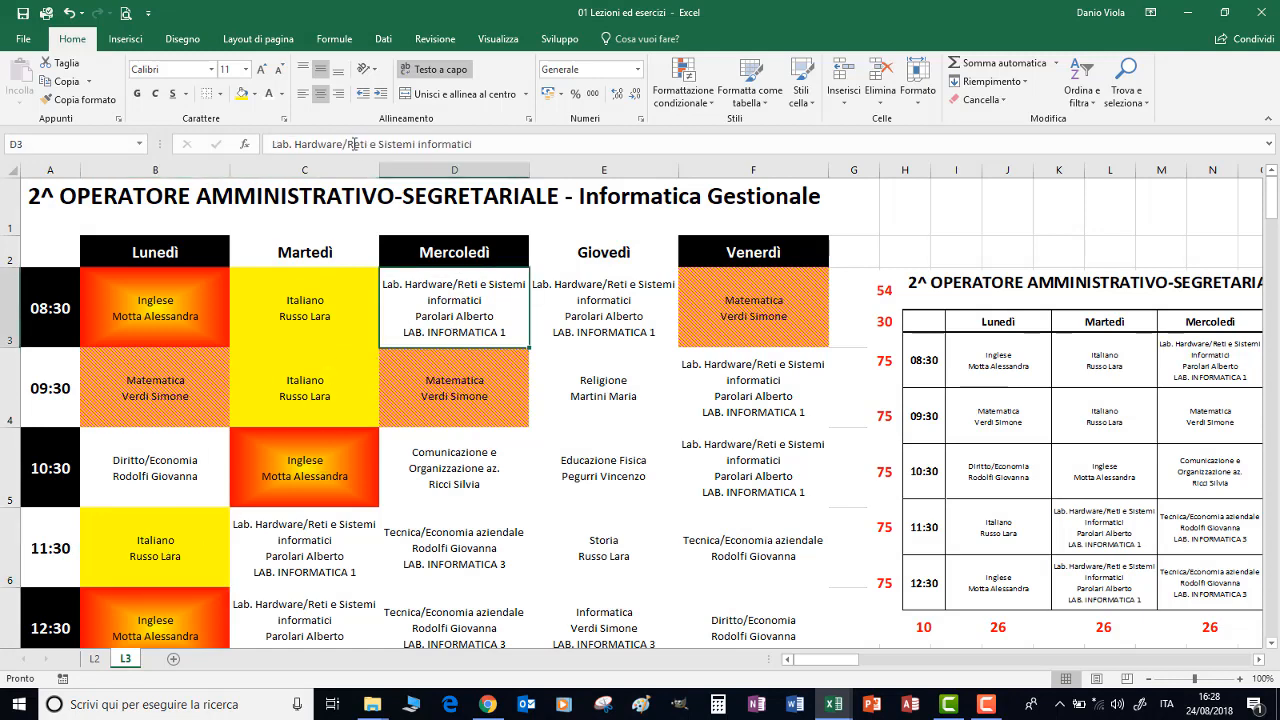
left_click(283, 94)
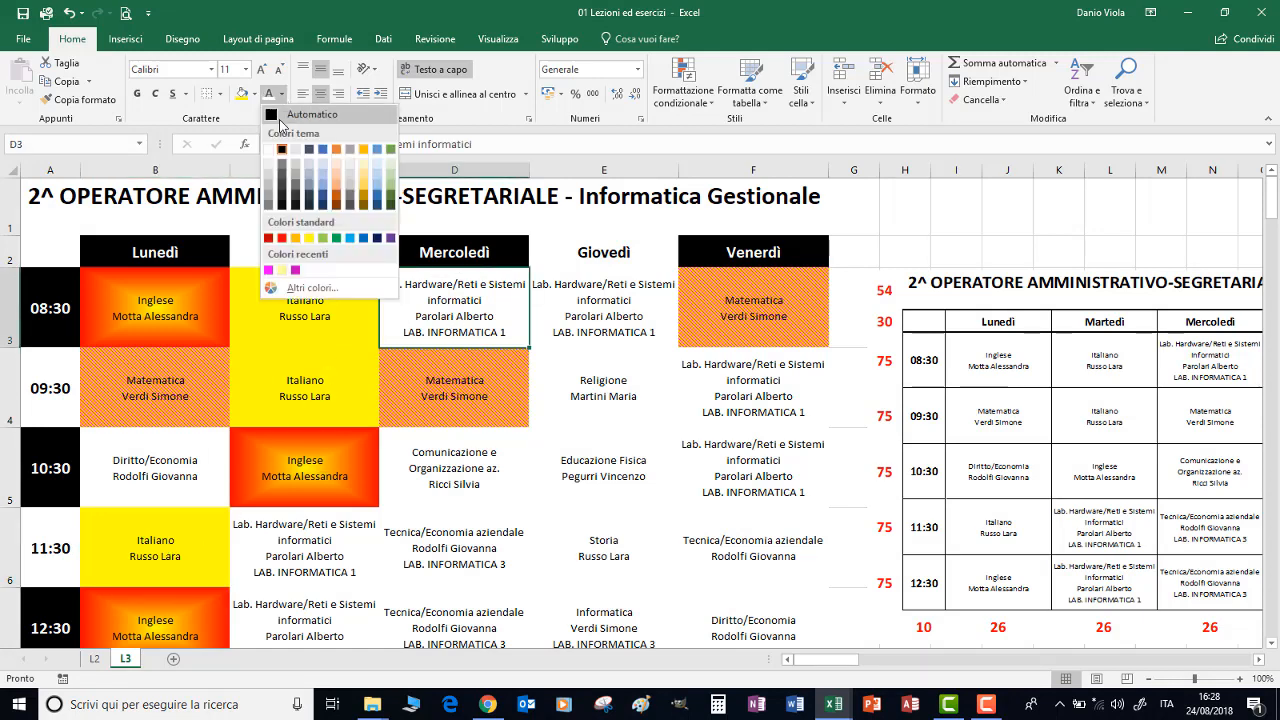
left_click(281, 238)
Repeat the red font colour on the remaining Lab. Hardware/Reti lessons in E3, F4, F5, C7 and C6
left_click(614, 311)
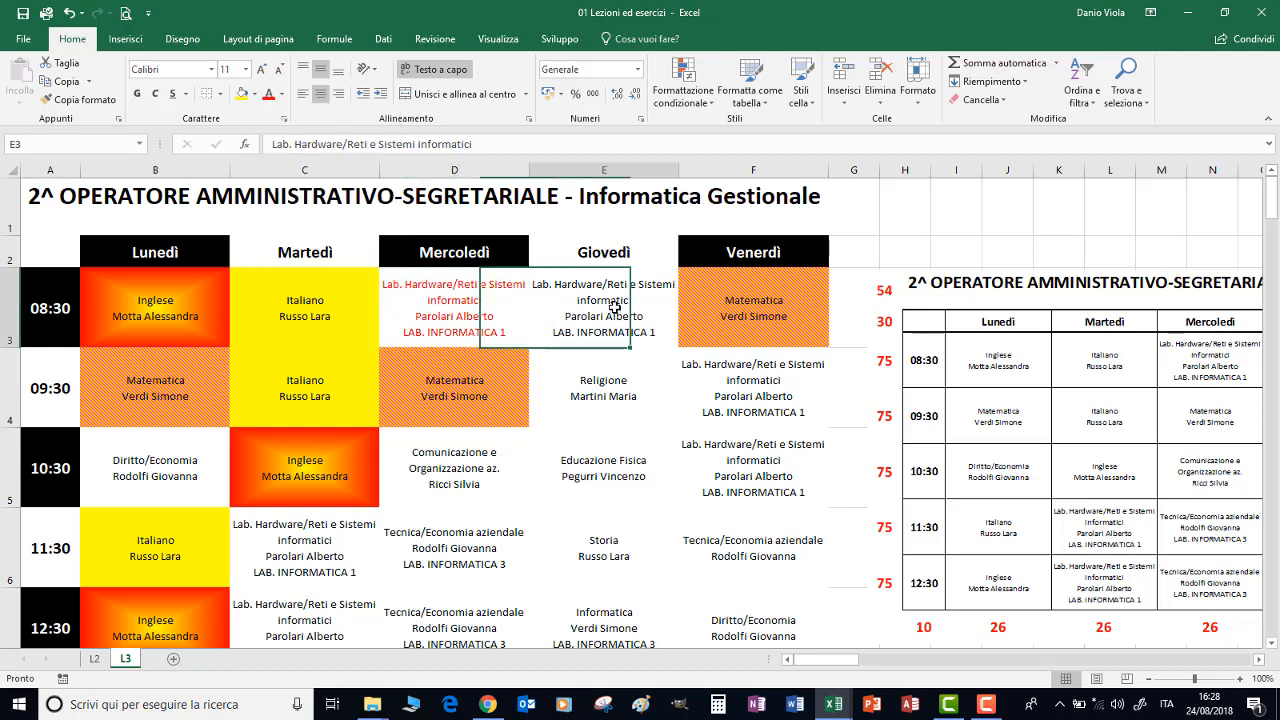
key("F4")
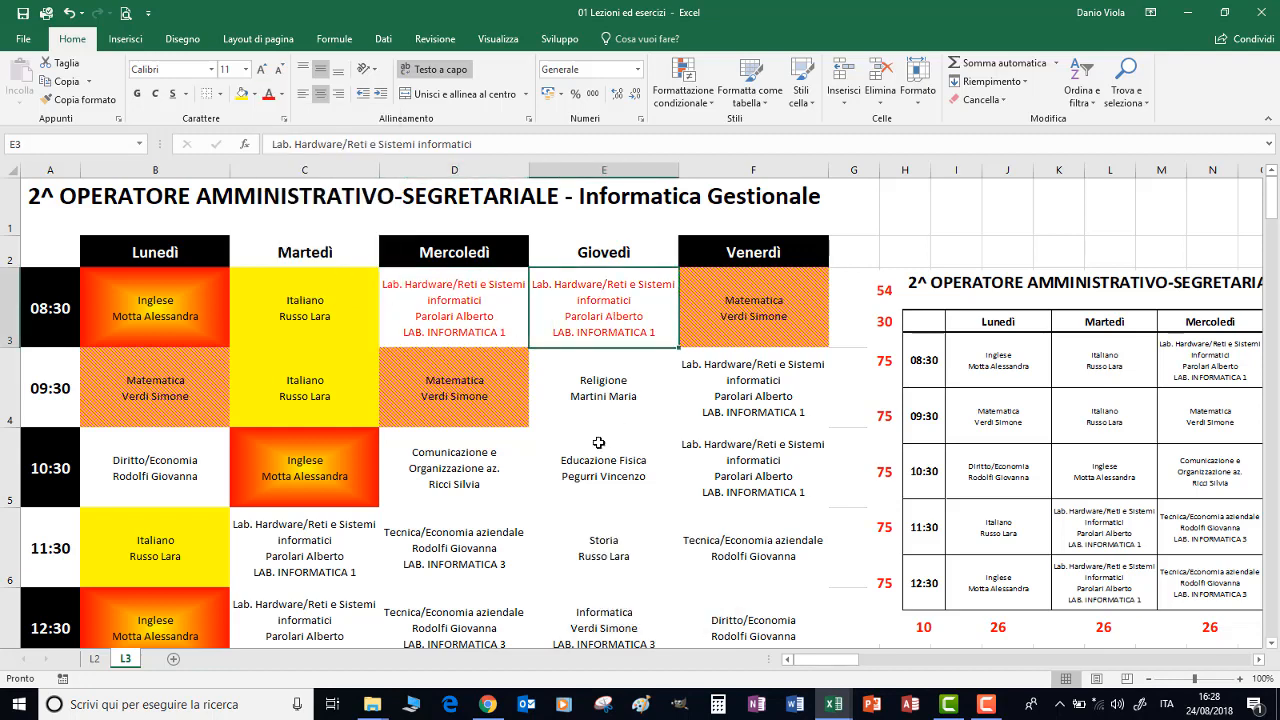
left_click(780, 393)
key("F4")
left_click(761, 464)
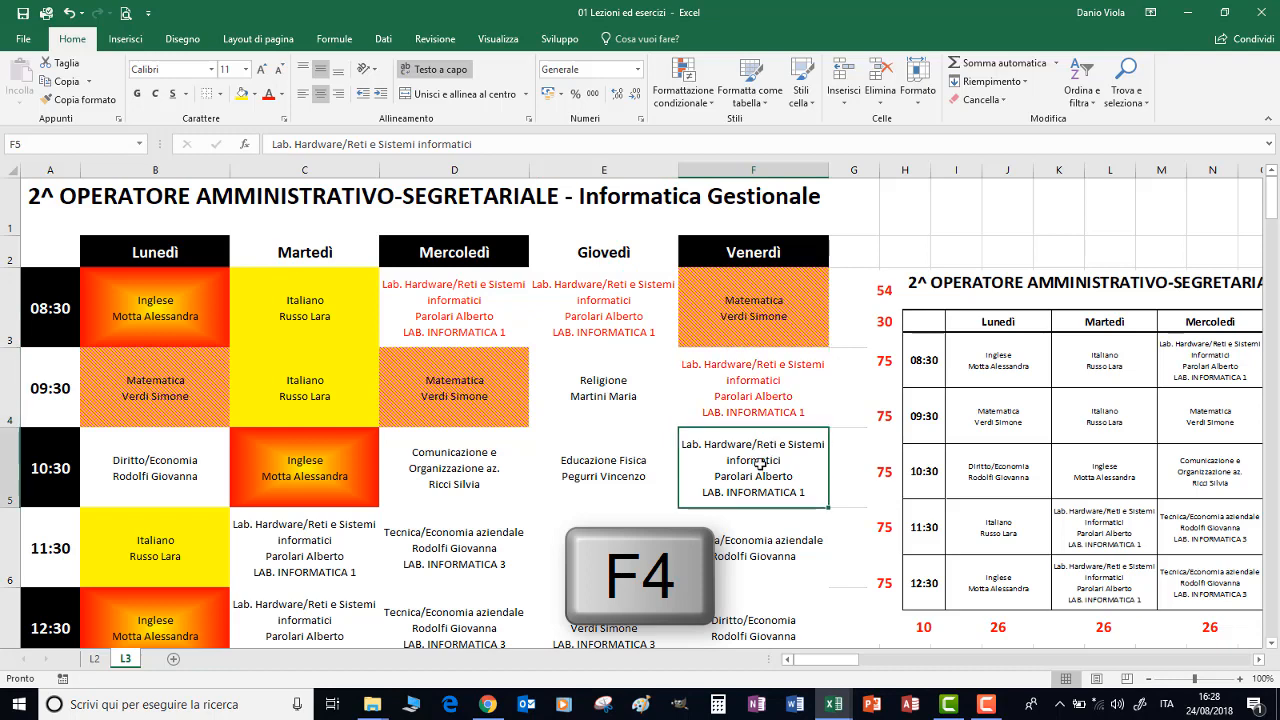
key("F4")
left_click(292, 613)
key("F4")
scroll(309, 583, "down", 2)
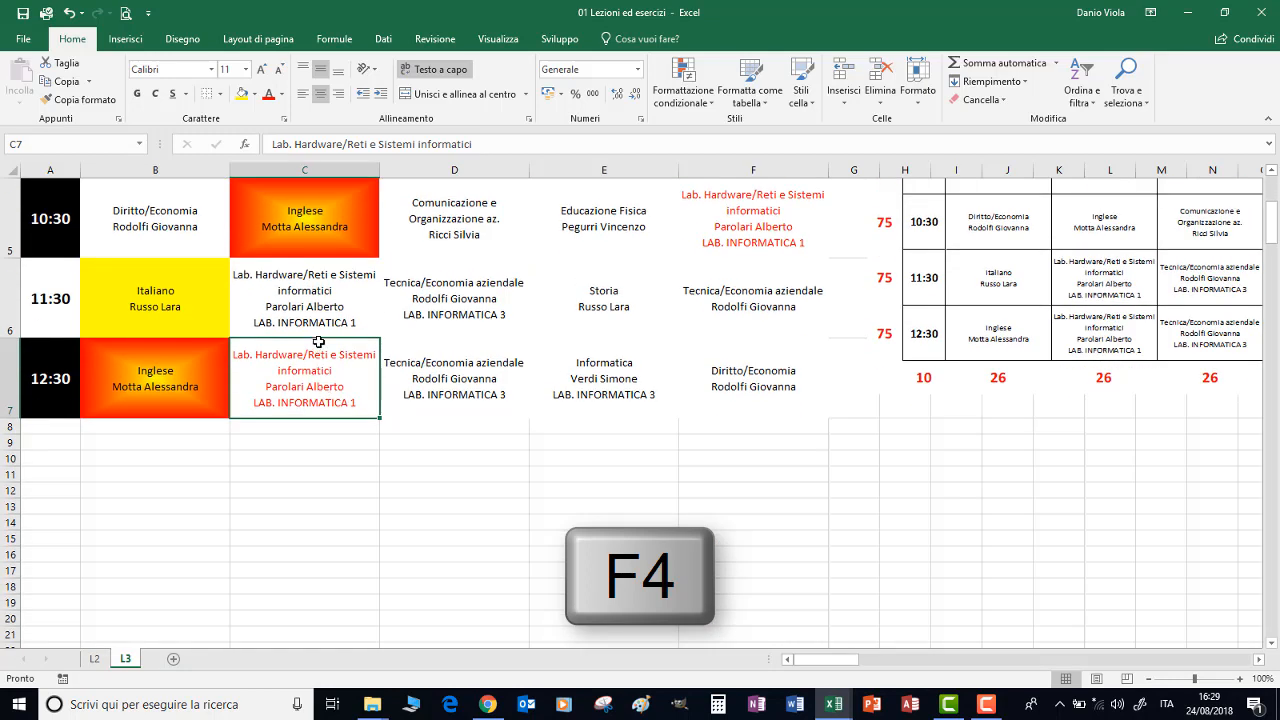
left_click(322, 318)
key("F4")
scroll(322, 318, "up", 2)
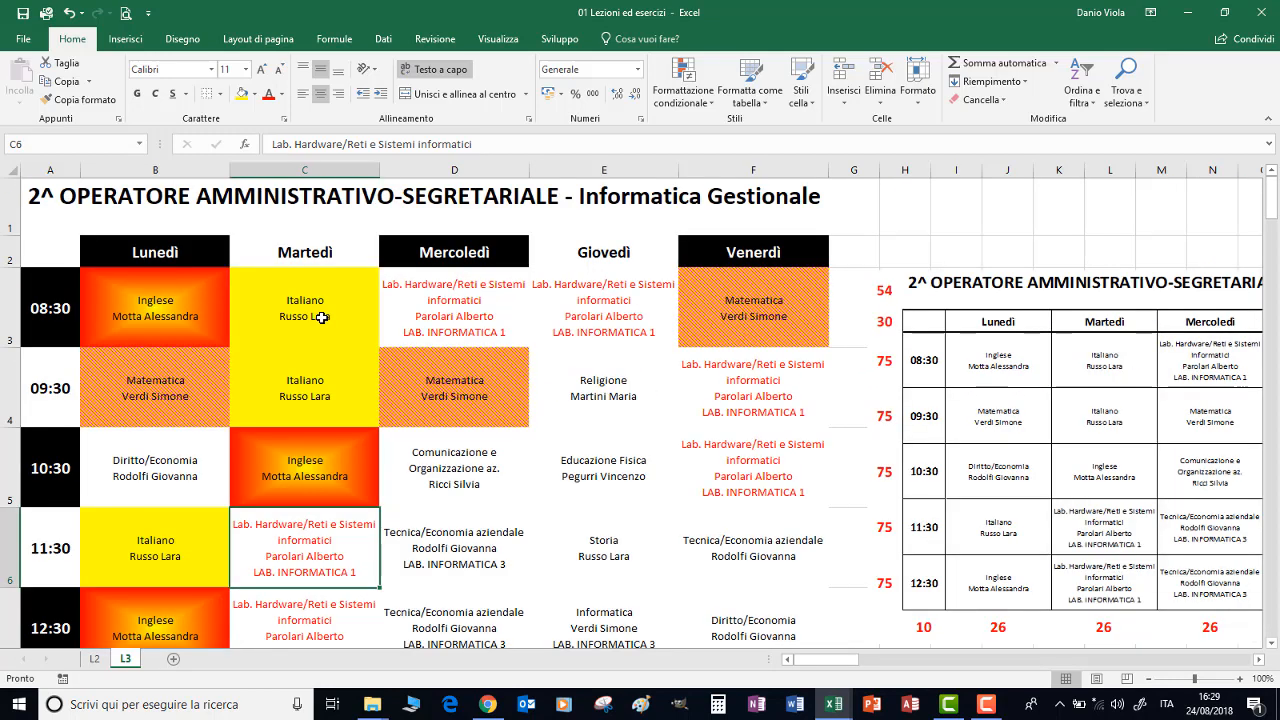
Apply all borders to the whole timetable grid A2:F7
left_click_drag(45, 255, 770, 620)
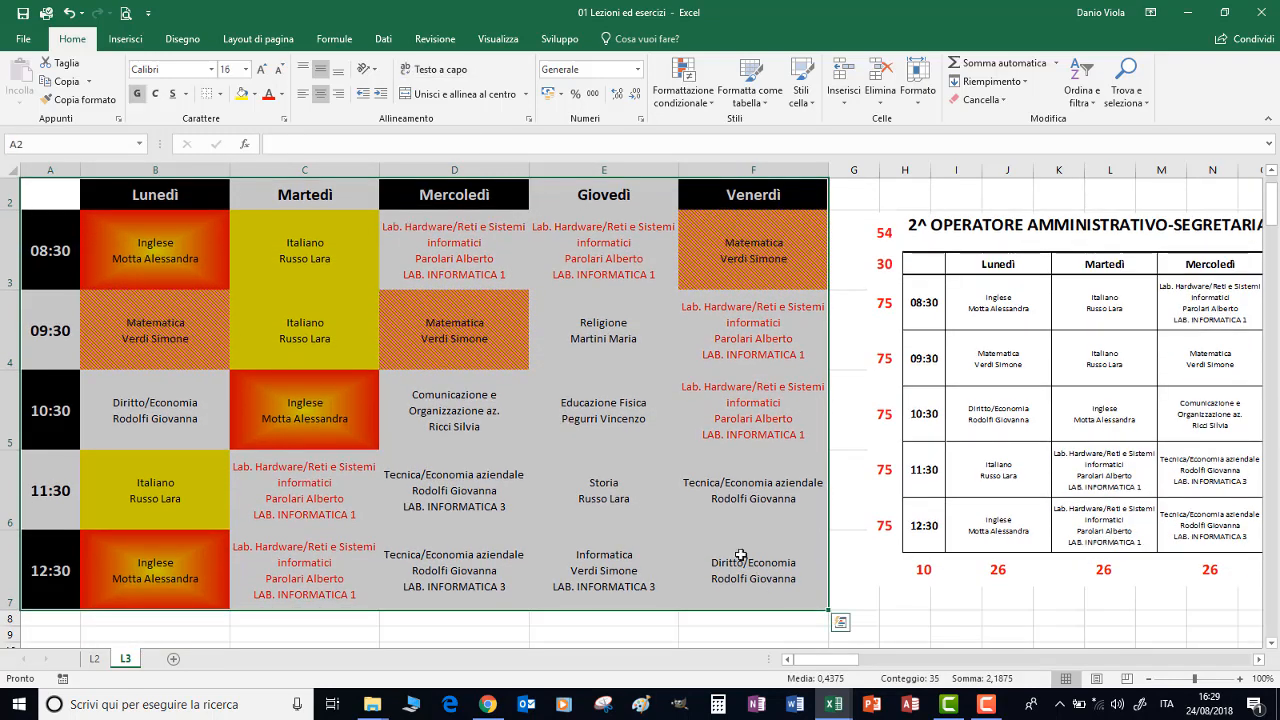
left_click(222, 95)
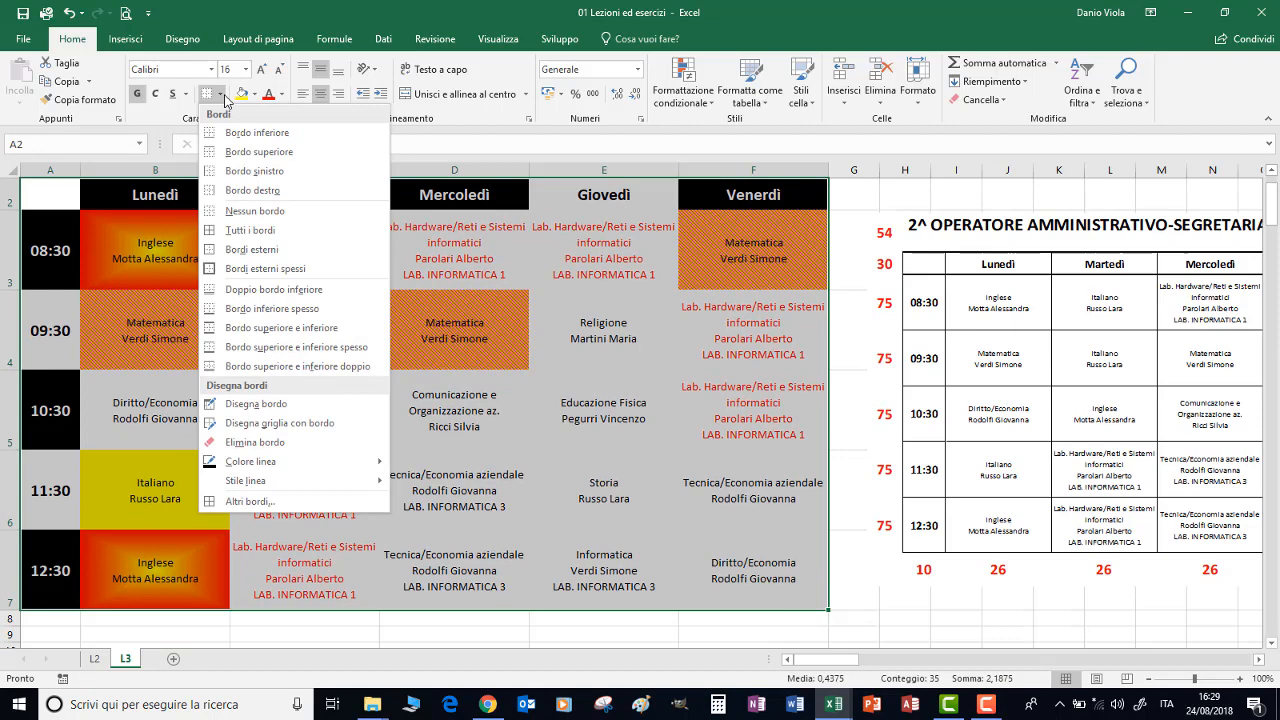
left_click(248, 237)
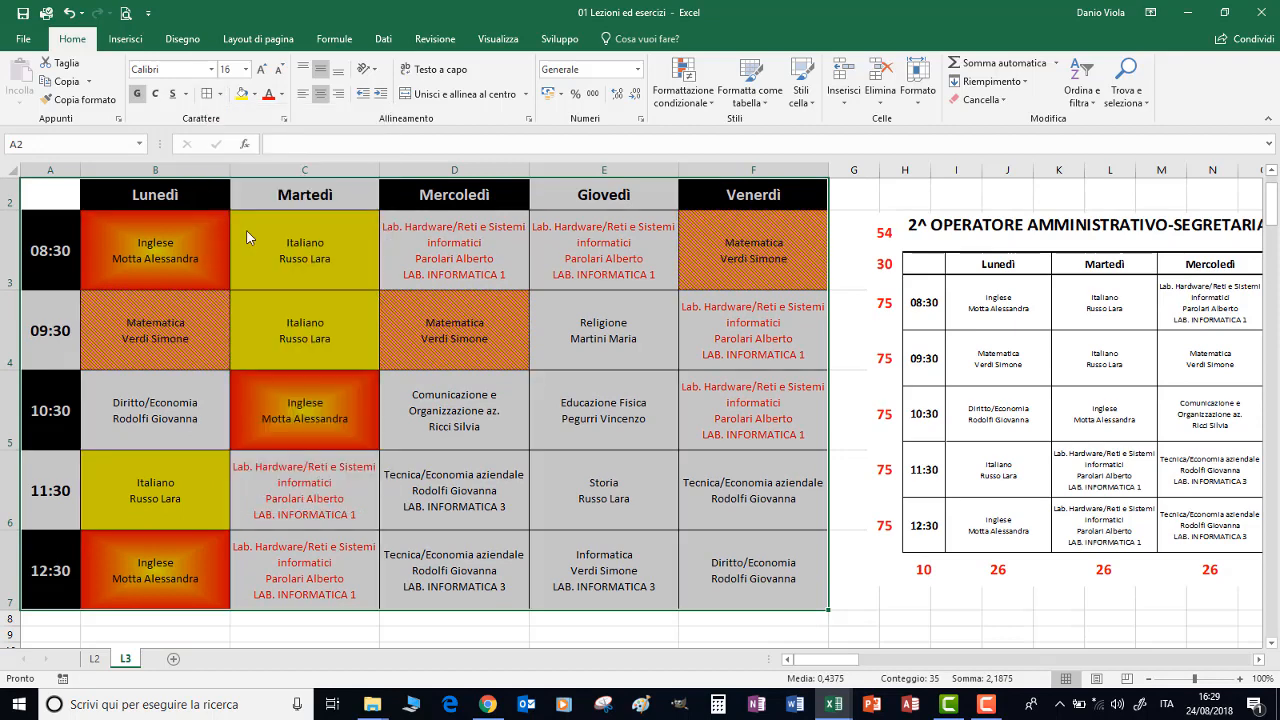
Add a thick outline border around the timetable grid A2:F7
left_click(221, 95)
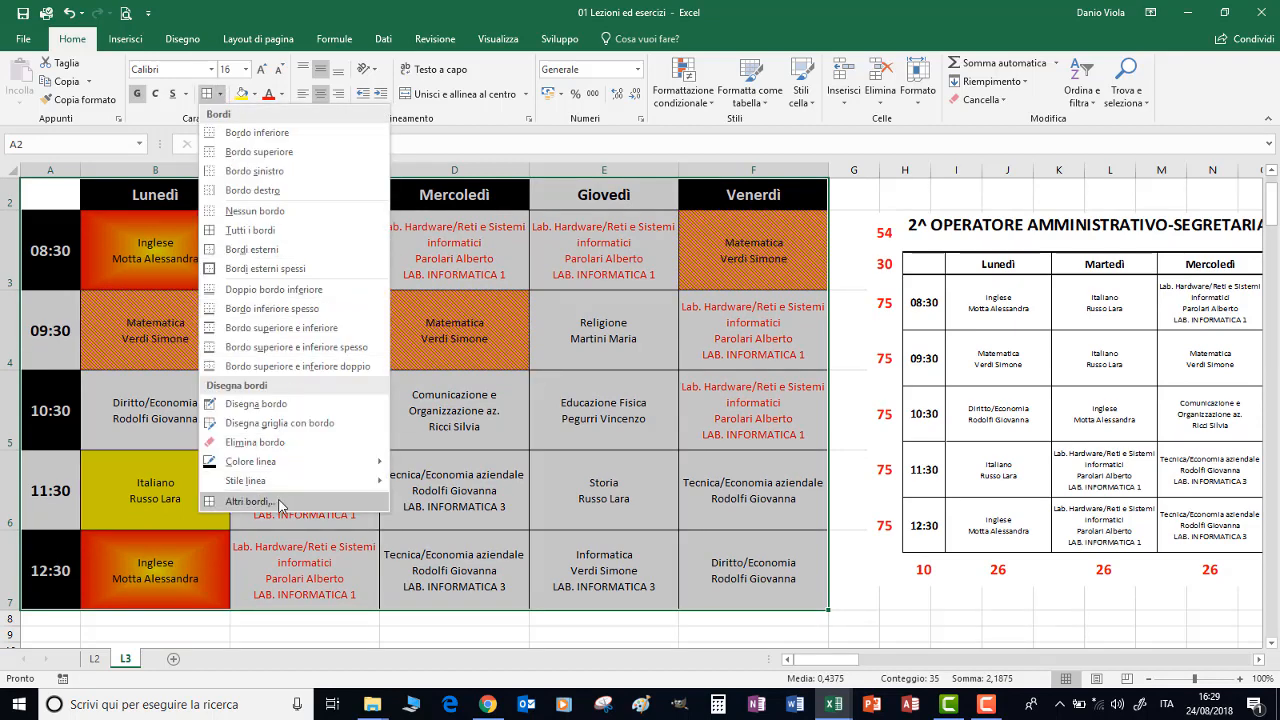
left_click(249, 501)
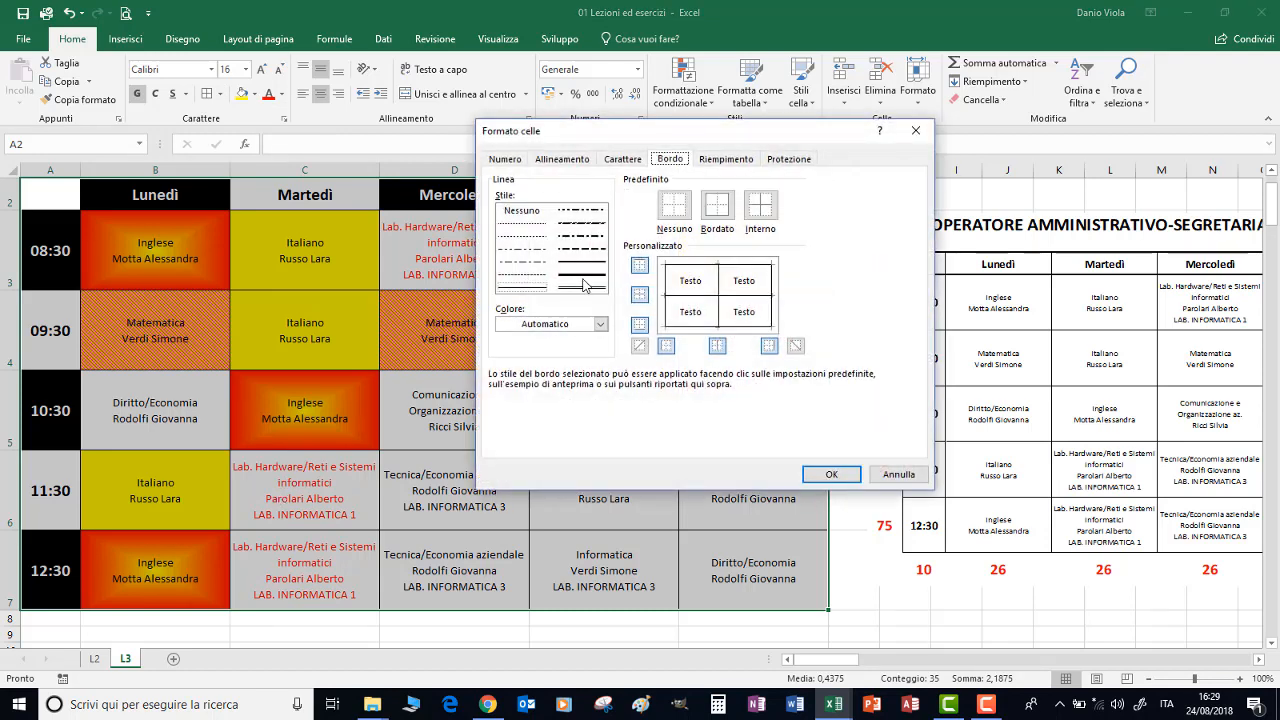
left_click(577, 281)
left_click(716, 205)
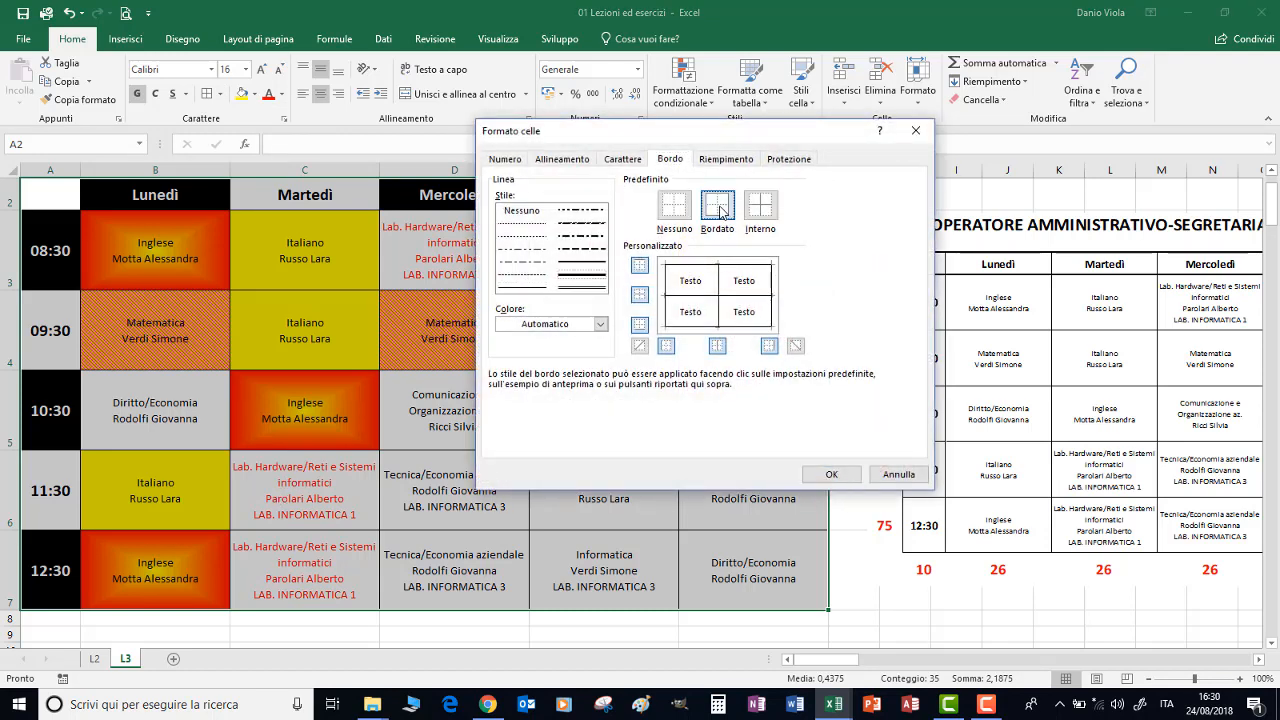
left_click(840, 475)
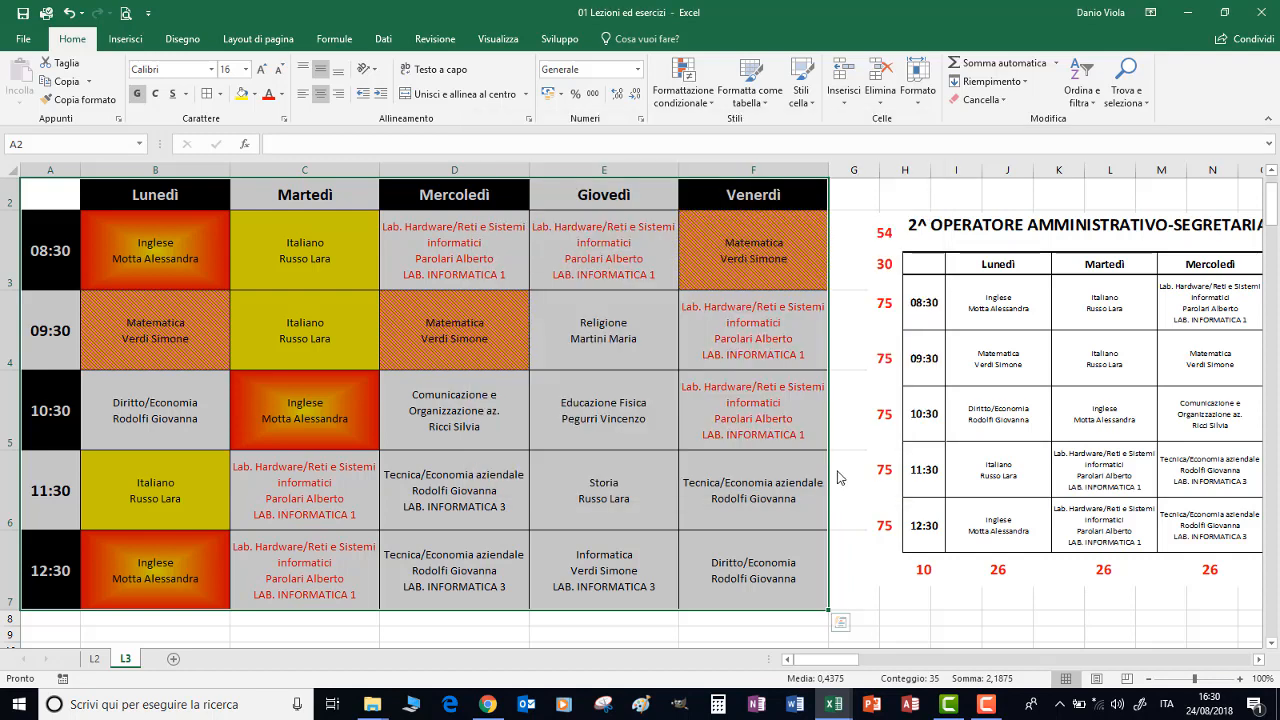
Add a thick outline border around the lesson cells B3:F7
left_click_drag(140, 250, 730, 570)
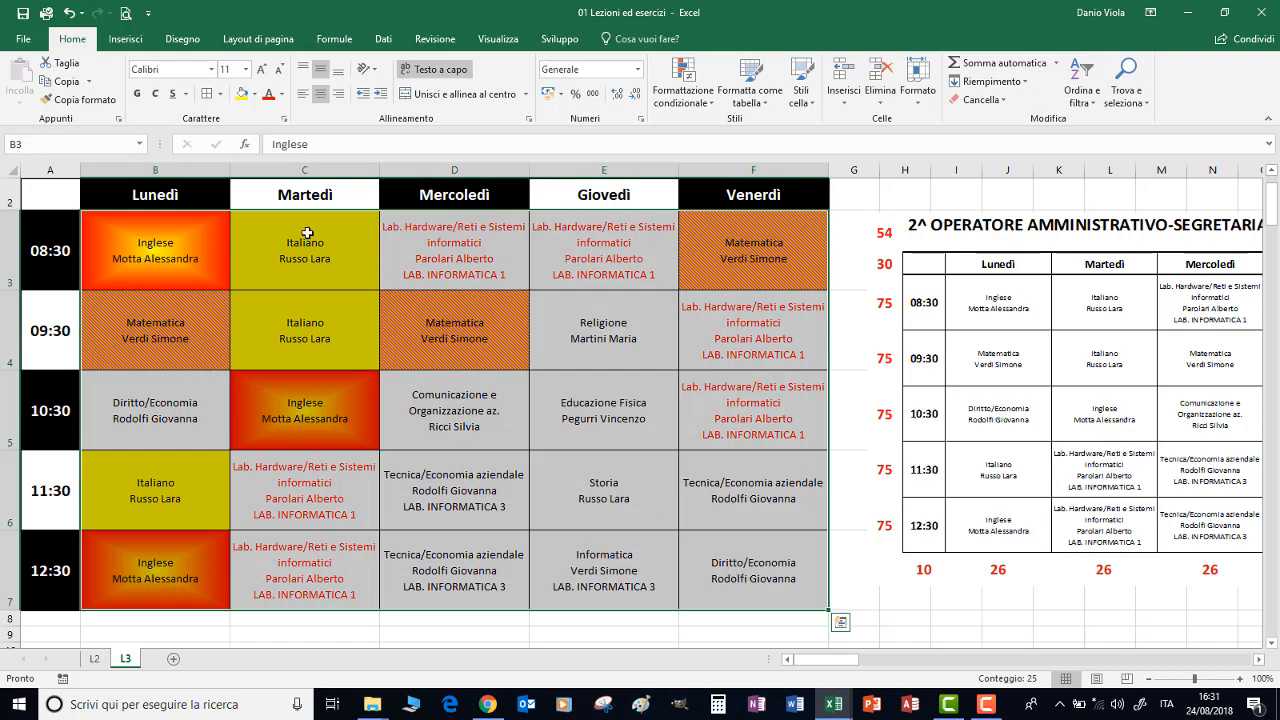
left_click(220, 94)
left_click(235, 504)
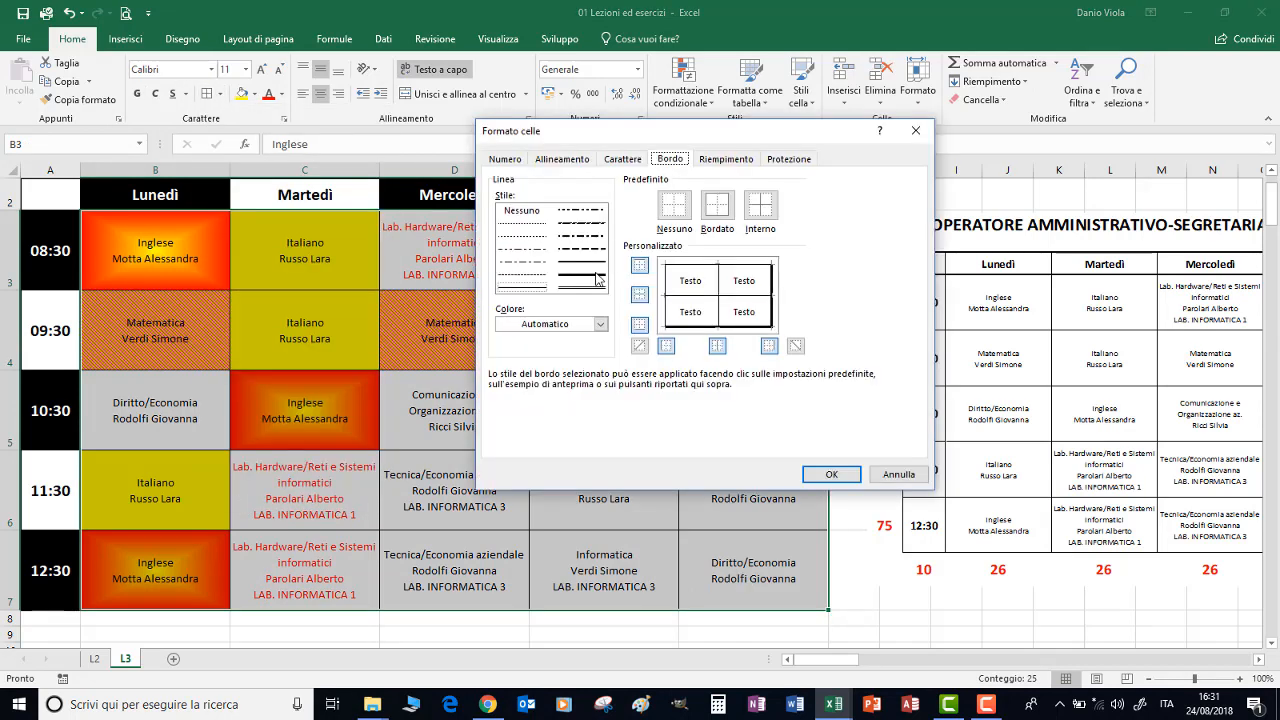
left_click(716, 204)
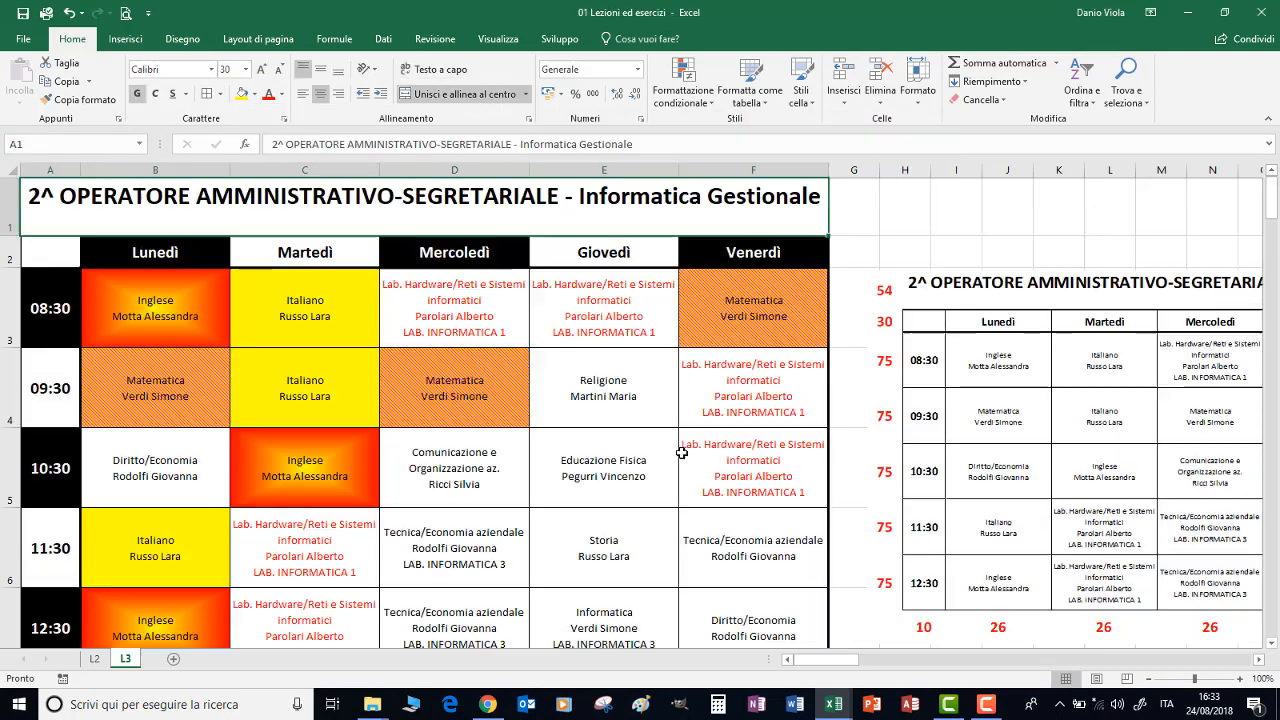